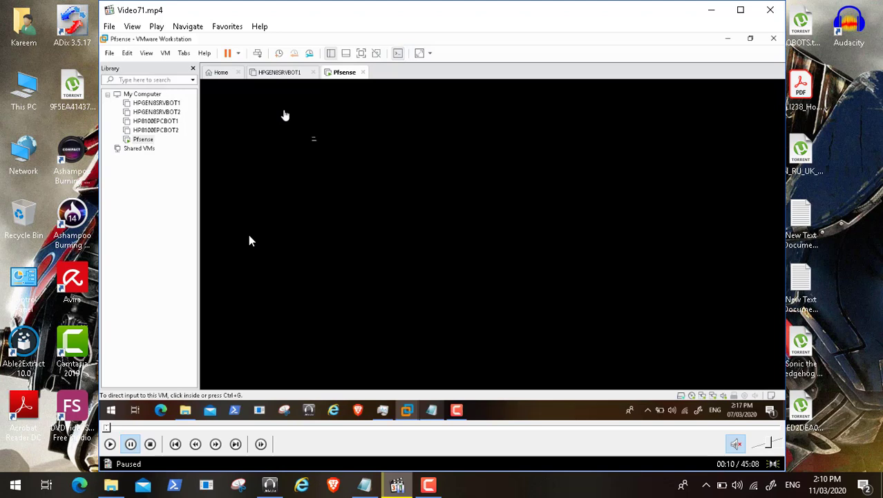
- Resume the paused recording in Media Player Classic and play it full screen
{"action": "left_click", "coordinate": [112, 445]}
{"action": "left_click", "coordinate": [133, 27]}
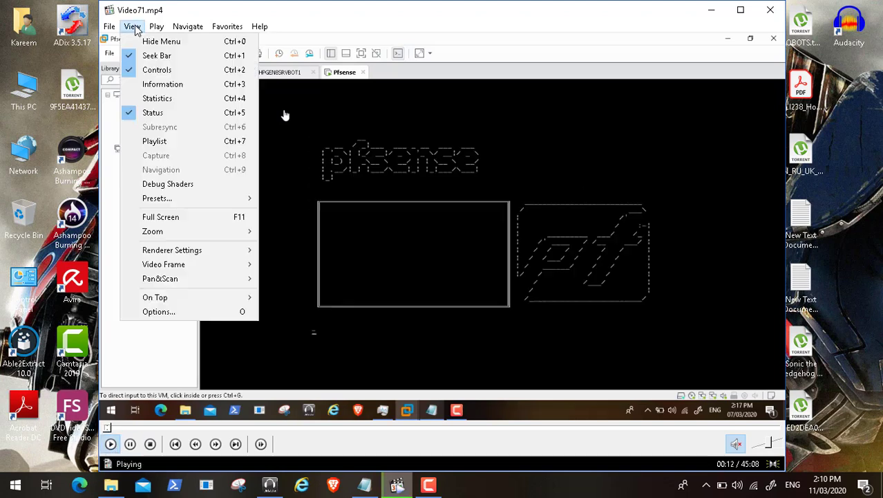
{"action": "left_click", "coordinate": [188, 218]}
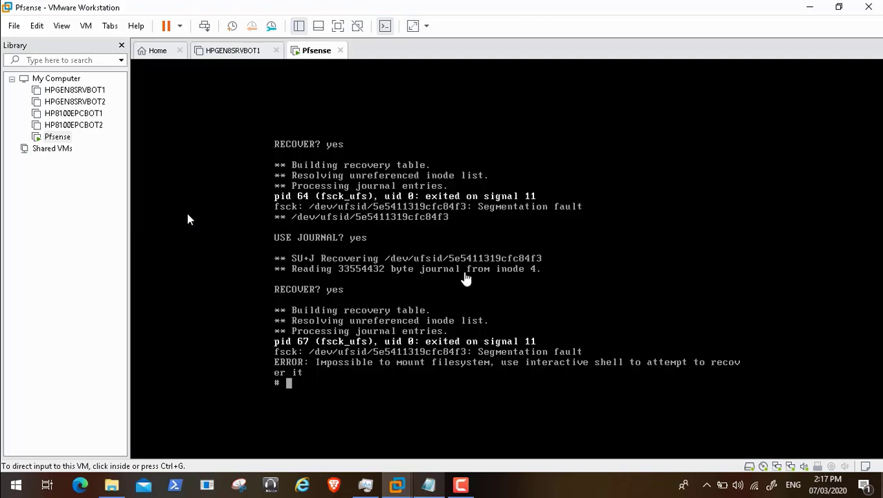
- After a fresh line at the Pfsense shell prompt, shut down the guest and power it back on
{"action": "left_click", "coordinate": [447, 292]}
{"action": "key", "text": "Return"}
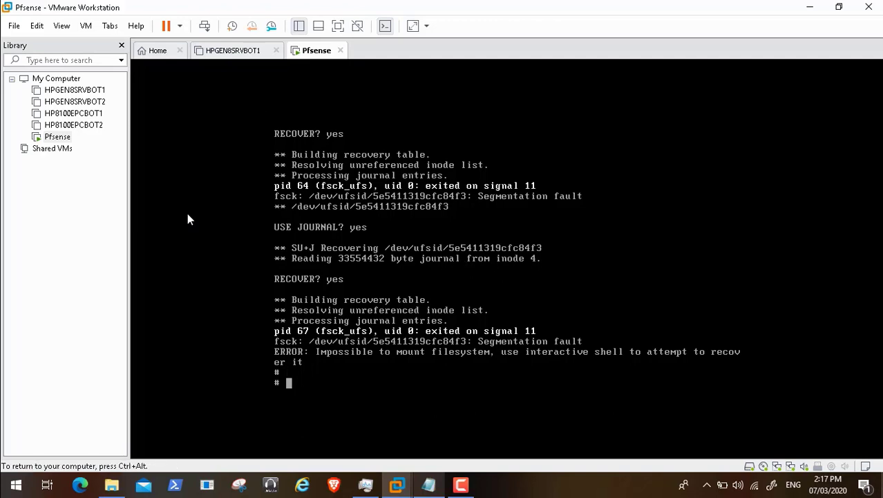
{"action": "key", "text": "ctrl+alt"}
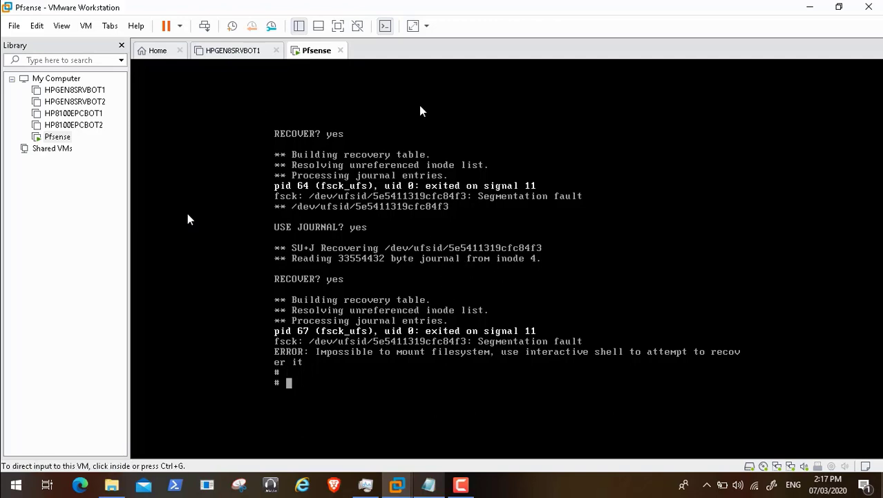
{"action": "left_click", "coordinate": [180, 26]}
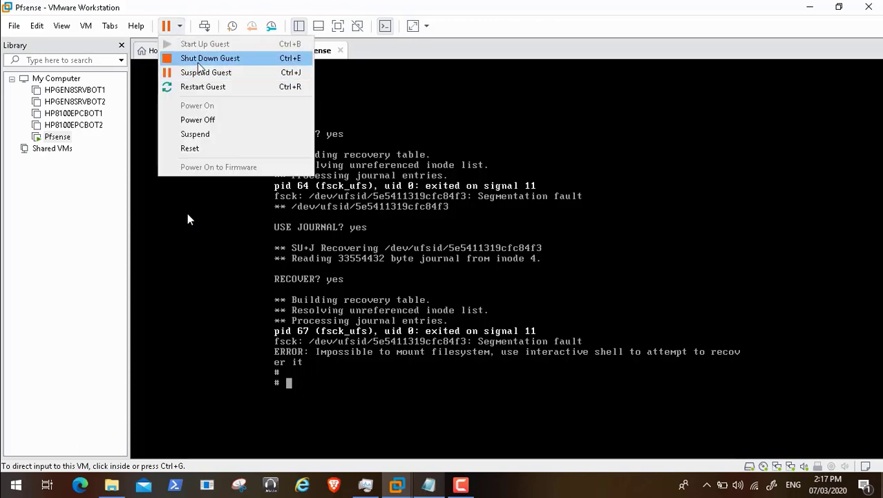
{"action": "left_click", "coordinate": [202, 60]}
{"action": "left_click", "coordinate": [466, 265]}
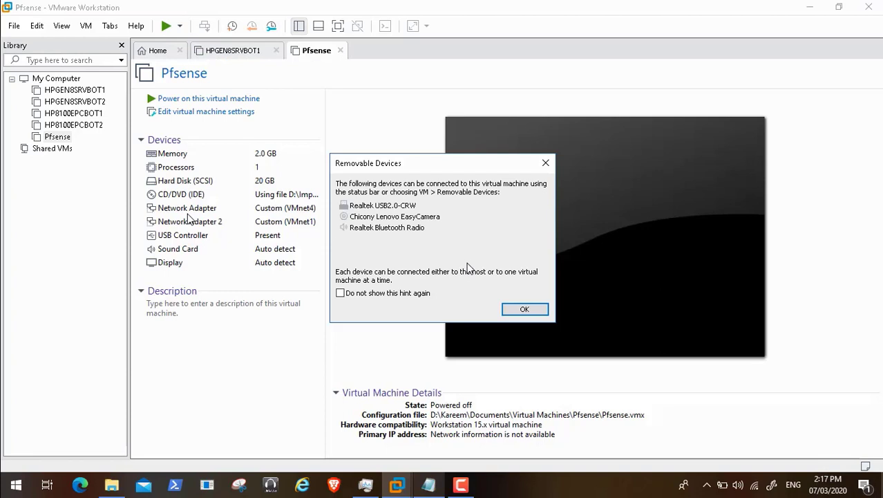
{"action": "left_click", "coordinate": [523, 309]}
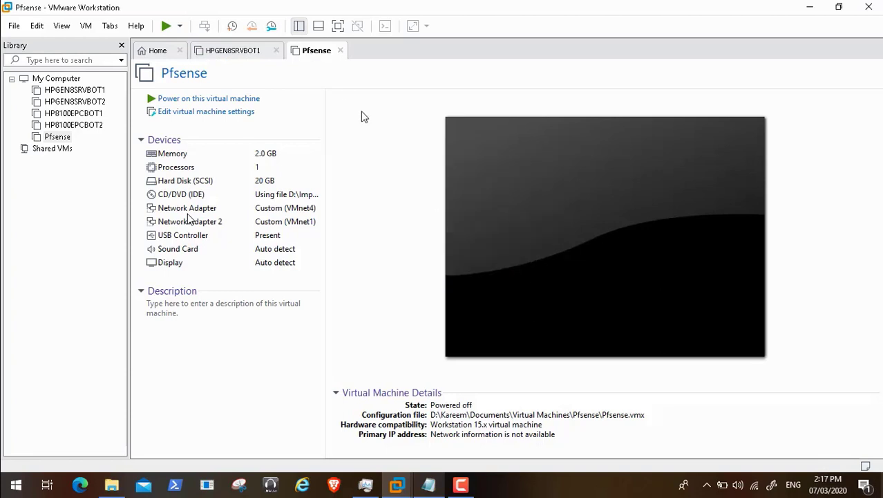
{"action": "left_click", "coordinate": [235, 102]}
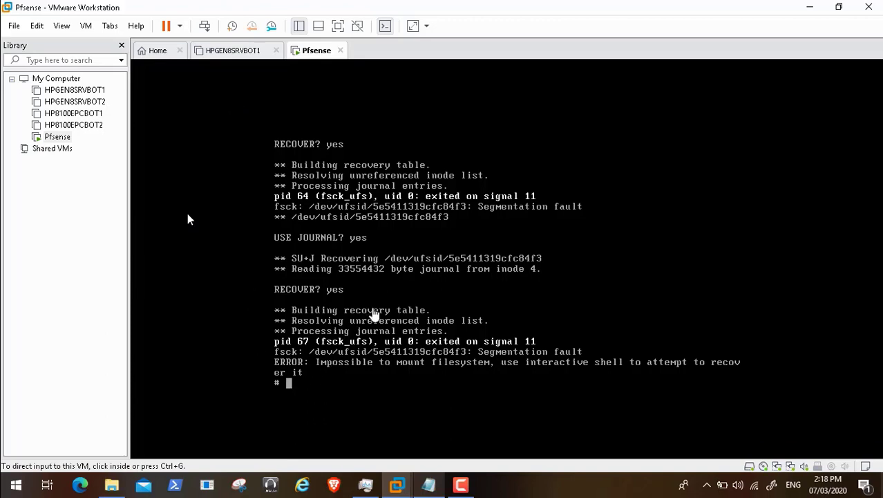
- Shut down the Pfsense guest again and power the VM back on
{"action": "left_click", "coordinate": [181, 26]}
{"action": "left_click", "coordinate": [192, 59]}
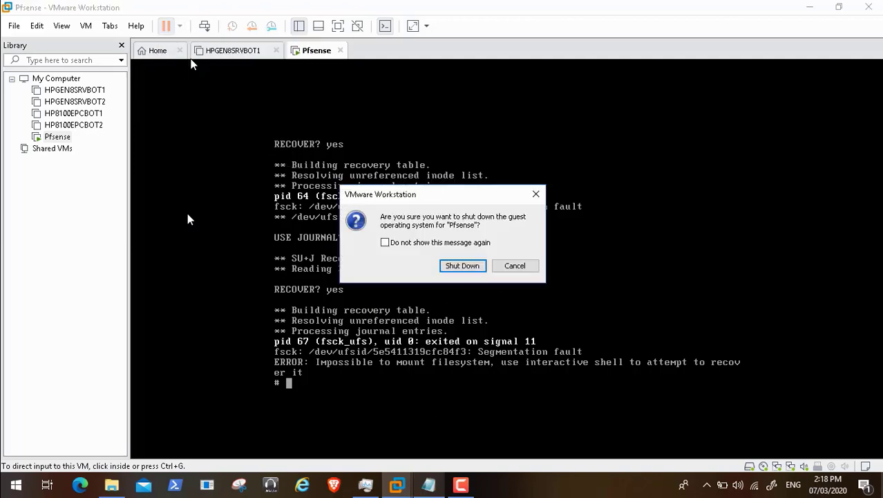
{"action": "left_click", "coordinate": [466, 269]}
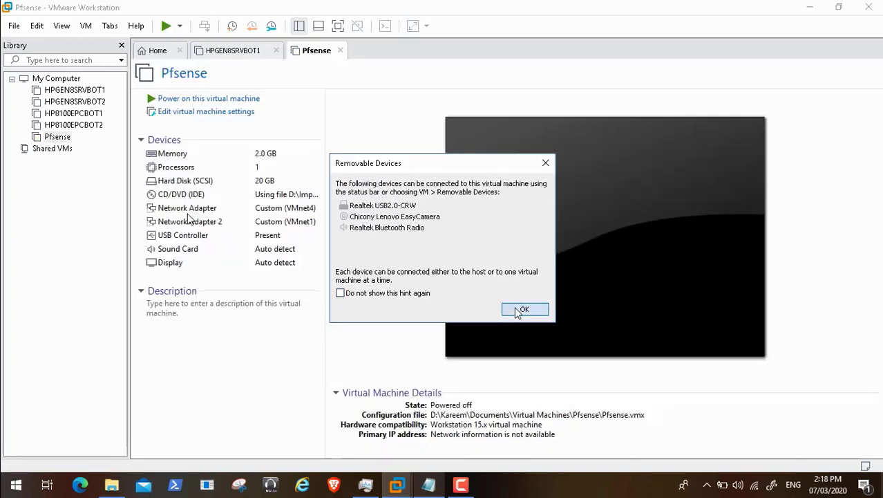
{"action": "left_click", "coordinate": [521, 308]}
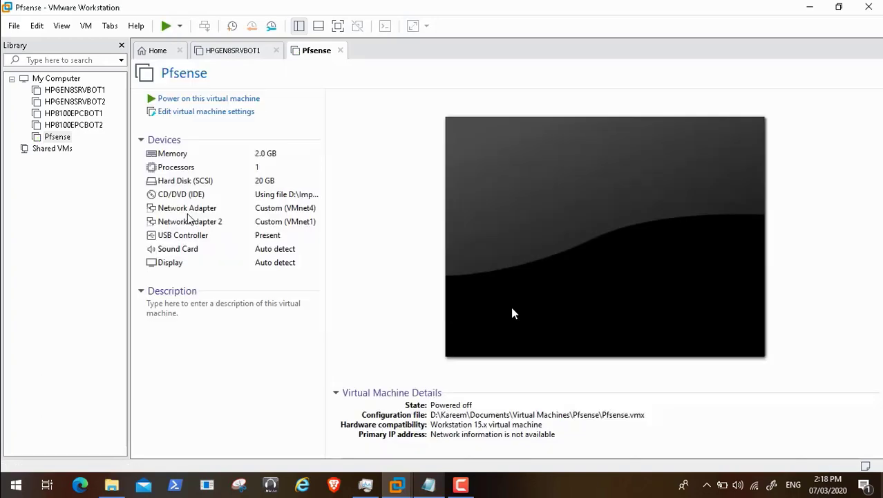
{"action": "left_click", "coordinate": [234, 101]}
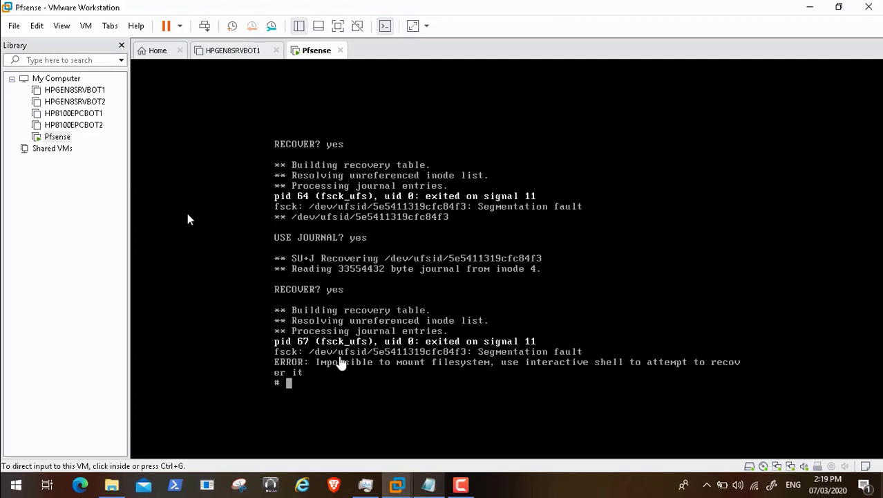
- Release input from the VM and minimize VMware Workstation to show the desktop
{"action": "left_click", "coordinate": [415, 306]}
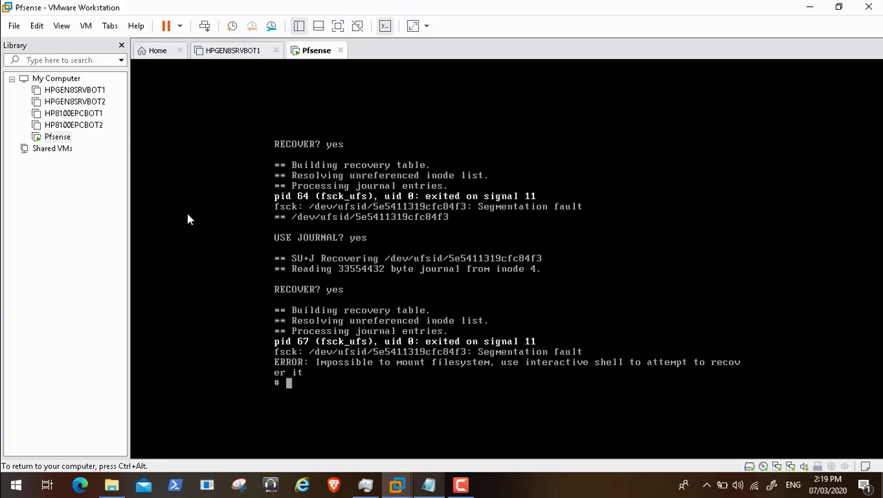
{"action": "key", "text": "ctrl+alt"}
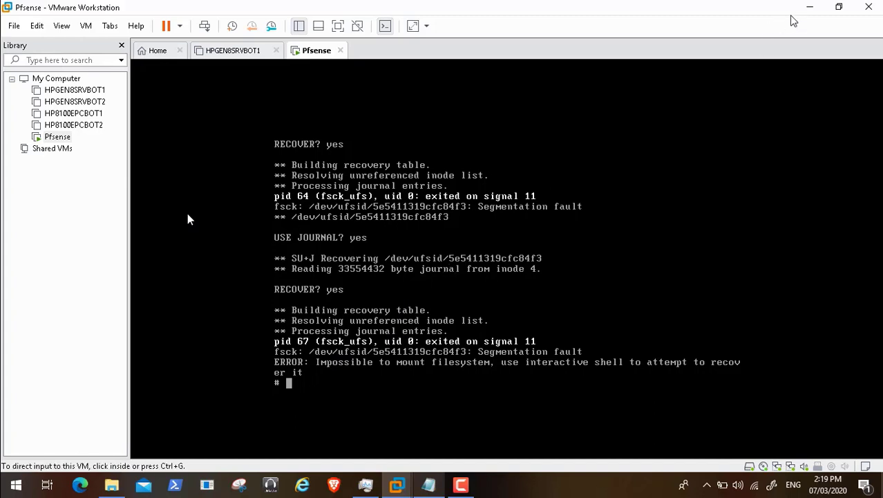
{"action": "left_click", "coordinate": [811, 10]}
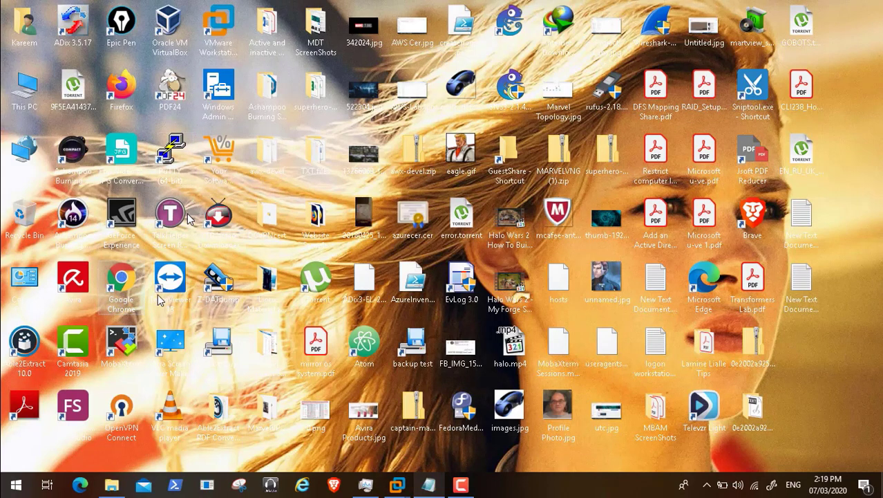
- Search Google in Brave for 'pfsense impossible to mount file'
{"action": "left_click", "coordinate": [333, 485]}
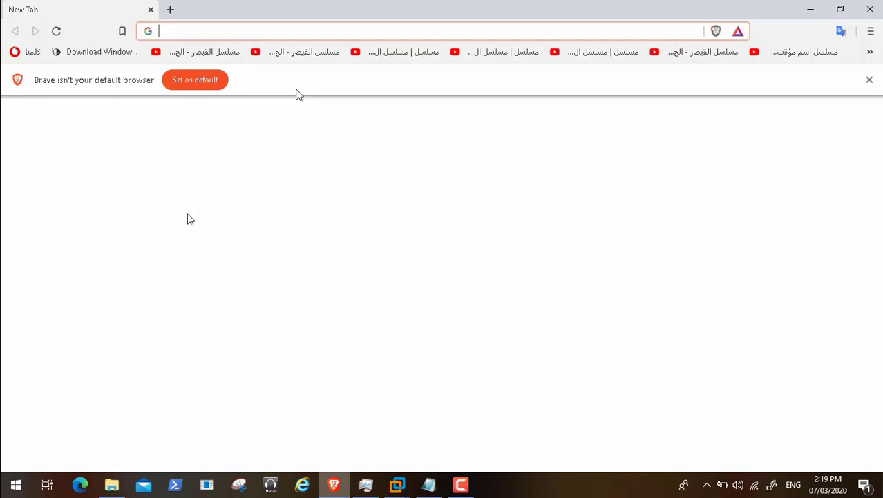
{"action": "type", "text": "pfsen"}
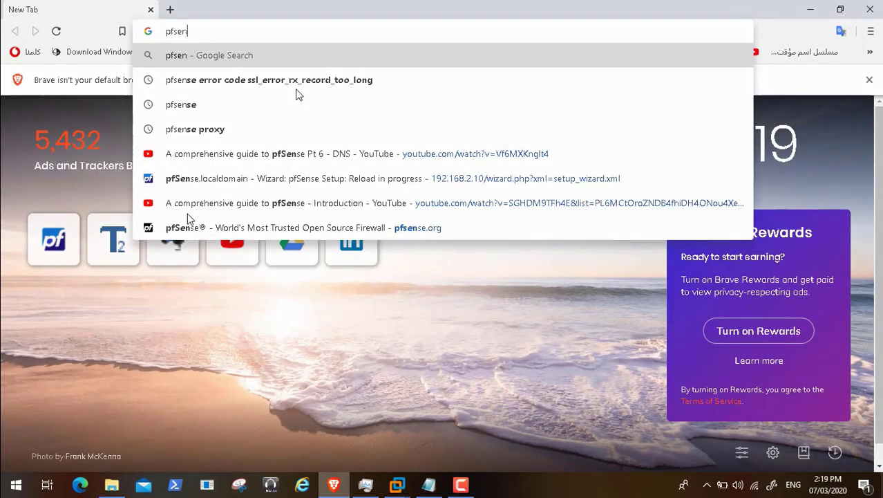
{"action": "type", "text": "se imp"}
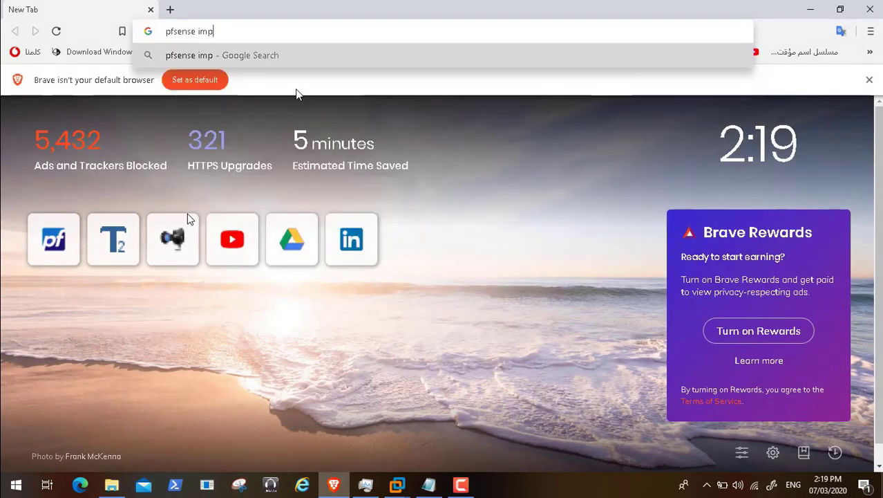
{"action": "type", "text": "ossible"}
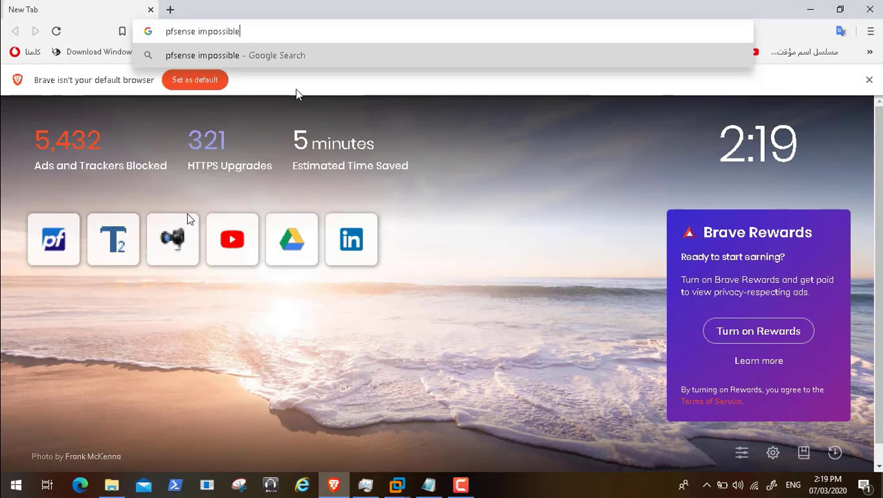
{"action": "left_click", "coordinate": [397, 485]}
{"action": "left_click", "coordinate": [521, 385]}
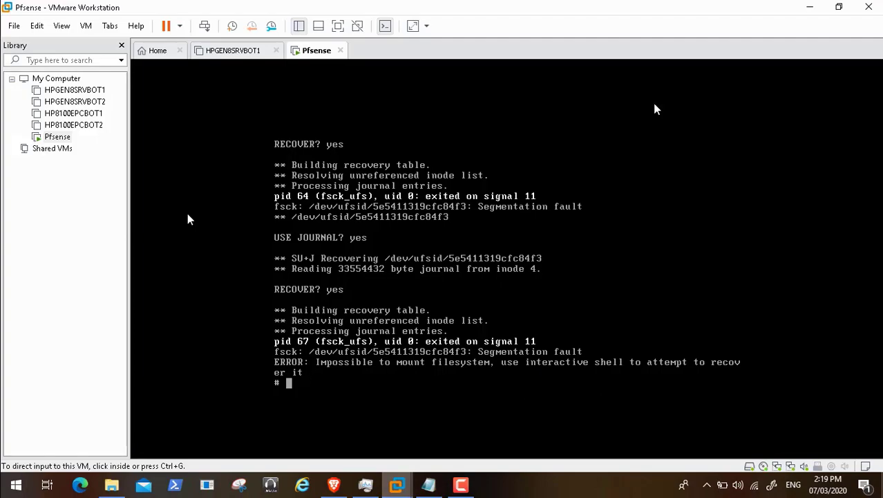
{"action": "left_click", "coordinate": [812, 7]}
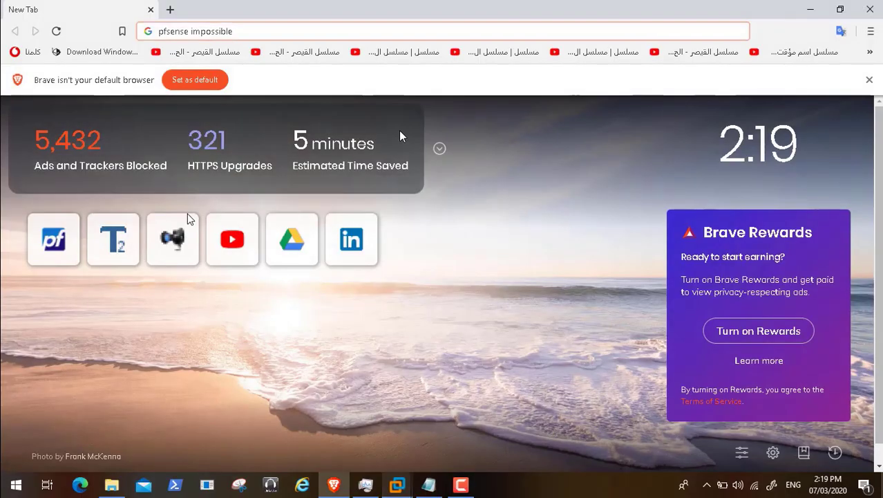
{"action": "type", "text": "to mount"}
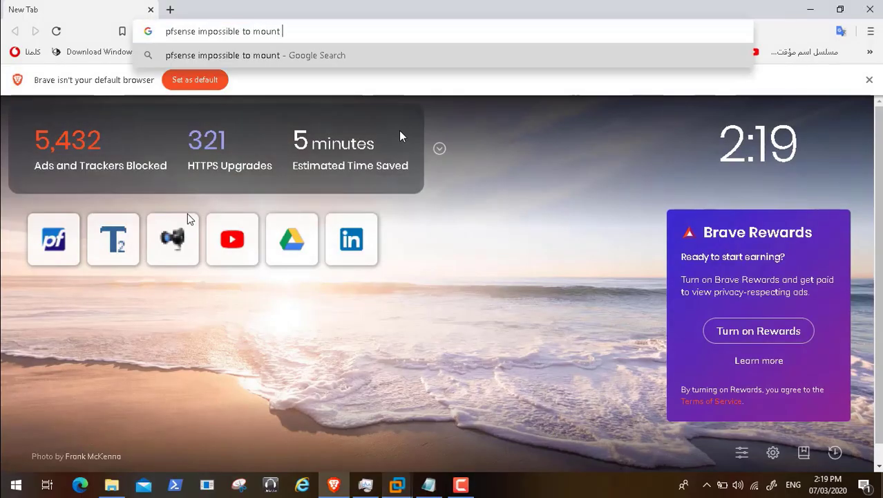
{"action": "type", "text": " file"}
{"action": "key", "text": "Return"}
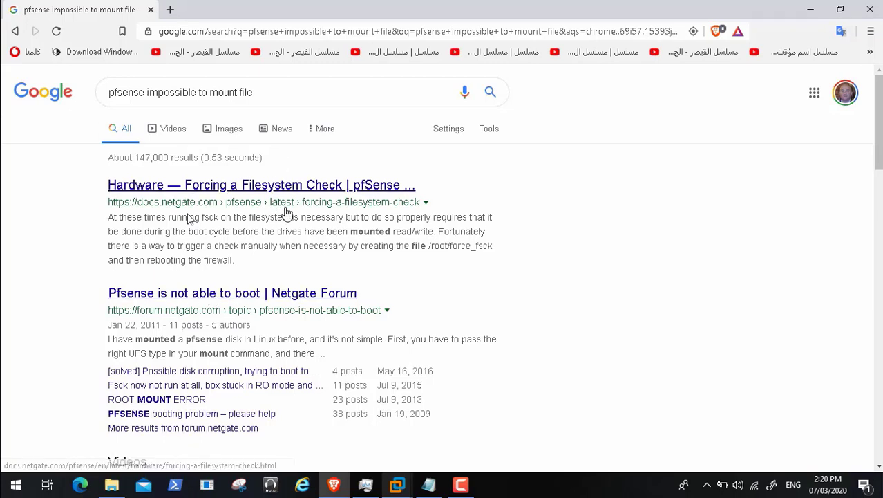
- Look over the solved Netgate disk-corruption thread, check the Pfsense console, and skip ahead in the recording
{"action": "left_click", "coordinate": [262, 376]}
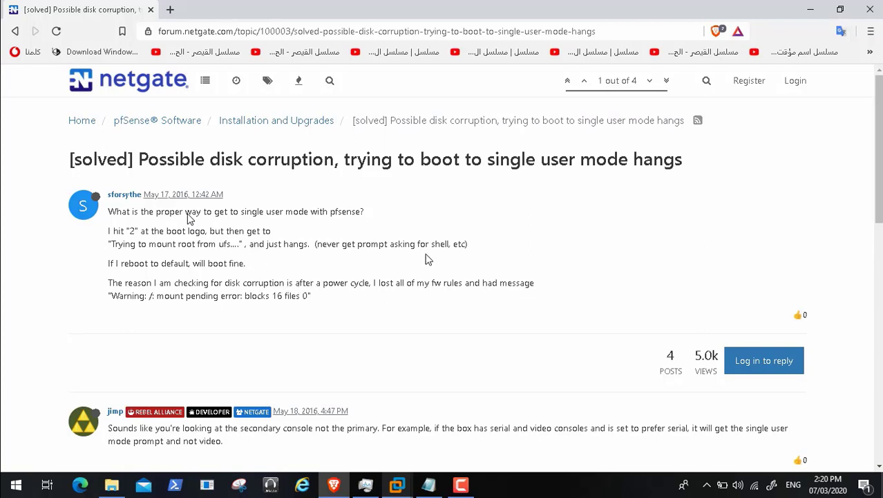
{"action": "left_click", "coordinate": [16, 32]}
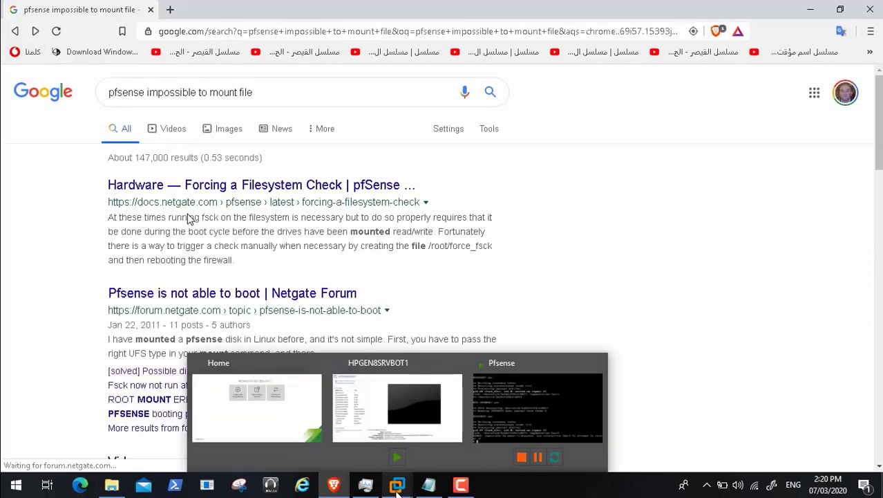
{"action": "mouse_move", "coordinate": [397, 484]}
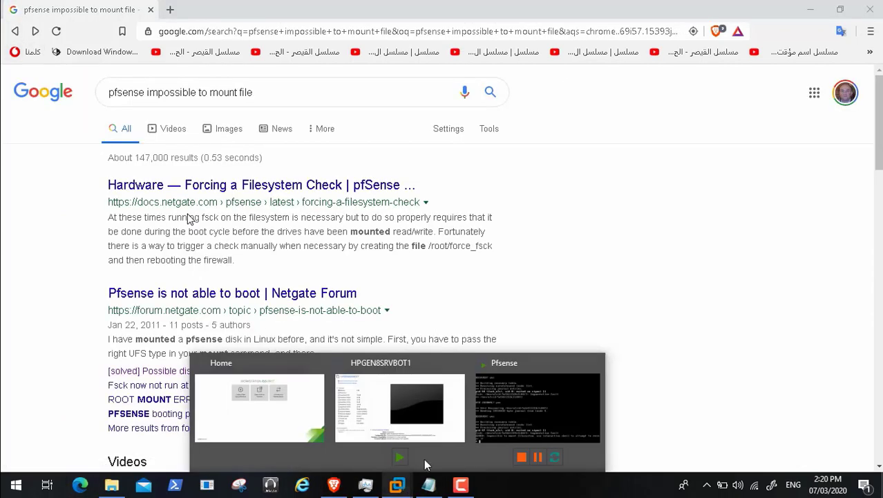
{"action": "left_click", "coordinate": [496, 409]}
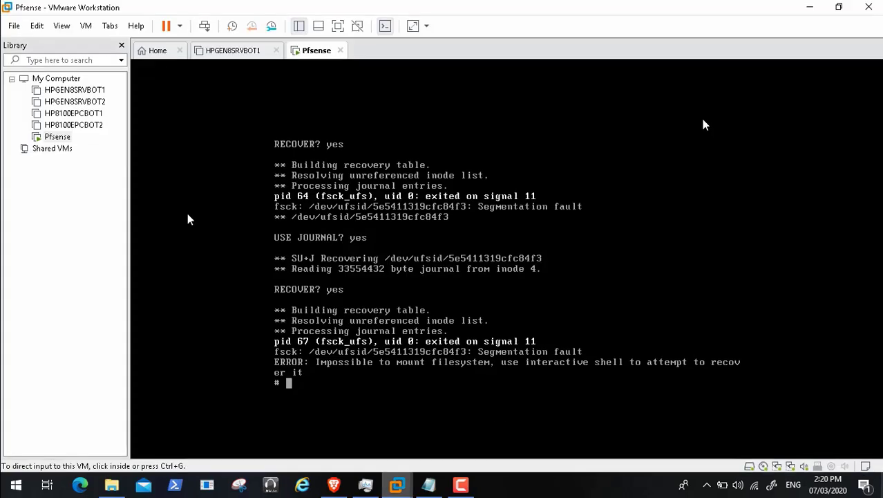
{"action": "left_click", "coordinate": [79, 455]}
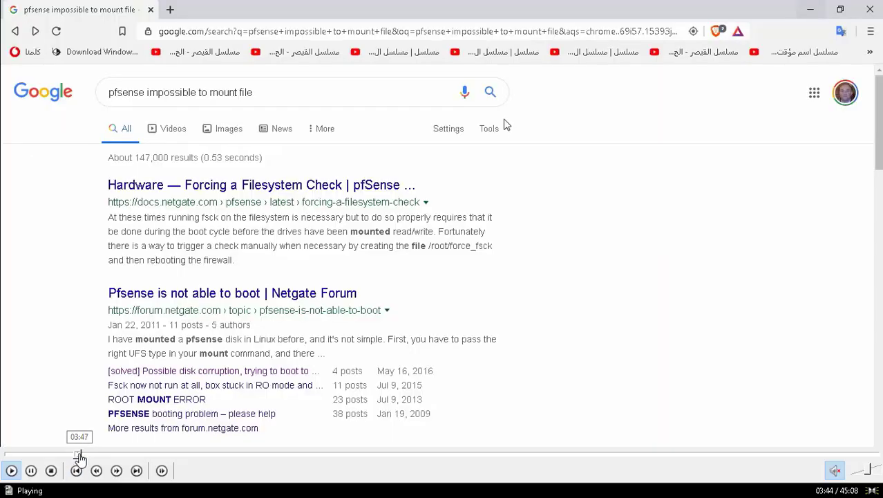
{"action": "left_click", "coordinate": [81, 455]}
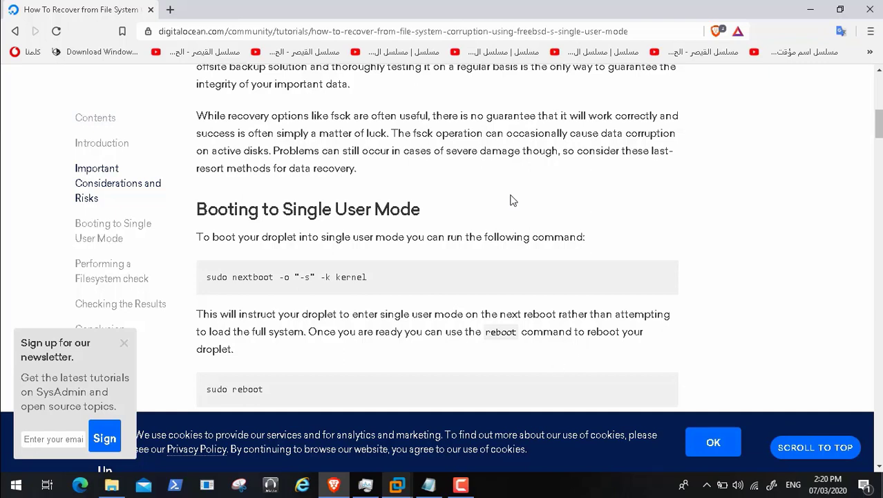
- Skip the recording ahead to the tutorial's filesystem check section
{"action": "mouse_move", "coordinate": [85, 487]}
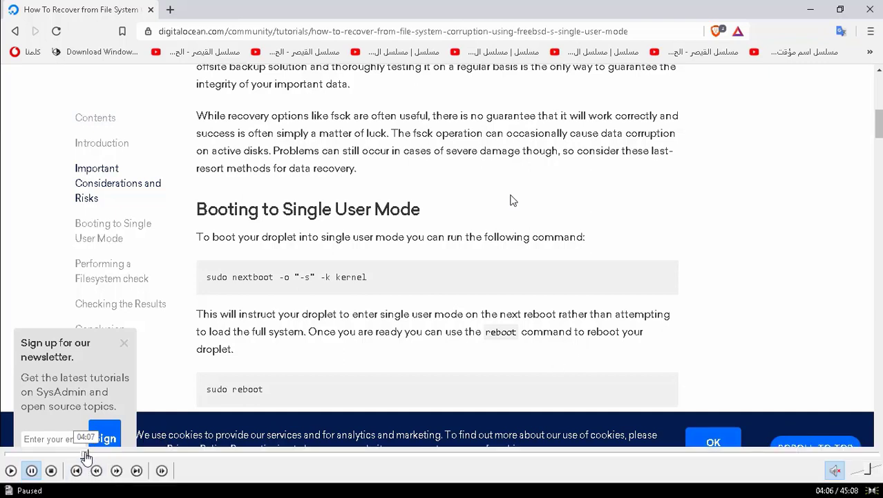
{"action": "left_click", "coordinate": [86, 456]}
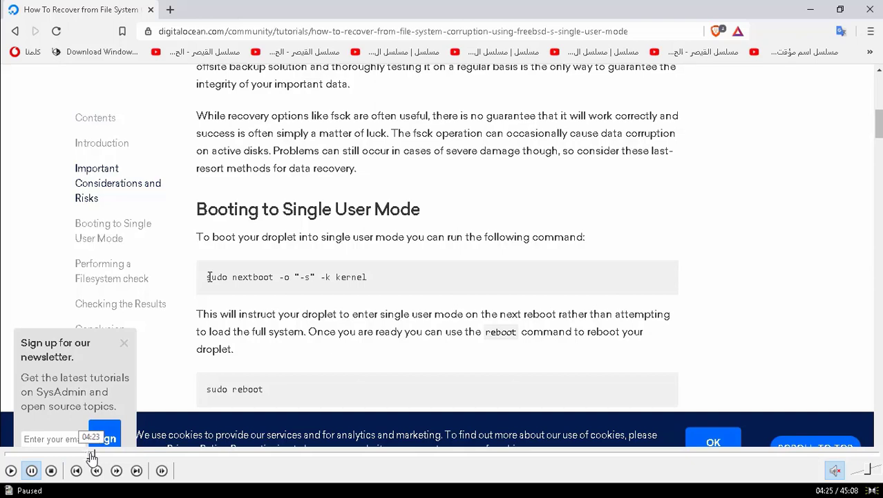
{"action": "left_click", "coordinate": [90, 456]}
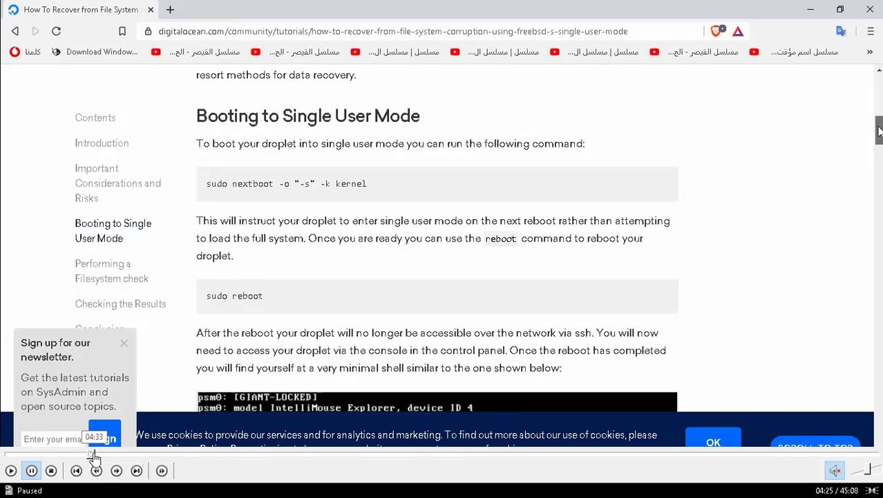
{"action": "left_click", "coordinate": [96, 456]}
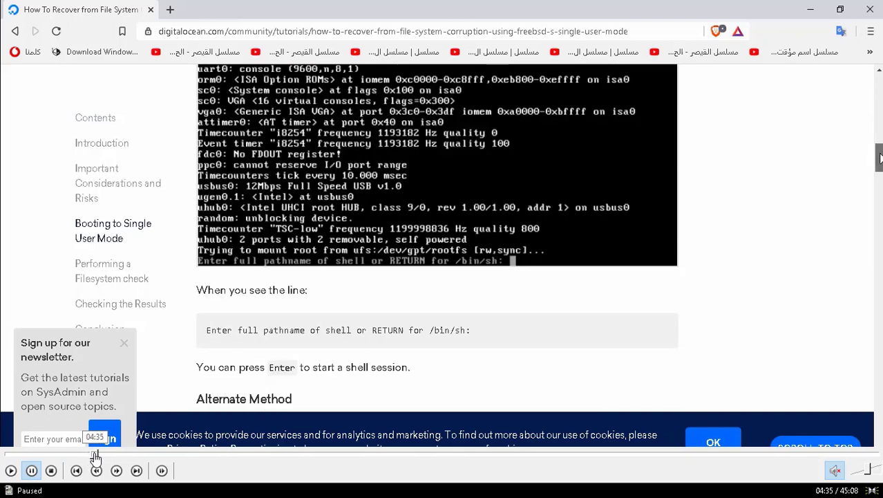
{"action": "left_click", "coordinate": [98, 456]}
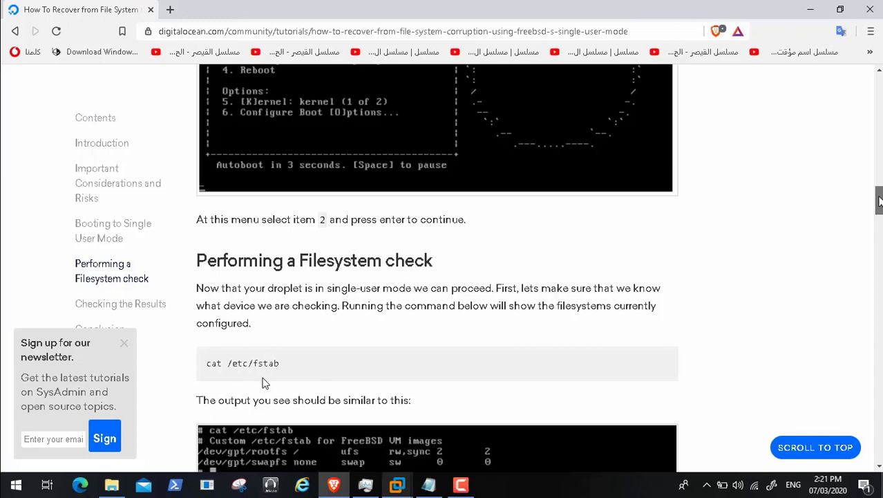
- Resume playback and scroll the tutorial to the FreeBSD boot menu image
{"action": "mouse_move", "coordinate": [264, 383]}
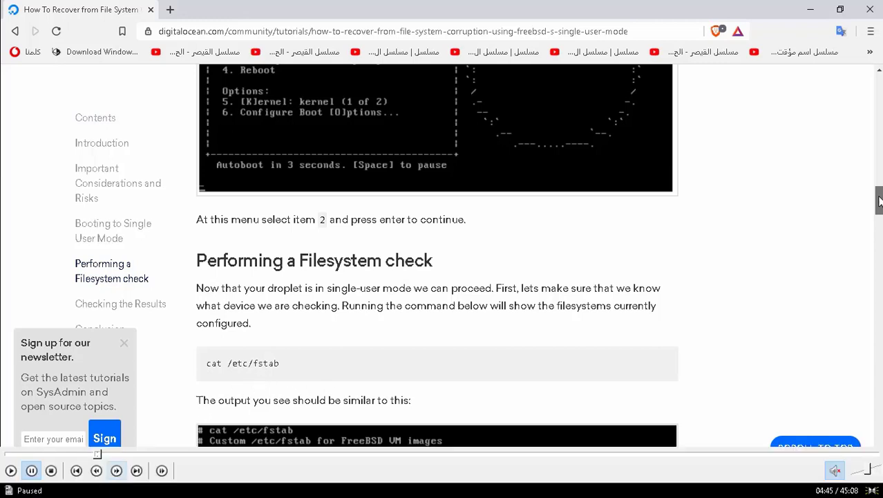
{"action": "left_click", "coordinate": [11, 471]}
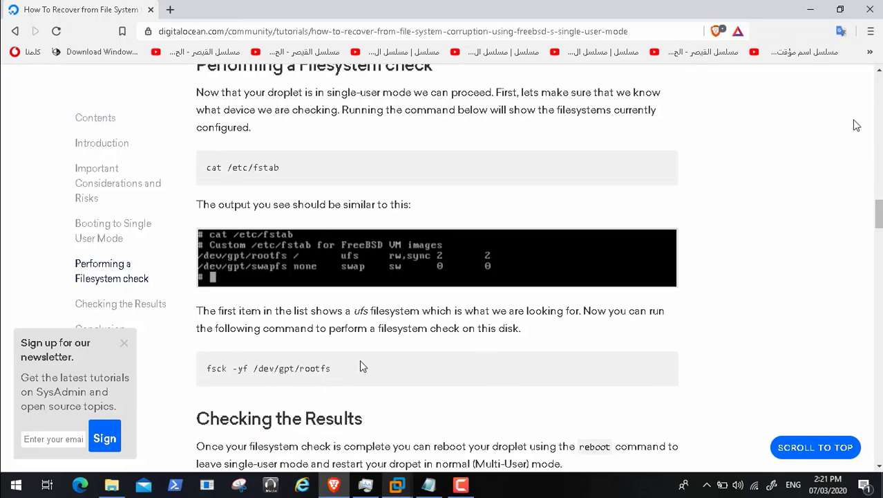
{"action": "left_click_drag", "start_coordinate": [880, 213], "coordinate": [881, 200]}
{"action": "scroll", "coordinate": [242, 377], "scroll_direction": "up", "scroll_amount": 4}
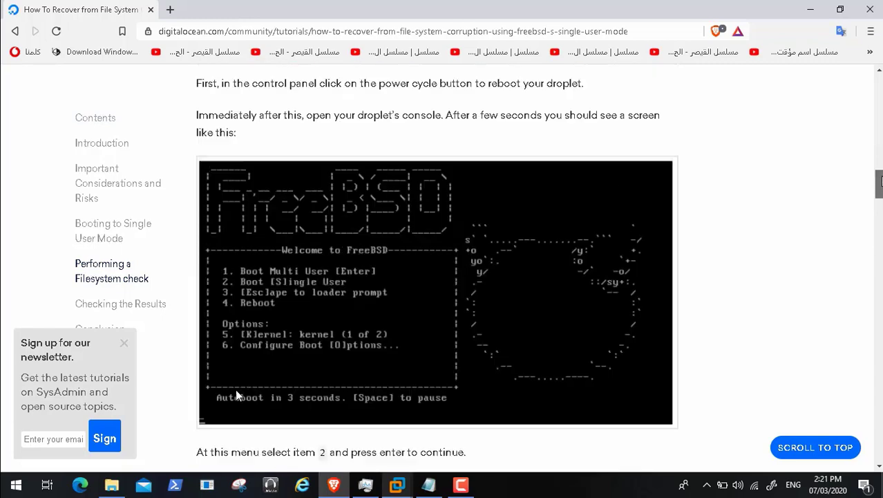
{"action": "scroll", "coordinate": [296, 417], "scroll_direction": "down", "scroll_amount": 2}
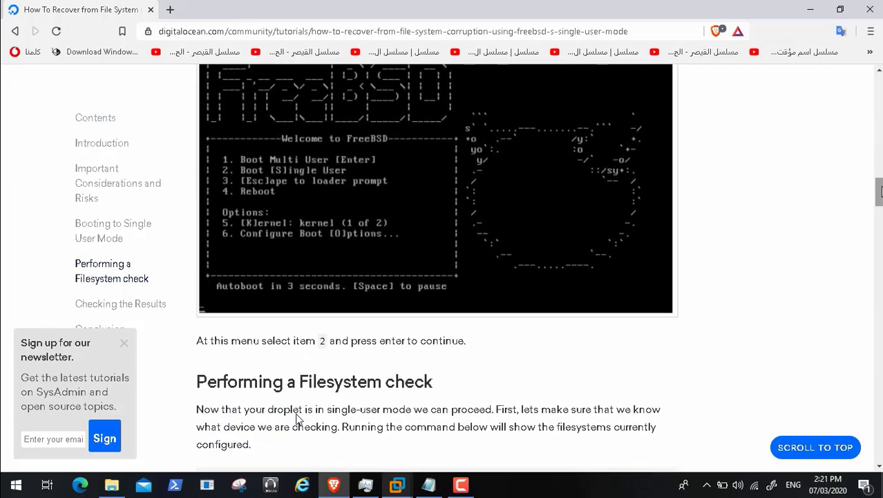
- Restart the Pfsense guest via Restart Guest and focus its console at the shell-path prompt
{"action": "mouse_move", "coordinate": [397, 490]}
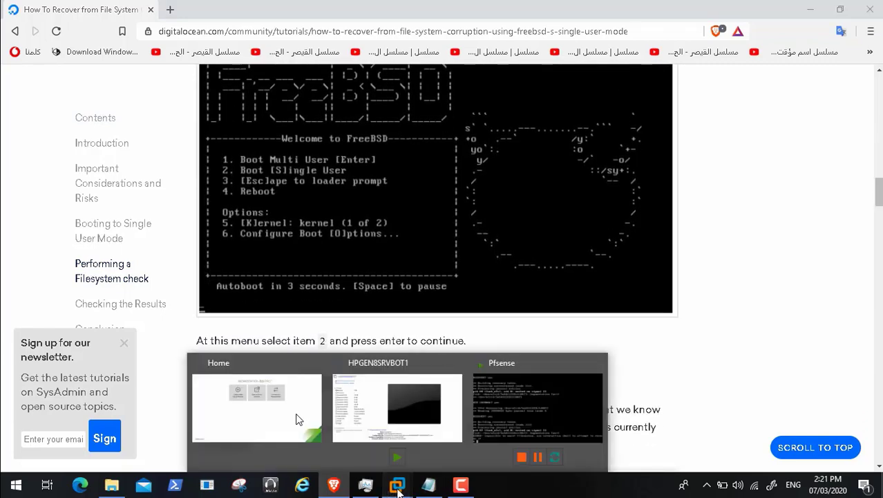
{"action": "left_click", "coordinate": [295, 418]}
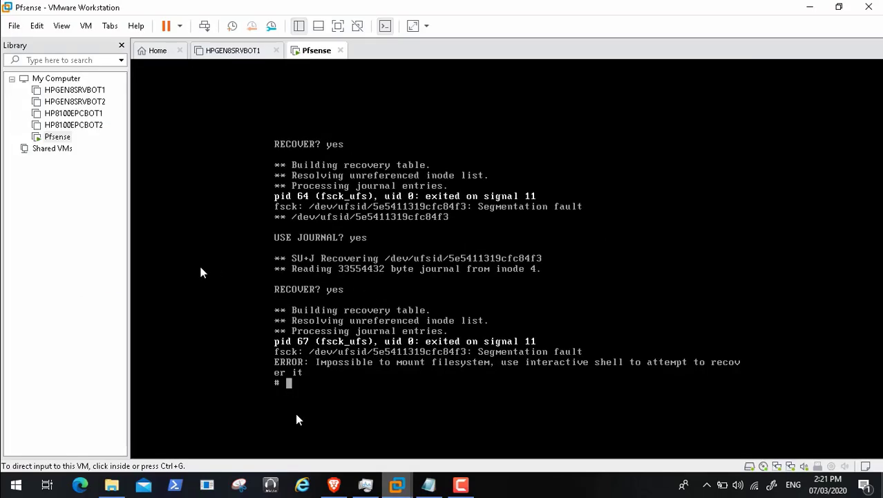
{"action": "left_click", "coordinate": [178, 27]}
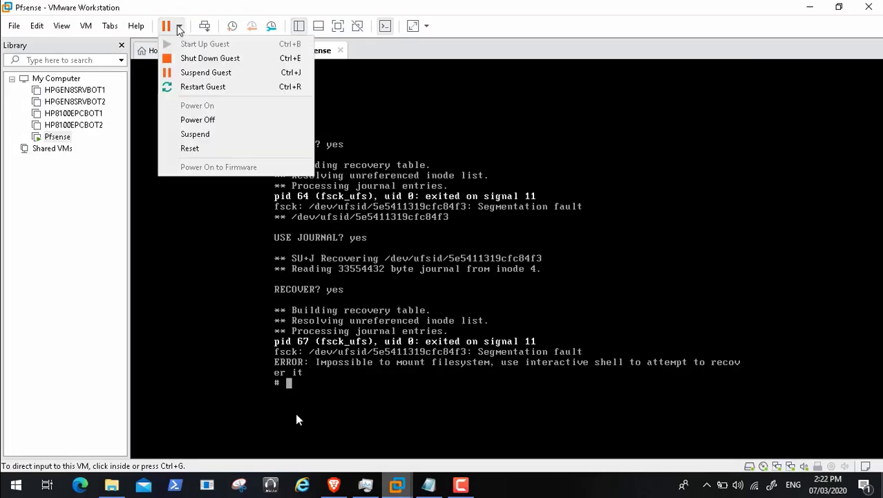
{"action": "left_click", "coordinate": [198, 87]}
{"action": "left_click", "coordinate": [460, 266]}
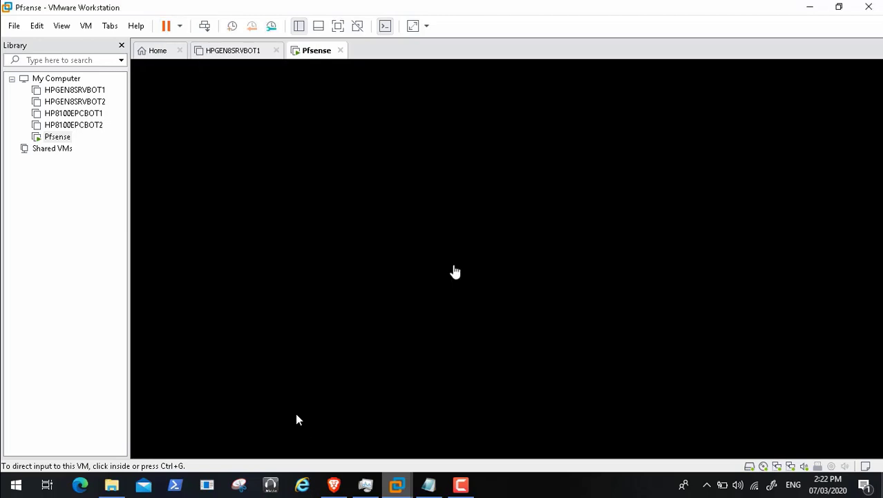
{"action": "left_click", "coordinate": [423, 280]}
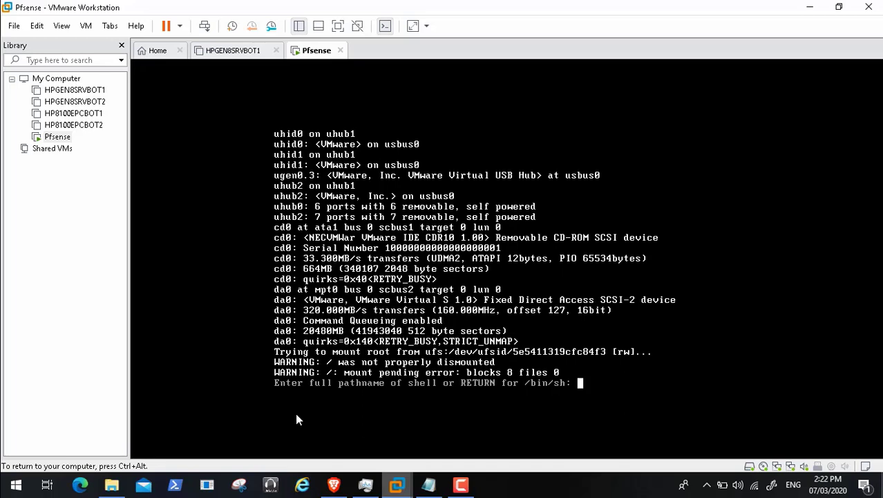
- Scroll the recovery tutorial, then accept the default /bin/sh shell in the Pfsense console
{"action": "key", "text": "ctrl+alt"}
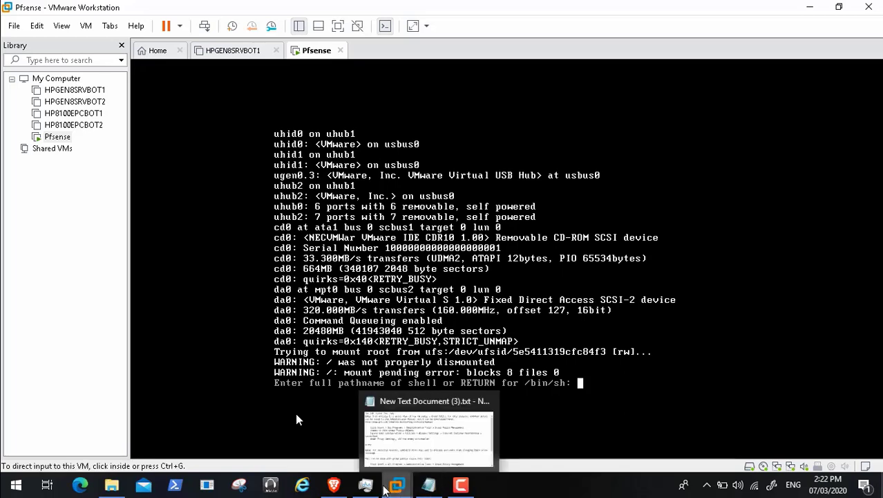
{"action": "left_click", "coordinate": [334, 484]}
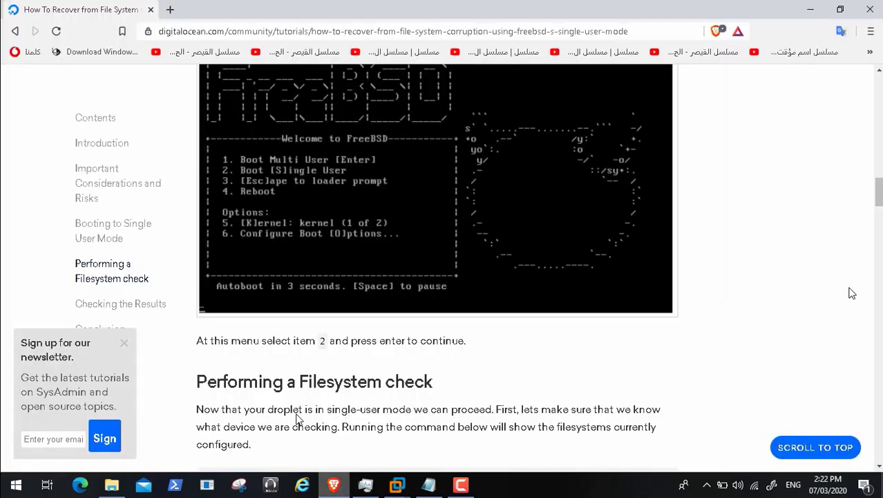
{"action": "scroll", "coordinate": [879, 201], "scroll_direction": "down", "scroll_amount": 2}
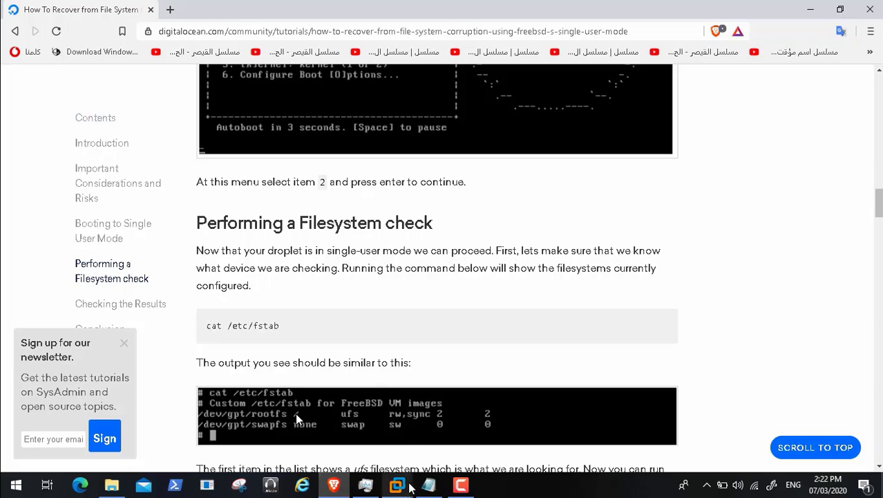
{"action": "mouse_move", "coordinate": [410, 487]}
{"action": "left_click", "coordinate": [527, 407]}
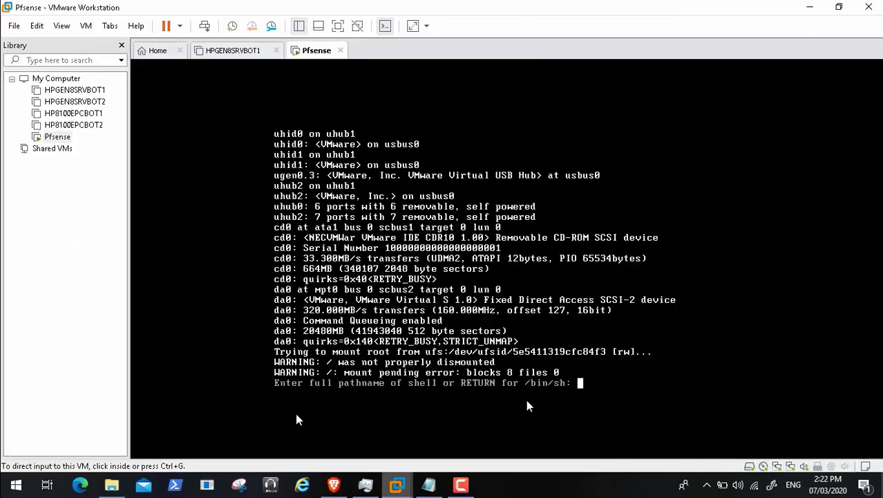
{"action": "left_click", "coordinate": [528, 407]}
{"action": "key", "text": "Return"}
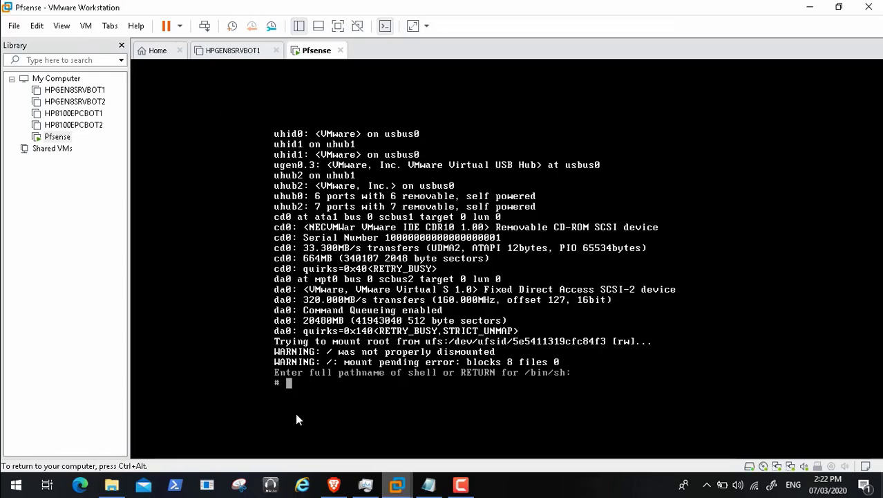
- Select the 'cat /etc/fstab' command in the DigitalOcean tutorial
{"action": "key", "text": "ctrl+alt"}
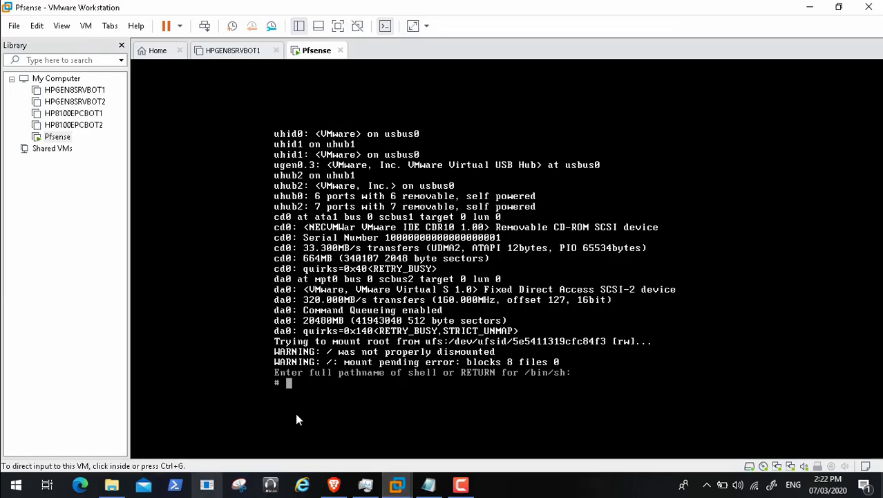
{"action": "mouse_move", "coordinate": [331, 488]}
{"action": "left_click", "coordinate": [297, 418]}
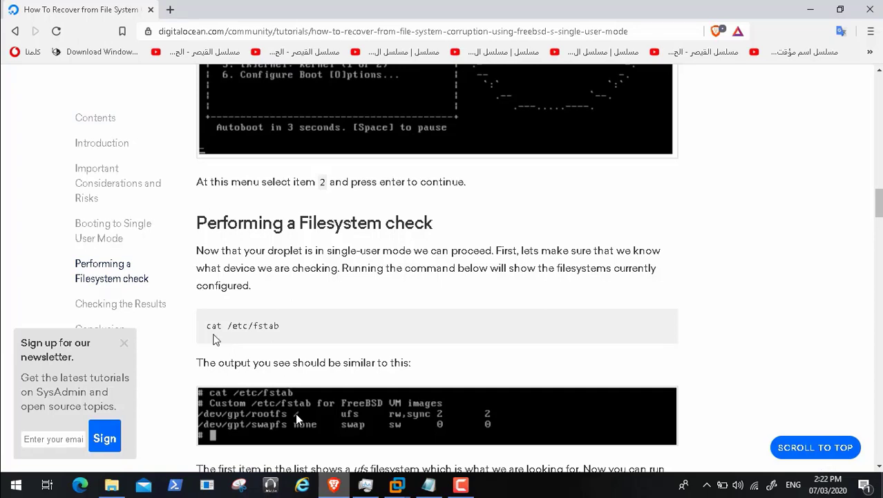
{"action": "left_click_drag", "start_coordinate": [208, 323], "coordinate": [309, 324]}
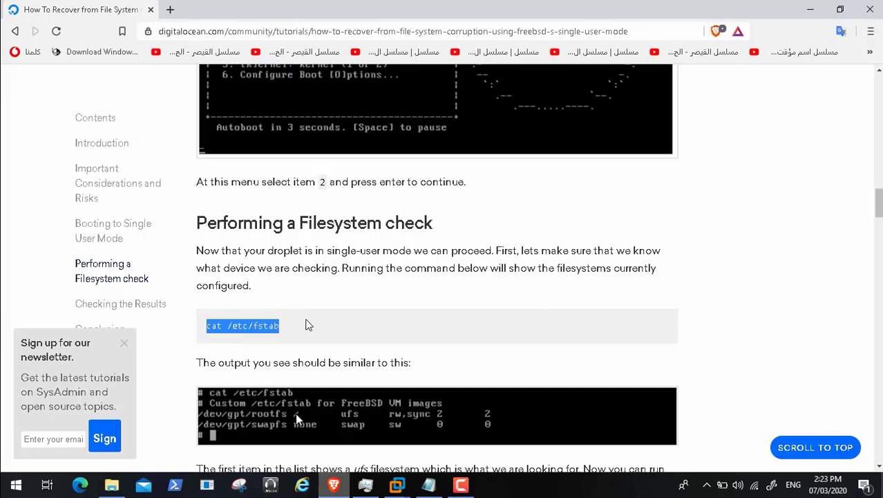
- Type cat at the Pfsense single-user root prompt
{"action": "mouse_move", "coordinate": [399, 487]}
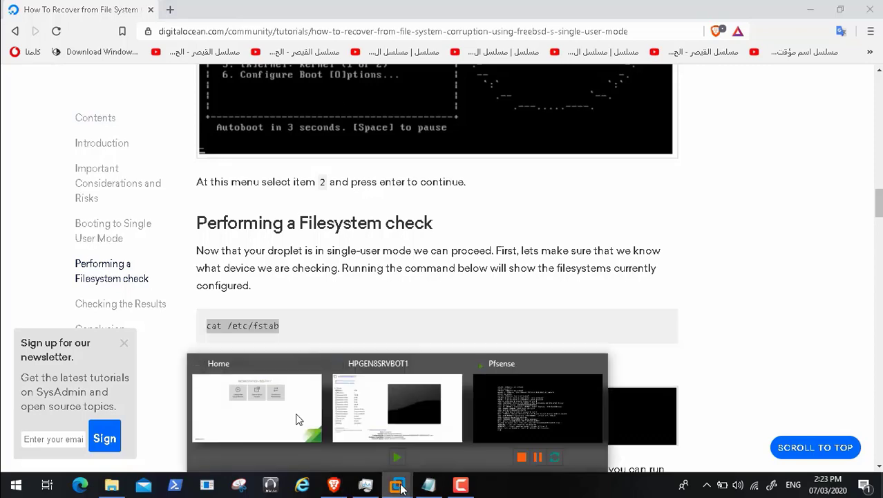
{"action": "left_click", "coordinate": [484, 414]}
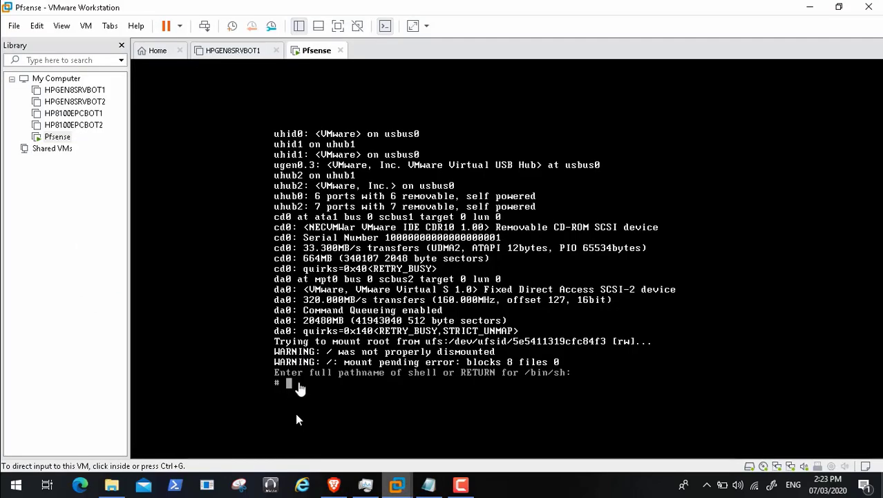
{"action": "left_click", "coordinate": [302, 390]}
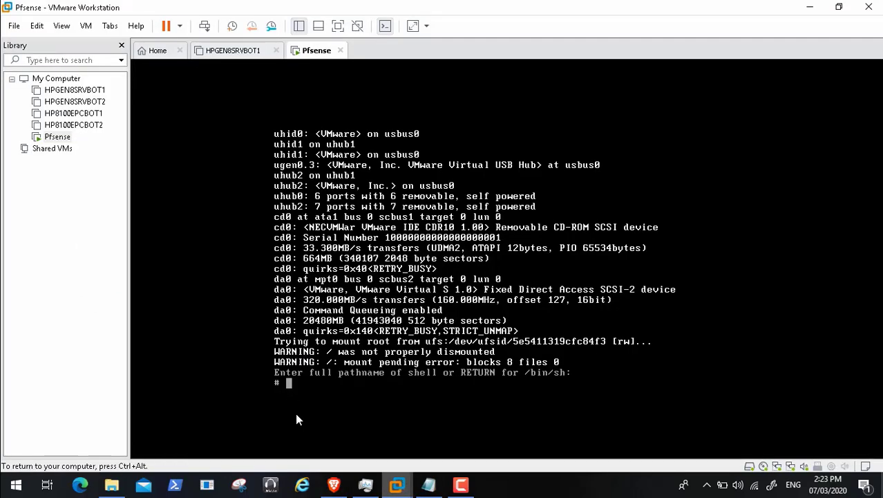
{"action": "key", "text": "ctrl+alt"}
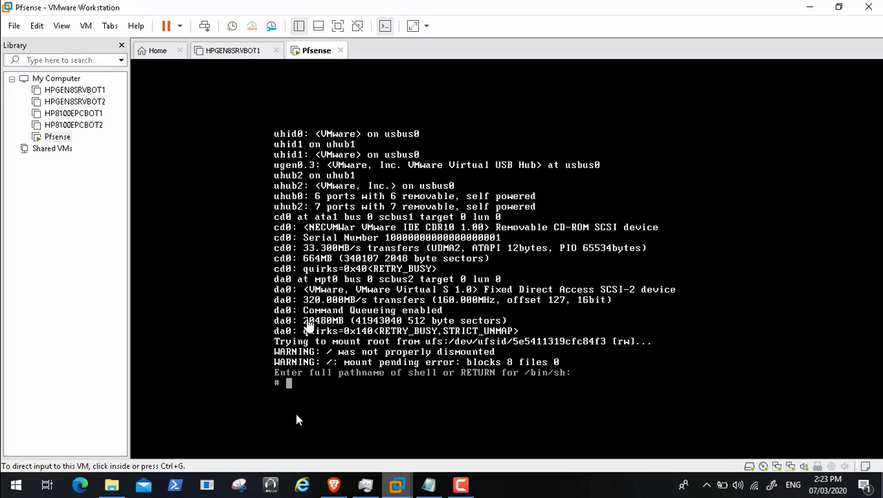
{"action": "left_click", "coordinate": [86, 26]}
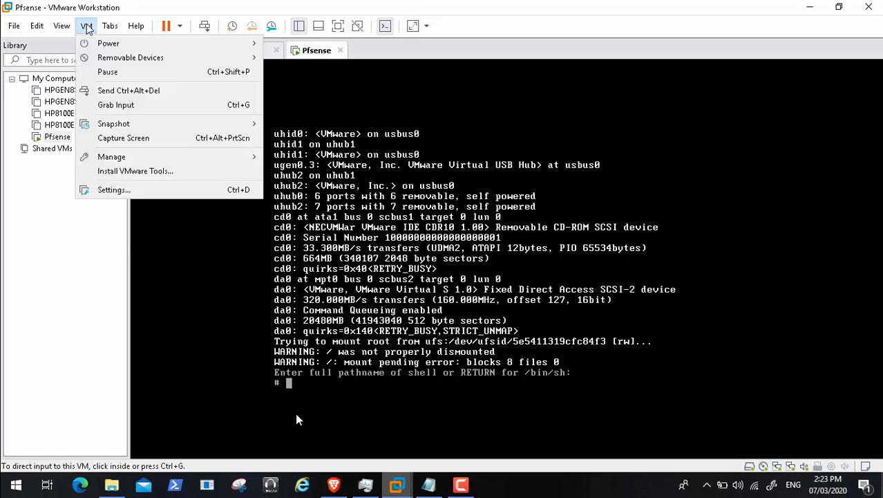
{"action": "left_click", "coordinate": [297, 419]}
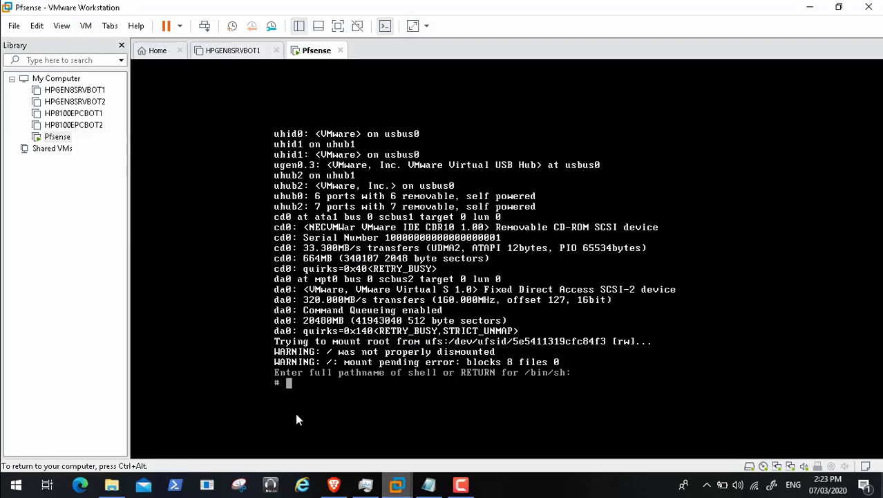
{"action": "type", "text": "cat"}
{"action": "key", "text": "ctrl+alt"}
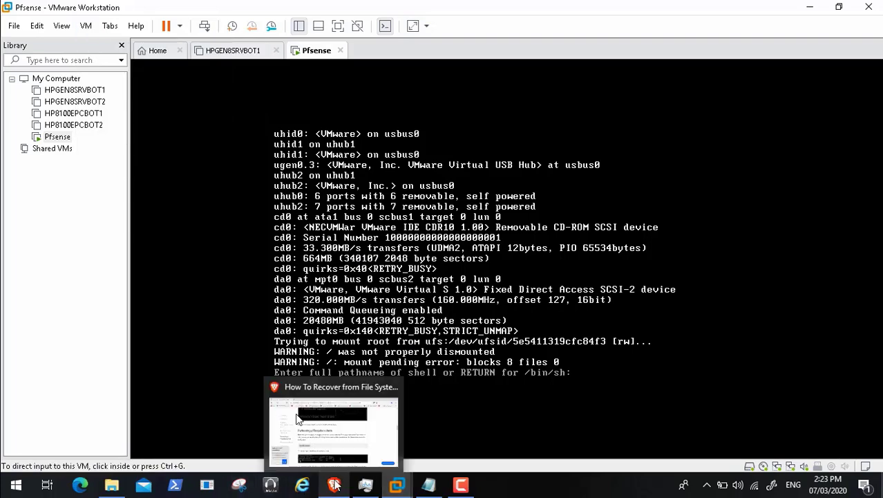
- Continue the command with /etc/fs at the Pfsense prompt
{"action": "left_click", "coordinate": [334, 485]}
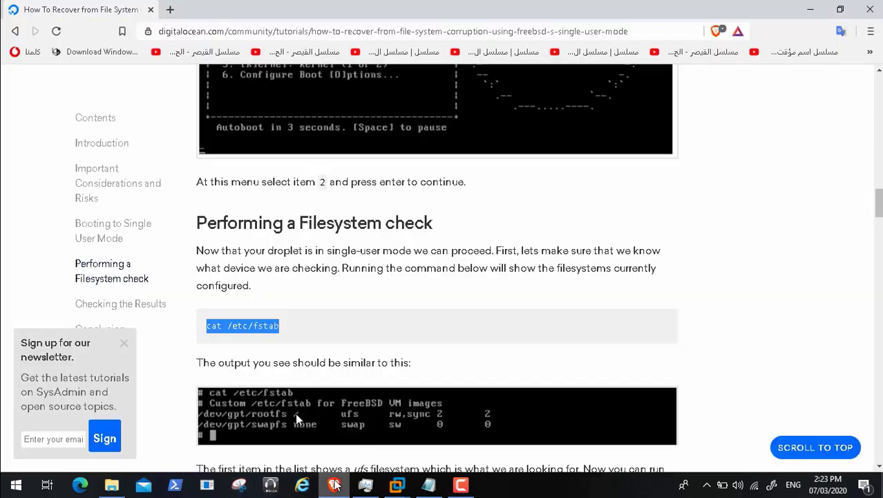
{"action": "left_click", "coordinate": [812, 9]}
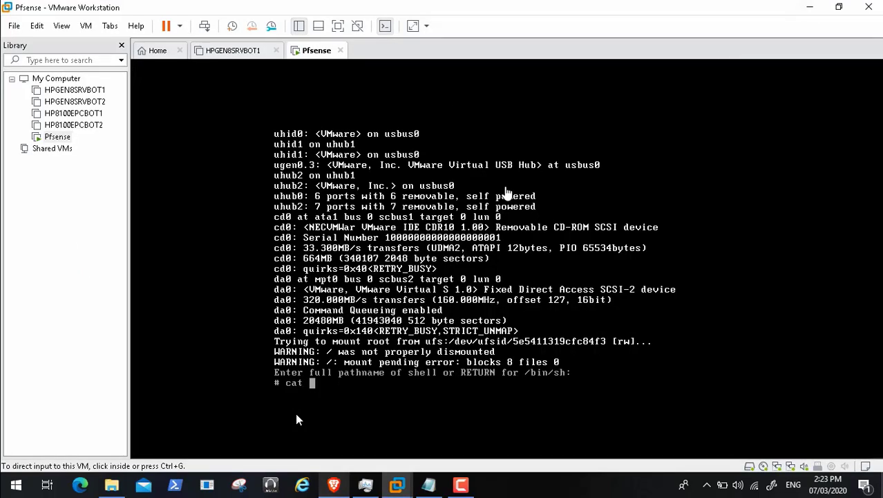
{"action": "left_click", "coordinate": [296, 415]}
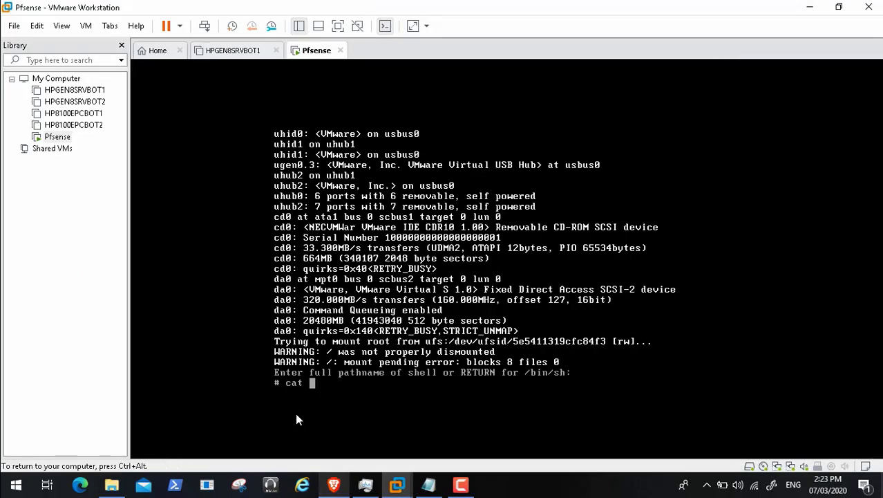
{"action": "type", "text": "/etc/fs"}
{"action": "key", "text": "ctrl+alt"}
- Finish it as cat /etc/fstab and run it to list the filesystem table
{"action": "left_click", "coordinate": [334, 486]}
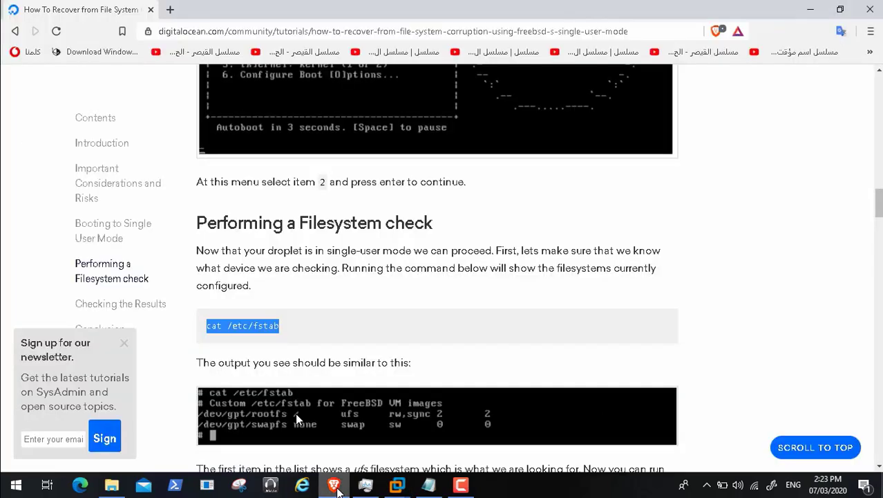
{"action": "left_click", "coordinate": [807, 8]}
{"action": "type", "text": "tab"}
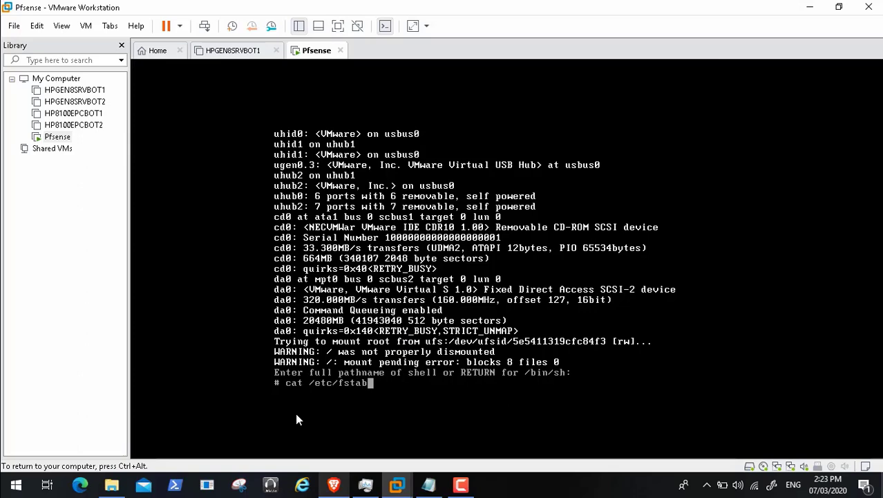
{"action": "key", "text": "ctrl+alt"}
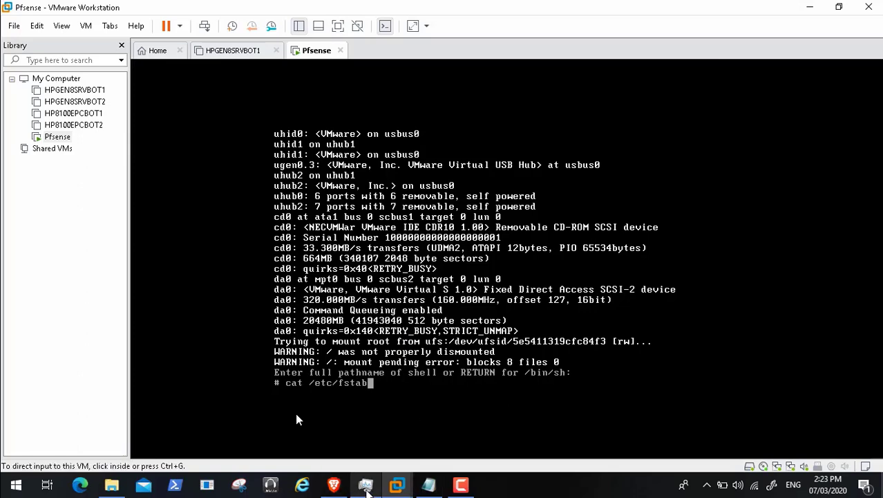
{"action": "left_click", "coordinate": [334, 486]}
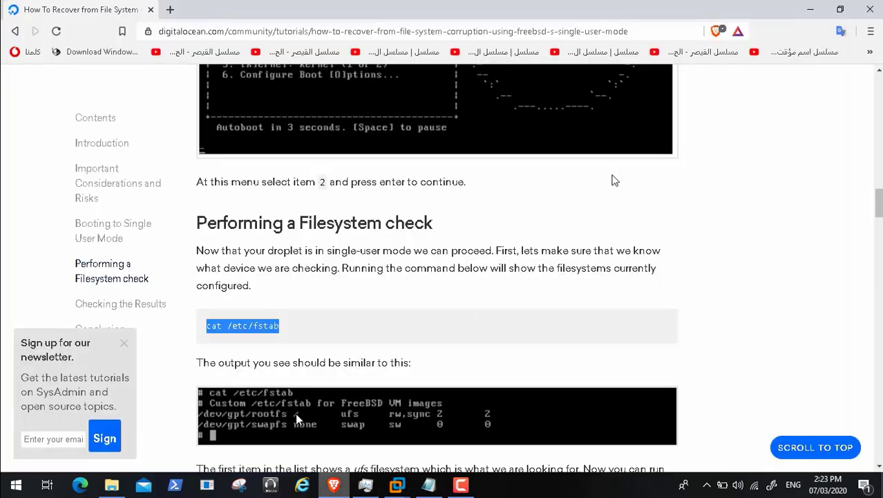
{"action": "left_click", "coordinate": [810, 9]}
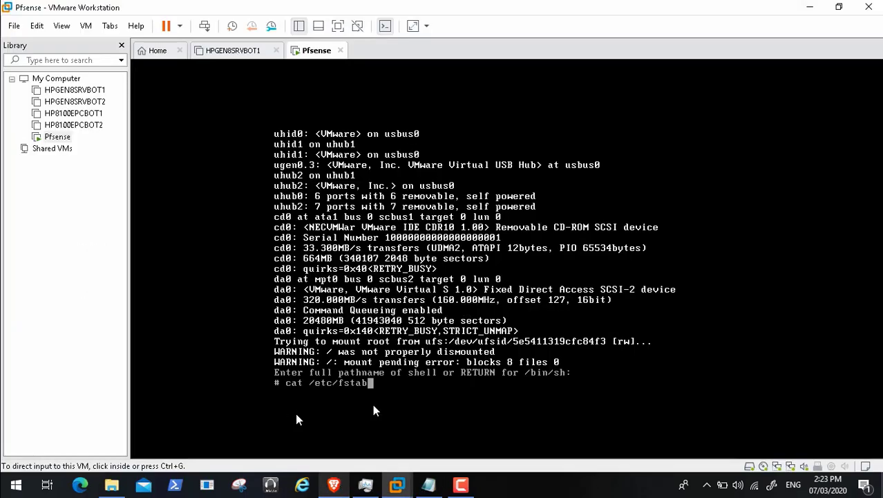
{"action": "left_click", "coordinate": [296, 414]}
{"action": "key", "text": "Return"}
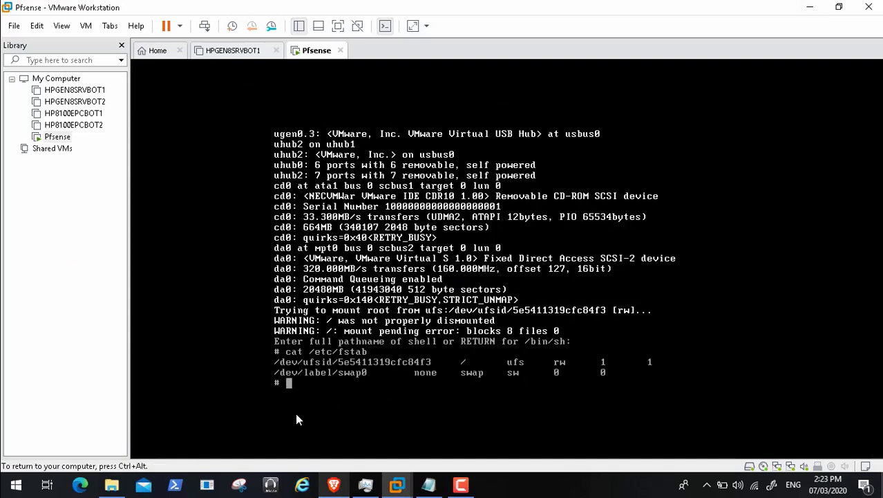
- Bring the DigitalOcean tutorial, at the fsck -yf /dev/gpt/rootfs command, in front of the Pfsense console
{"action": "mouse_move", "coordinate": [329, 456]}
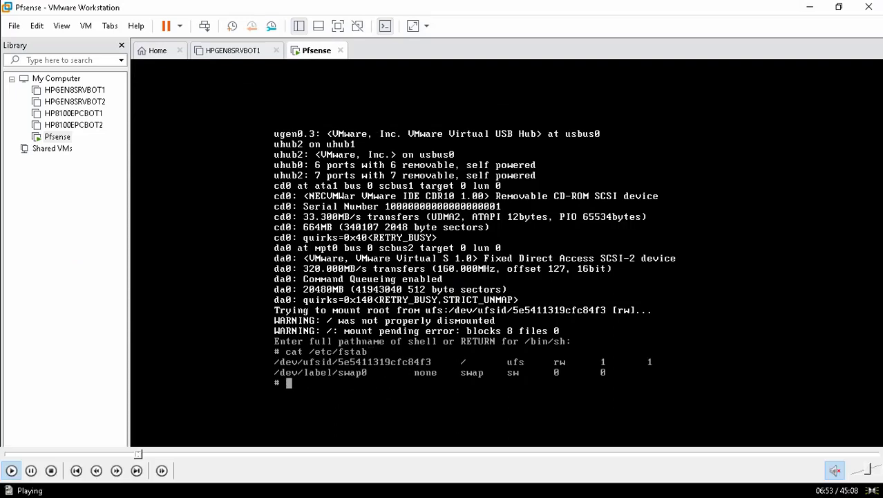
{"action": "left_click", "coordinate": [31, 472]}
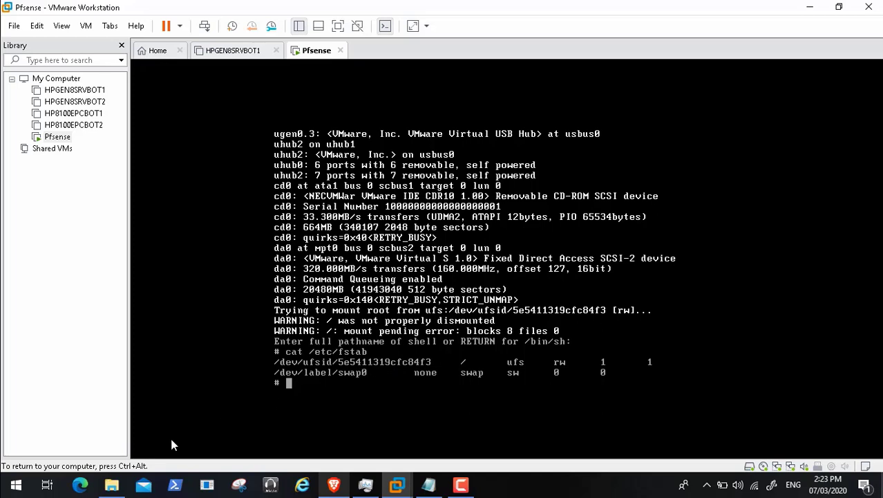
{"action": "left_click", "coordinate": [11, 472]}
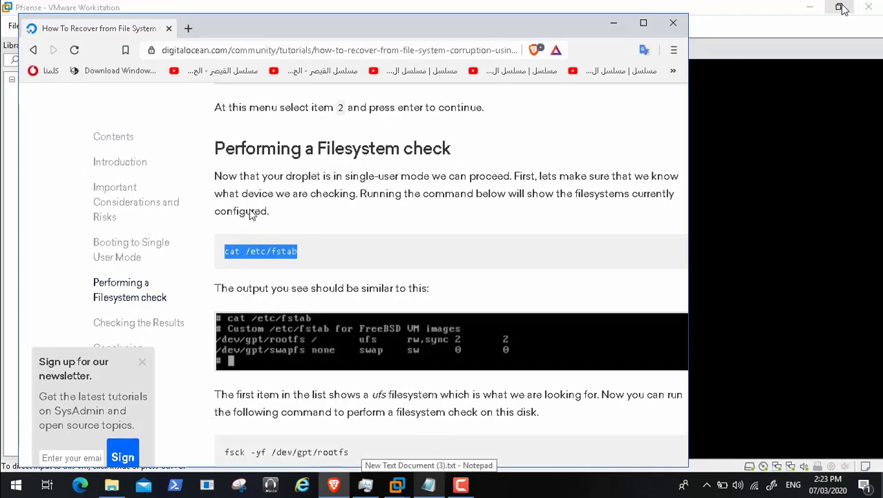
- Narrow the Brave window and copy the tutorial's fsck -yf /dev/gpt/rootfs command
{"action": "left_click", "coordinate": [746, 199]}
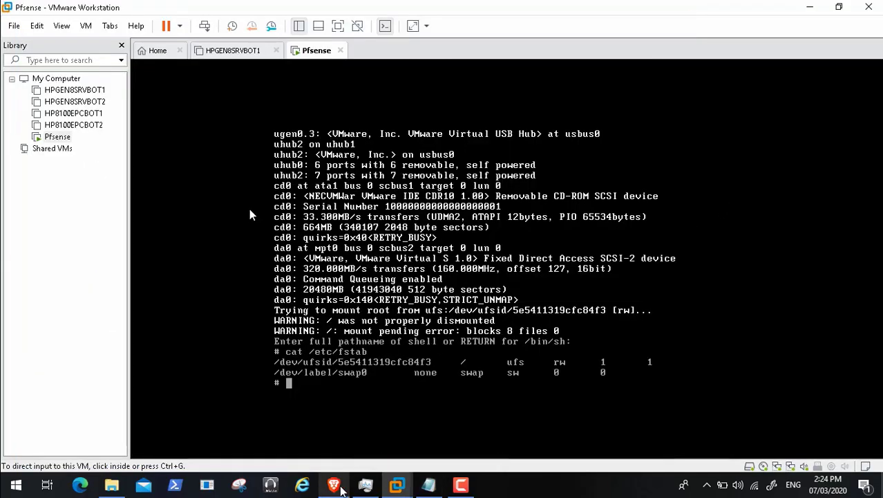
{"action": "left_click", "coordinate": [334, 485]}
{"action": "left_click_drag", "start_coordinate": [689, 297], "coordinate": [444, 290]}
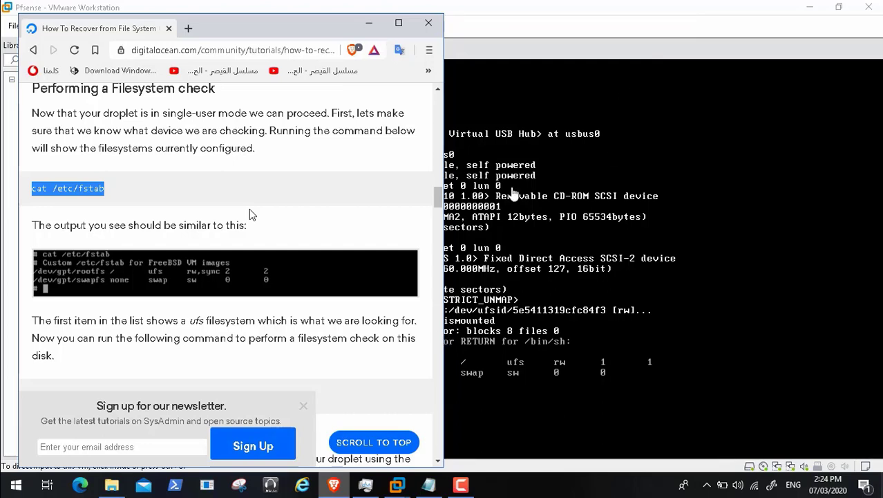
{"action": "left_click_drag", "start_coordinate": [445, 286], "coordinate": [409, 280]}
{"action": "scroll", "coordinate": [405, 206], "scroll_direction": "down", "scroll_amount": 3}
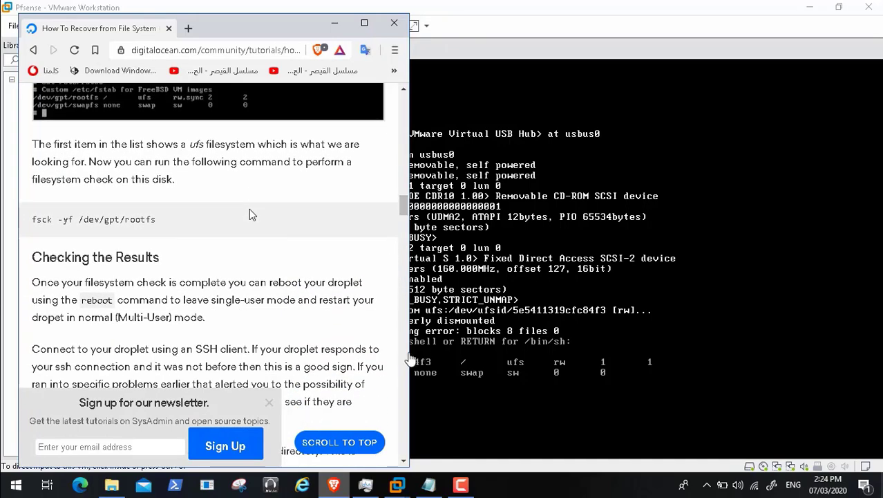
{"action": "left_click_drag", "start_coordinate": [33, 220], "coordinate": [171, 226]}
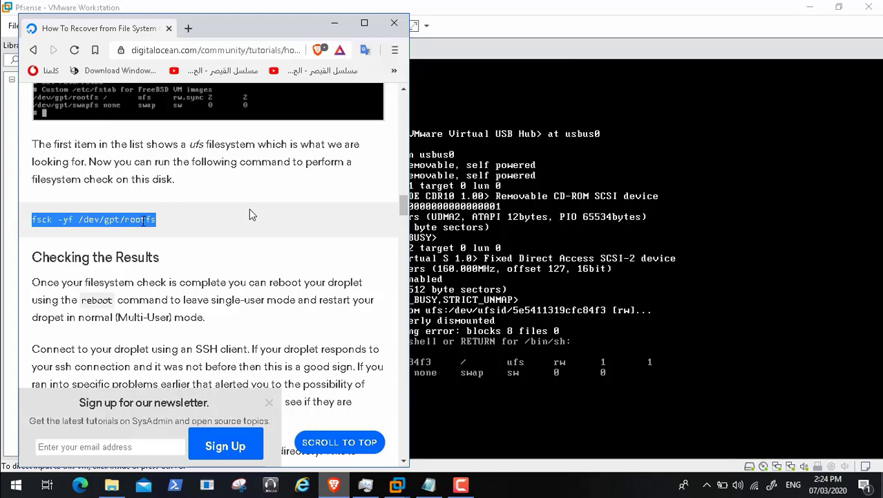
{"action": "right_click", "coordinate": [142, 221]}
{"action": "left_click", "coordinate": [160, 234]}
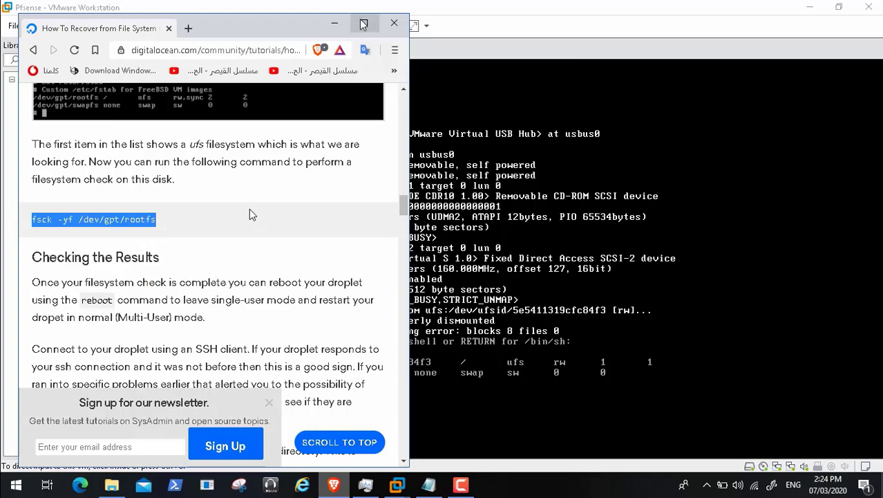
- Minimize Brave and release input from the Pfsense virtual machine back to the host
{"action": "left_click", "coordinate": [339, 25]}
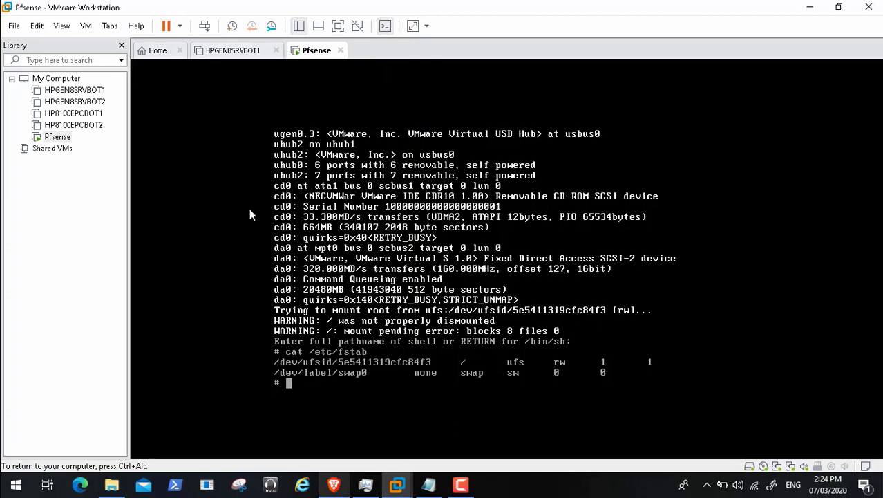
{"action": "key", "text": "ctrl+alt"}
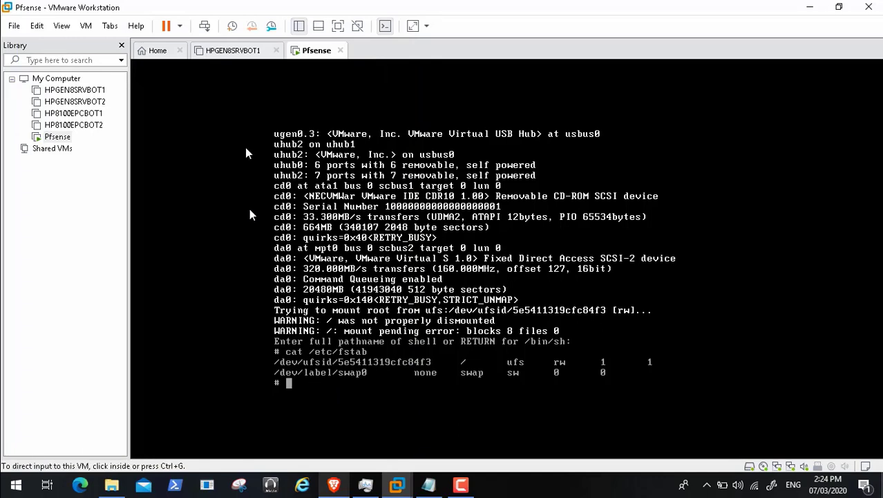
{"action": "left_click", "coordinate": [86, 28]}
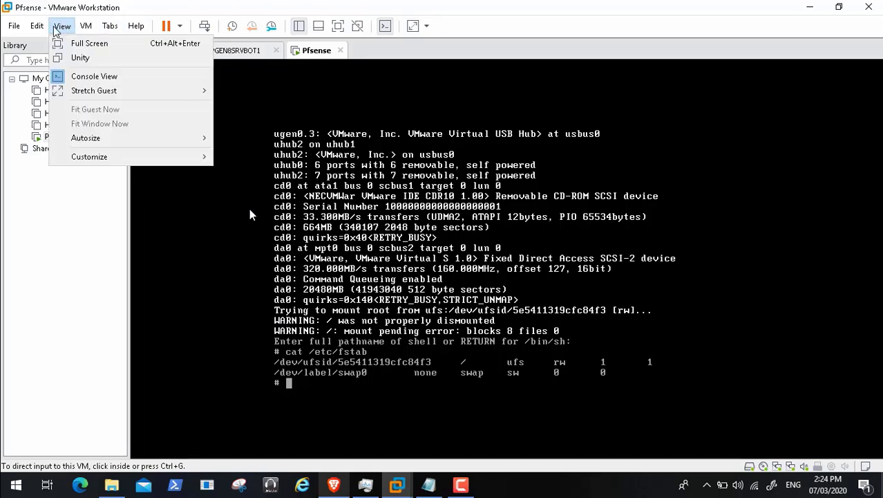
- Paste and run fsck -yf /dev/gpt/rootfs in the Pfsense console, then recall the command
{"action": "mouse_move", "coordinate": [37, 28]}
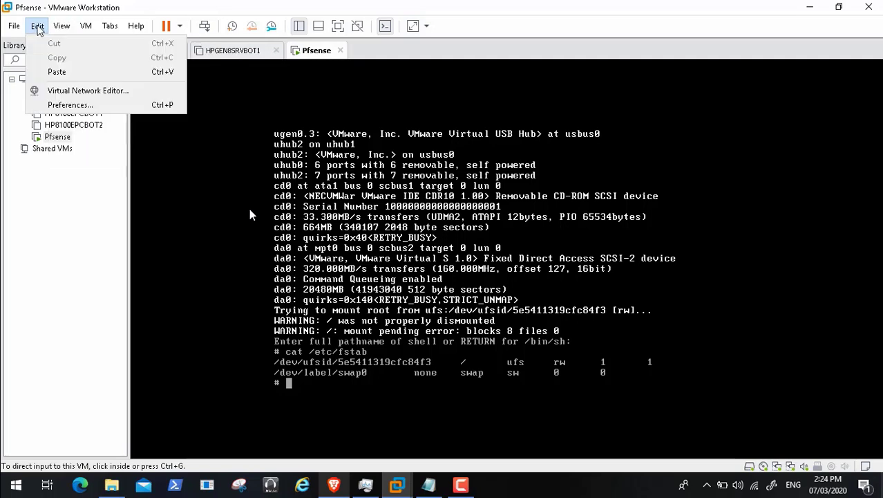
{"action": "left_click", "coordinate": [57, 72]}
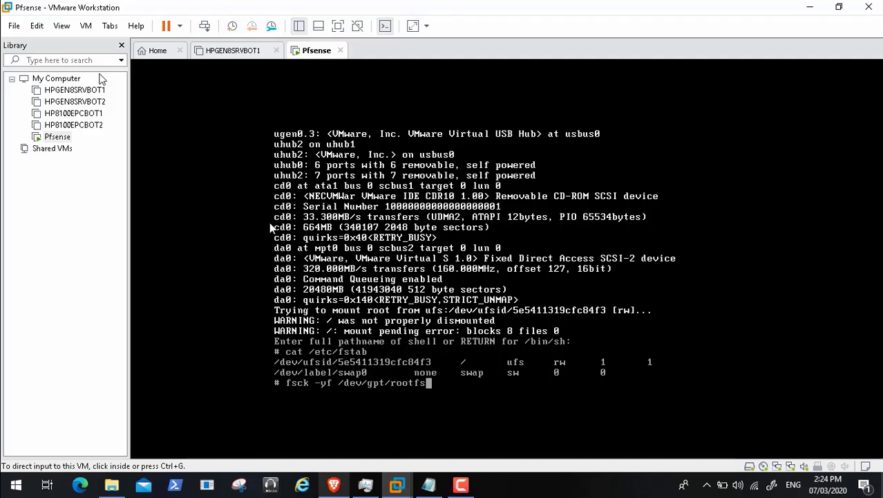
{"action": "left_click", "coordinate": [345, 389]}
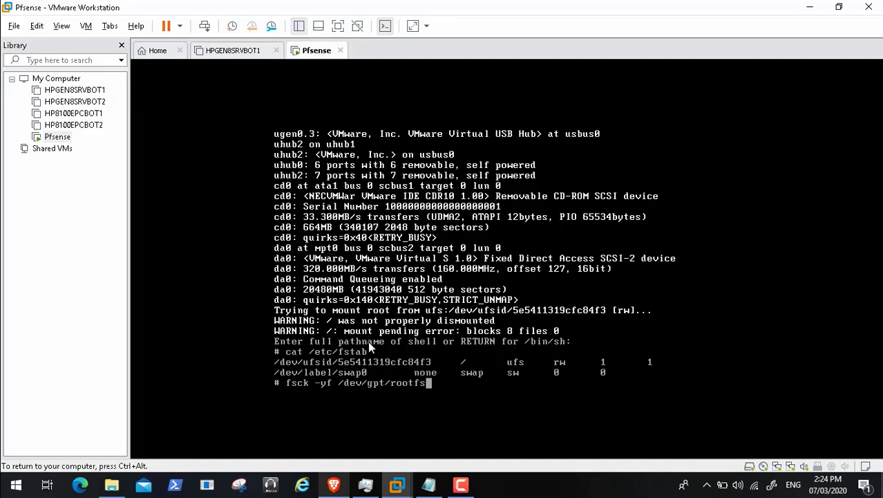
{"action": "key", "text": "Return"}
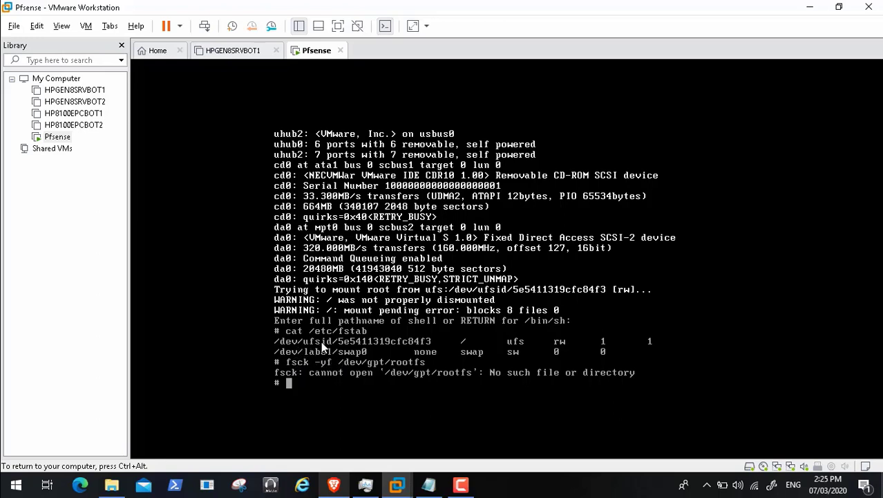
{"action": "key", "text": "Up"}
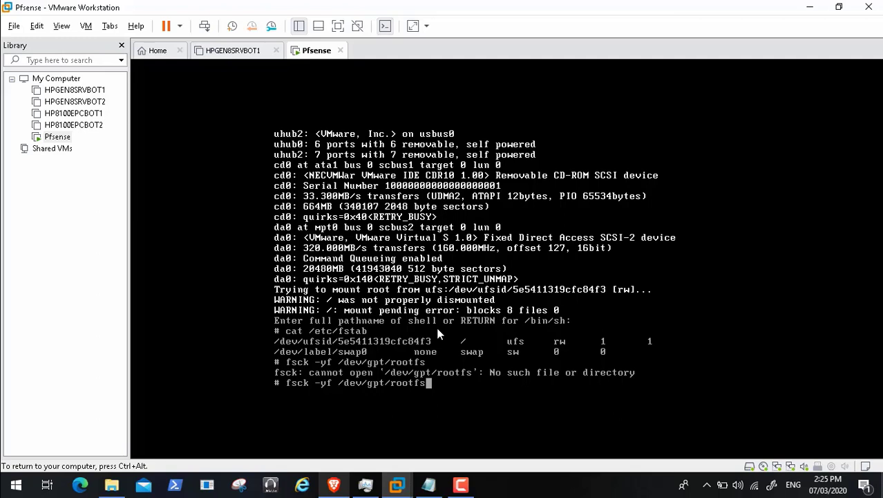
- Change the recalled command to fsck -yf /dev/ufsid/5e5411319cfc84f3 and run it
{"action": "key", "text": "BackSpace"}
{"action": "key", "text": "BackSpace"}
{"action": "key", "text": "BackSpace"}
{"action": "key", "text": "BackSpace"}
{"action": "key", "text": "BackSpace"}
{"action": "key", "text": "BackSpace"}
{"action": "key", "text": "BackSpace"}
{"action": "key", "text": "BackSpace"}
{"action": "key", "text": "BackSpace"}
{"action": "key", "text": "BackSpace"}
{"action": "type", "text": "ufsid/5e"}
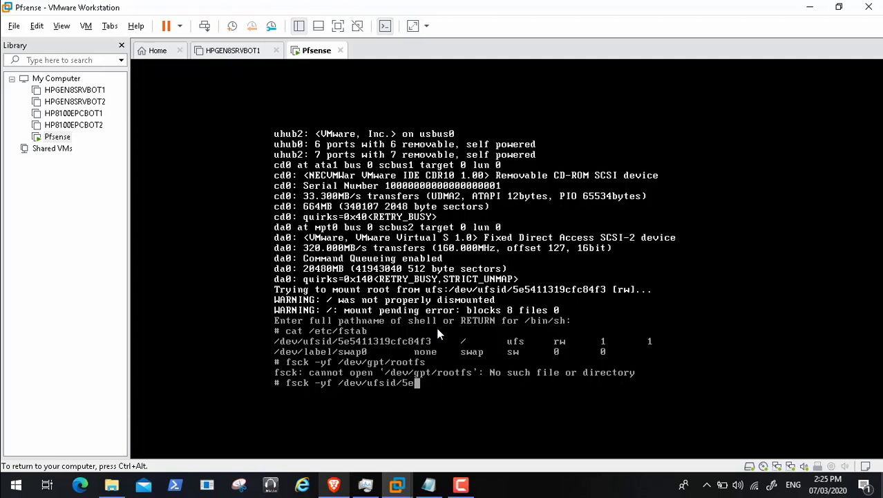
{"action": "type", "text": "5411"}
{"action": "type", "text": "319cfc"}
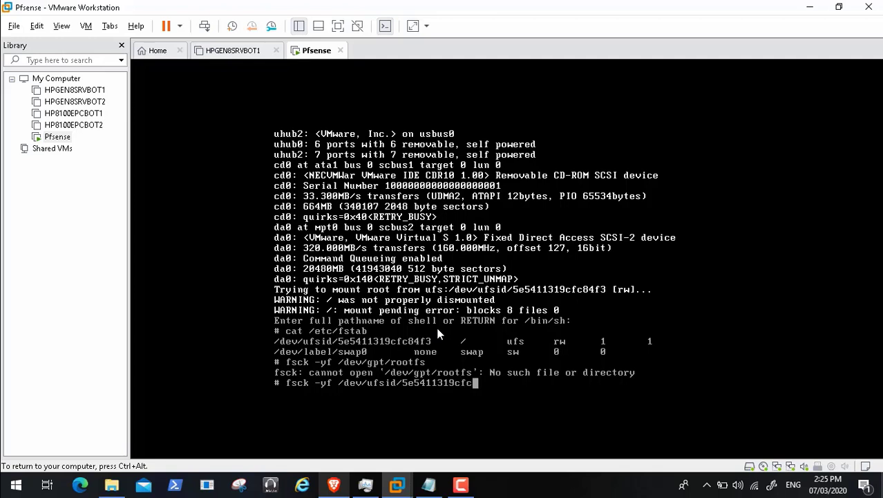
{"action": "type", "text": "84f3"}
{"action": "key", "text": "Return"}
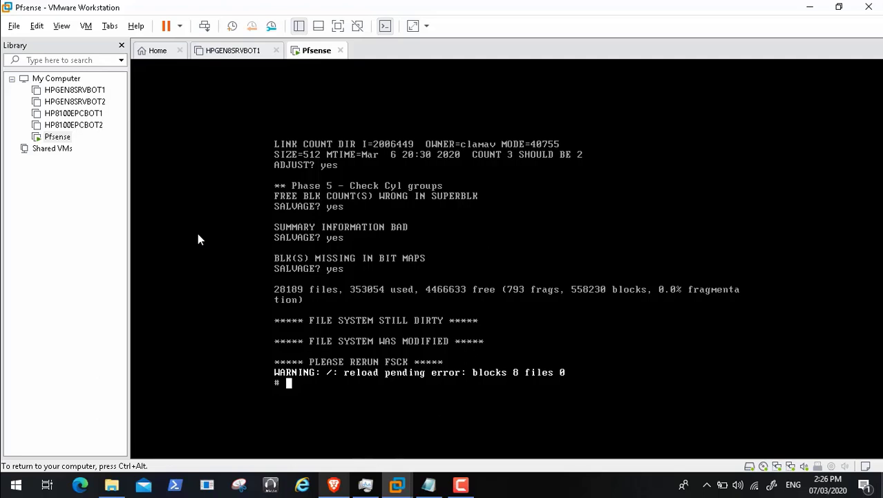
- Release input from the VM and bring the DigitalOcean recovery tutorial in Brave to the front
{"action": "key", "text": "ctrl+alt"}
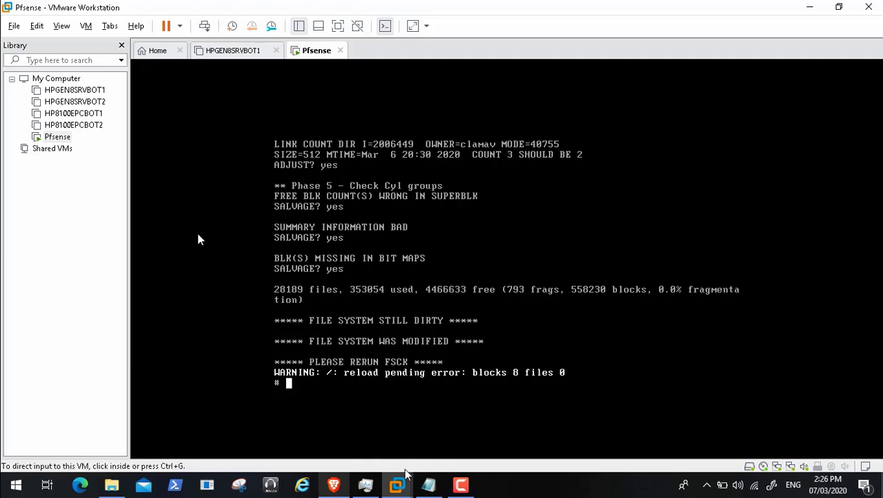
{"action": "left_click", "coordinate": [342, 491]}
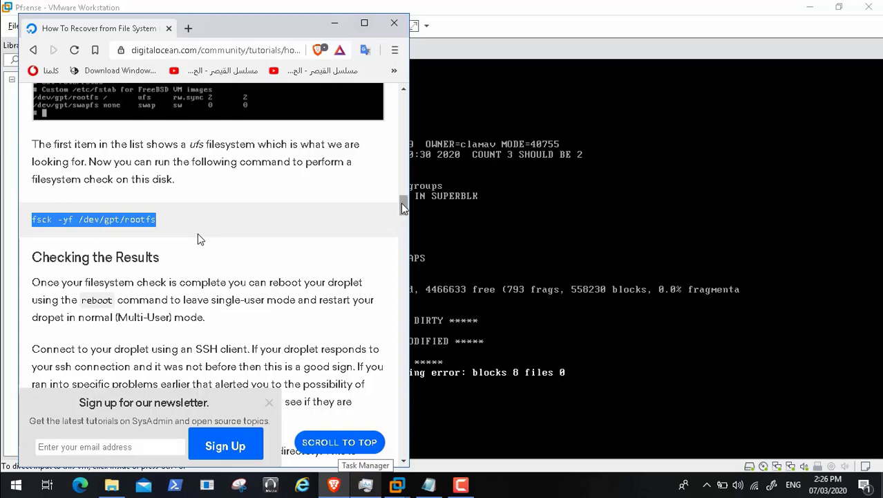
- Select the tutorial's reboot command, then hide Brave and return to the pfSense console
{"action": "mouse_move", "coordinate": [402, 209]}
{"action": "left_mouse_down"}
{"action": "mouse_move", "coordinate": [405, 223]}
{"action": "mouse_move", "coordinate": [402, 206]}
{"action": "left_mouse_up"}
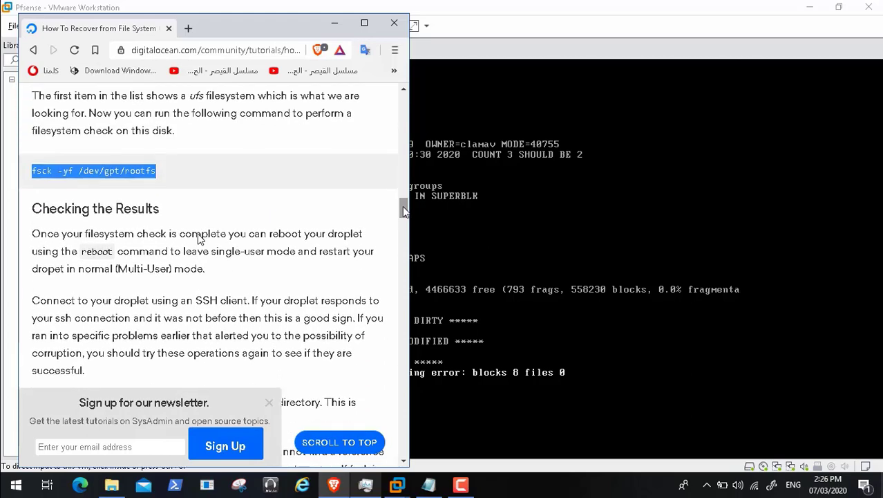
{"action": "left_click_drag", "start_coordinate": [83, 251], "coordinate": [115, 251]}
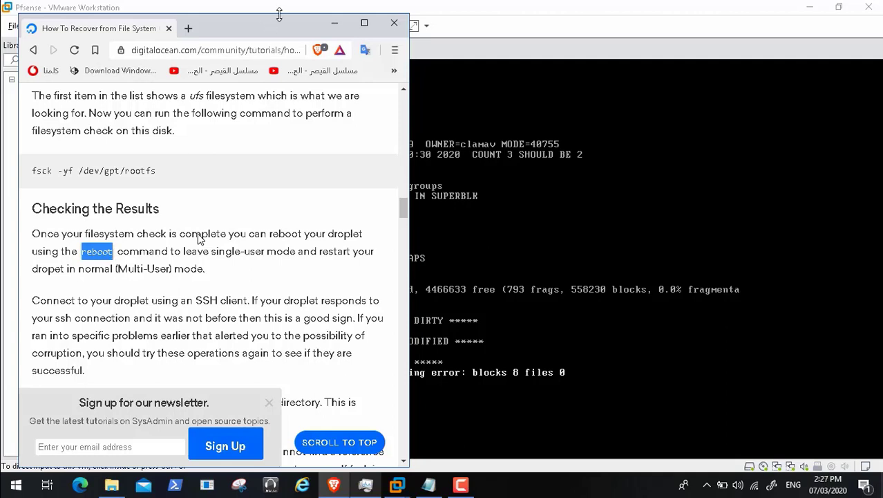
{"action": "left_click", "coordinate": [329, 24]}
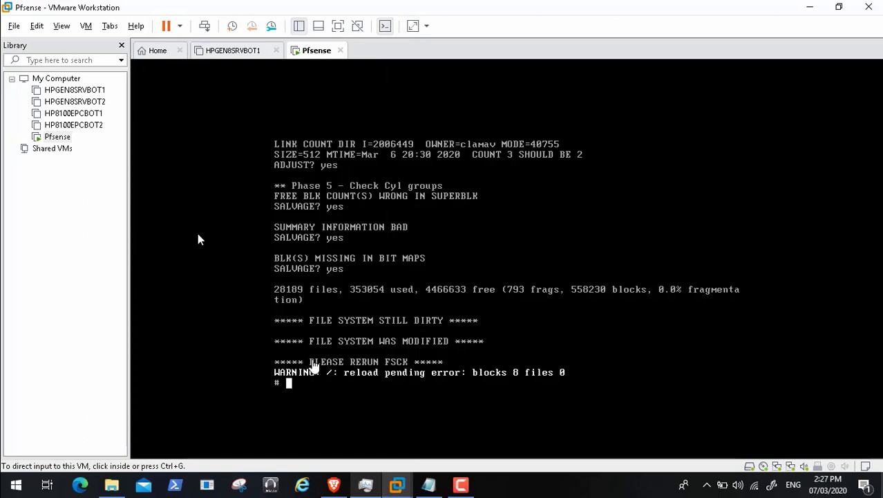
{"action": "left_click", "coordinate": [198, 239]}
- Pause the recording and rewind past the fsck commands to the fstab listing
{"action": "key", "text": "ctrl+alt"}
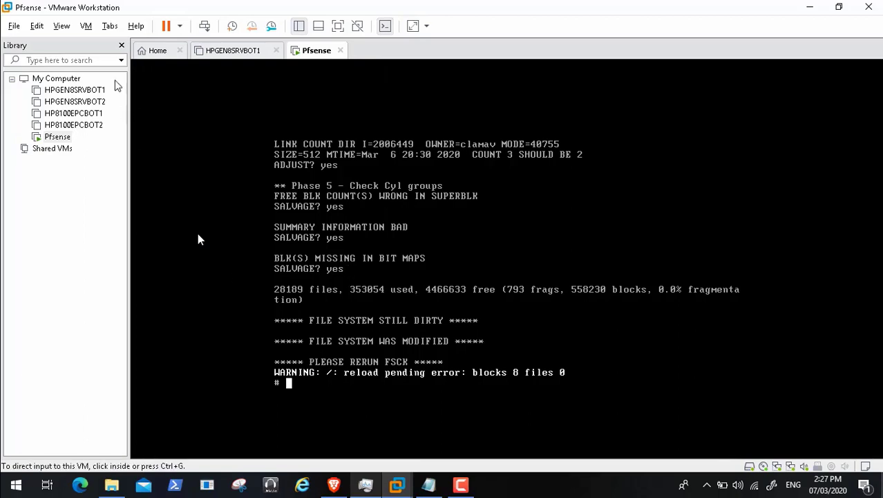
{"action": "left_click", "coordinate": [37, 26]}
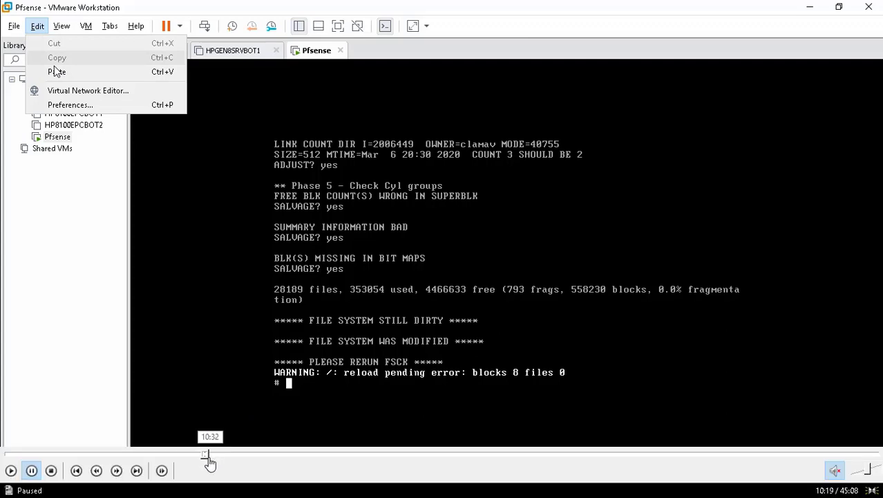
{"action": "left_click", "coordinate": [204, 454]}
{"action": "left_click", "coordinate": [195, 455]}
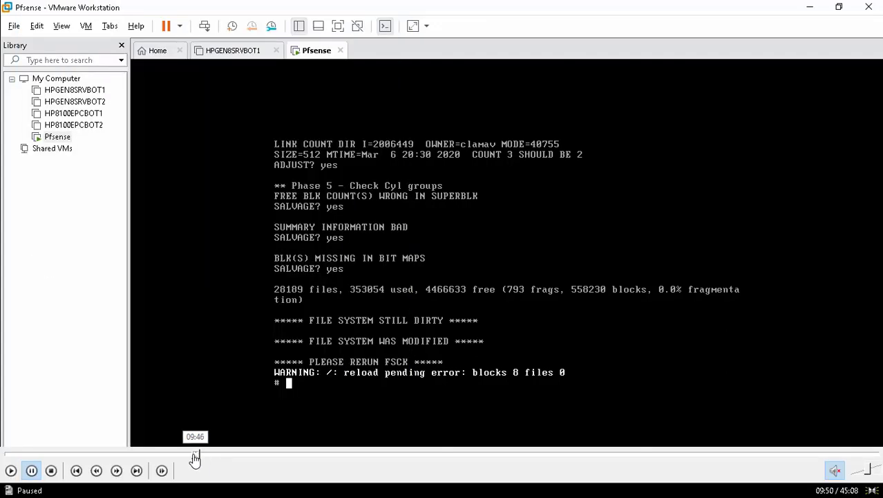
{"action": "left_click", "coordinate": [182, 455]}
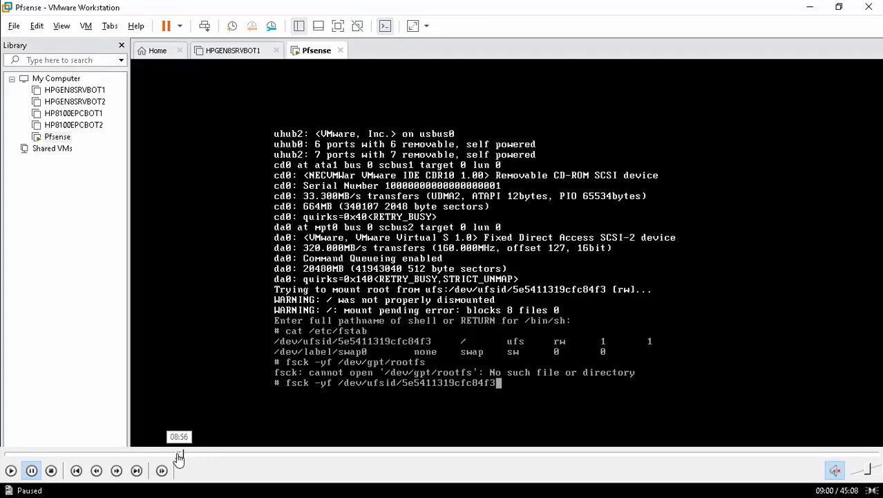
{"action": "left_click", "coordinate": [172, 455]}
{"action": "left_click", "coordinate": [168, 455]}
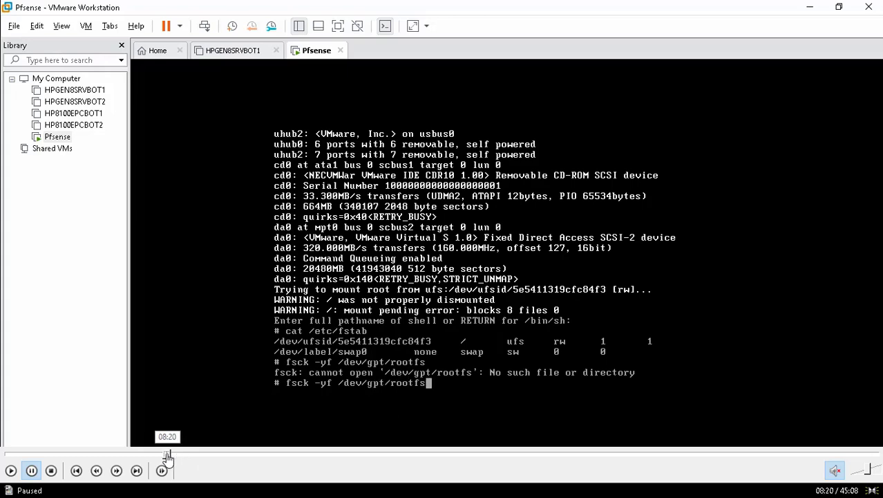
{"action": "left_click", "coordinate": [160, 455]}
{"action": "left_click", "coordinate": [153, 455]}
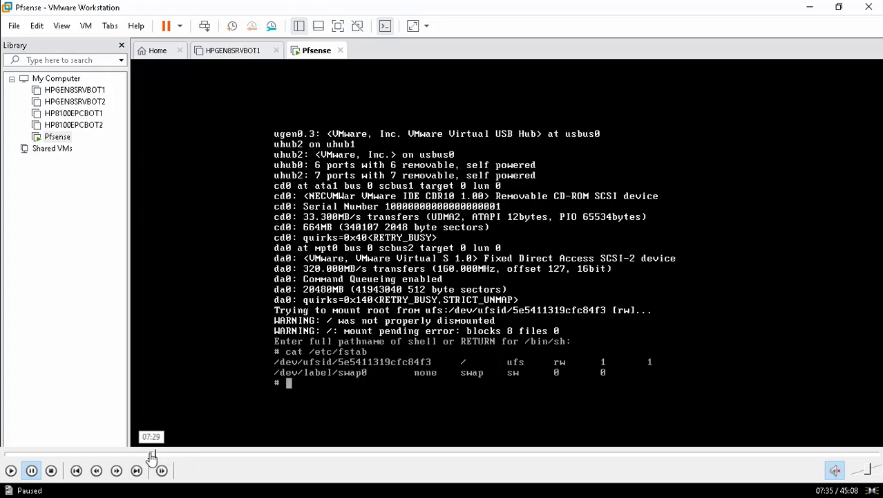
{"action": "left_click", "coordinate": [146, 455]}
{"action": "left_click", "coordinate": [143, 455]}
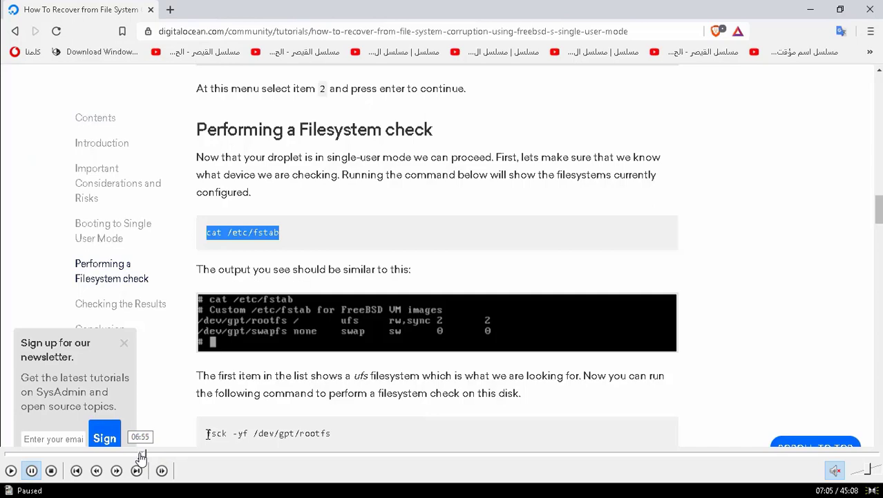
{"action": "left_click", "coordinate": [139, 455]}
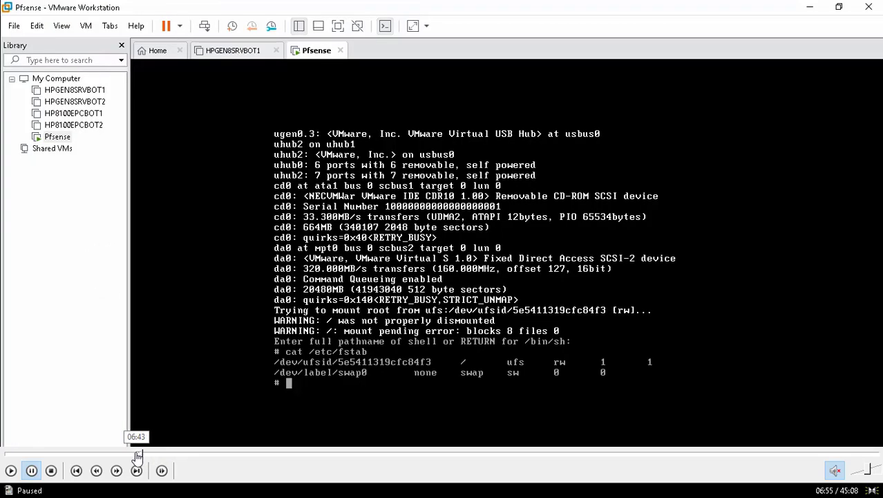
- Keep rewinding to about 05:15, where the pfSense console is still blank
{"action": "left_click", "coordinate": [136, 455]}
{"action": "left_click", "coordinate": [132, 455]}
{"action": "left_click", "coordinate": [130, 455]}
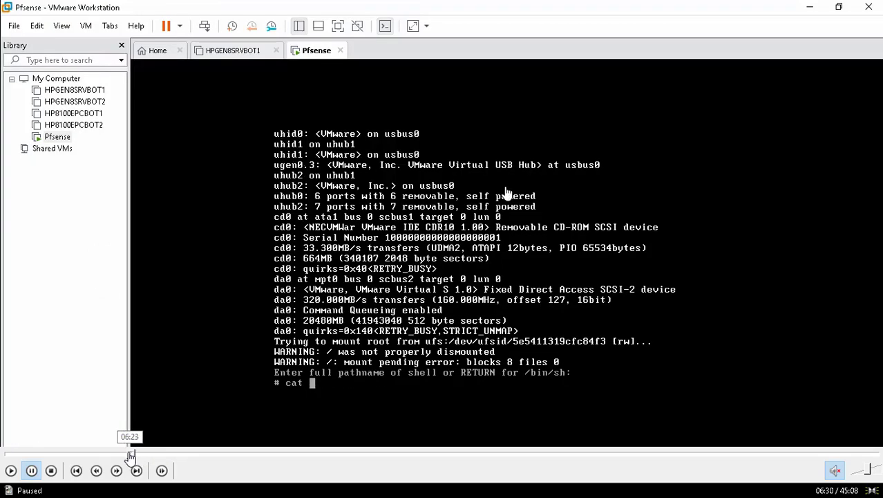
{"action": "left_click", "coordinate": [126, 455]}
{"action": "left_click", "coordinate": [124, 455]}
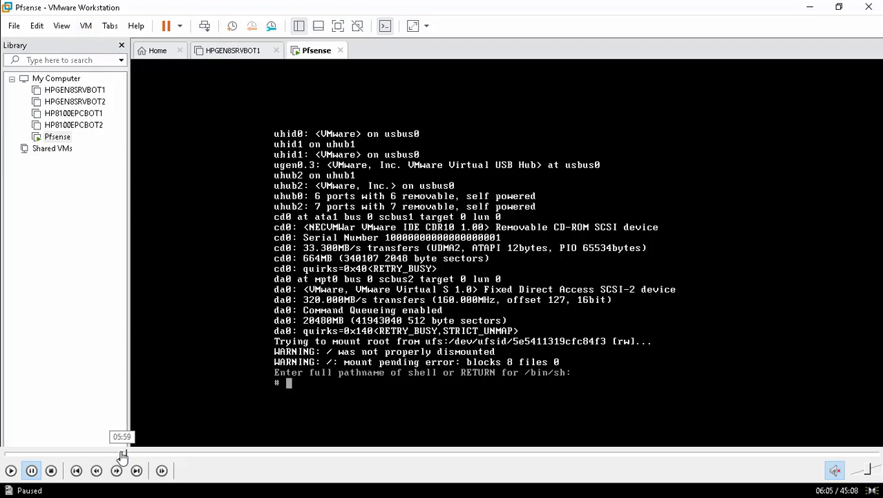
{"action": "left_click", "coordinate": [123, 454]}
{"action": "left_click", "coordinate": [119, 455]}
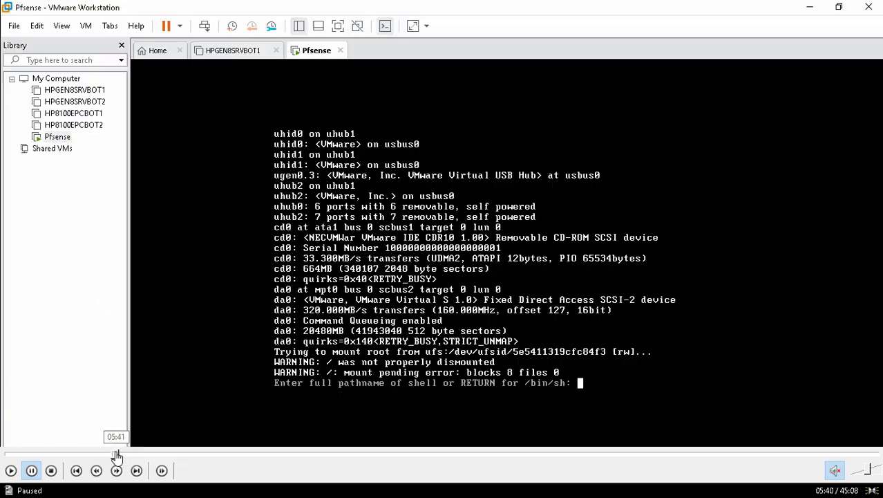
{"action": "left_click", "coordinate": [112, 455]}
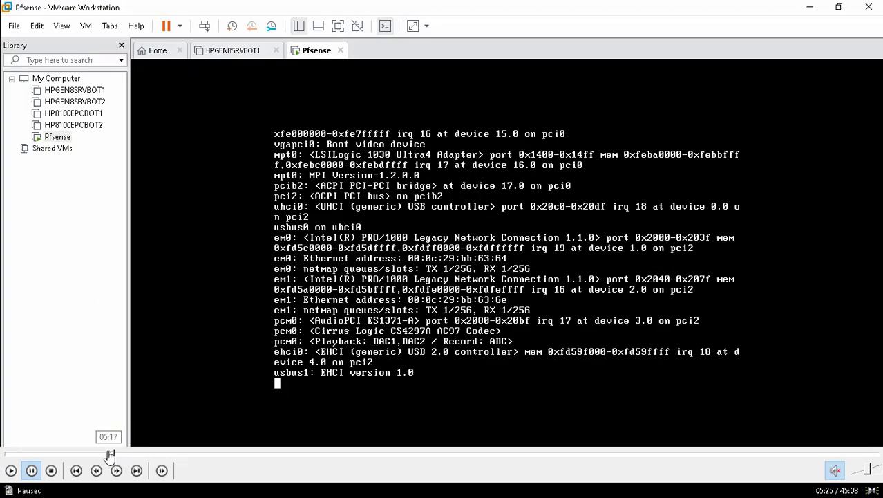
{"action": "left_click", "coordinate": [109, 455]}
{"action": "left_click", "coordinate": [105, 455]}
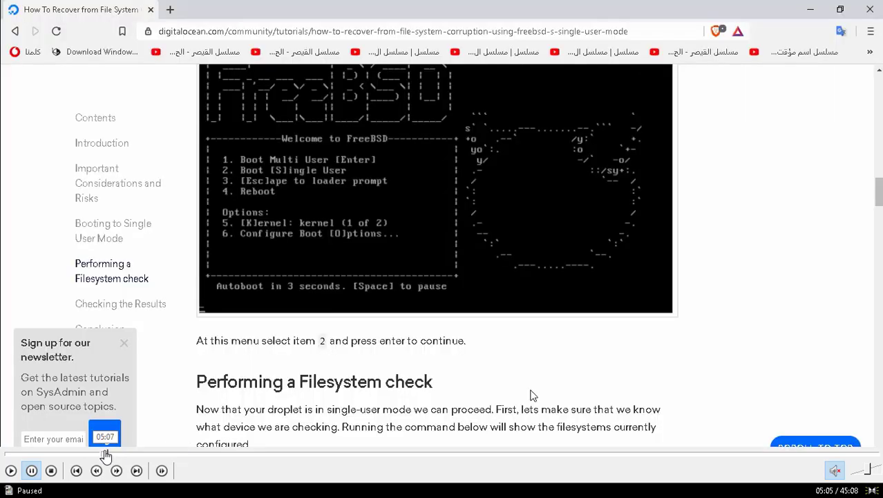
{"action": "left_click", "coordinate": [103, 455]}
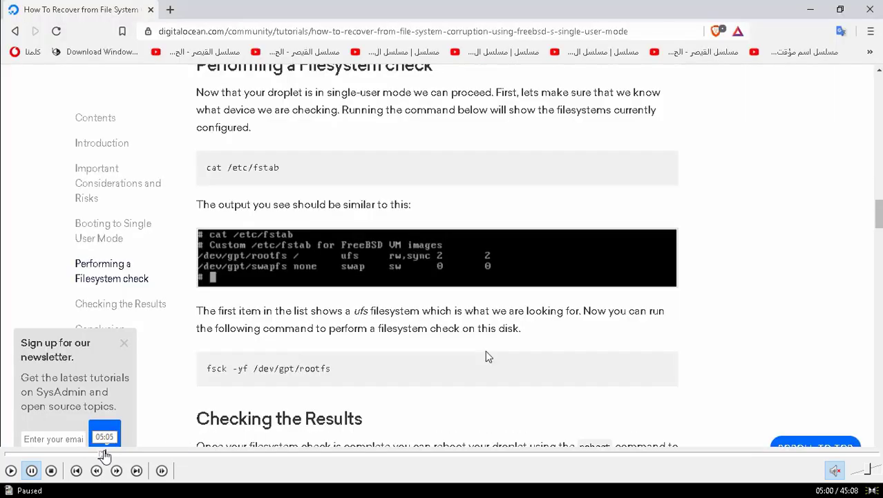
{"action": "left_click", "coordinate": [101, 455]}
{"action": "left_click", "coordinate": [109, 455]}
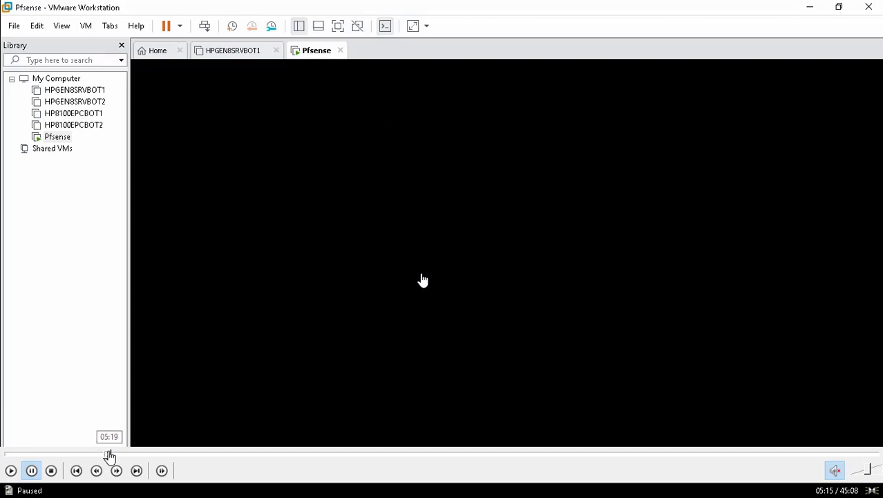
{"action": "left_click", "coordinate": [109, 454]}
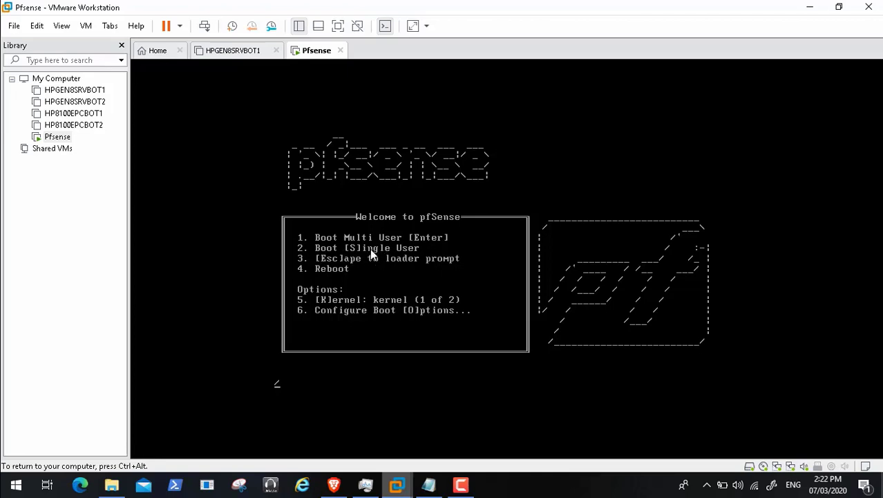
- Scrub the recording to the finished fsck output just before the reboot command
{"action": "mouse_move", "coordinate": [123, 477]}
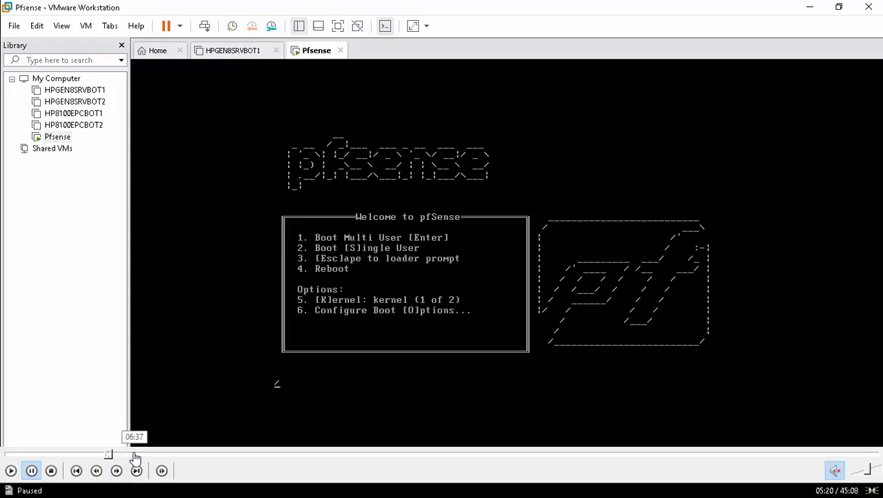
{"action": "left_click", "coordinate": [136, 454]}
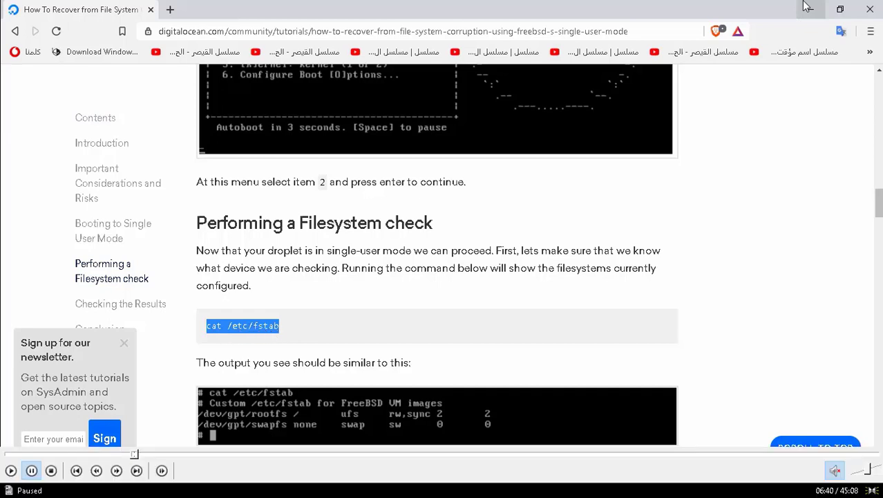
{"action": "left_click", "coordinate": [216, 457]}
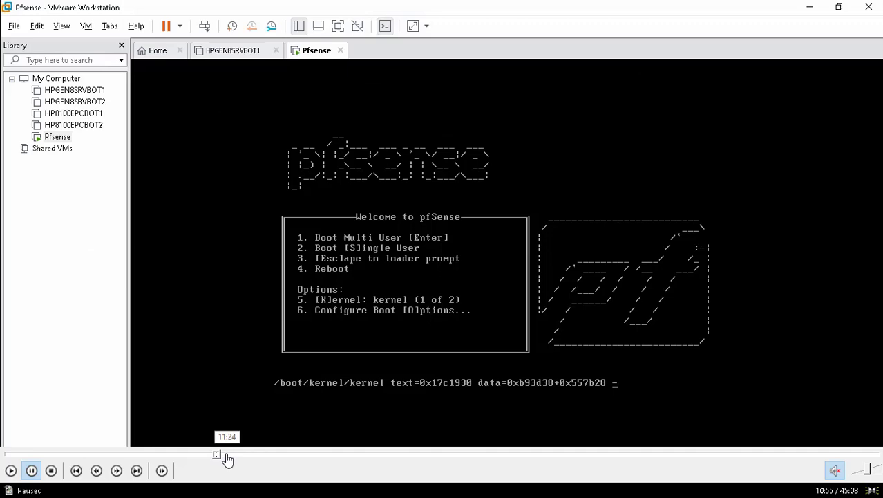
{"action": "left_click", "coordinate": [227, 457]}
{"action": "left_click", "coordinate": [238, 456]}
{"action": "left_click", "coordinate": [246, 456]}
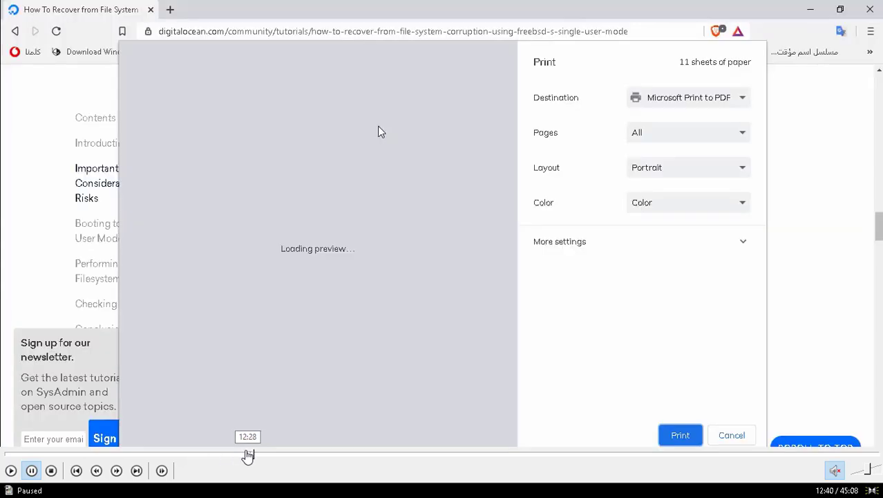
{"action": "left_click", "coordinate": [242, 456]}
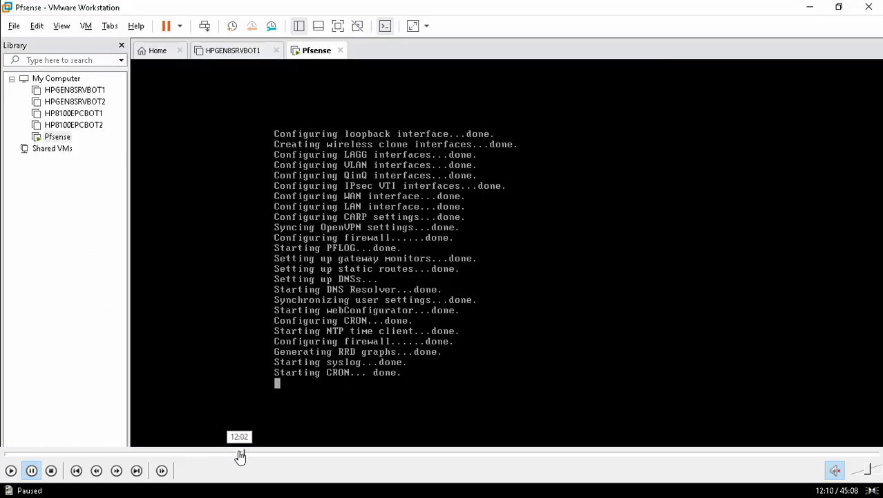
{"action": "left_click", "coordinate": [236, 457]}
{"action": "left_click", "coordinate": [233, 457]}
{"action": "left_click", "coordinate": [225, 457]}
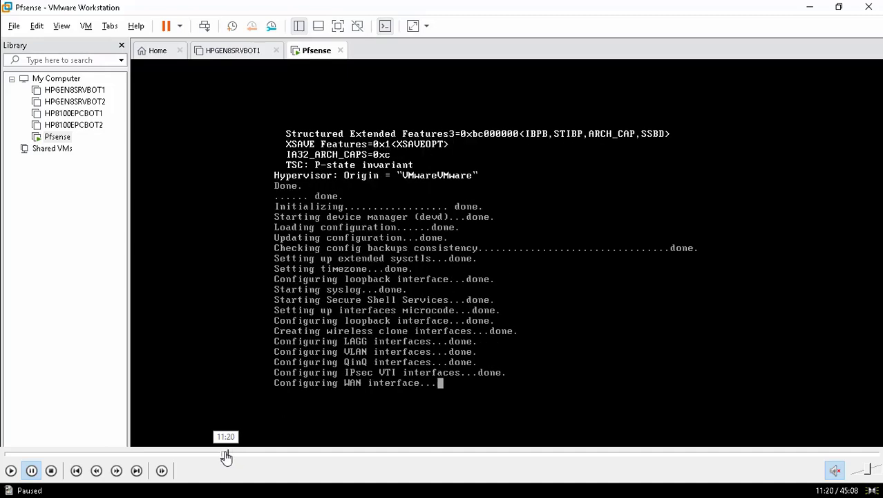
{"action": "left_click", "coordinate": [219, 458]}
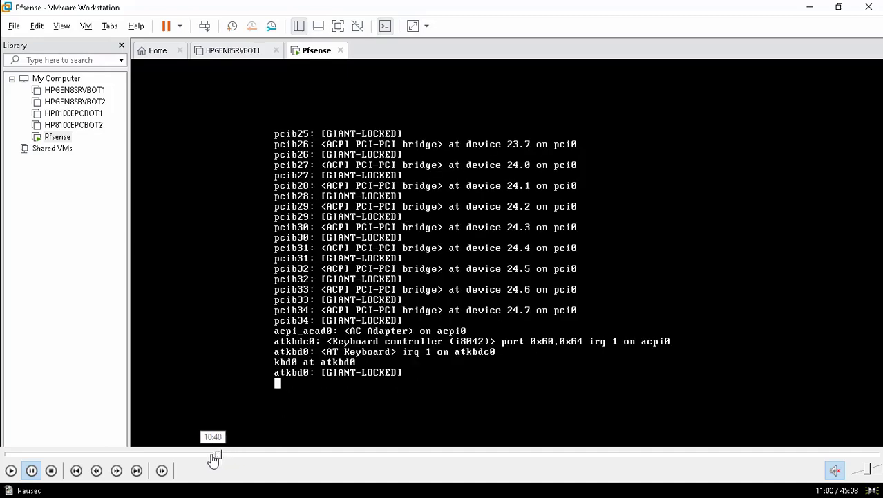
{"action": "left_click", "coordinate": [213, 457]}
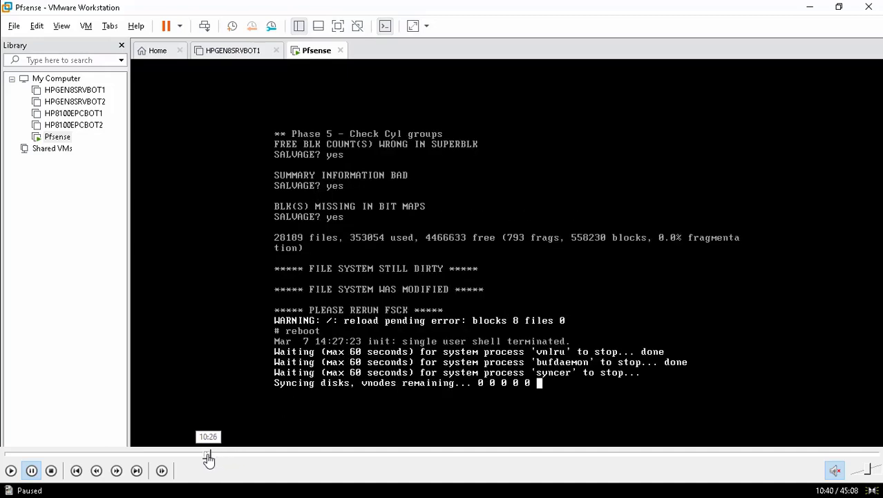
{"action": "left_click", "coordinate": [207, 457]}
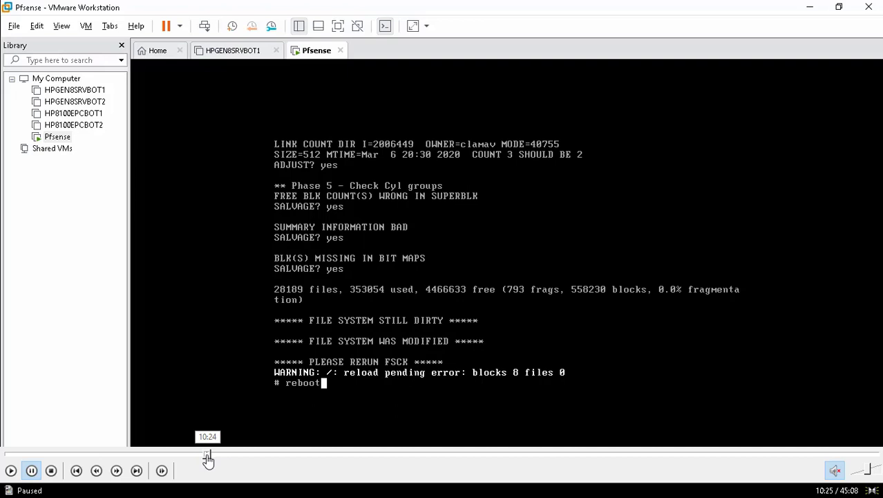
- Resume playback through pfSense's boot, then bring the DigitalOcean tutorial in Brave forward
{"action": "left_click", "coordinate": [11, 472]}
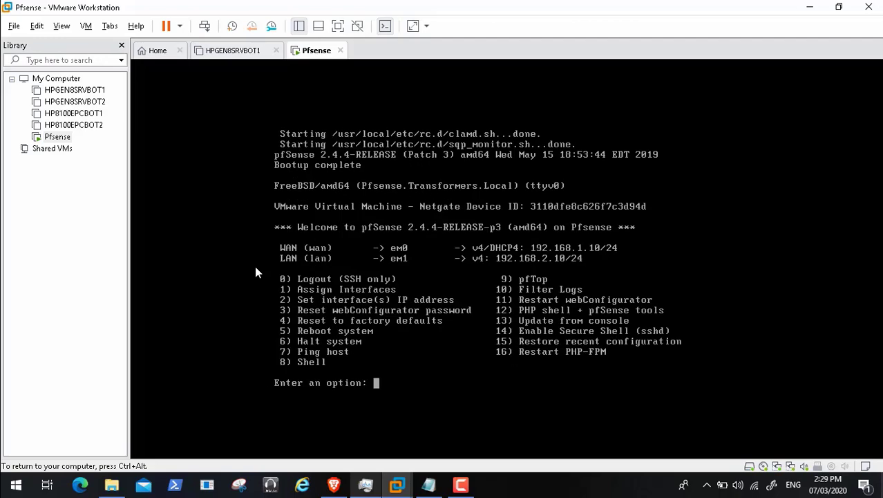
{"action": "left_click", "coordinate": [334, 484]}
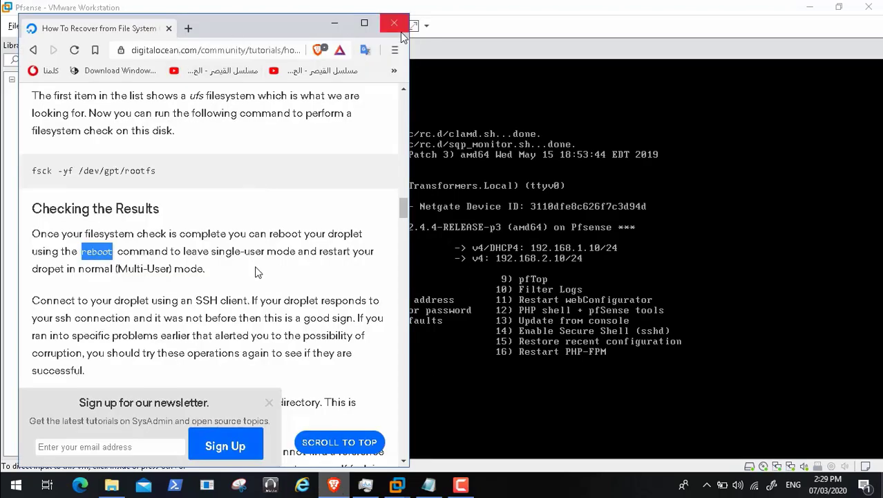
- Maximize Brave and print the tutorial page to PDF
{"action": "left_click", "coordinate": [364, 23]}
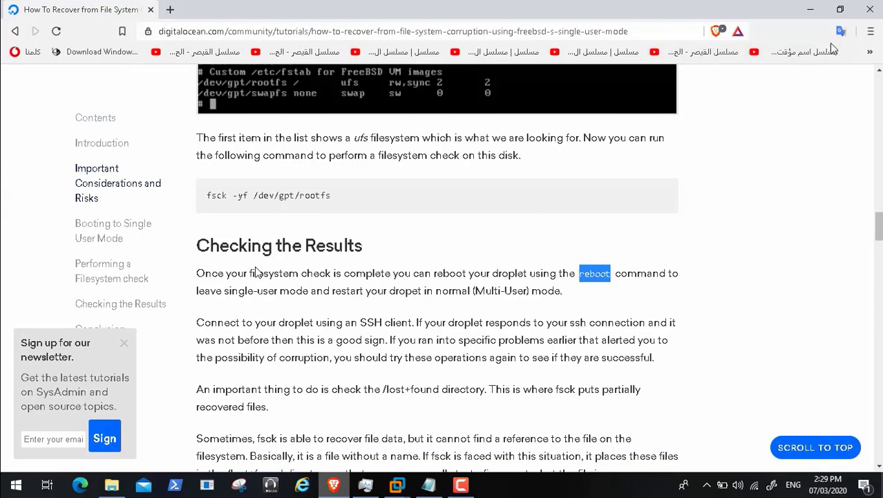
{"action": "left_click", "coordinate": [872, 35]}
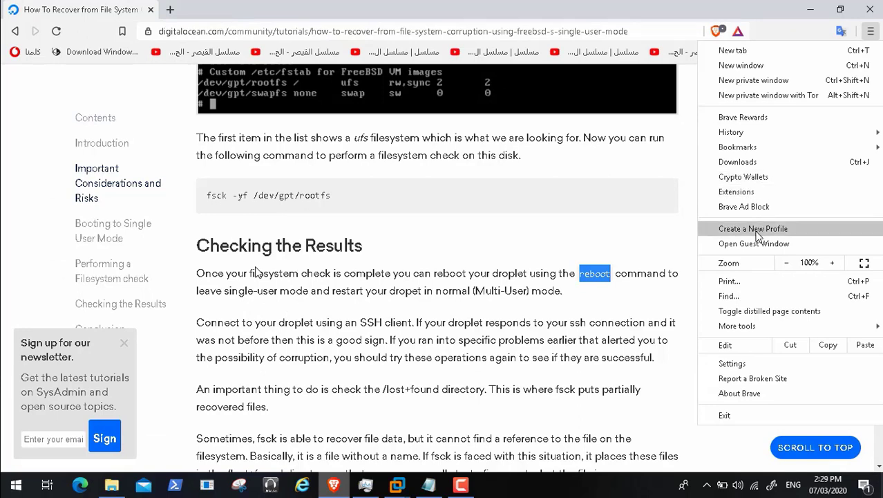
{"action": "left_click", "coordinate": [754, 284]}
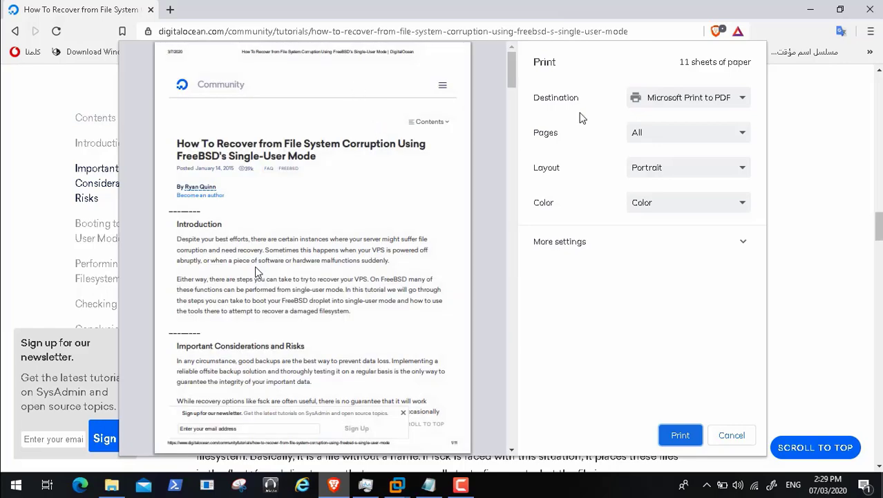
{"action": "left_click", "coordinate": [674, 437]}
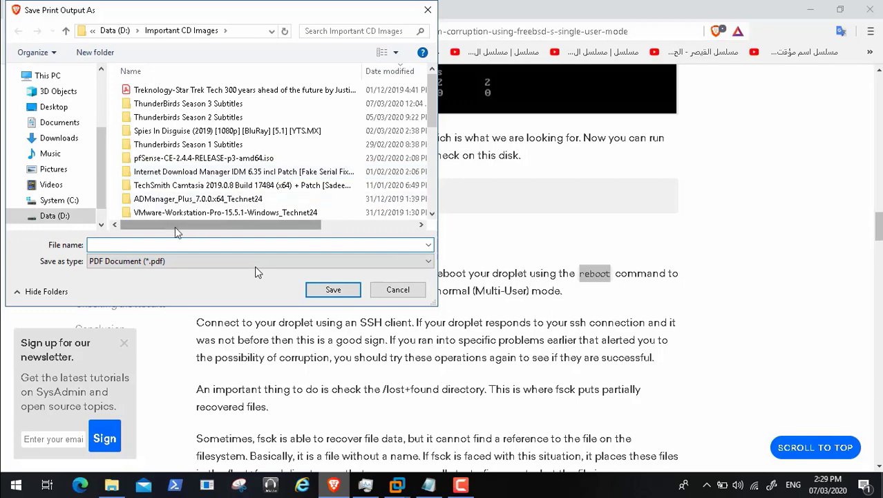
- Browse to the D:\ADToolsCollection\Transformers\DCDomain folder in the save dialog
{"action": "left_click", "coordinate": [53, 216]}
{"action": "left_click", "coordinate": [159, 119]}
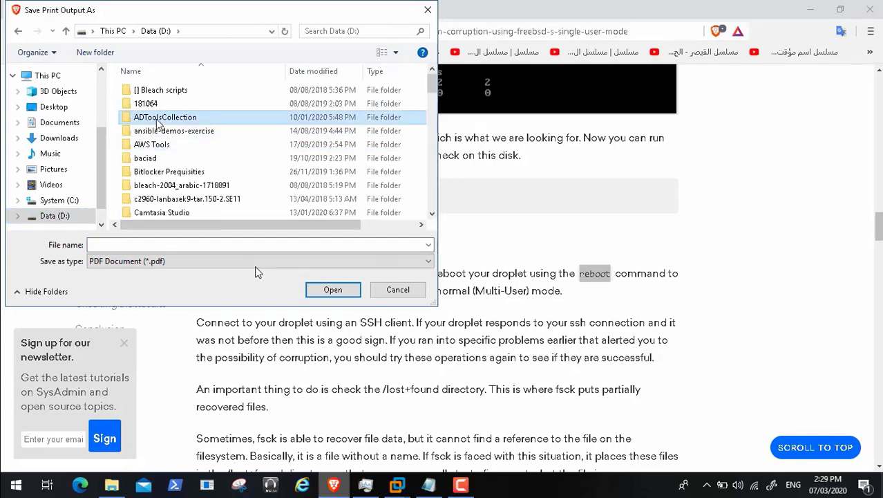
{"action": "double_click", "coordinate": [159, 119]}
{"action": "left_click_drag", "start_coordinate": [429, 84], "coordinate": [431, 209]}
{"action": "double_click", "coordinate": [176, 202]}
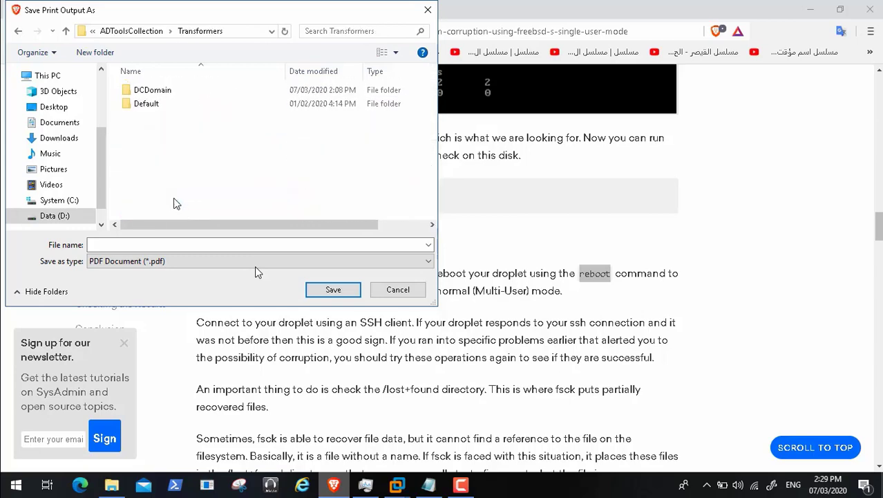
{"action": "double_click", "coordinate": [181, 91]}
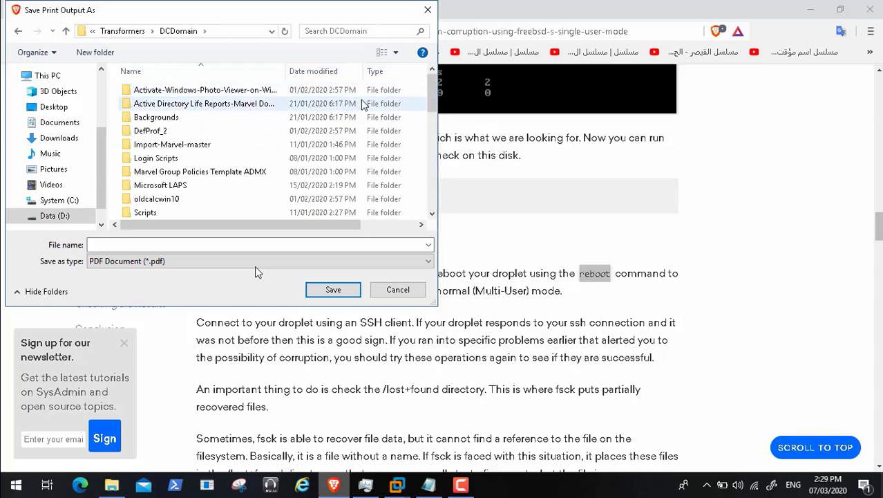
{"action": "left_click_drag", "start_coordinate": [432, 93], "coordinate": [446, 216]}
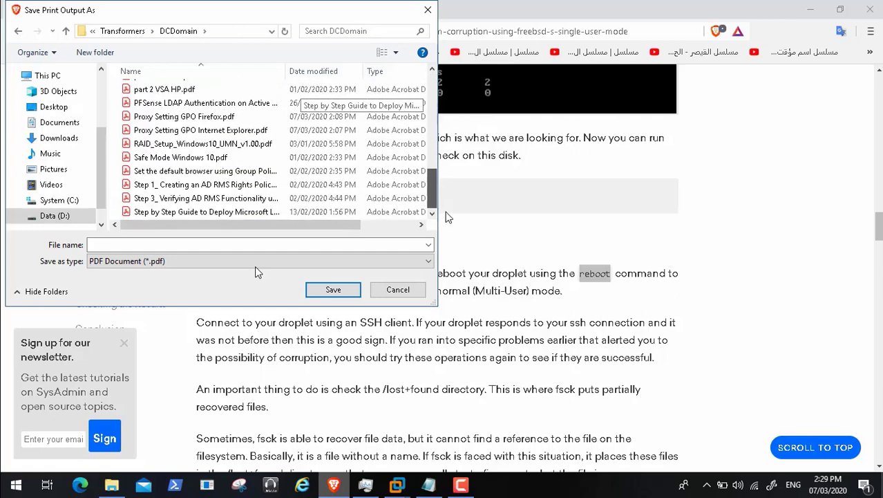
- Save the PDF as 'Pfsense Boot Error Fix' and close Brave
{"action": "left_click", "coordinate": [290, 245]}
{"action": "type", "text": "P"}
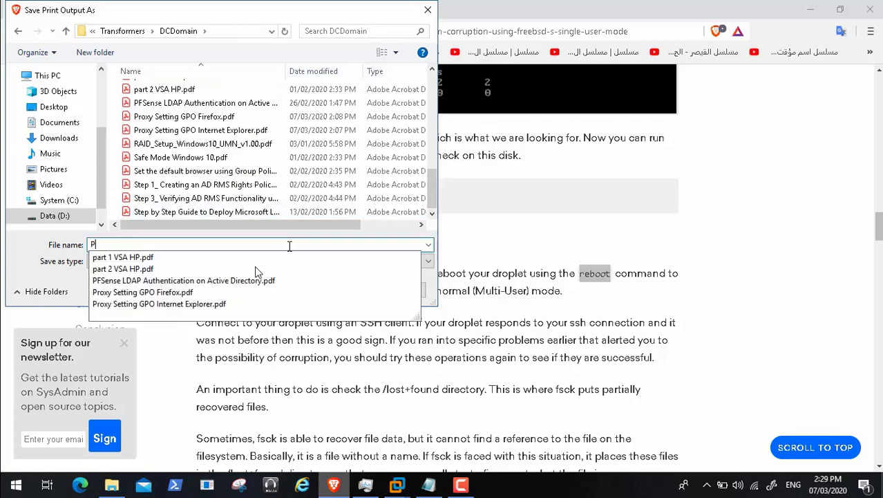
{"action": "type", "text": "fsene"}
{"action": "key", "text": "BackSpace"}
{"action": "key", "text": "BackSpace"}
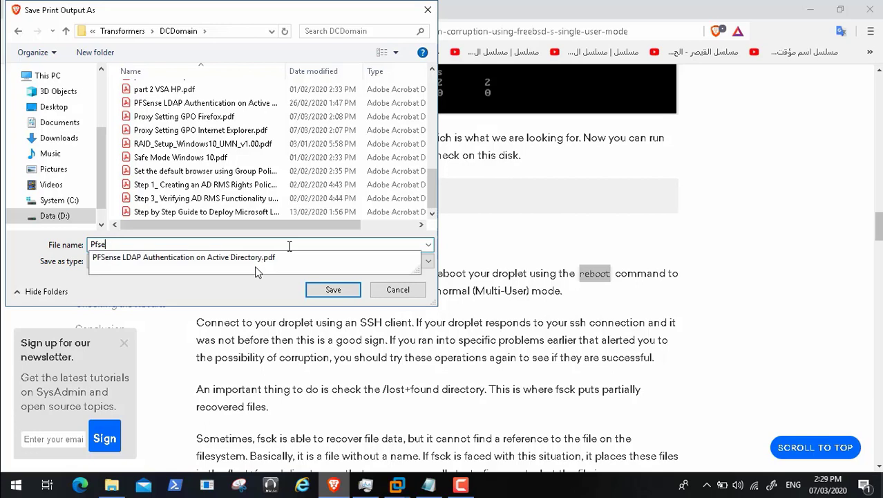
{"action": "type", "text": "nse B"}
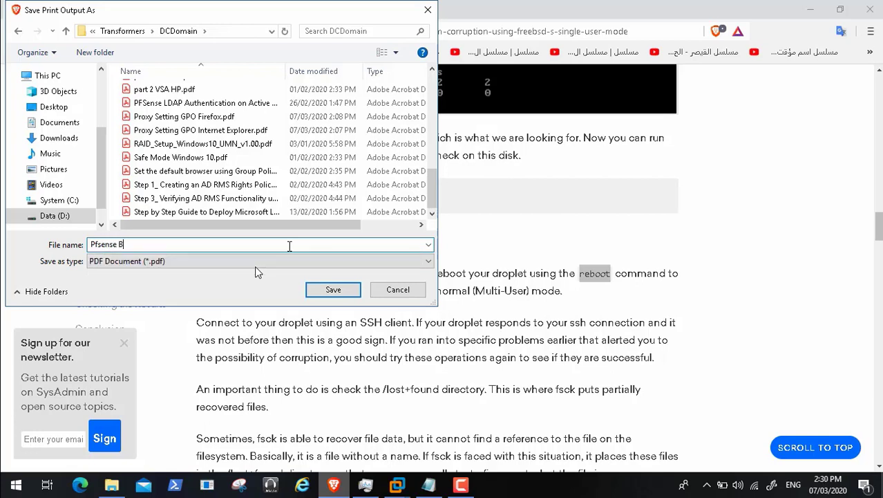
{"action": "type", "text": "oot Error Fix"}
{"action": "left_click", "coordinate": [333, 290]}
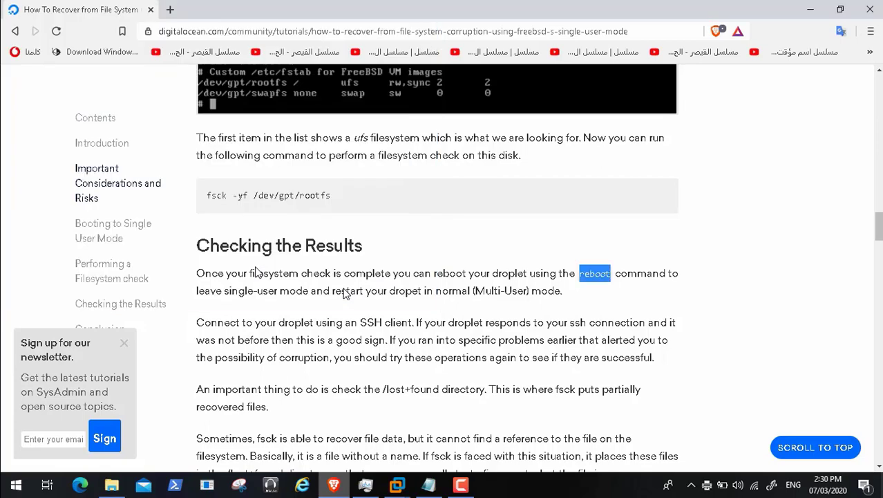
{"action": "left_click", "coordinate": [151, 9]}
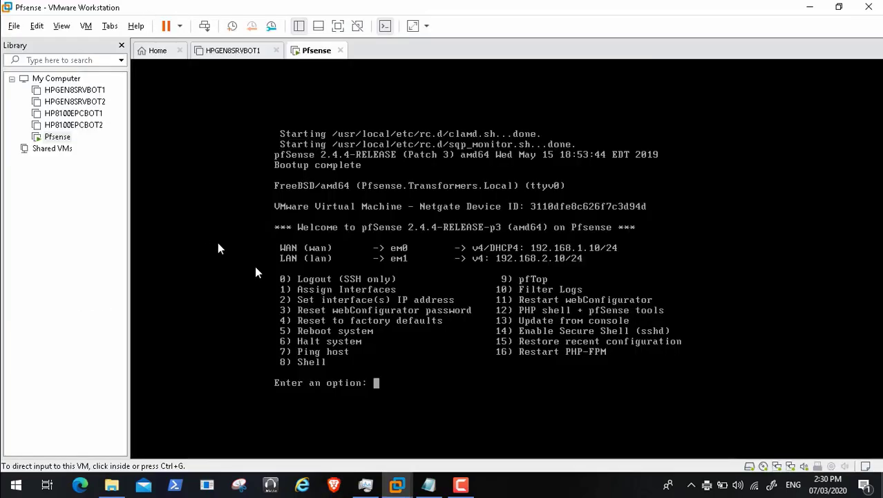
- Switch to the HPGEN8SRVBOT1 virtual machine and power it on
{"action": "left_click", "coordinate": [228, 50]}
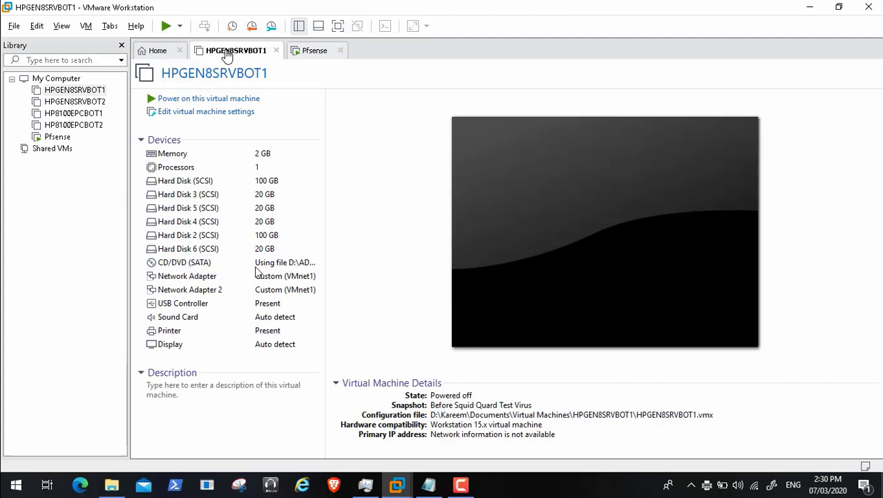
{"action": "left_click", "coordinate": [187, 99]}
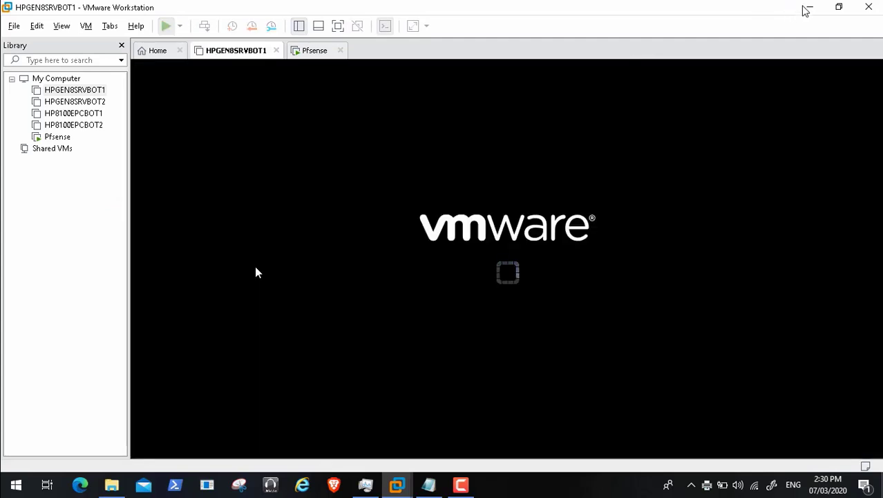
{"action": "left_click", "coordinate": [807, 8]}
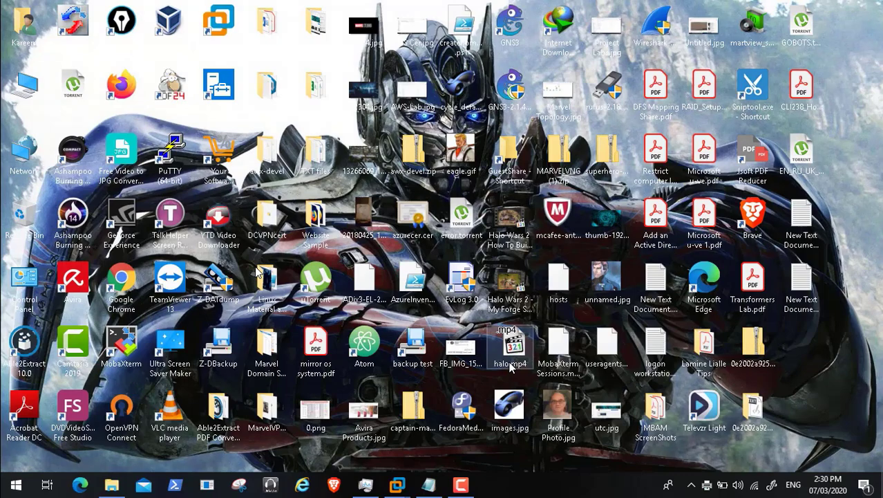
{"action": "left_click", "coordinate": [462, 484]}
{"action": "left_click", "coordinate": [826, 429]}
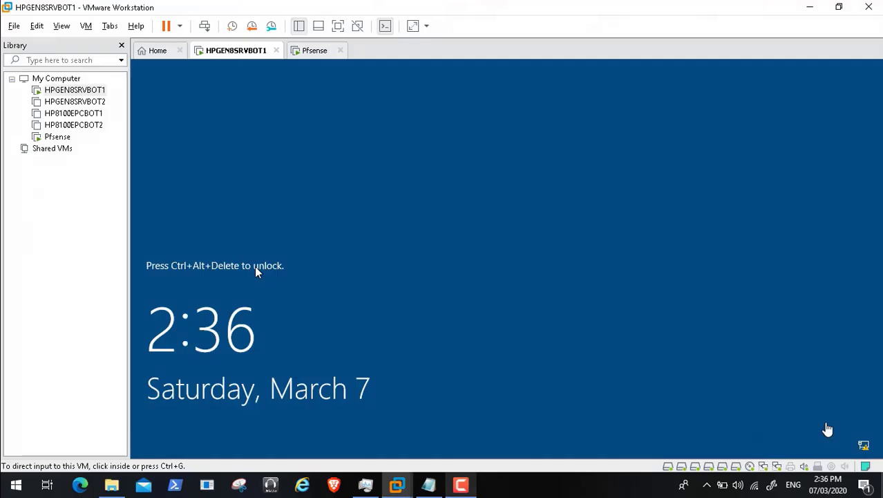
- Unlock HPGEN8SRVBOT1, accept the legal notice, and sign in with the account's username and password
{"action": "left_click", "coordinate": [204, 27]}
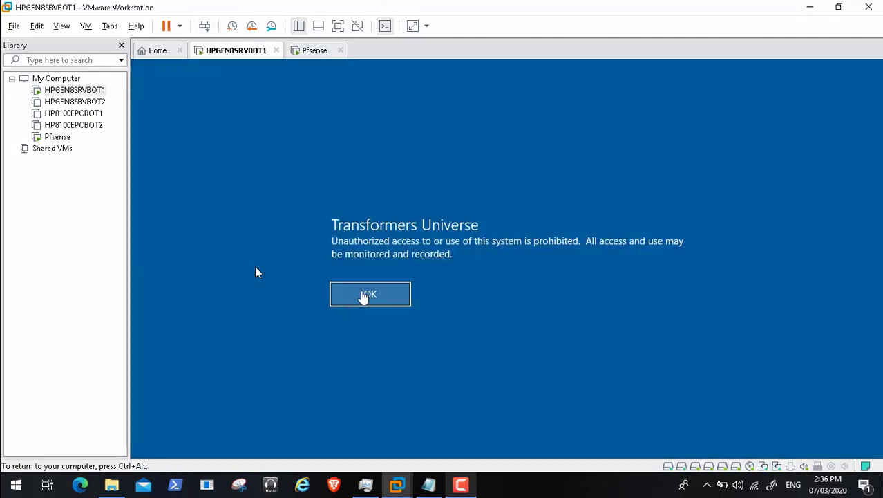
{"action": "left_click", "coordinate": [368, 295]}
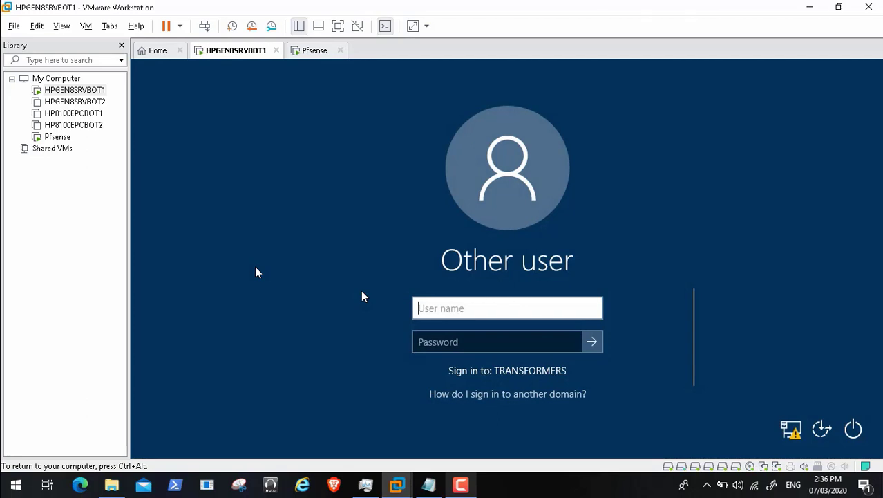
{"action": "type", "text": "kraouf"}
{"action": "key", "text": "Tab"}
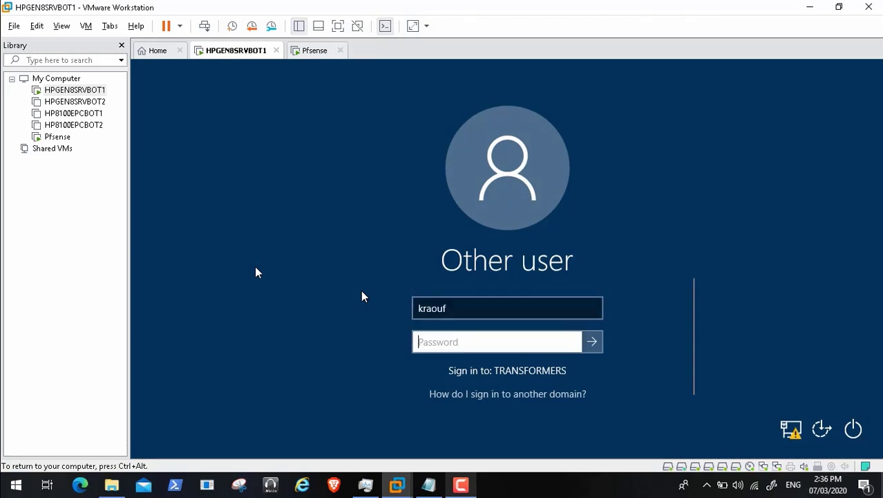
{"action": "type", "text": "*****"}
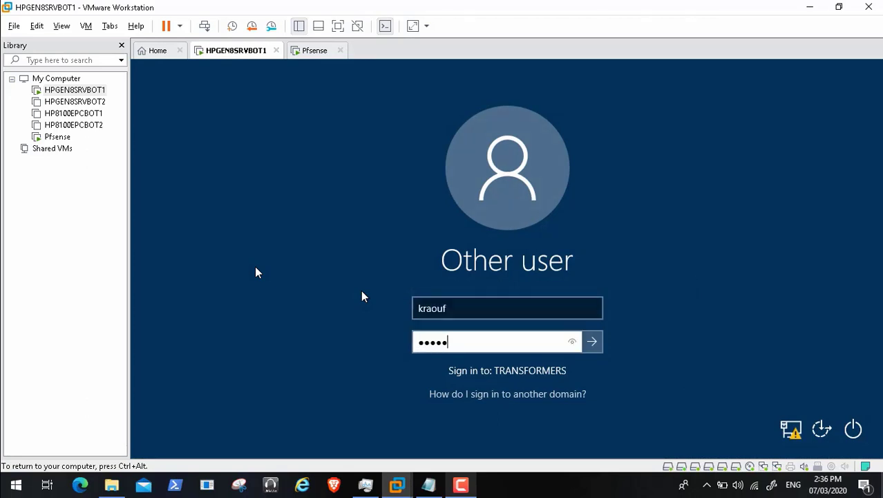
{"action": "type", "text": "******"}
{"action": "key", "text": "Return"}
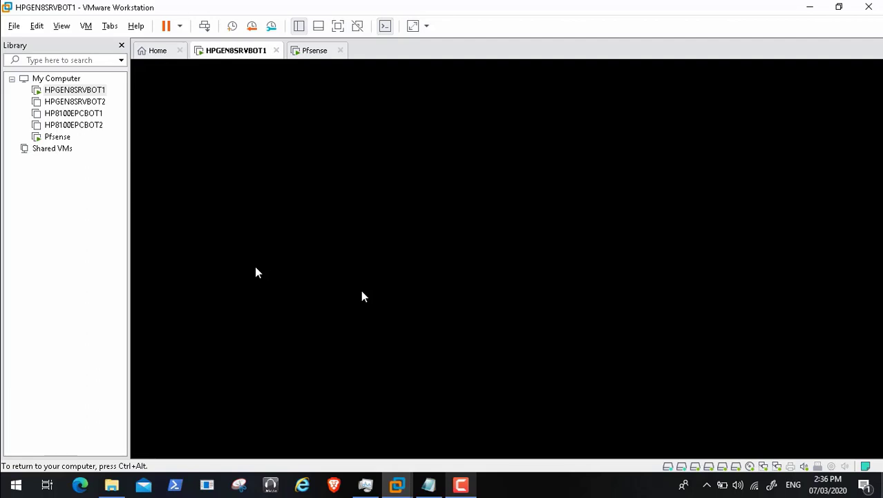
{"action": "key", "text": "ctrl+alt"}
{"action": "left_click", "coordinate": [469, 485]}
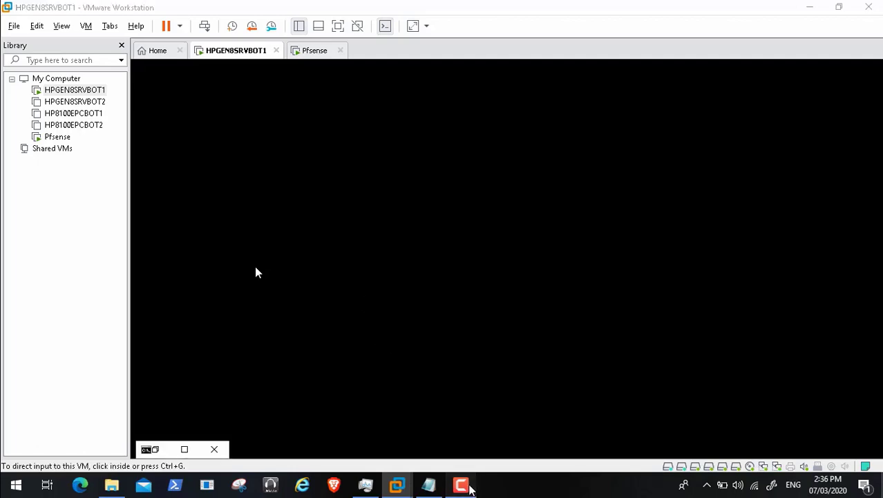
{"action": "left_click", "coordinate": [825, 428]}
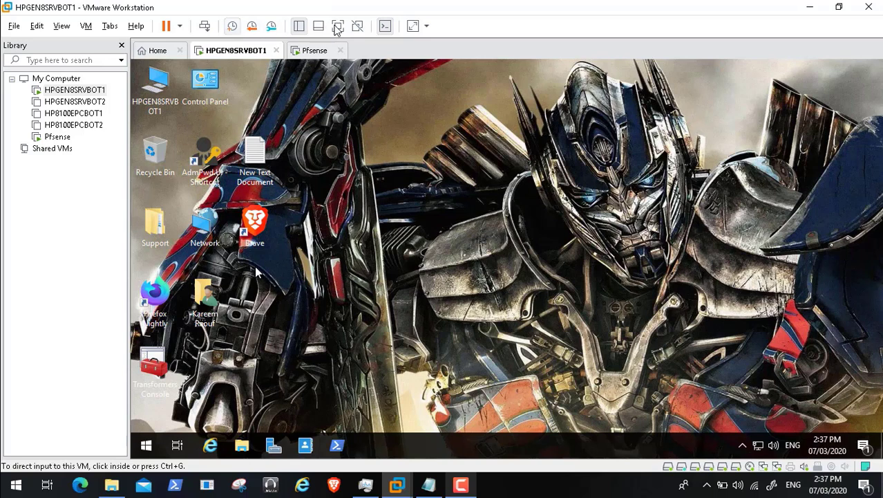
- Put the VM in full screen, launch Brave, then close the edition.cnn.com SSL error window
{"action": "left_click", "coordinate": [337, 26]}
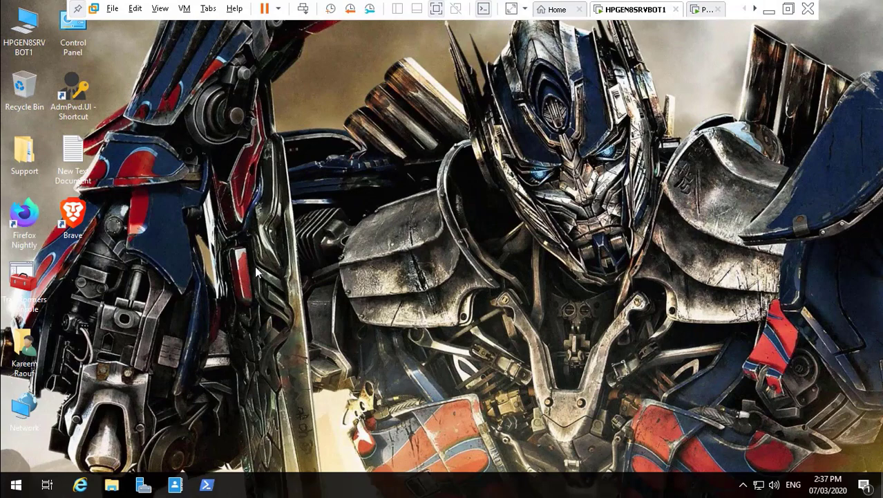
{"action": "left_click", "coordinate": [74, 220]}
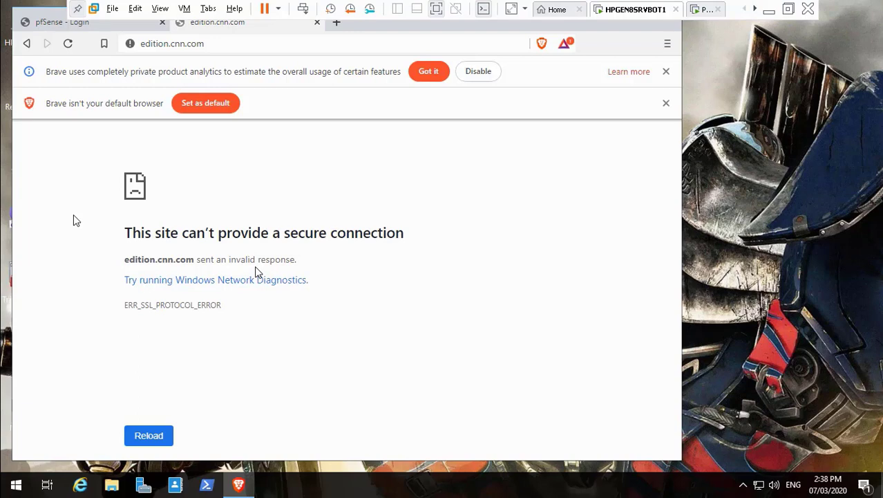
{"action": "mouse_move", "coordinate": [260, 479]}
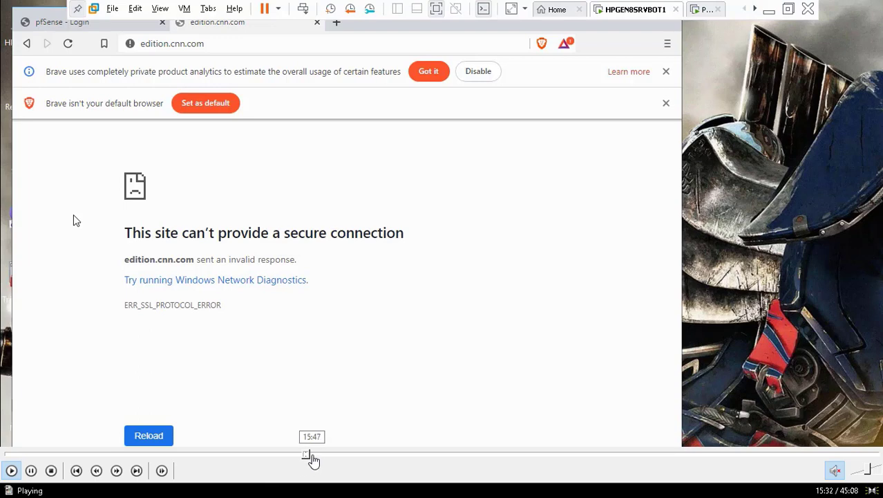
{"action": "left_click", "coordinate": [321, 457]}
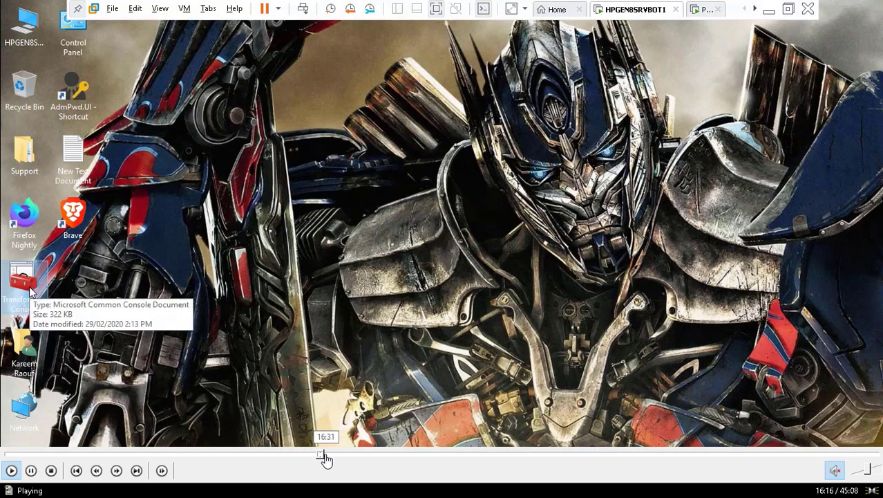
- Minimize the VM window and bring the HPGEN8SRVBOT1 server VM back to the front
{"action": "left_click", "coordinate": [325, 456]}
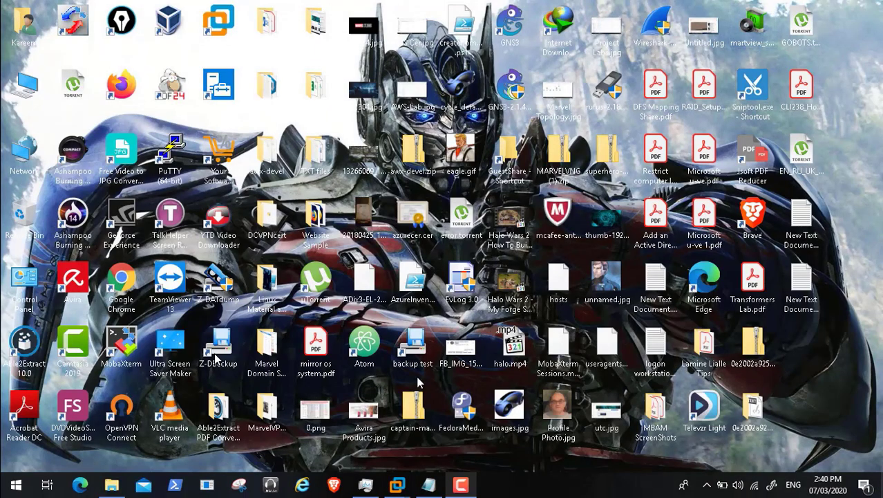
{"action": "left_click", "coordinate": [768, 9]}
{"action": "left_click", "coordinate": [460, 485]}
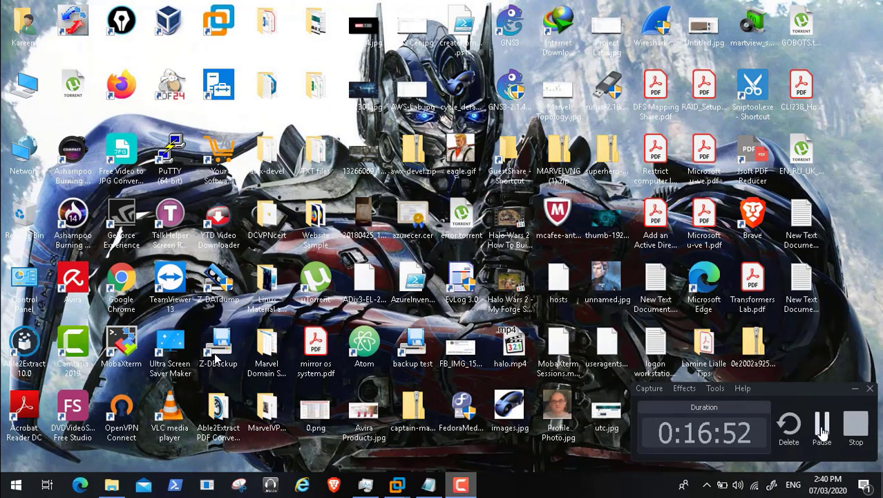
{"action": "left_click", "coordinate": [822, 430]}
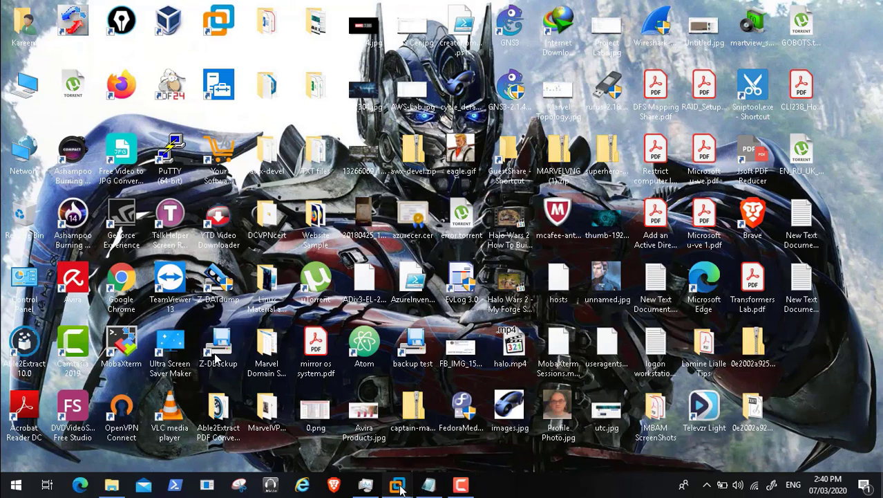
{"action": "mouse_move", "coordinate": [400, 488]}
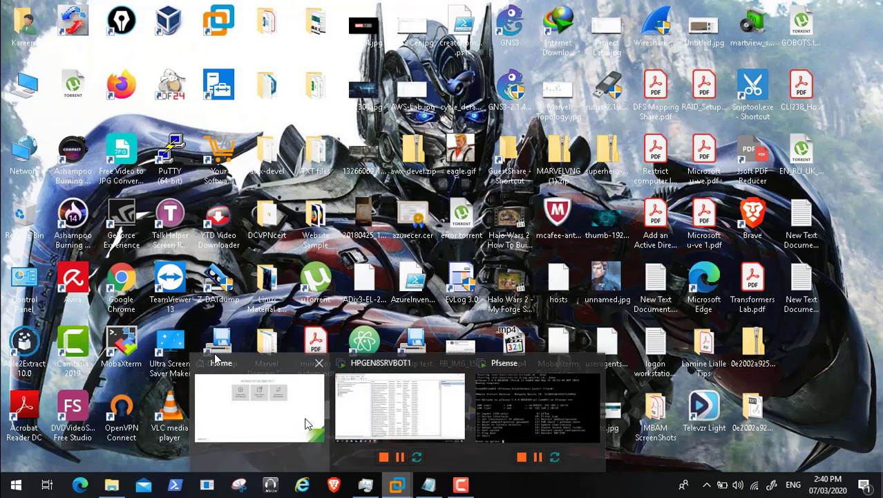
{"action": "left_click", "coordinate": [368, 407]}
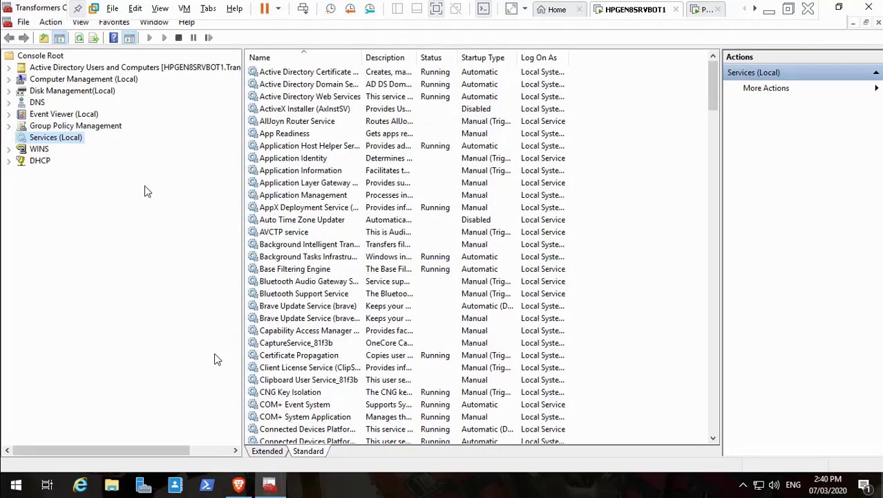
- Expand WINS, select Server Status, and expand the HPGEN8SRVBOT1 [192.168.2.8] entry
{"action": "left_click", "coordinate": [9, 149]}
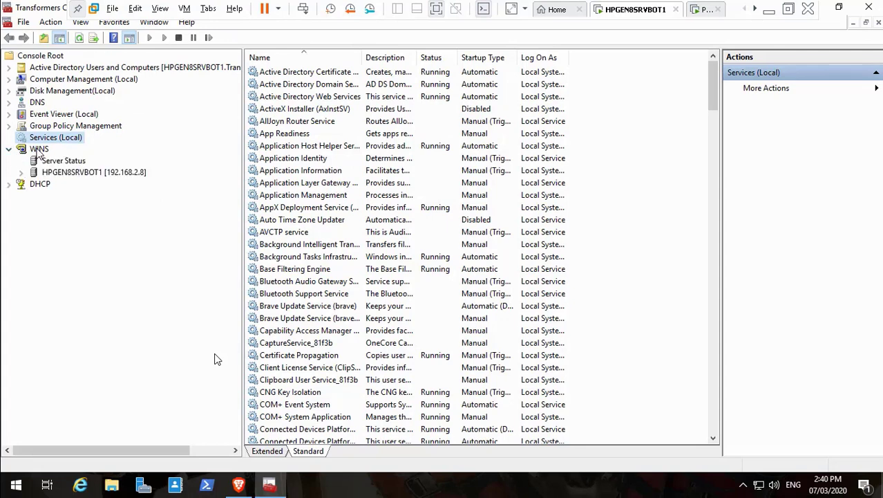
{"action": "left_click", "coordinate": [39, 150]}
{"action": "left_click", "coordinate": [54, 162]}
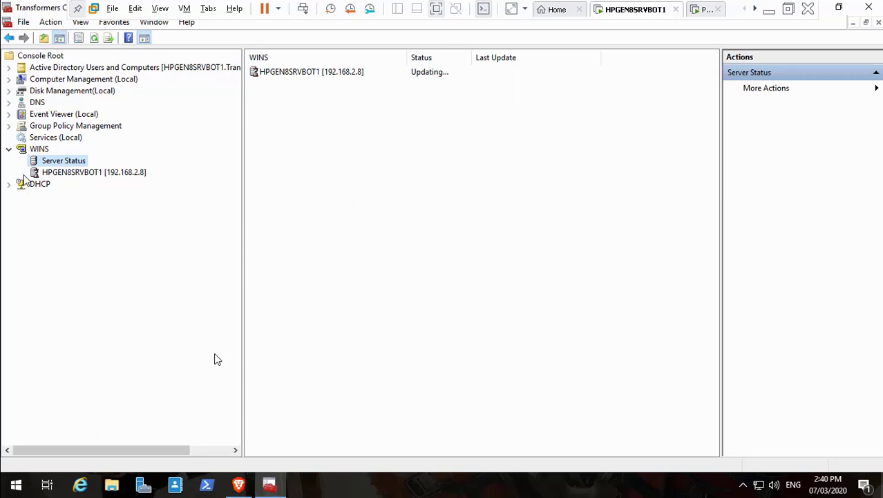
{"action": "left_click", "coordinate": [22, 172]}
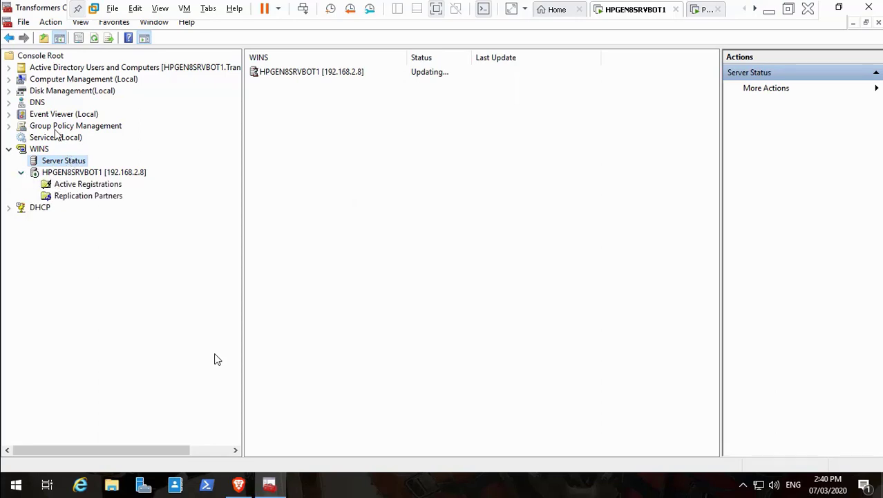
- Expand Transformers.Local > Cybertron and open its Security Groups folder with the TR_ groups
{"action": "left_click", "coordinate": [8, 67]}
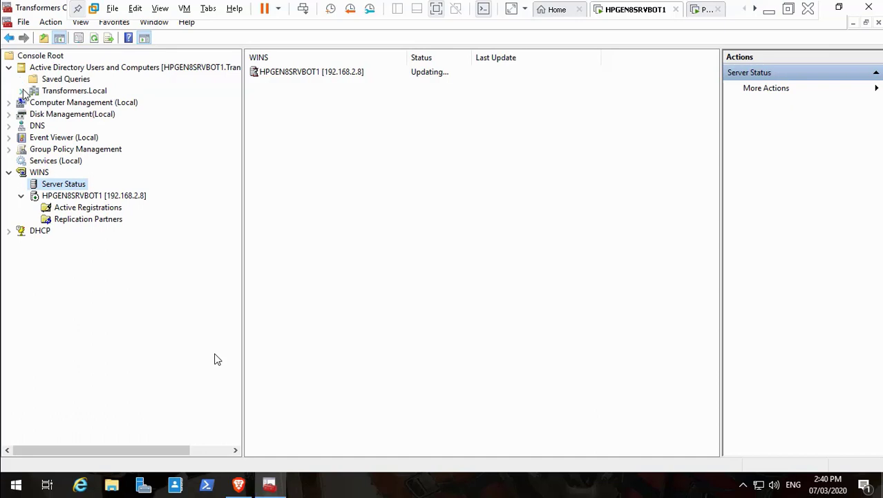
{"action": "left_click", "coordinate": [22, 90]}
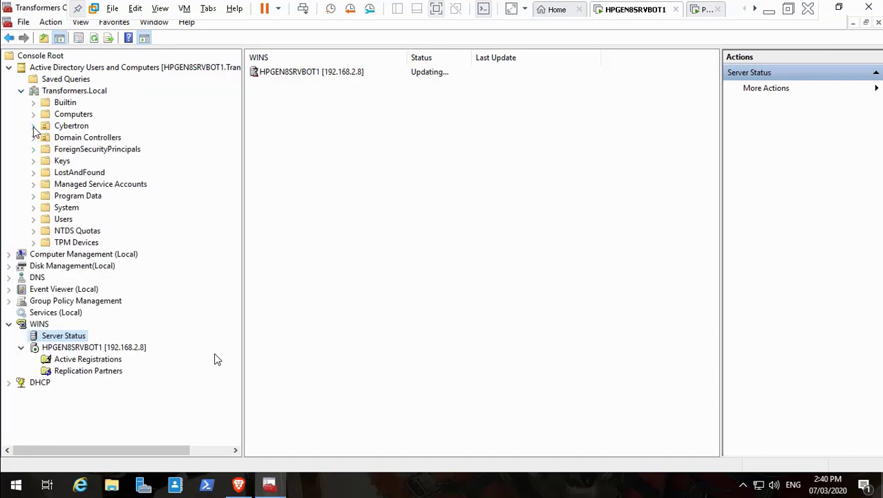
{"action": "left_click", "coordinate": [34, 127]}
{"action": "left_click", "coordinate": [88, 185]}
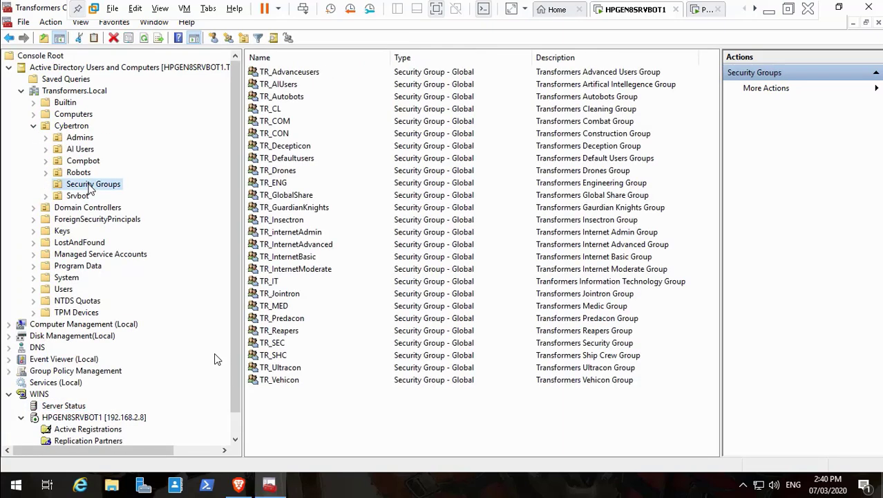
{"action": "mouse_move", "coordinate": [181, 493]}
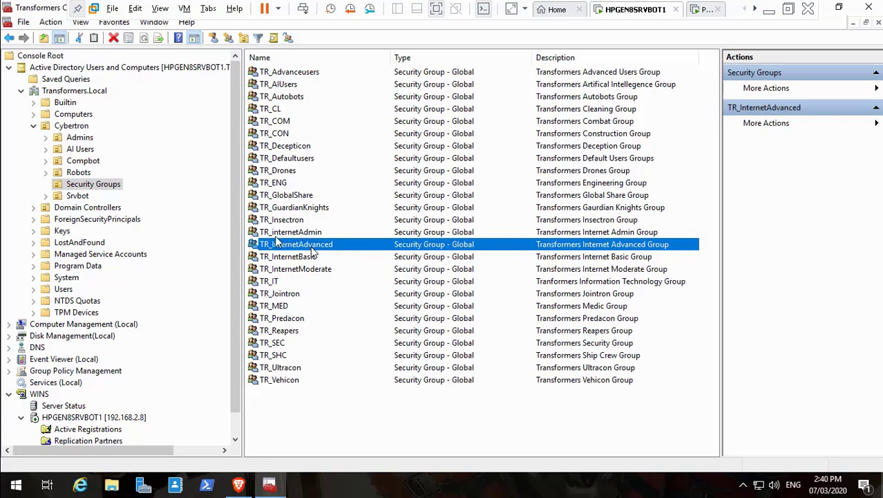
- Add TR_IT as a member of the TR_internetAdmin group and apply the change
{"action": "mouse_move", "coordinate": [55, 473]}
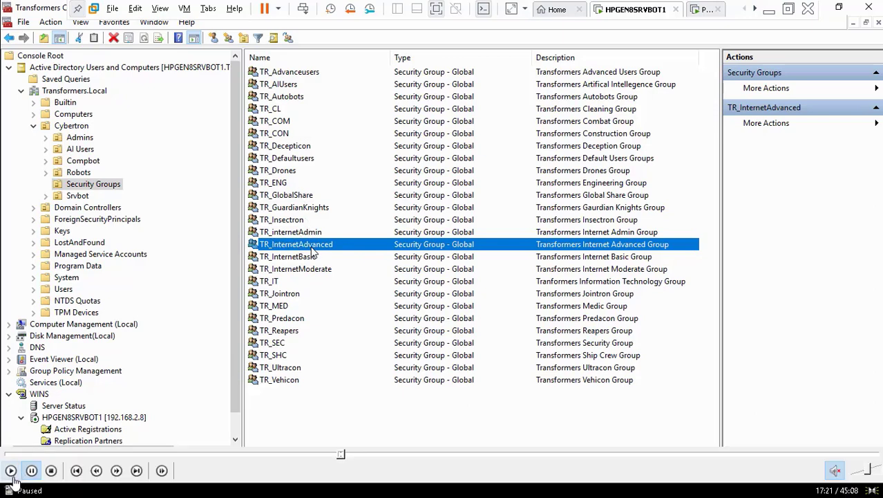
{"action": "left_click", "coordinate": [13, 471]}
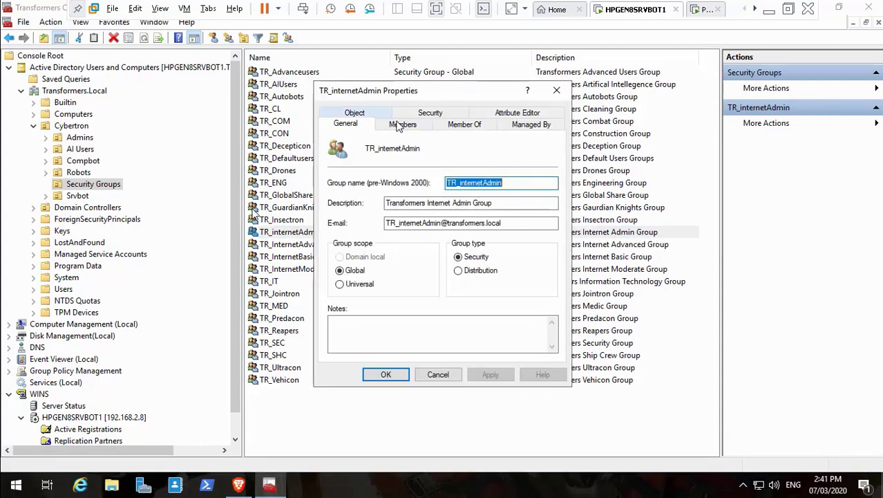
{"action": "left_click", "coordinate": [404, 126]}
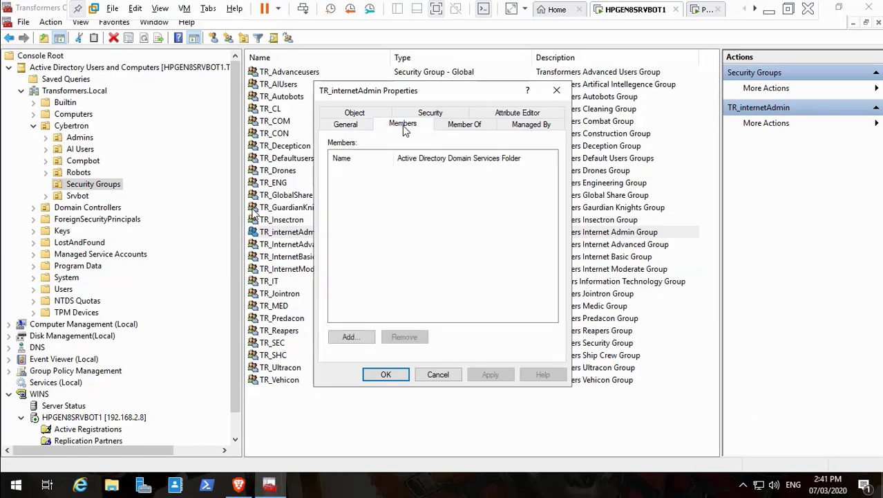
{"action": "left_click", "coordinate": [350, 336]}
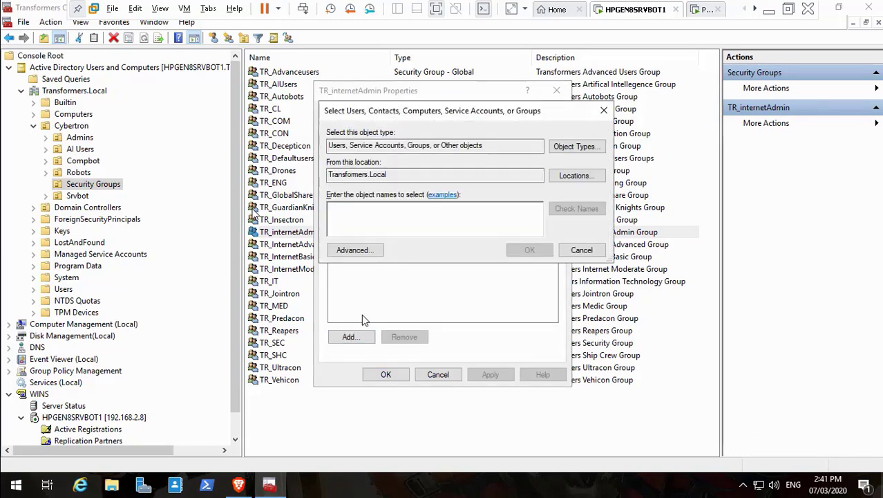
{"action": "type", "text": "TR_I"}
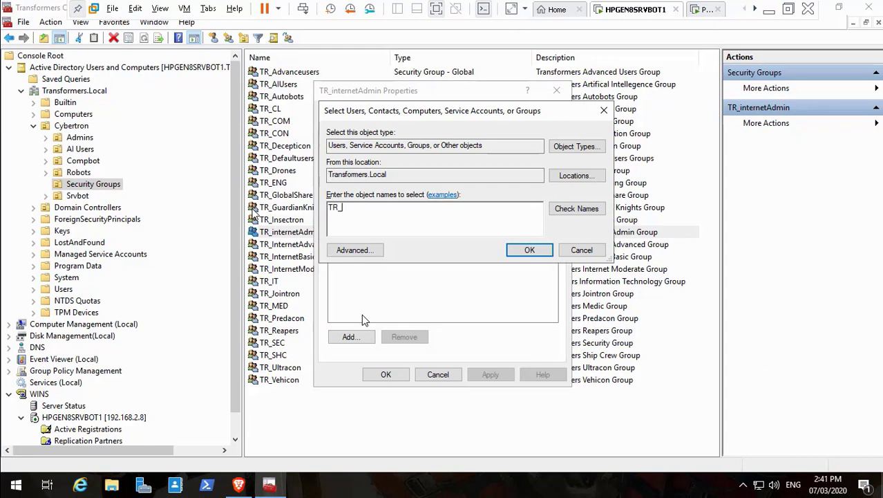
{"action": "type", "text": "T"}
{"action": "left_click", "coordinate": [561, 208]}
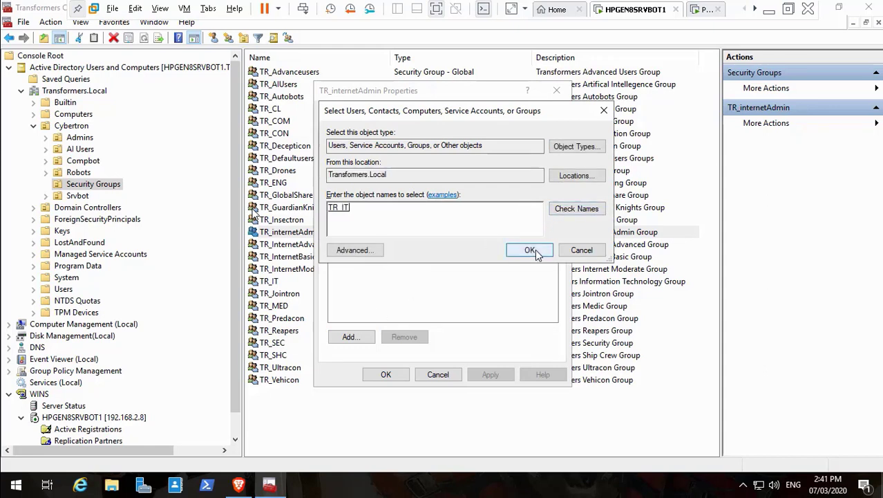
{"action": "left_click", "coordinate": [535, 248]}
{"action": "left_click", "coordinate": [490, 374]}
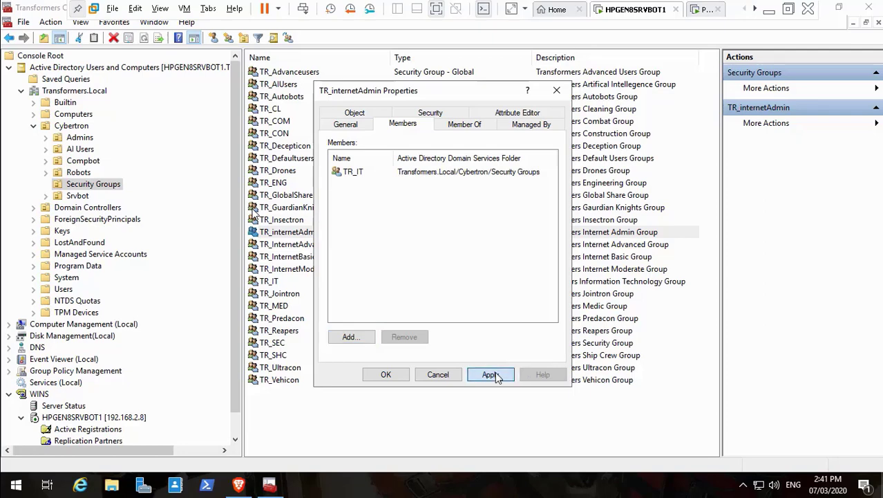
{"action": "left_click", "coordinate": [387, 375]}
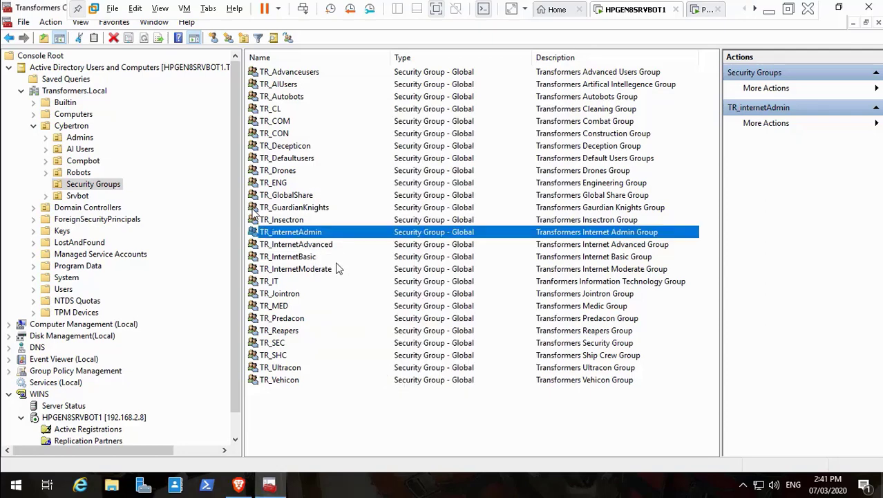
- Add TR_MED as a member of the TR_InternetAdvanced group and apply the change
{"action": "double_click", "coordinate": [320, 245]}
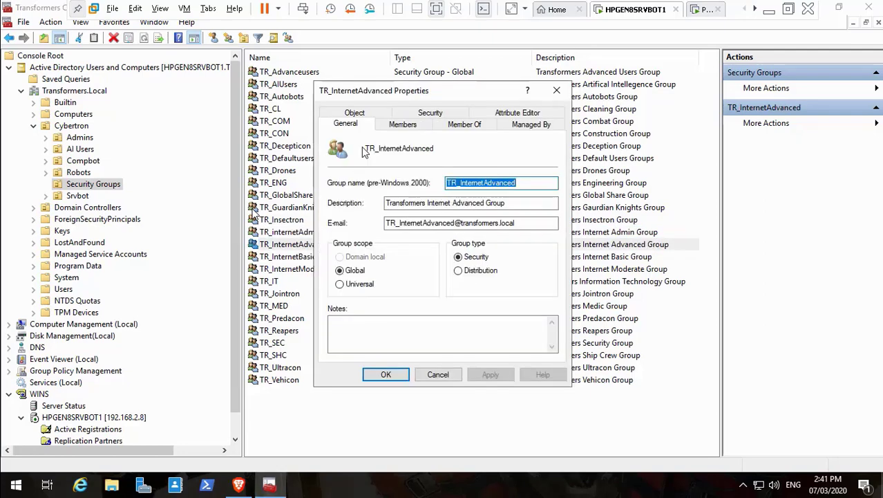
{"action": "left_click", "coordinate": [356, 113]}
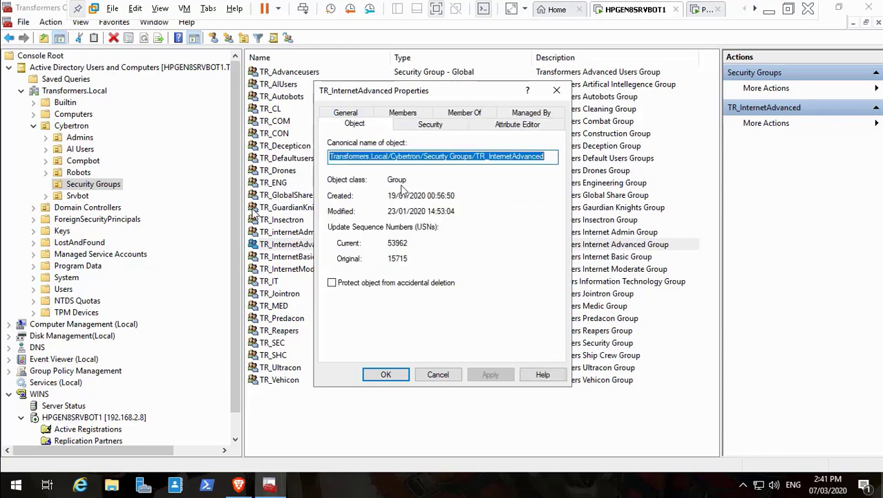
{"action": "left_click", "coordinate": [358, 113]}
{"action": "left_click", "coordinate": [404, 127]}
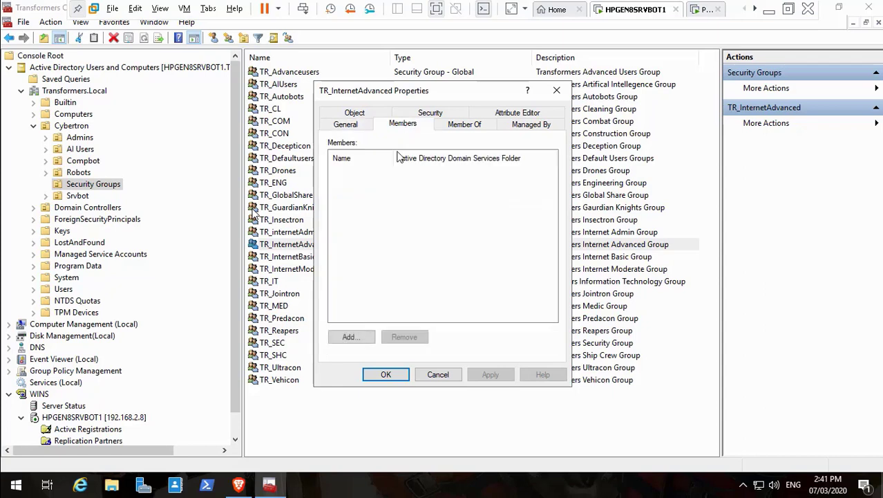
{"action": "left_click", "coordinate": [350, 337]}
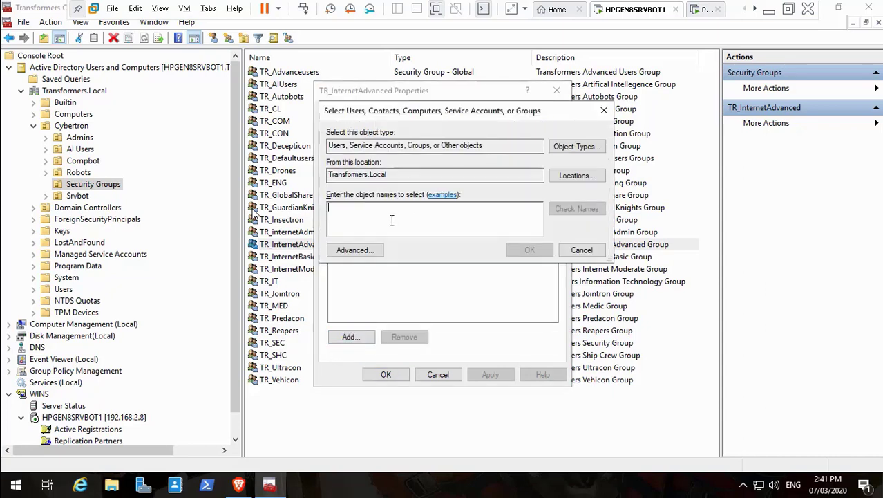
{"action": "type", "text": "TR_MED"}
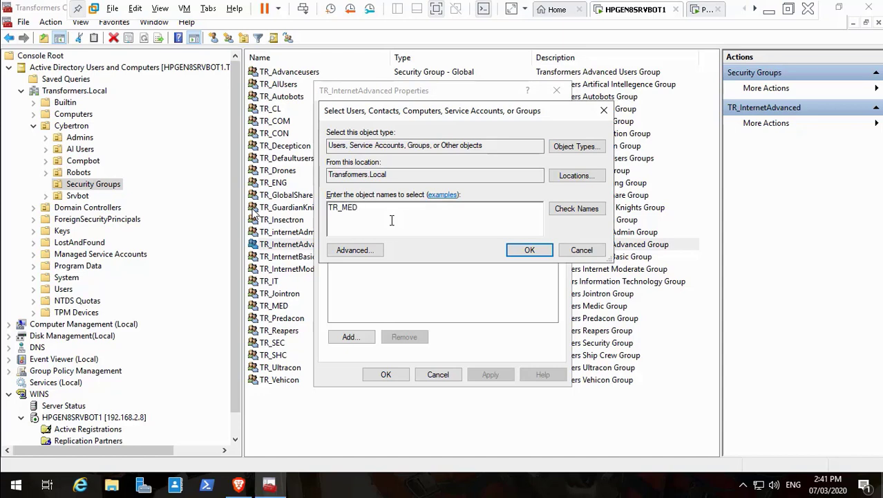
{"action": "left_click", "coordinate": [530, 250]}
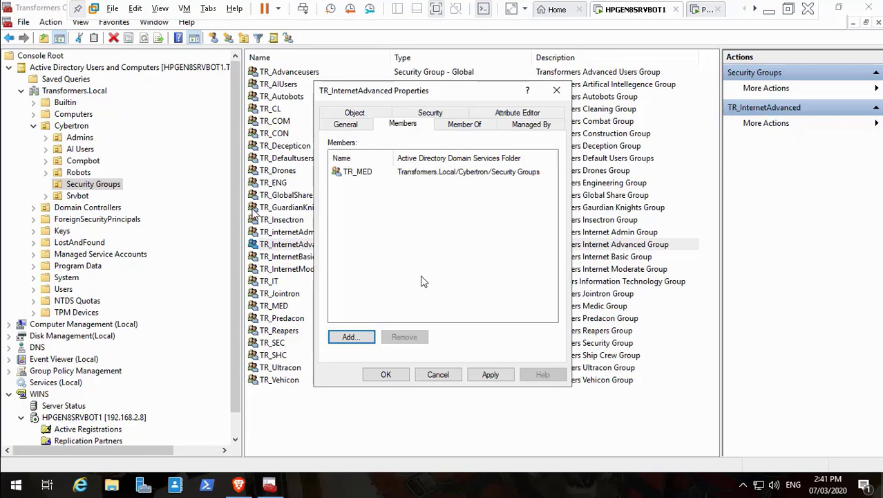
{"action": "left_click", "coordinate": [477, 375]}
{"action": "left_click", "coordinate": [389, 376]}
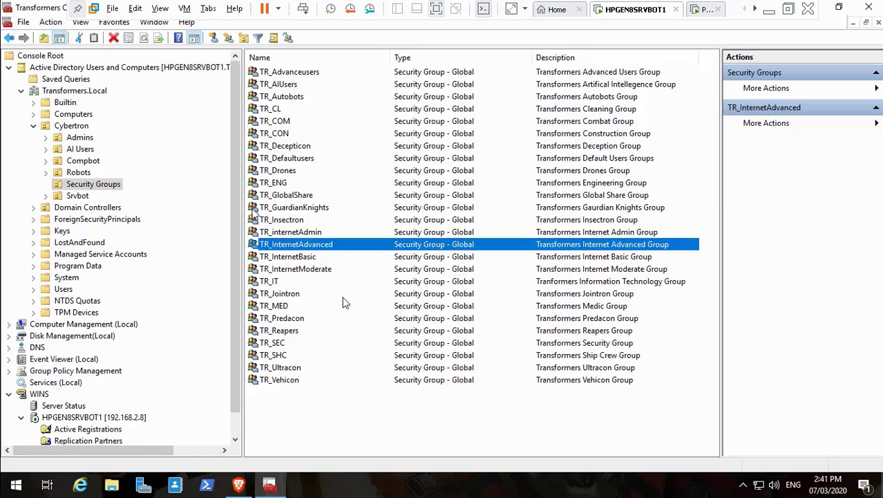
- Add TR_COM and TR_CL as members of the TR_InternetBasic group and apply
{"action": "double_click", "coordinate": [308, 259]}
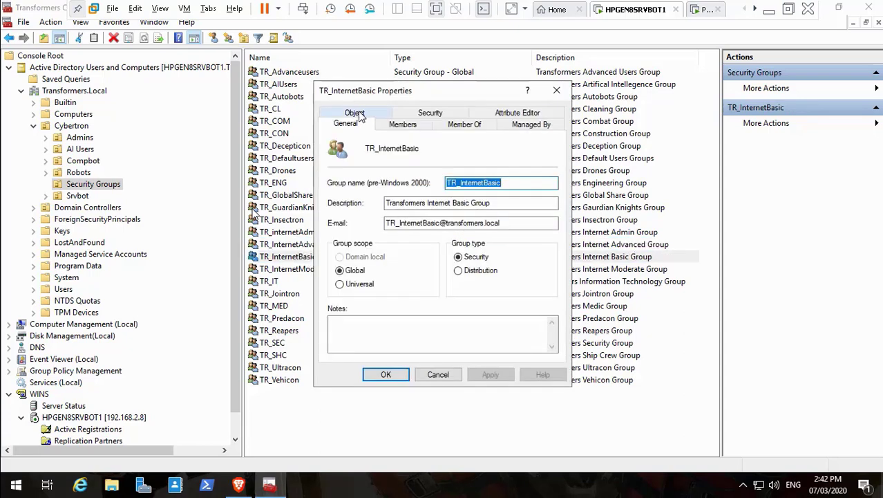
{"action": "left_click", "coordinate": [402, 125]}
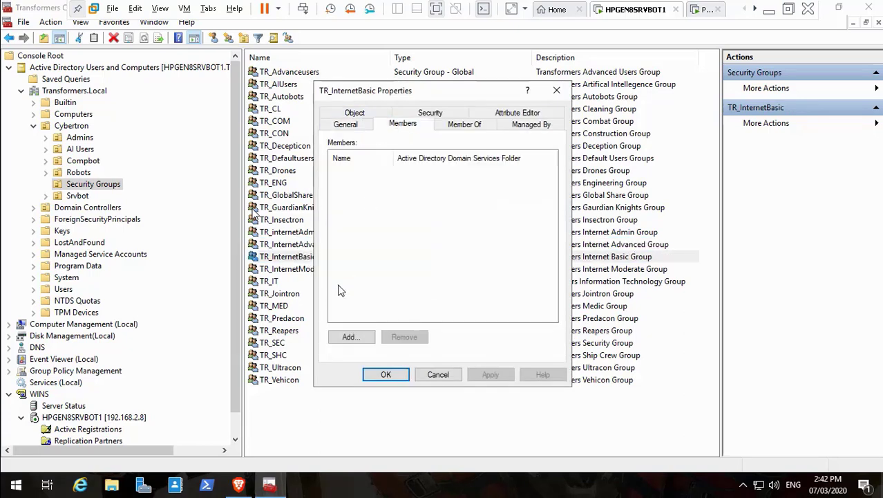
{"action": "left_click", "coordinate": [350, 338]}
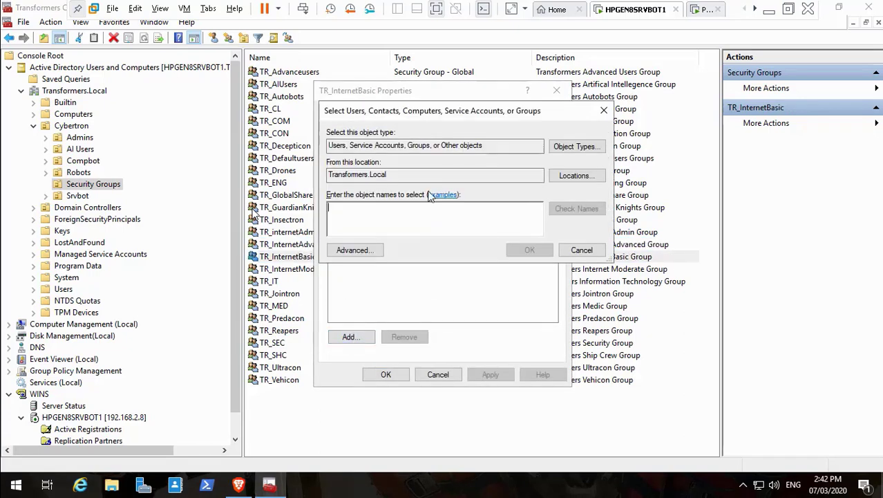
{"action": "type", "text": "TR_COM;TR_CL"}
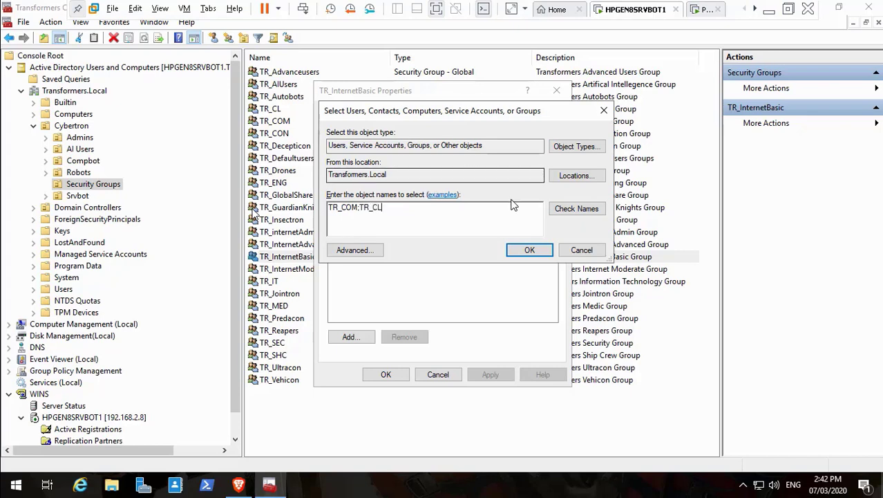
{"action": "left_click", "coordinate": [561, 213]}
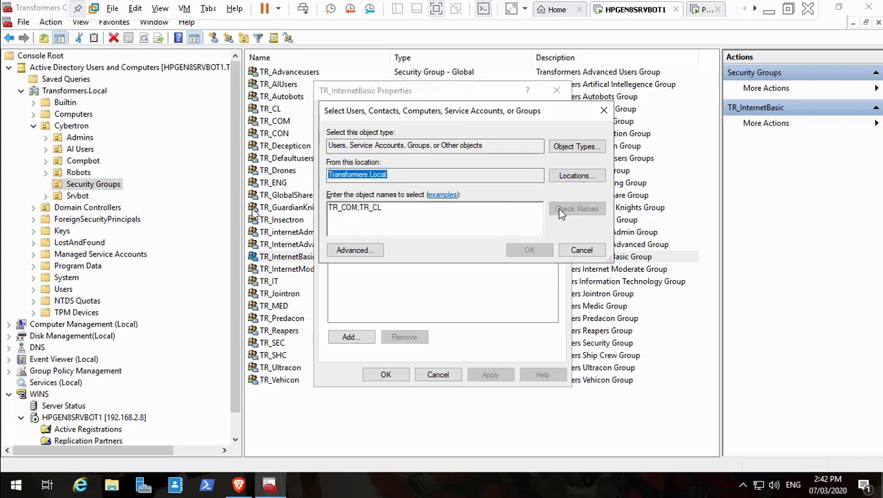
{"action": "left_click", "coordinate": [531, 249]}
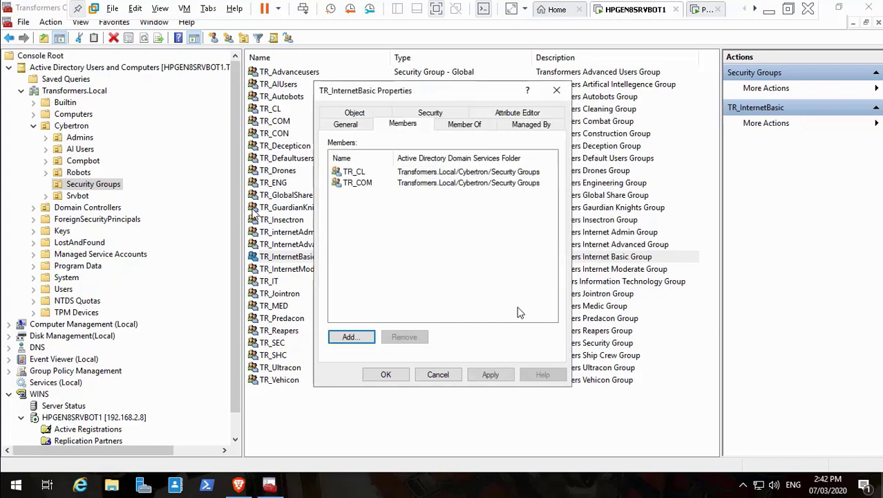
{"action": "left_click", "coordinate": [495, 376]}
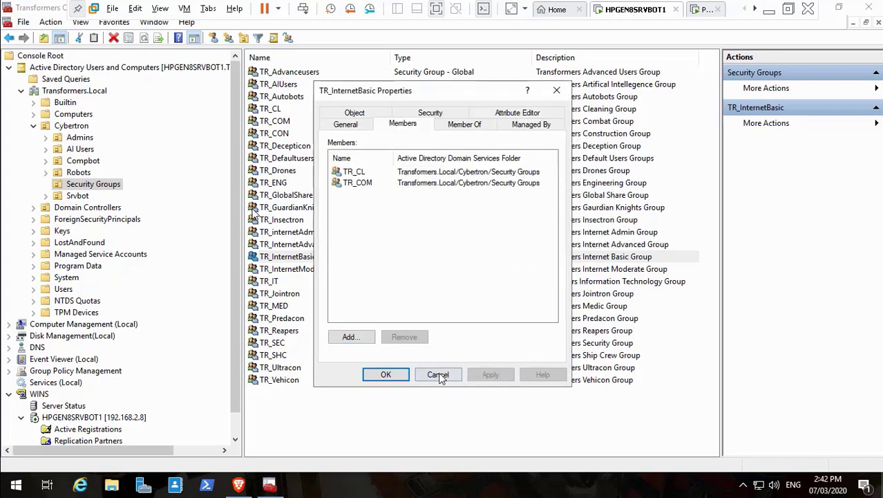
{"action": "left_click", "coordinate": [385, 374]}
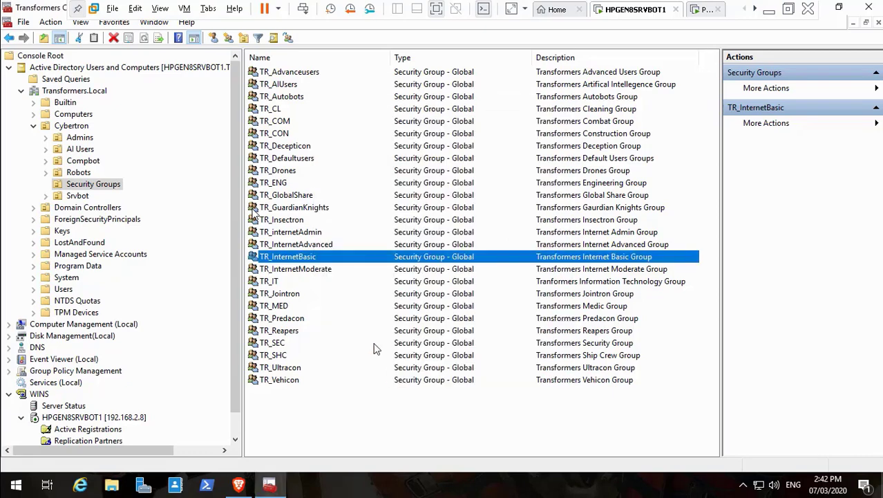
- Add TR_SEC as a member of the TR_InternetModerate group and apply
{"action": "double_click", "coordinate": [311, 271]}
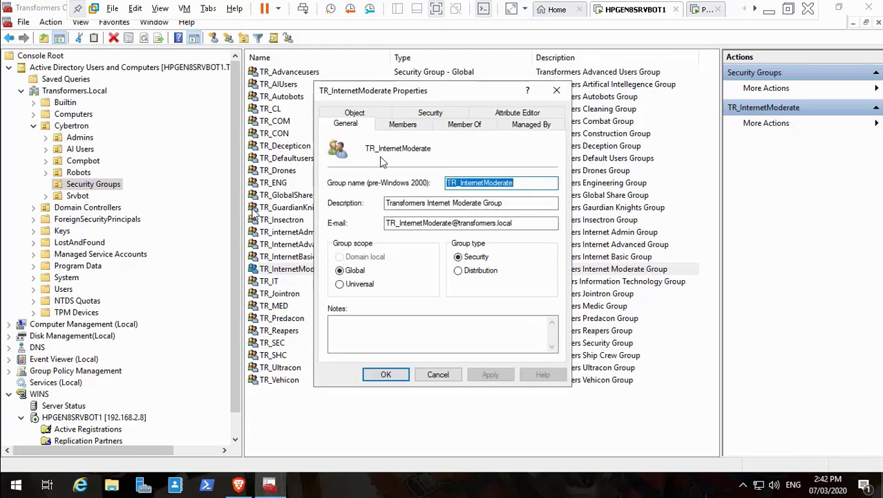
{"action": "left_click", "coordinate": [402, 124]}
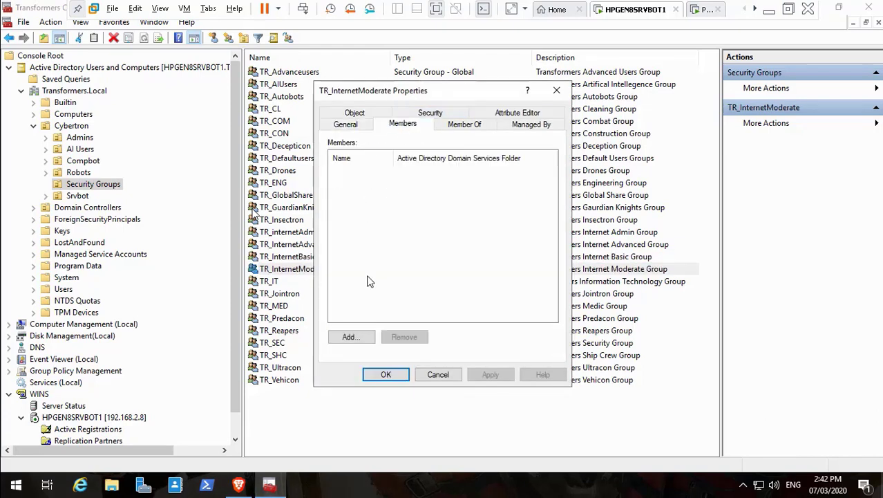
{"action": "left_click", "coordinate": [348, 337]}
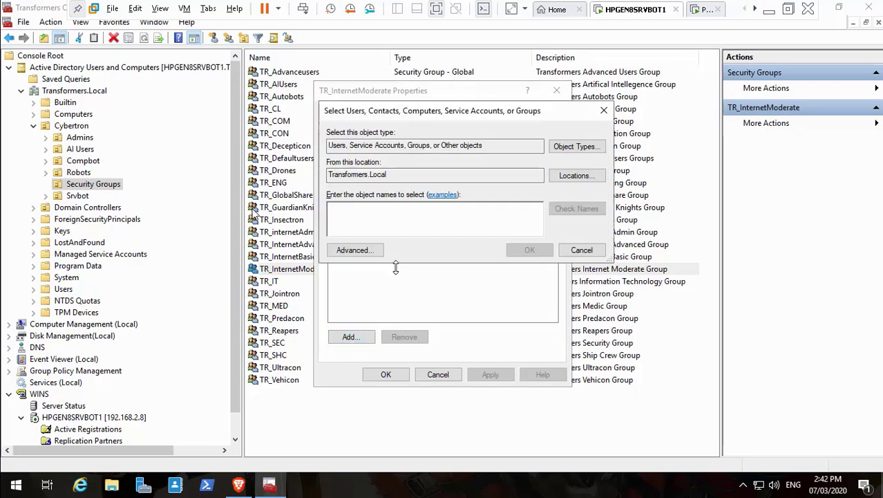
{"action": "type", "text": "TR_SEC"}
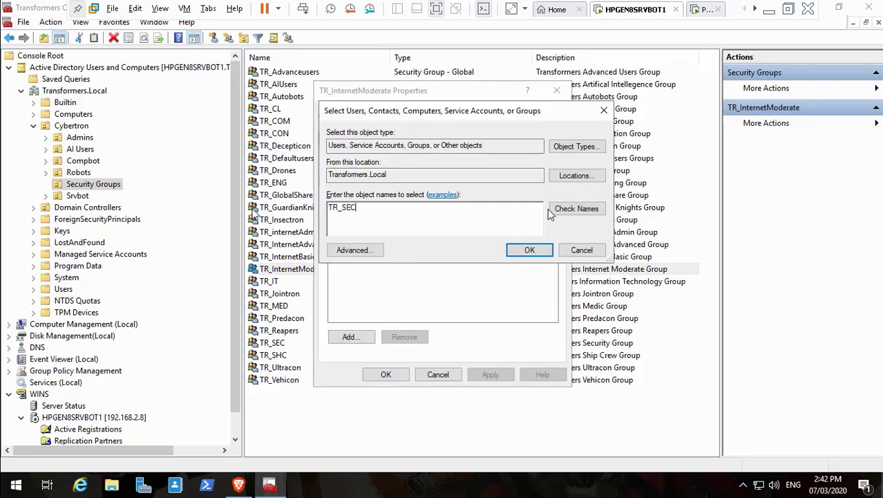
{"action": "left_click", "coordinate": [576, 208]}
{"action": "left_click", "coordinate": [529, 249]}
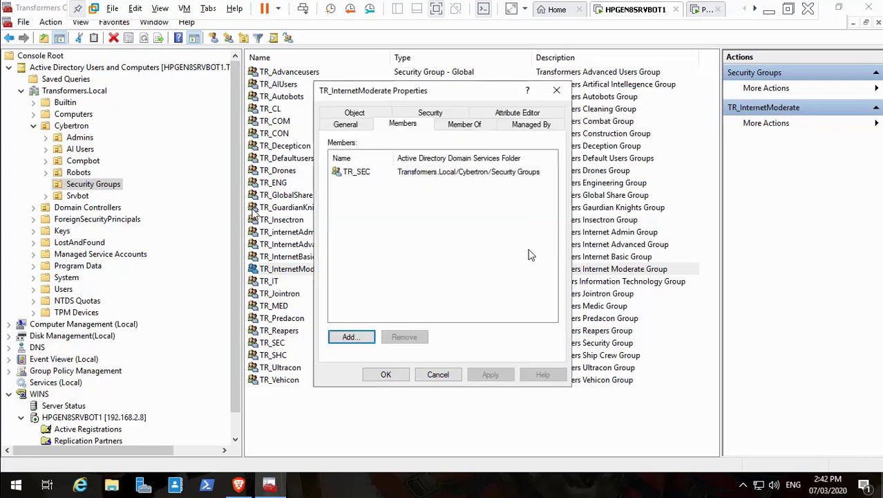
{"action": "left_click", "coordinate": [492, 374]}
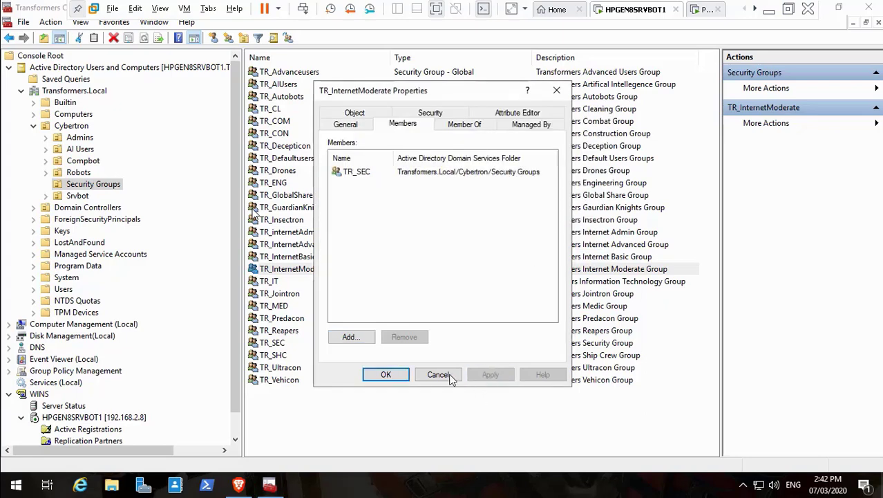
{"action": "left_click", "coordinate": [386, 374]}
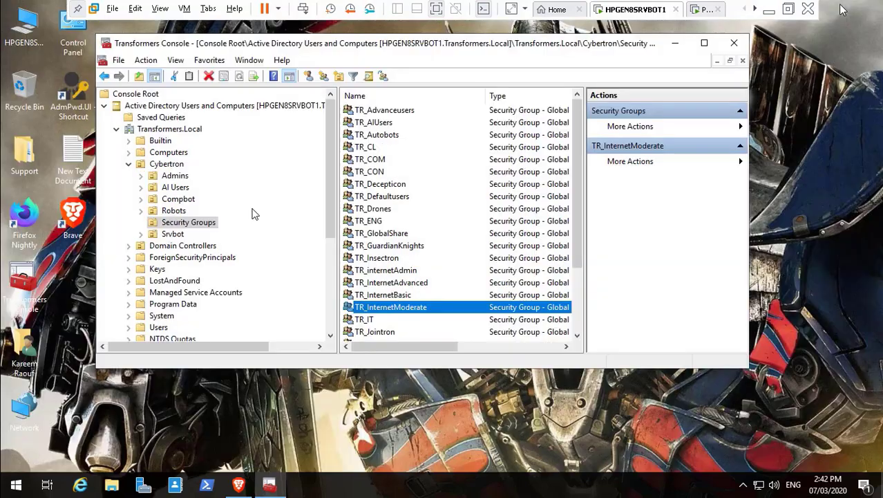
- Minimize the directory console and bring Brave back up
{"action": "left_click", "coordinate": [840, 8]}
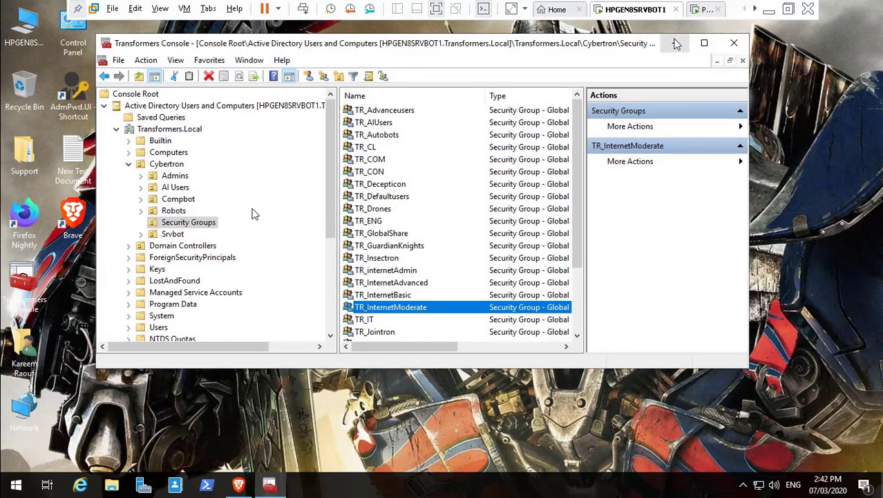
{"action": "left_click", "coordinate": [676, 43]}
{"action": "left_click", "coordinate": [238, 484]}
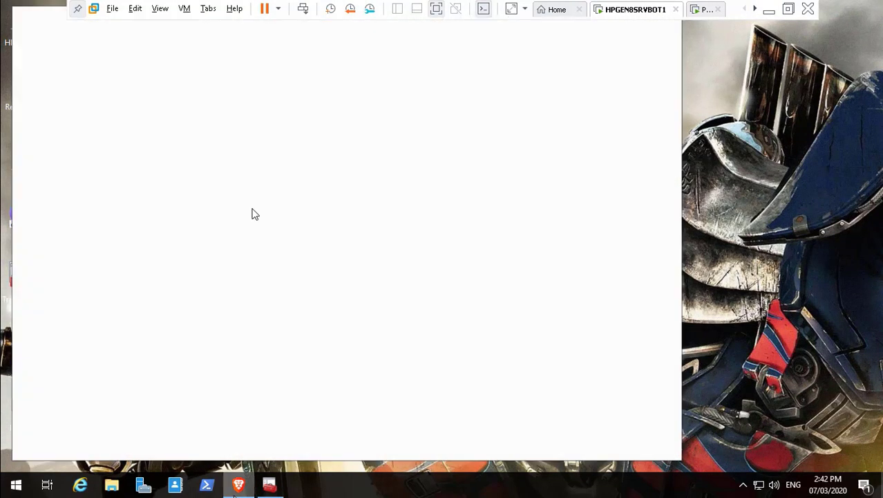
- On the pfSense tab, proceed past the certificate warning to 192.168.2.10
{"action": "left_click", "coordinate": [95, 25]}
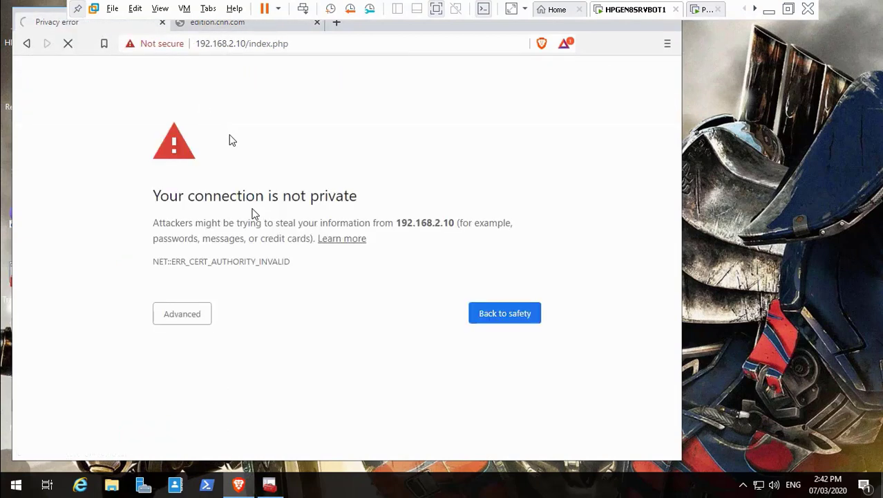
{"action": "left_click", "coordinate": [192, 323]}
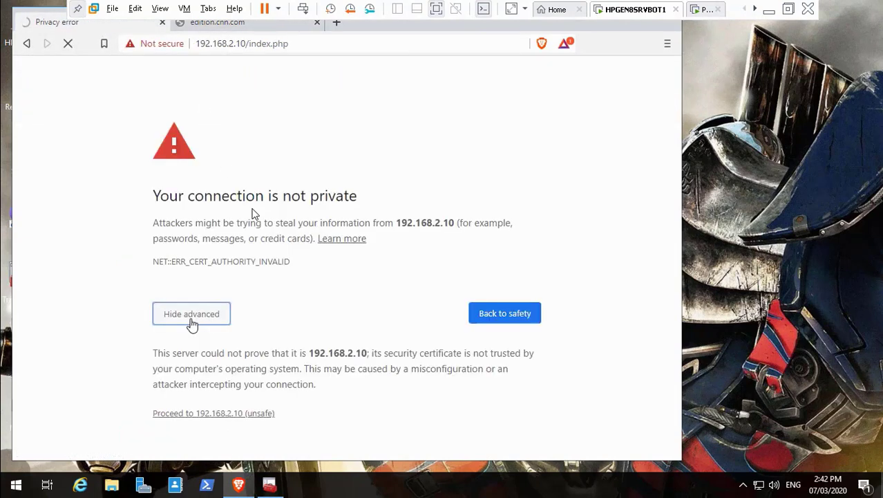
{"action": "left_click", "coordinate": [260, 415]}
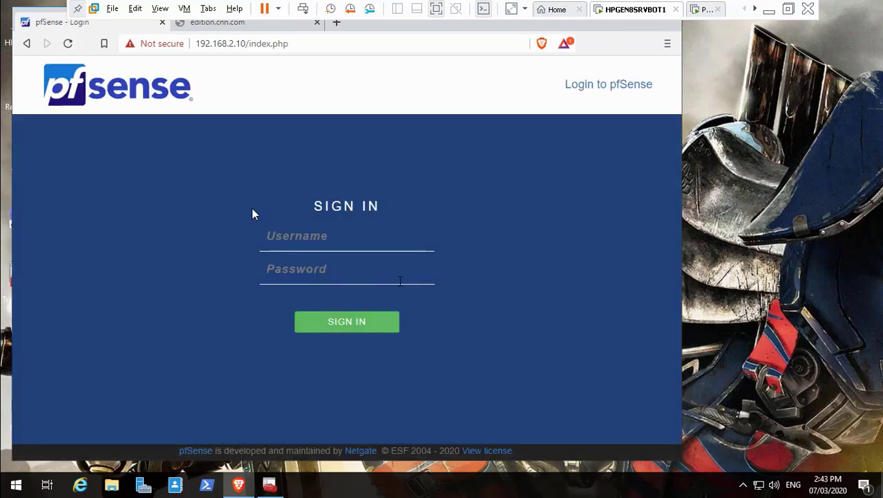
- Sign in to pfSense with the directory user's LDAP username and password
{"action": "type", "text": "kraouf"}
{"action": "key", "text": "Tab"}
{"action": "type", "text": "***"}
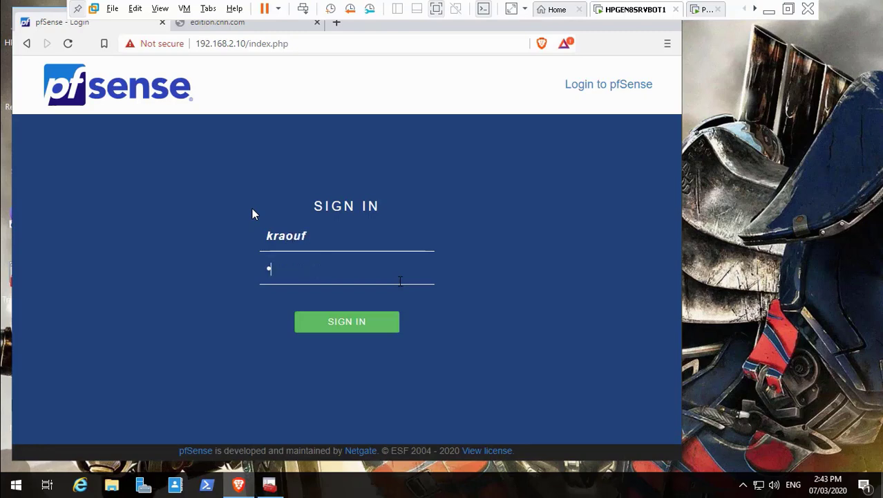
{"action": "type", "text": "*******"}
{"action": "key", "text": "Return"}
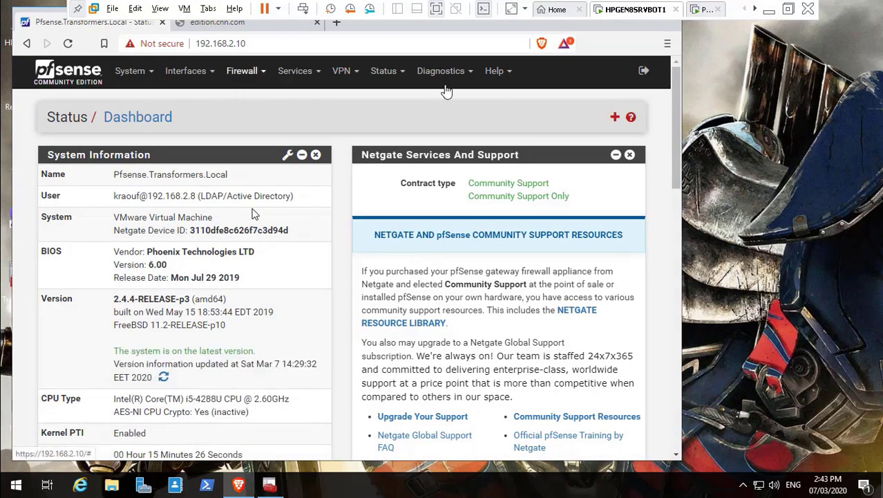
- Open Services > Squid Proxy Server and save its general settings (hostname Transformers, language en)
{"action": "double_click", "coordinate": [635, 25]}
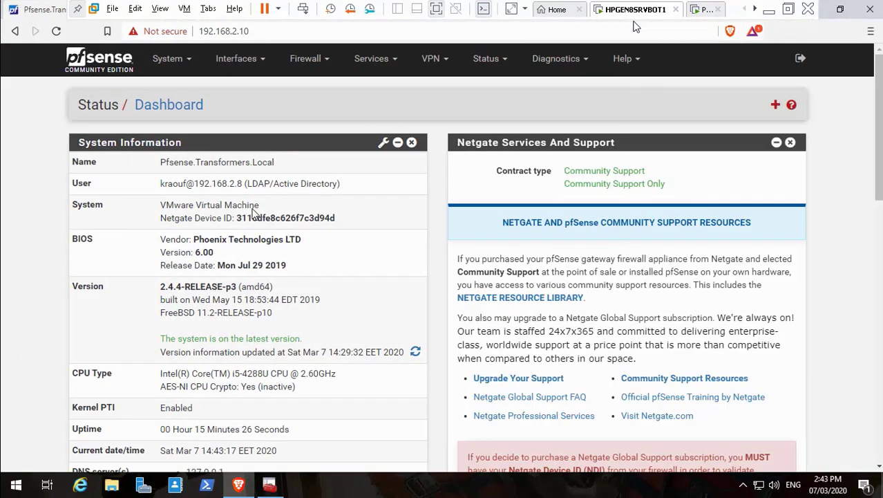
{"action": "left_click", "coordinate": [391, 63]}
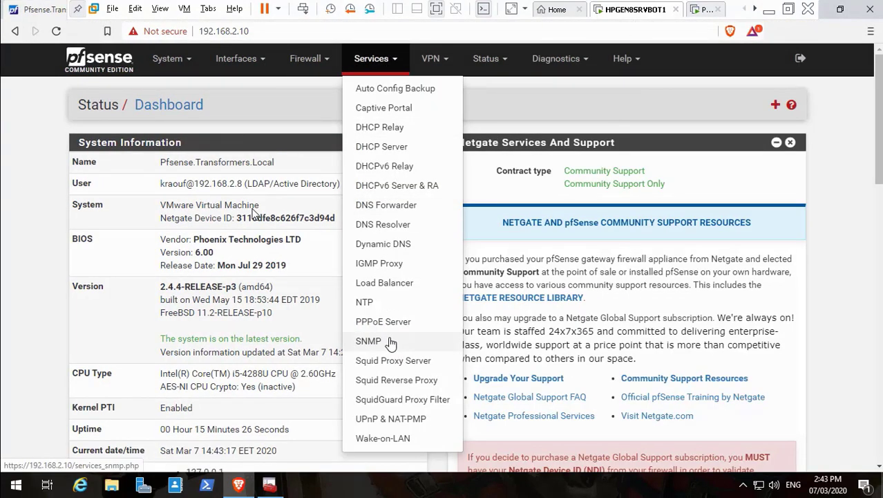
{"action": "left_click", "coordinate": [393, 362]}
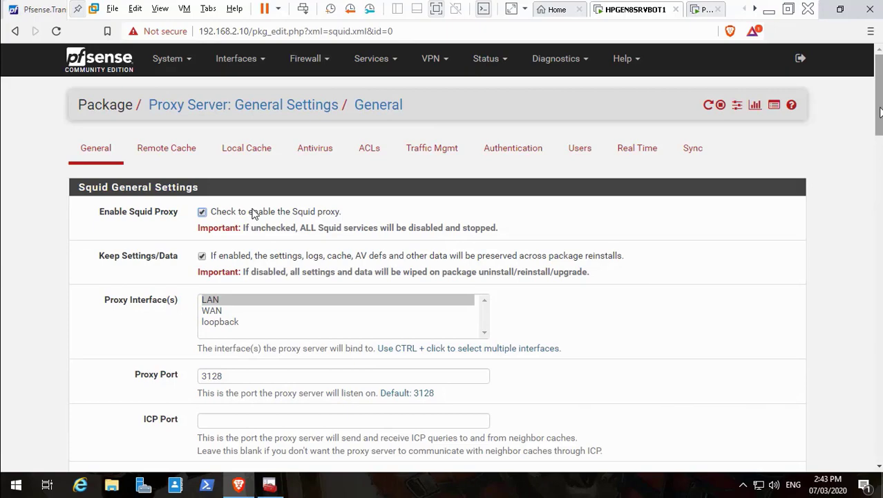
{"action": "left_click_drag", "start_coordinate": [880, 110], "coordinate": [880, 211]}
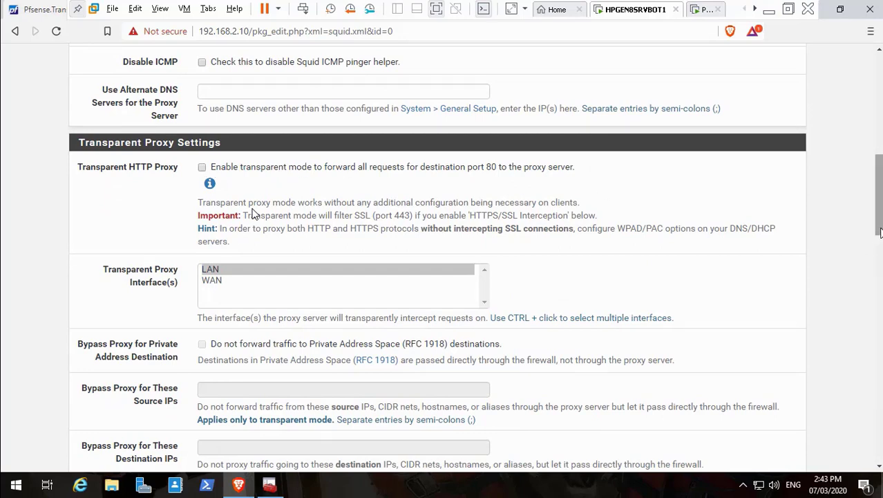
{"action": "left_click_drag", "start_coordinate": [879, 234], "coordinate": [881, 456]}
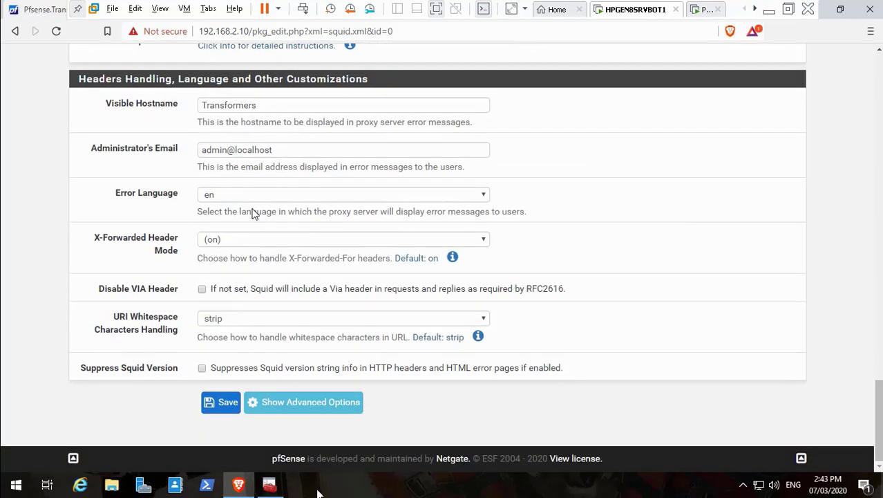
{"action": "left_click", "coordinate": [221, 404]}
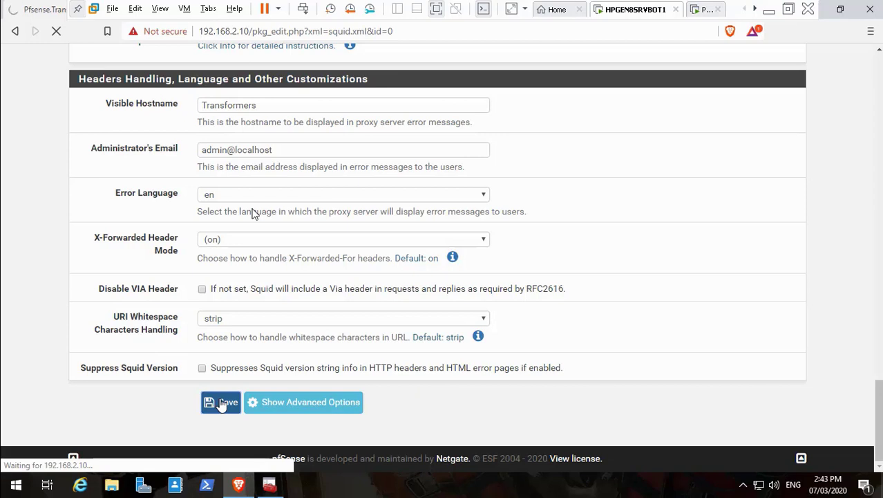
- Pause the tutorial video briefly, then resume playback
{"action": "mouse_move", "coordinate": [5, 472]}
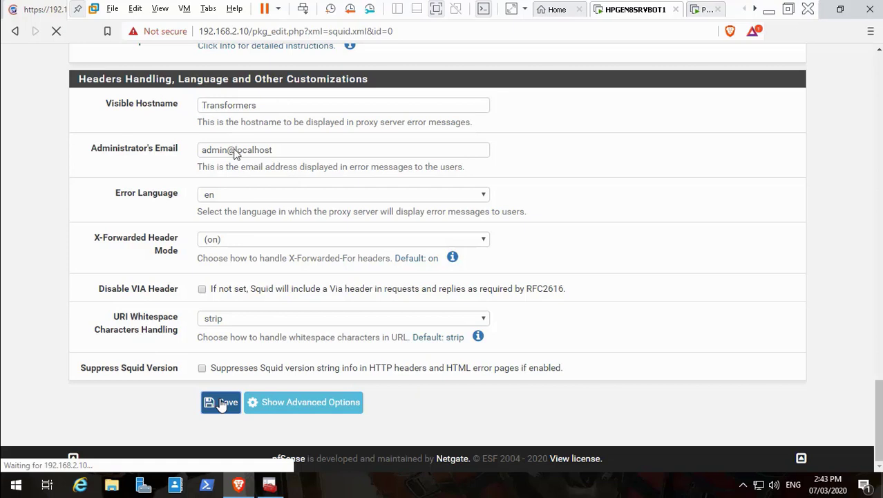
{"action": "left_click", "coordinate": [30, 471]}
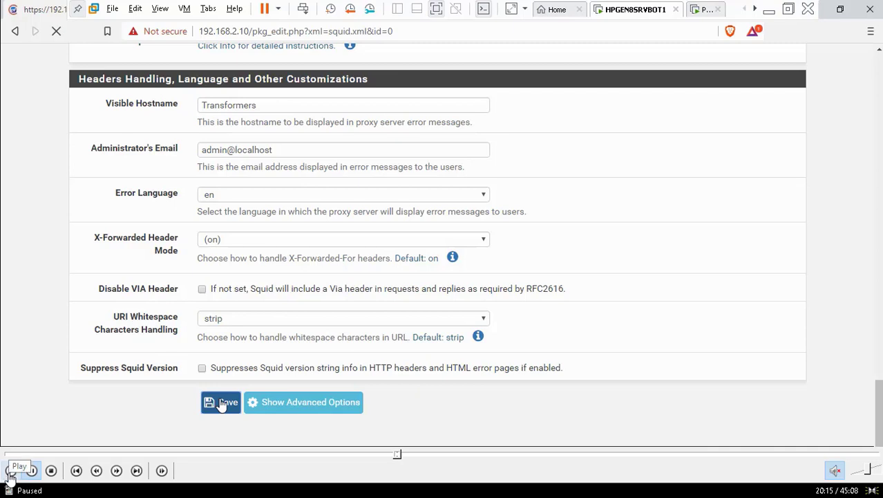
{"action": "left_click", "coordinate": [10, 471]}
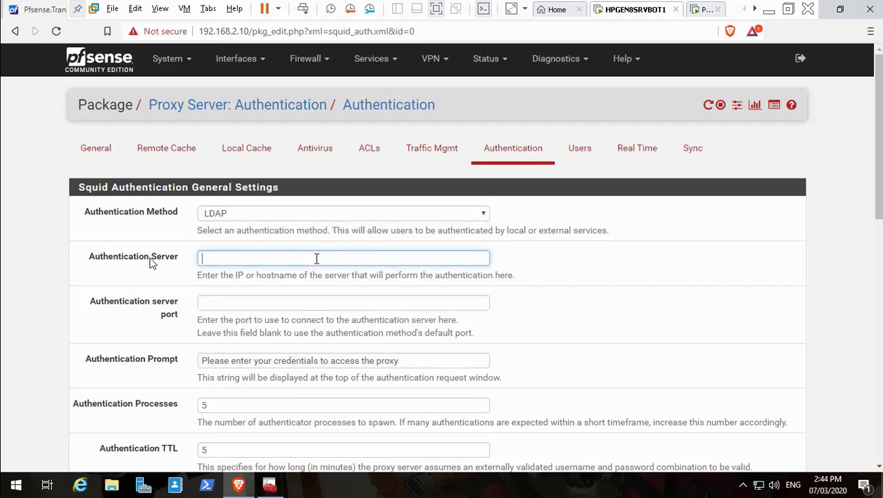
- Enter 192.168.2.8 as the Authentication Server, then move through the port and prompt fields
{"action": "type", "text": "192.168.2.8"}
{"action": "left_click", "coordinate": [282, 303]}
{"action": "left_click", "coordinate": [242, 359]}
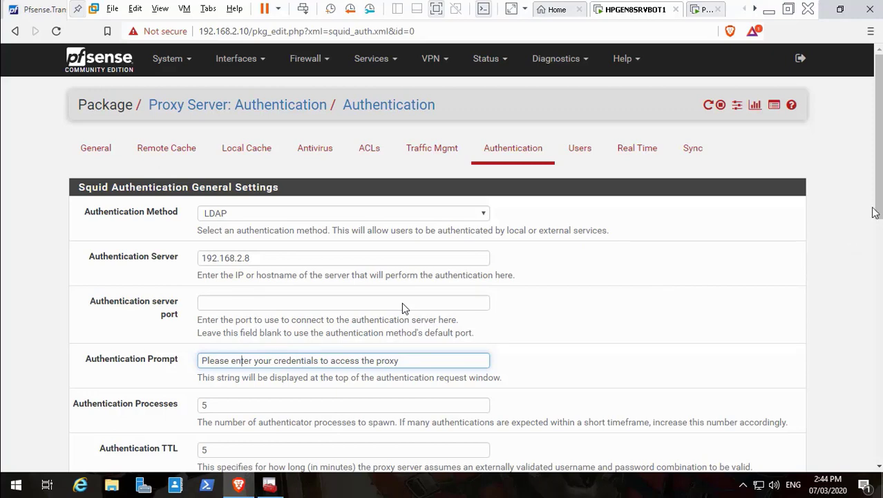
- Scroll down to the LDAP settings, select the LDAP Server User DN field, and minimize the VM
{"action": "left_click_drag", "start_coordinate": [880, 201], "coordinate": [876, 399]}
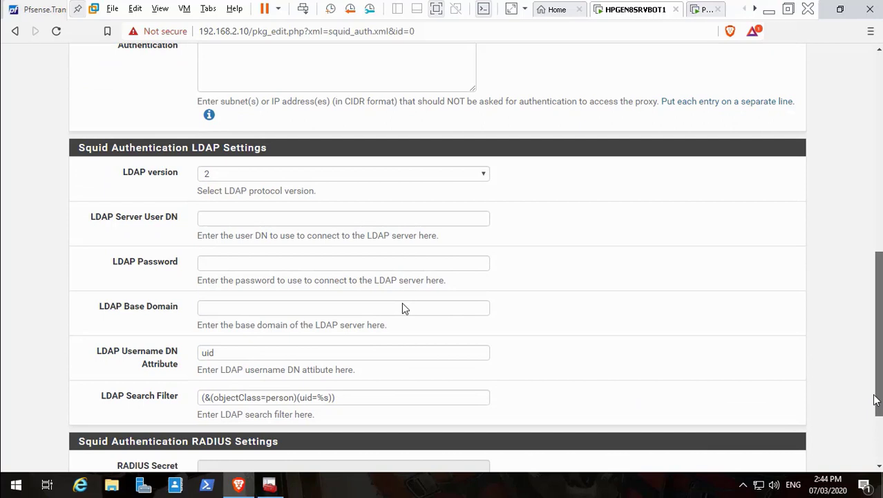
{"action": "left_click_drag", "start_coordinate": [876, 399], "coordinate": [879, 432]}
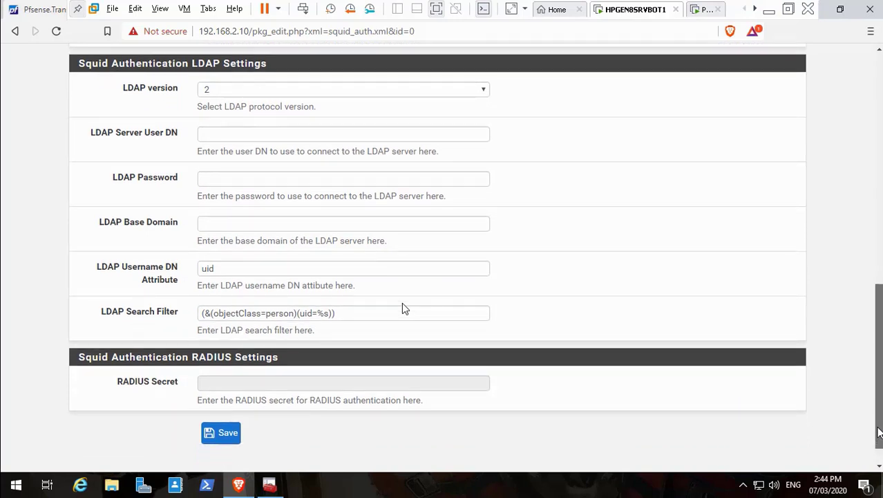
{"action": "left_click_drag", "start_coordinate": [879, 432], "coordinate": [879, 382]}
{"action": "scroll", "coordinate": [403, 304], "scroll_direction": "up", "scroll_amount": 8}
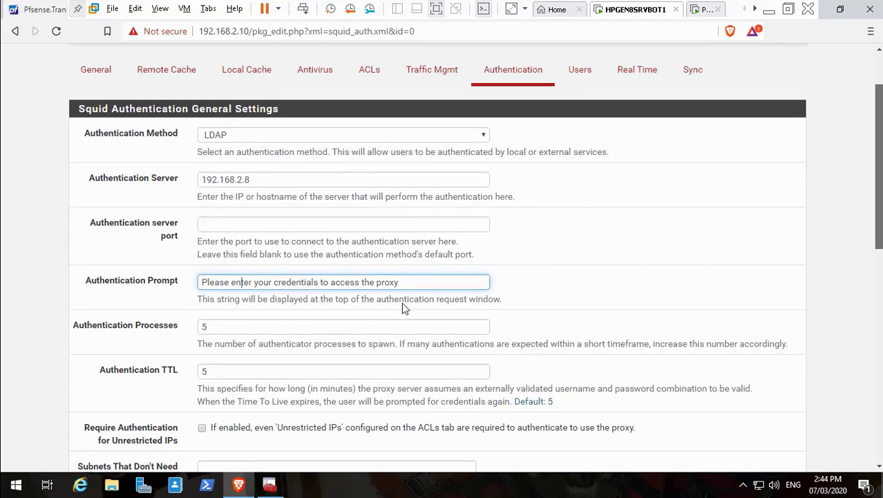
{"action": "scroll", "coordinate": [405, 309], "scroll_direction": "up", "scroll_amount": 2}
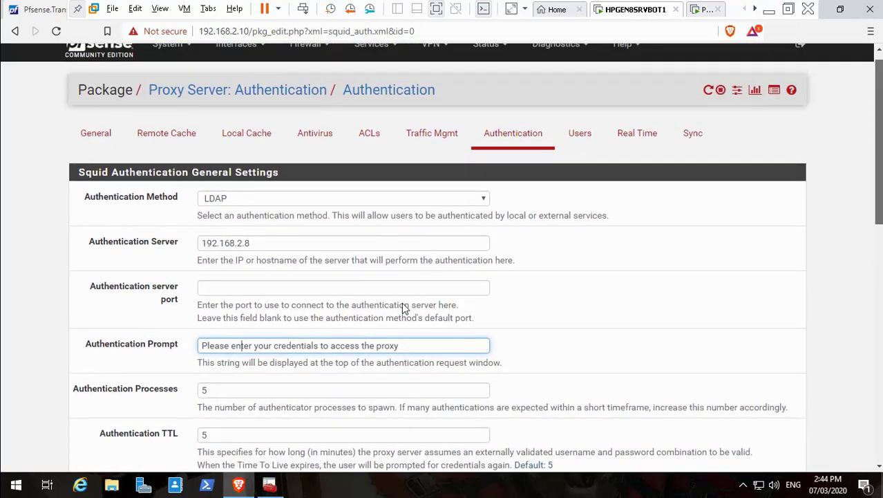
{"action": "scroll", "coordinate": [404, 308], "scroll_direction": "down", "scroll_amount": 7}
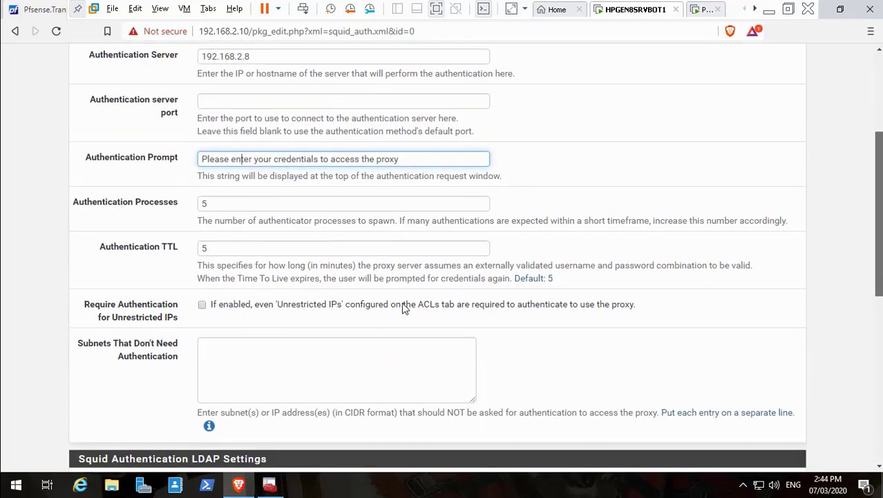
{"action": "scroll", "coordinate": [404, 309], "scroll_direction": "down", "scroll_amount": 4}
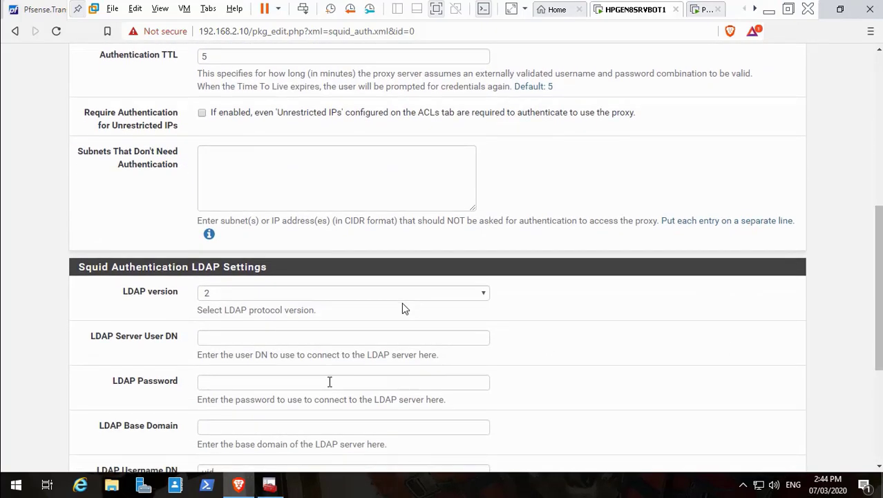
{"action": "left_click", "coordinate": [293, 338]}
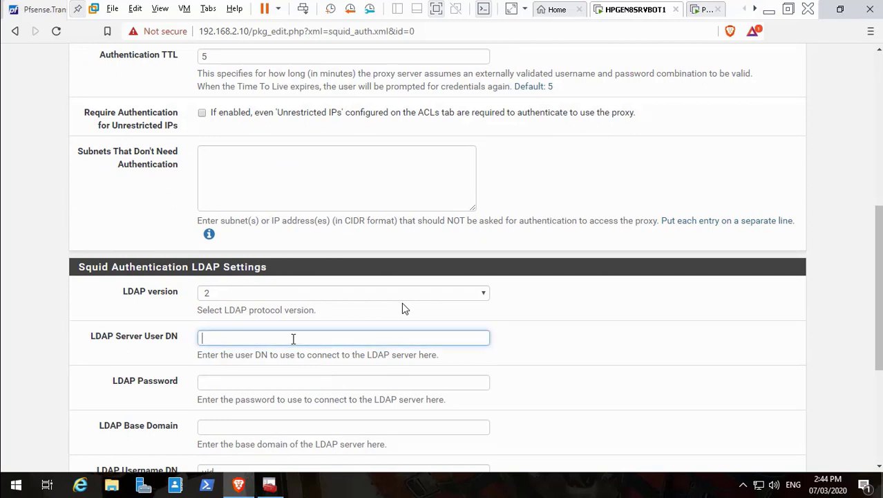
{"action": "left_click", "coordinate": [768, 11]}
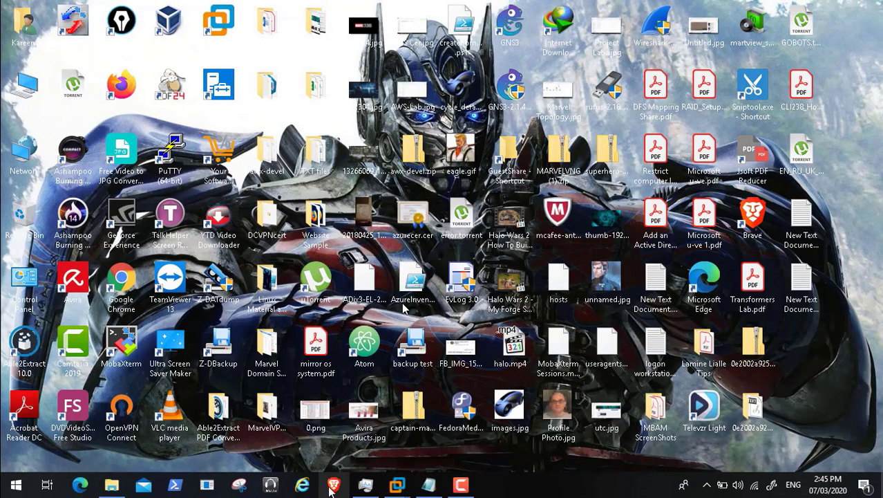
- Launch Brave on the host and search for 'pfsense squid authentication'
{"action": "left_click", "coordinate": [330, 492]}
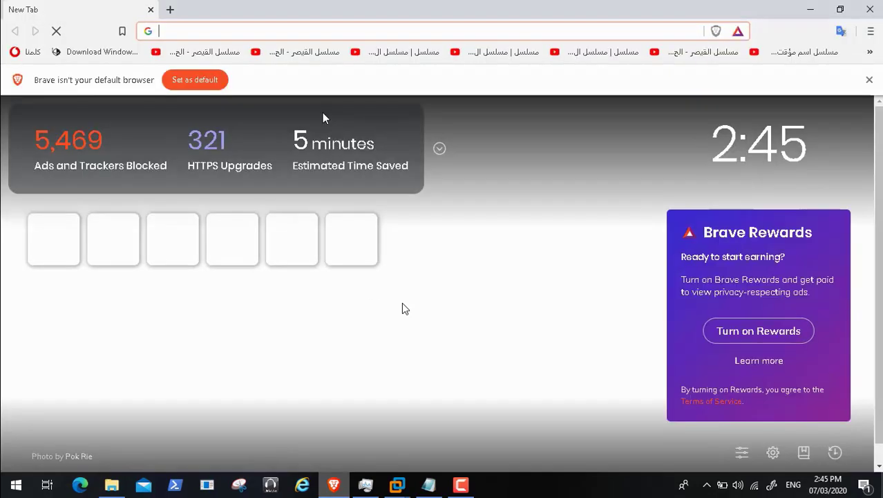
{"action": "type", "text": "pfsense "}
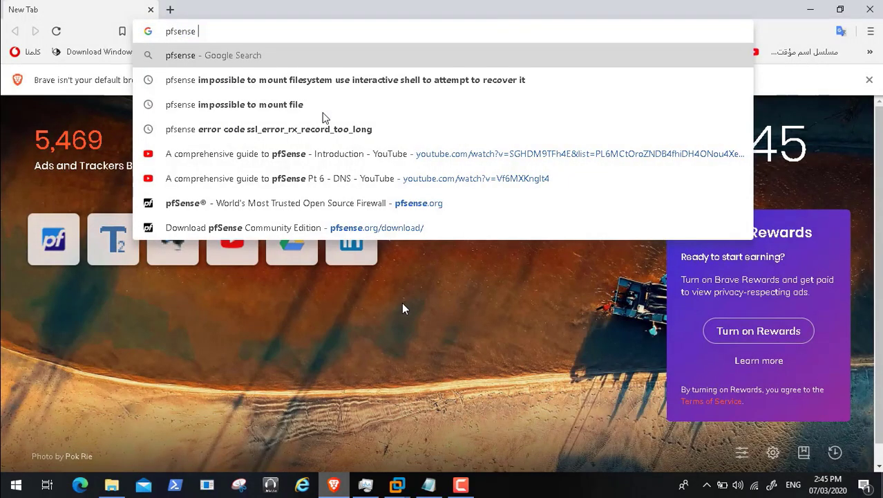
{"action": "type", "text": "squid"}
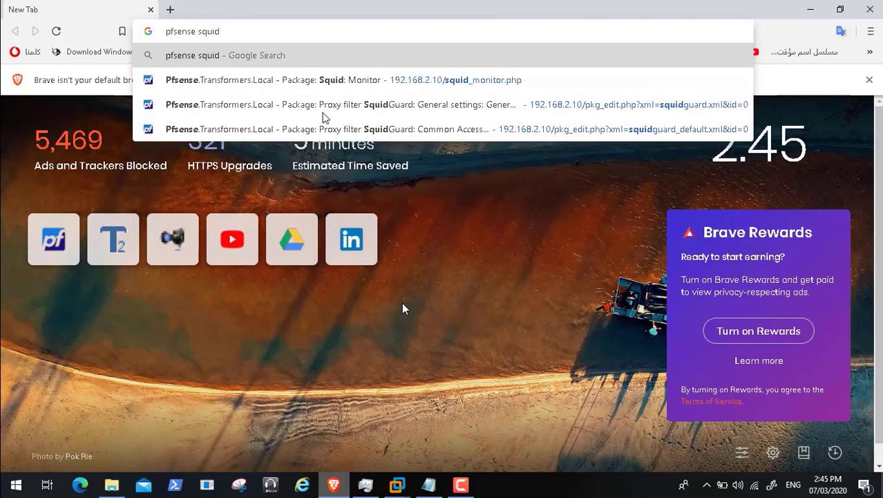
{"action": "type", "text": " authenti"}
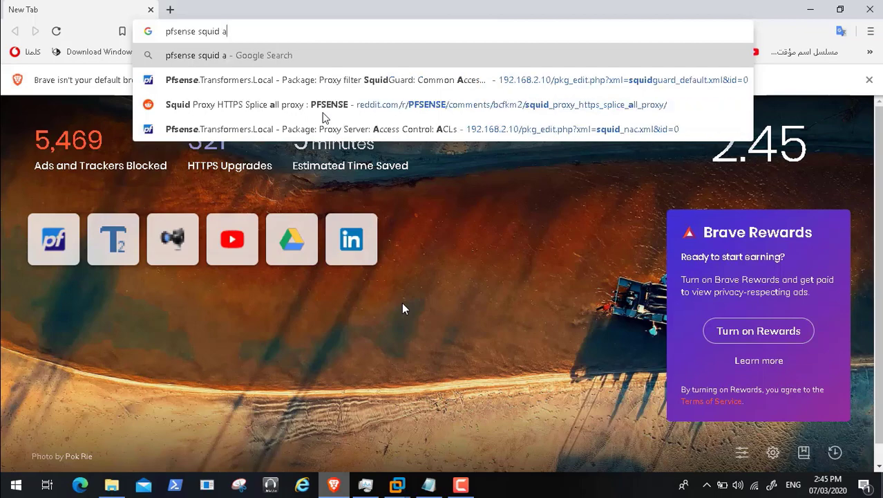
{"action": "type", "text": "cation+ldap&oq=pfsense+squid+authentication+ldap&aqs=chrome..69i57.12908j0j1..."}
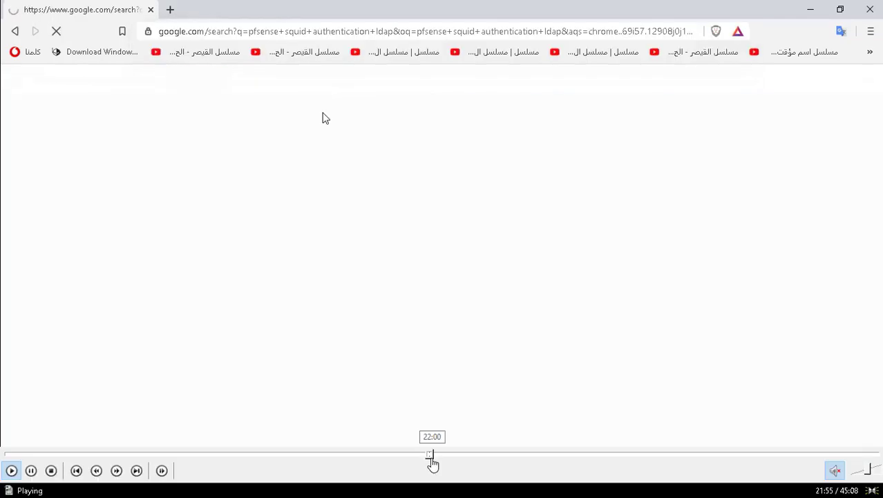
- Seek the tutorial video back and forth to the forum search result
{"action": "left_click", "coordinate": [435, 454]}
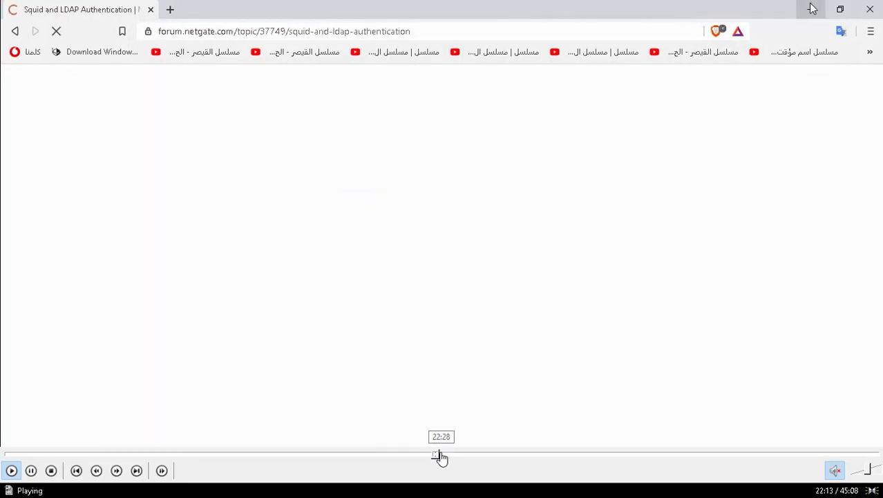
{"action": "left_click", "coordinate": [443, 455]}
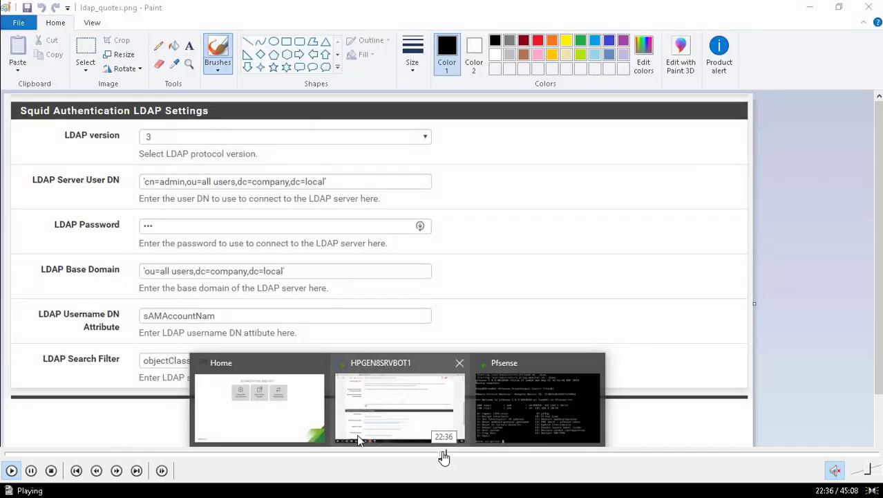
{"action": "left_click", "coordinate": [441, 454]}
{"action": "left_click", "coordinate": [438, 455]}
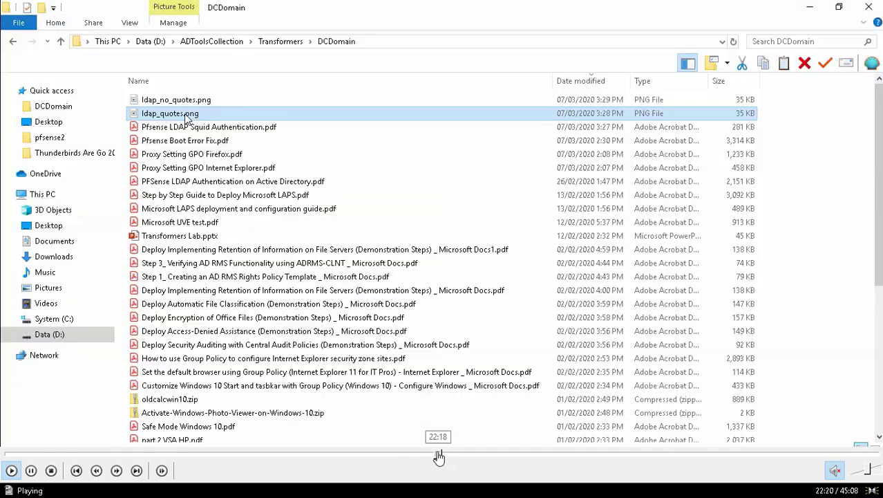
{"action": "left_click", "coordinate": [434, 455]}
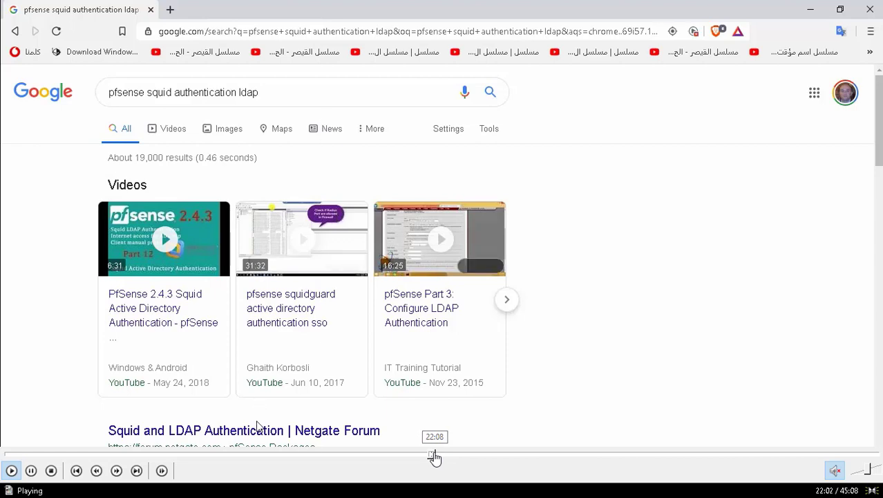
{"action": "left_click", "coordinate": [435, 455]}
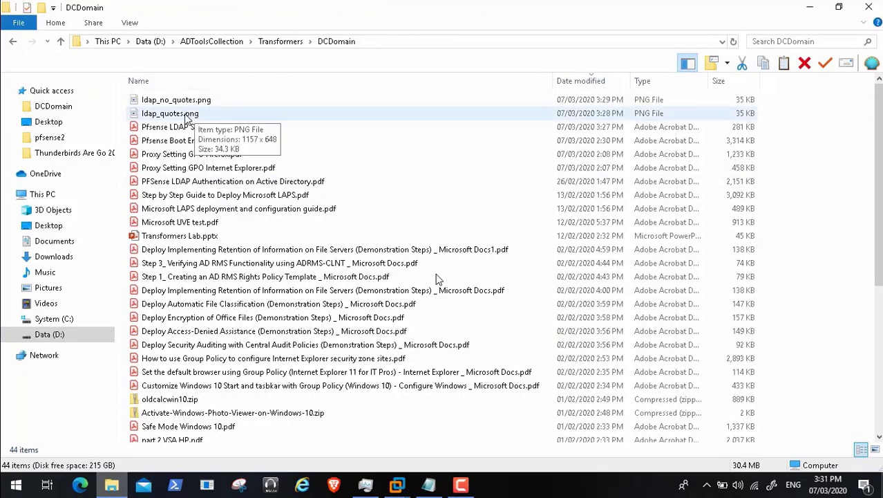
- Open ldap_quotes.png from the DCDomain folder in Paint
{"action": "left_click", "coordinate": [185, 119]}
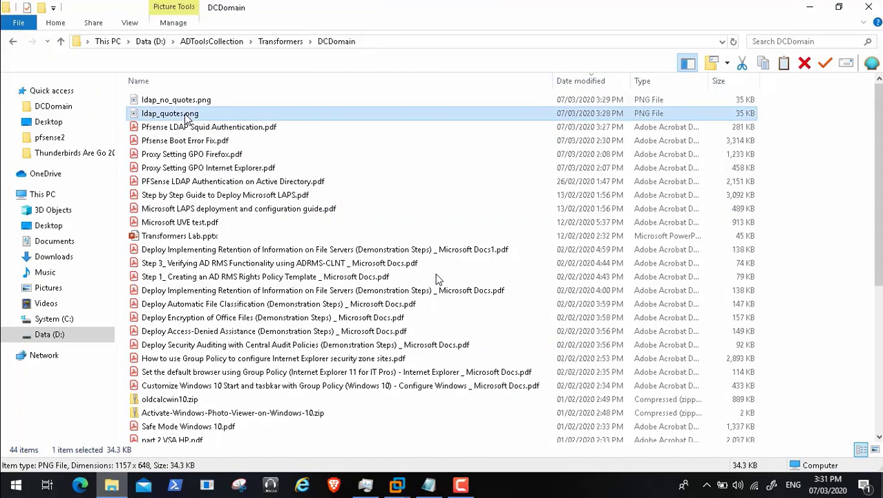
{"action": "double_click", "coordinate": [185, 119]}
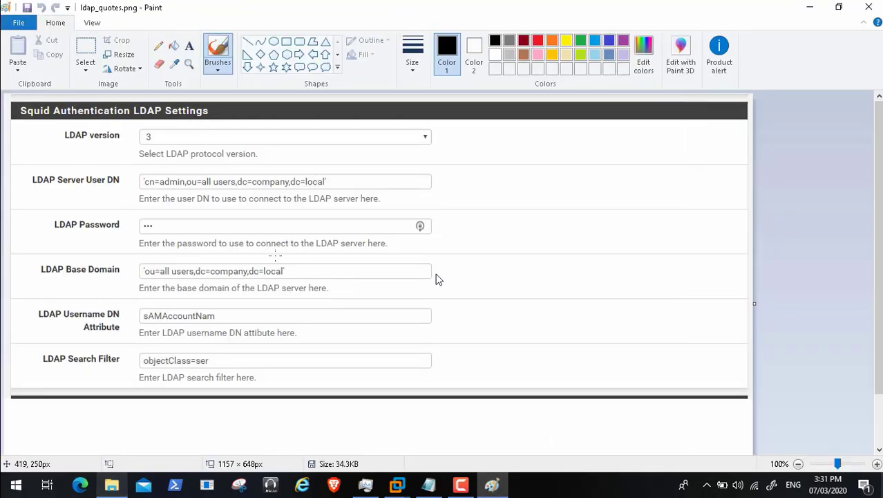
{"action": "mouse_move", "coordinate": [440, 492]}
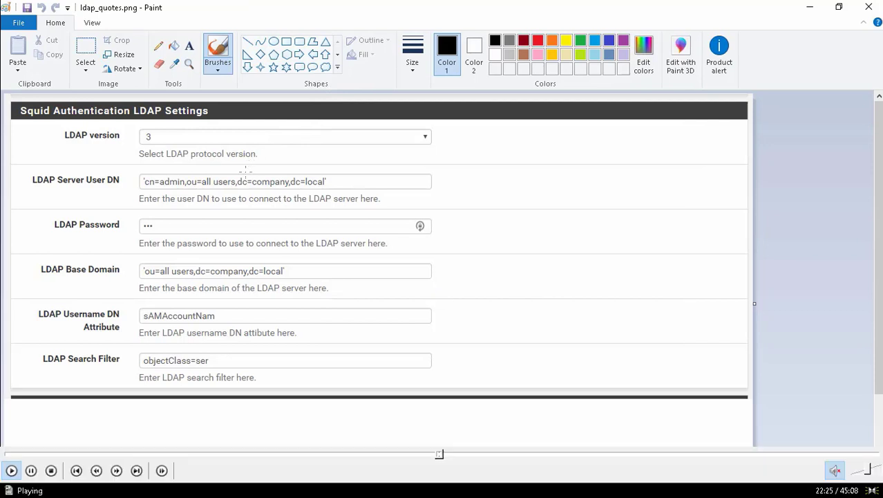
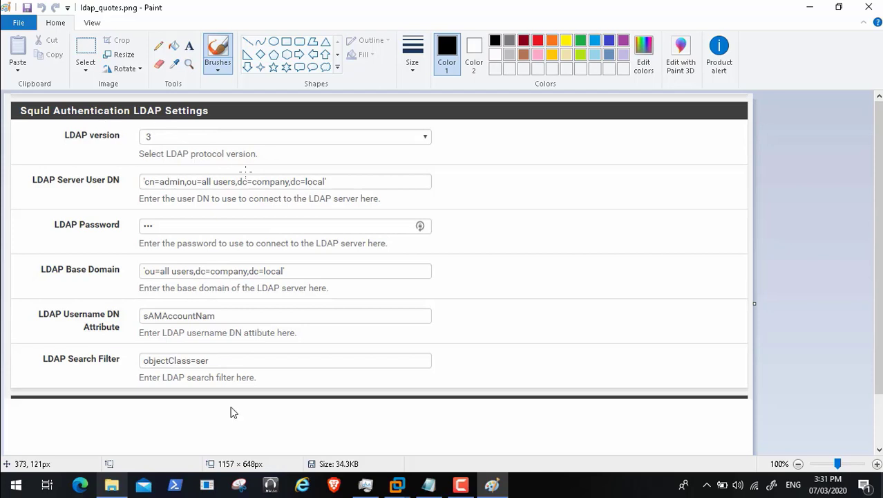
- Study the ldap_quotes.png LDAP settings reference, then bring the HPGEN8SRVBOT1 VM to the front
{"action": "mouse_move", "coordinate": [172, 481]}
{"action": "left_click", "coordinate": [10, 470]}
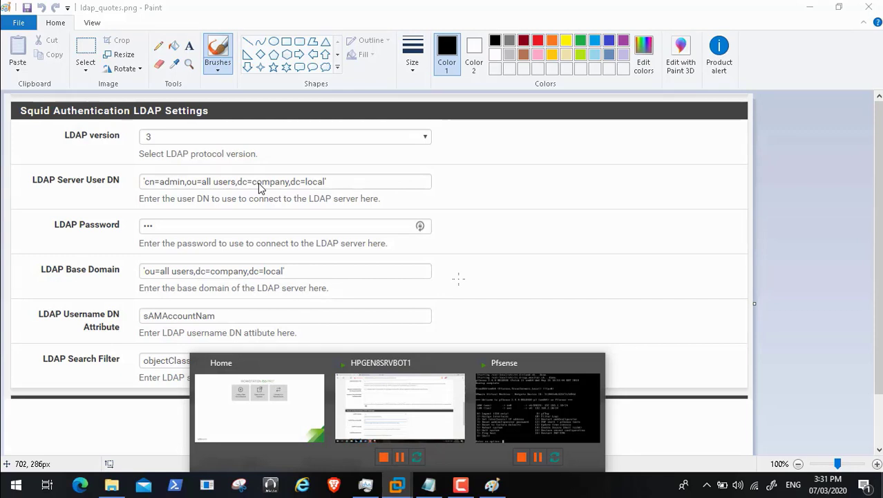
{"action": "left_click", "coordinate": [393, 414]}
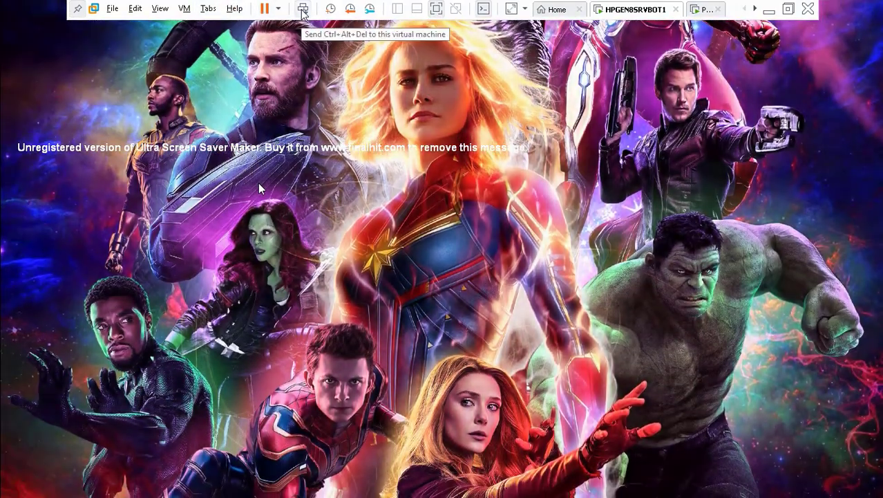
- Wake the locked server VM and sign in with the account password
{"action": "left_click", "coordinate": [302, 10]}
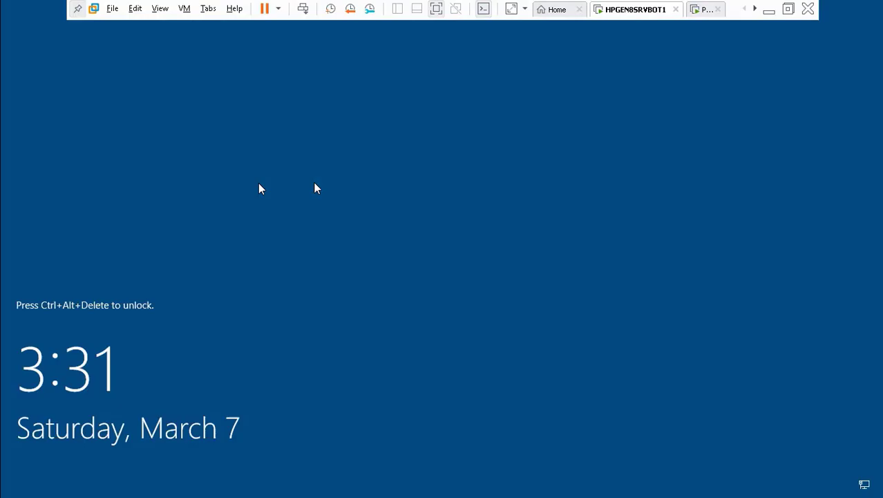
{"action": "left_click", "coordinate": [302, 9]}
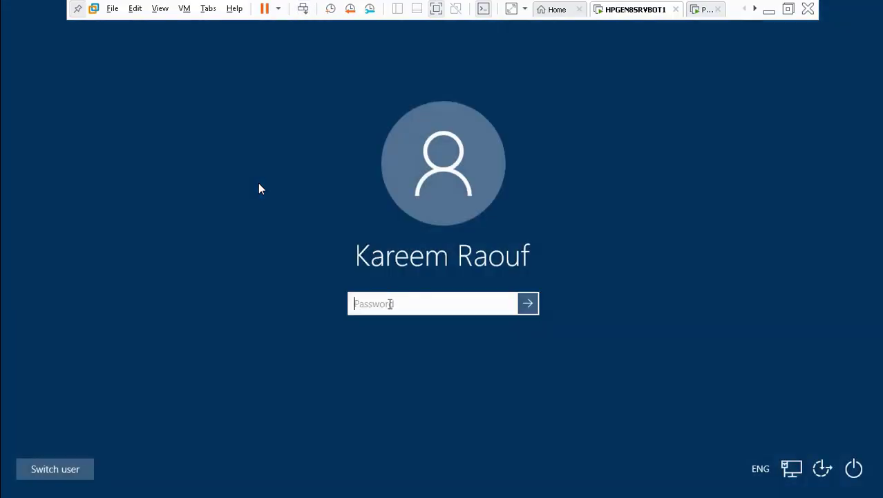
{"action": "type", "text": "•••••••••••"}
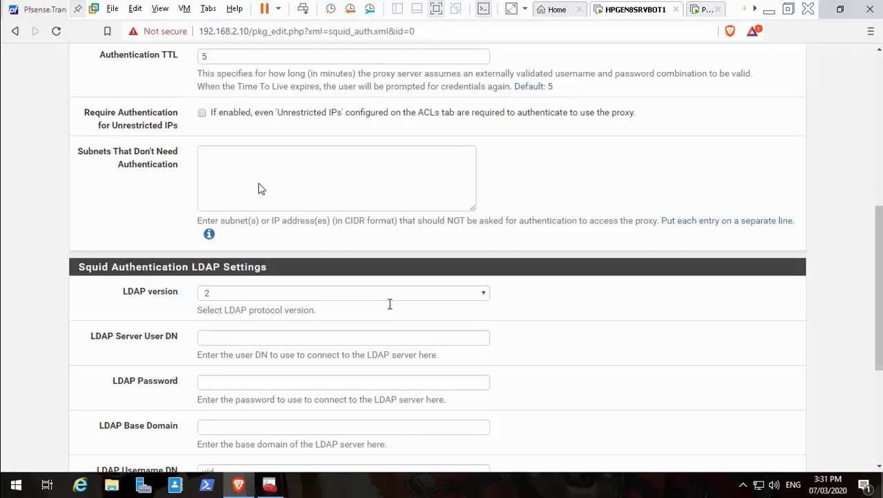
{"action": "key", "text": "Tab"}
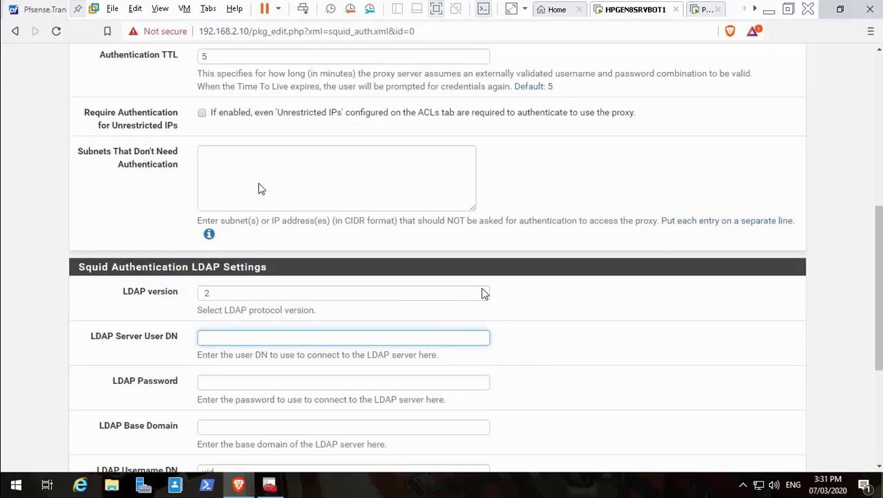
- Set the pfSense Squid LDAP version to 3
{"action": "left_click", "coordinate": [484, 294]}
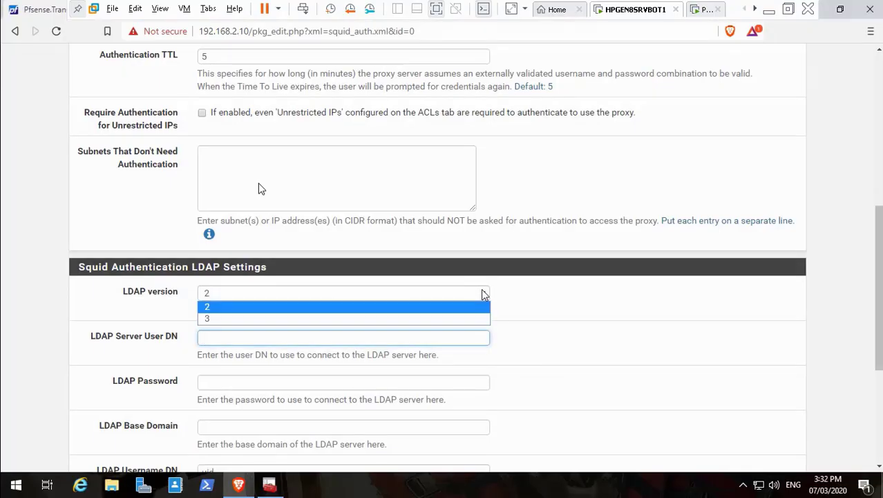
{"action": "left_click", "coordinate": [444, 320]}
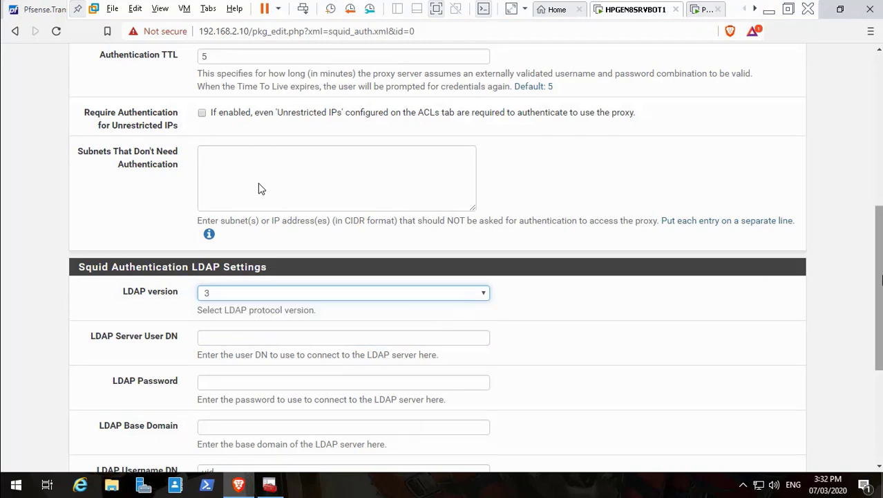
{"action": "left_click_drag", "start_coordinate": [882, 280], "coordinate": [882, 333]}
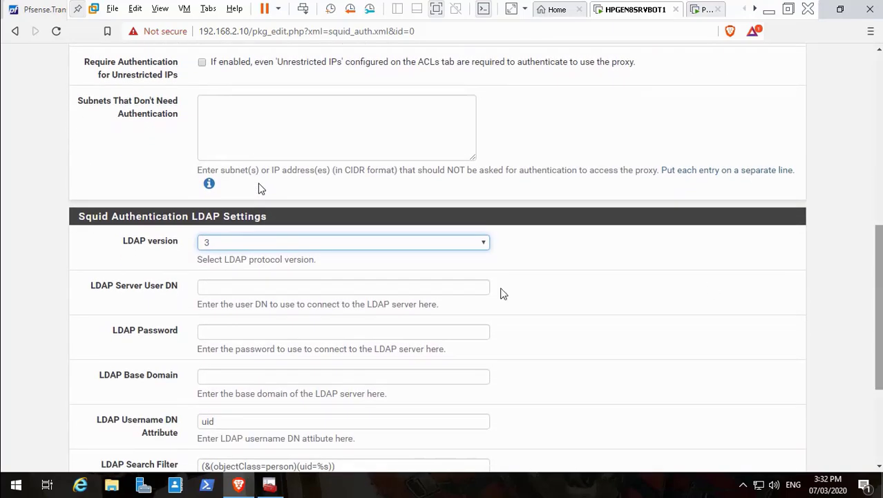
- Launch ADSI Edit from Server Manager's Tools menu, dismissing the Windows Admin Center prompt
{"action": "left_click", "coordinate": [144, 486]}
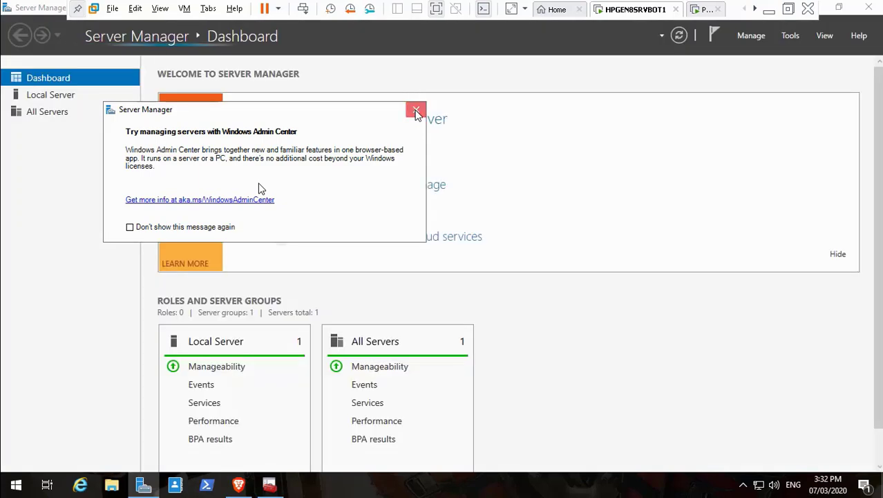
{"action": "left_click", "coordinate": [417, 111]}
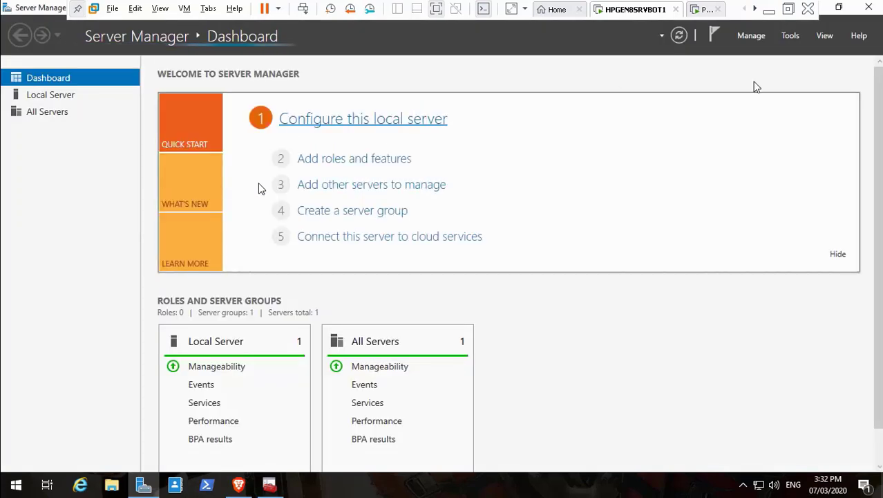
{"action": "left_click", "coordinate": [788, 37]}
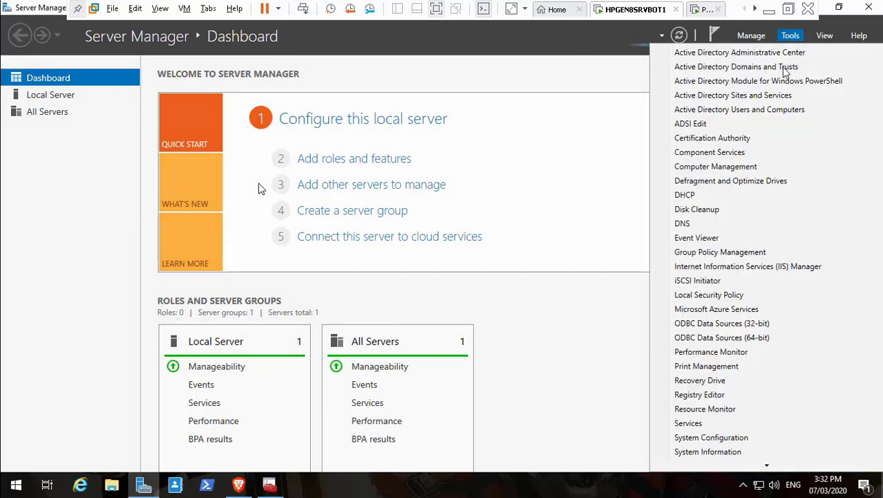
{"action": "left_click", "coordinate": [764, 124]}
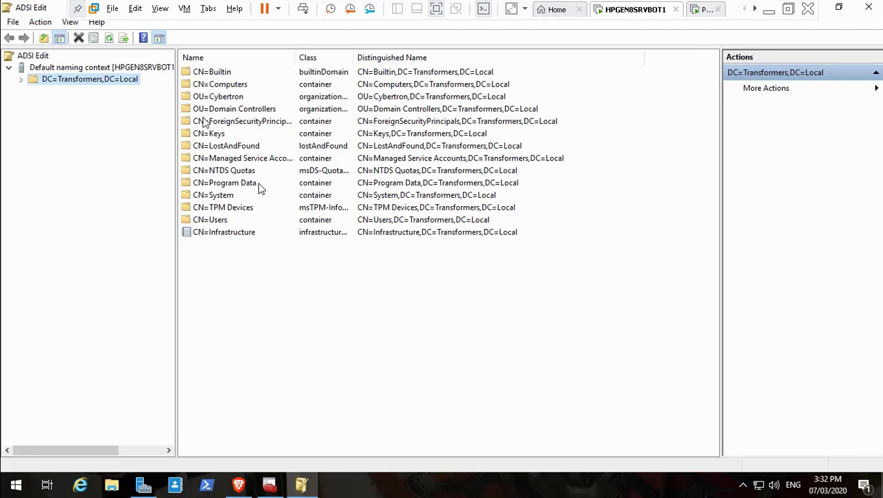
- Expand DC=Transformers,DC=Local and OU=Cybertron to list OU=Admins' three user accounts
{"action": "left_click", "coordinate": [21, 80]}
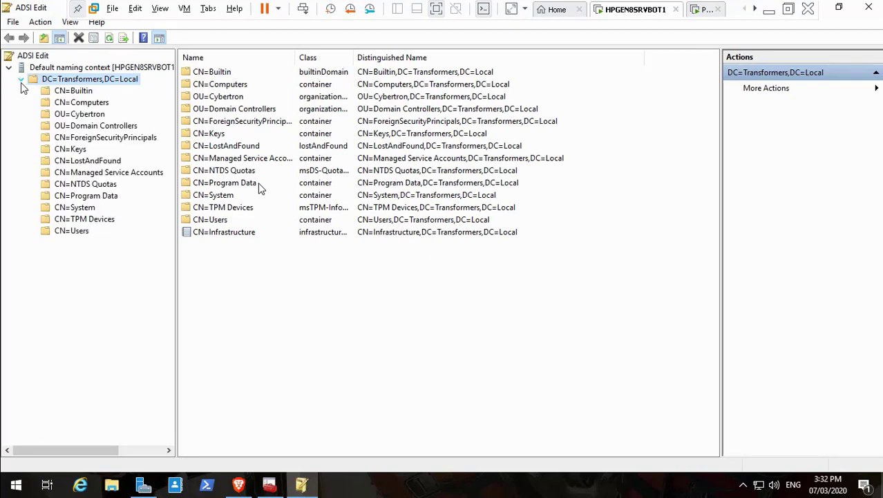
{"action": "left_click", "coordinate": [62, 116]}
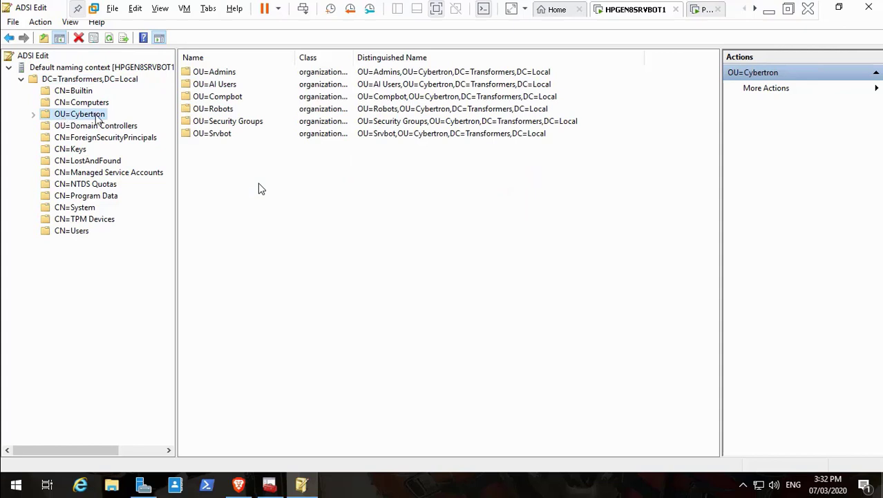
{"action": "left_click", "coordinate": [33, 115]}
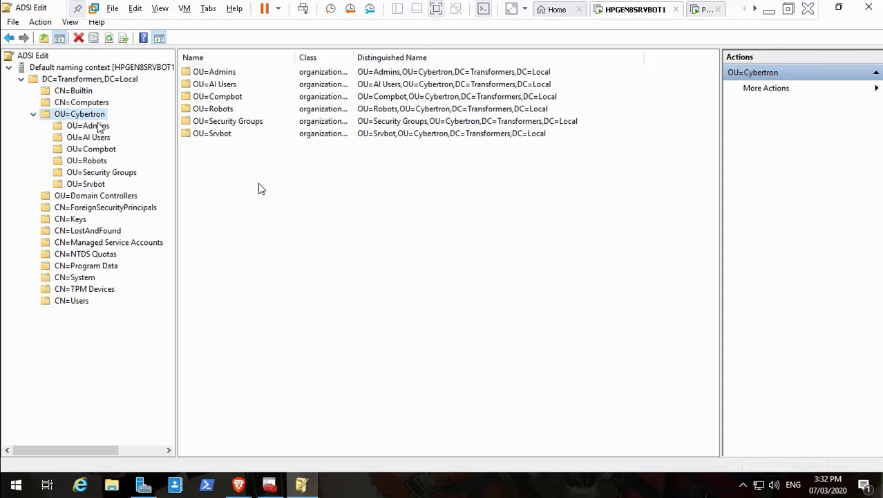
{"action": "left_click", "coordinate": [99, 127]}
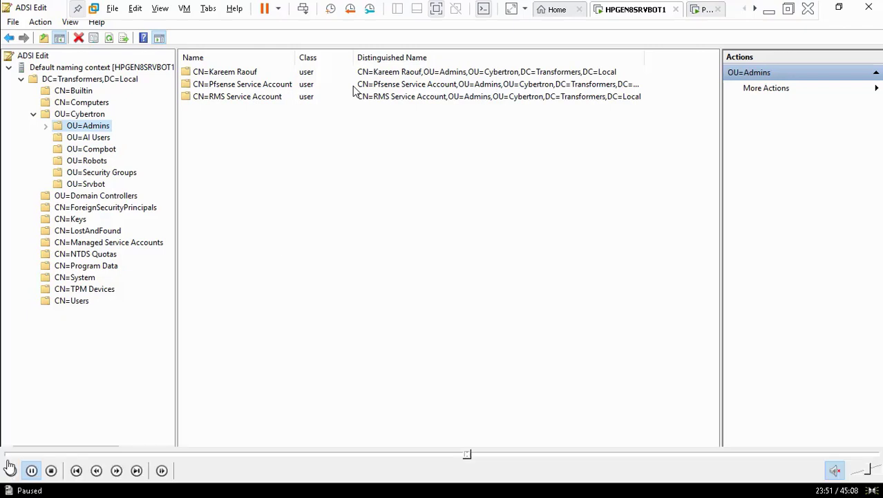
- Copy the Pfsense Service Account's distinguishedName from its properties in ADSI Edit
{"action": "left_click", "coordinate": [9, 466]}
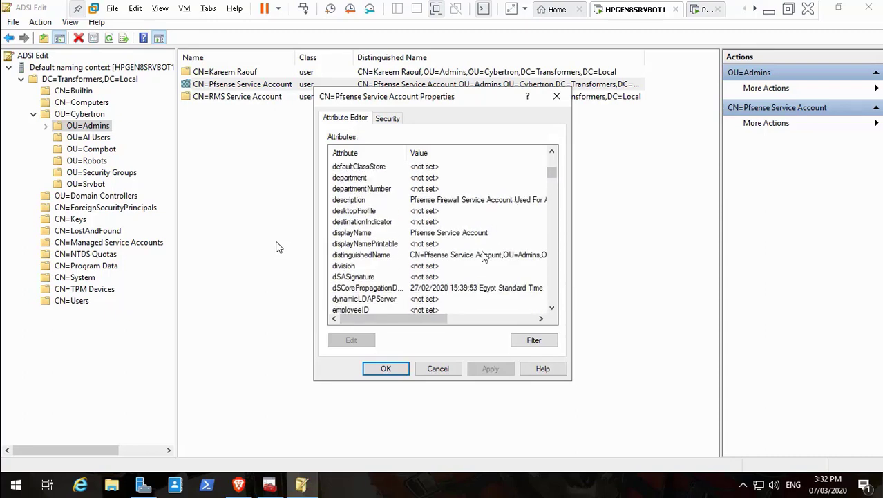
{"action": "left_click", "coordinate": [484, 255]}
{"action": "left_click", "coordinate": [351, 339]}
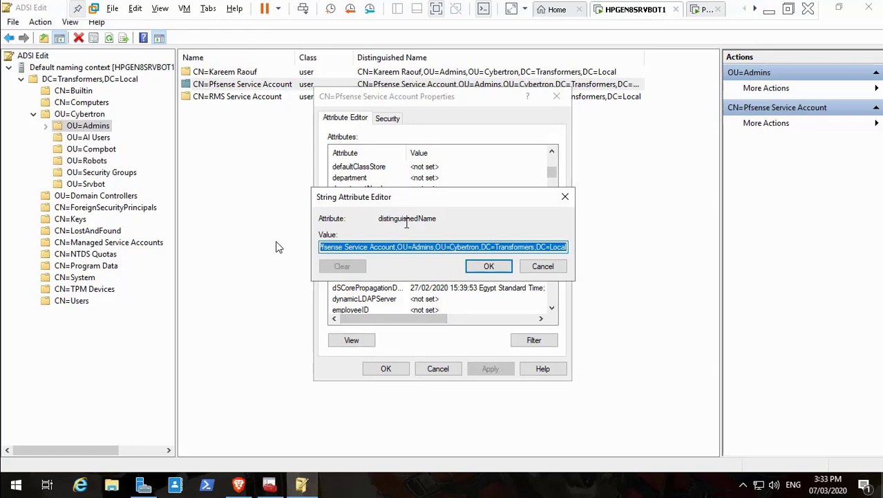
{"action": "left_click", "coordinate": [489, 266]}
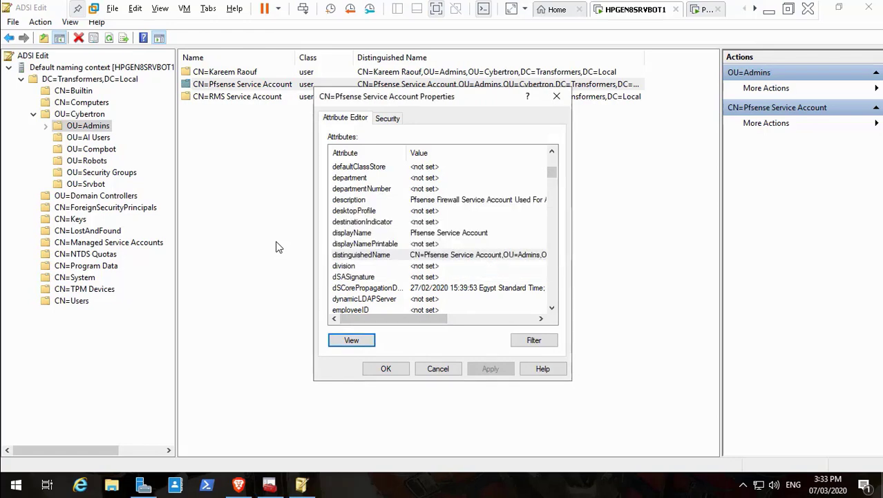
- Paste the service account DN into pfSense's LDAP Server User DN, then minimise the VM
{"action": "left_click", "coordinate": [239, 487]}
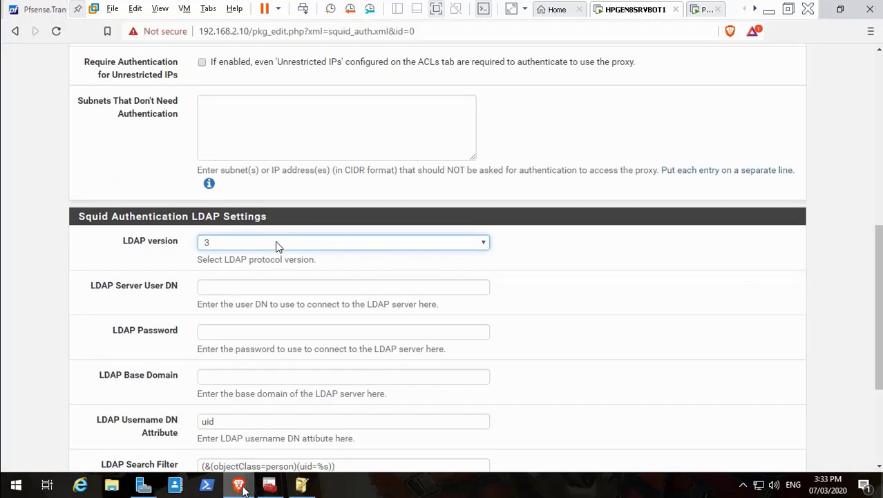
{"action": "left_click", "coordinate": [318, 283]}
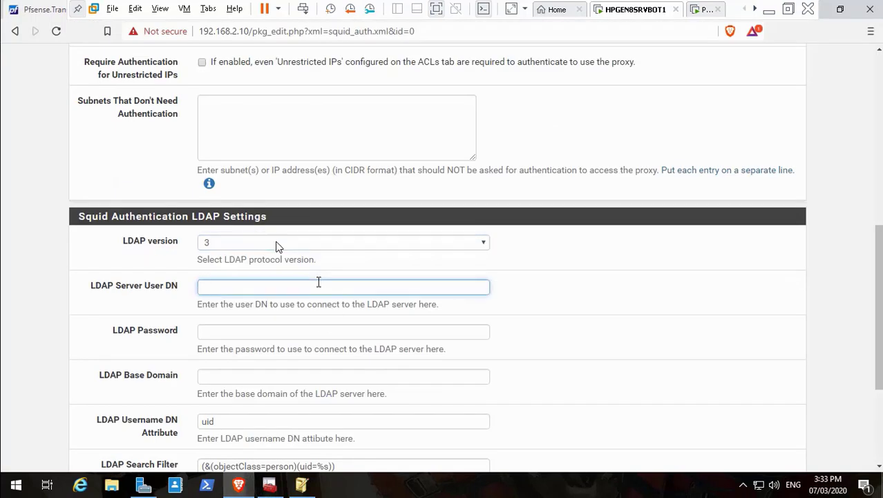
{"action": "key", "text": "ctrl+v"}
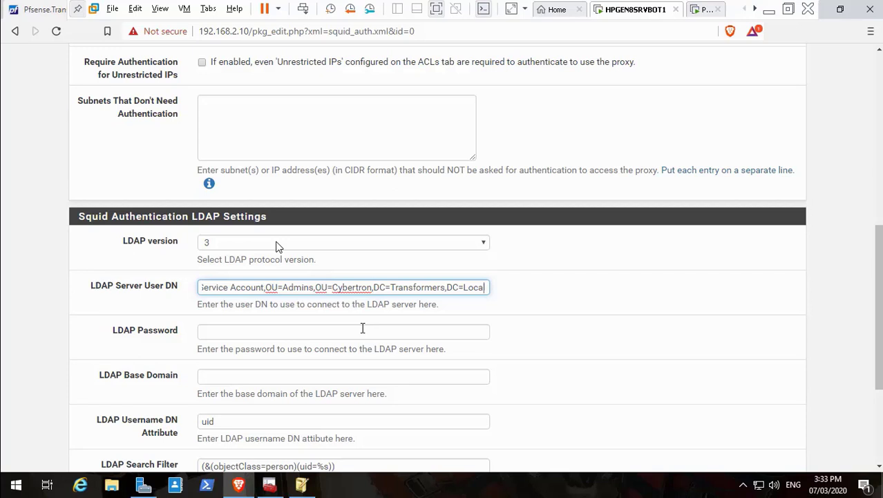
{"action": "key", "text": "Left"}
{"action": "key", "text": "Left"}
{"action": "key", "text": "Left"}
{"action": "key", "text": "Left"}
{"action": "key", "text": "Left"}
{"action": "key", "text": "Left"}
{"action": "key", "text": "Left"}
{"action": "key", "text": "Left"}
{"action": "key", "text": "Left"}
{"action": "key", "text": "Left"}
{"action": "key", "text": "Left"}
{"action": "key", "text": "Left"}
{"action": "key", "text": "Left"}
{"action": "key", "text": "Left"}
{"action": "key", "text": "Left"}
{"action": "key", "text": "Left"}
{"action": "key", "text": "Left"}
{"action": "key", "text": "Left"}
{"action": "key", "text": "Left"}
{"action": "key", "text": "Left"}
{"action": "key", "text": "Left"}
{"action": "key", "text": "Left"}
{"action": "key", "text": "Left"}
{"action": "key", "text": "Left"}
{"action": "key", "text": "Left"}
{"action": "key", "text": "Left"}
{"action": "key", "text": "Left"}
{"action": "key", "text": "Left"}
{"action": "key", "text": "Left"}
{"action": "key", "text": "Left"}
{"action": "key", "text": "Left"}
{"action": "key", "text": "Left"}
{"action": "key", "text": "Left"}
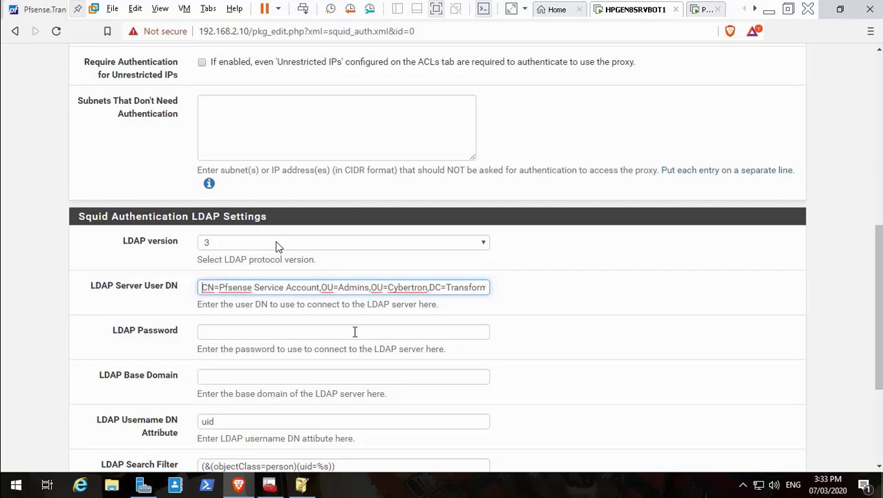
{"action": "left_click", "coordinate": [354, 329]}
{"action": "left_click", "coordinate": [769, 9]}
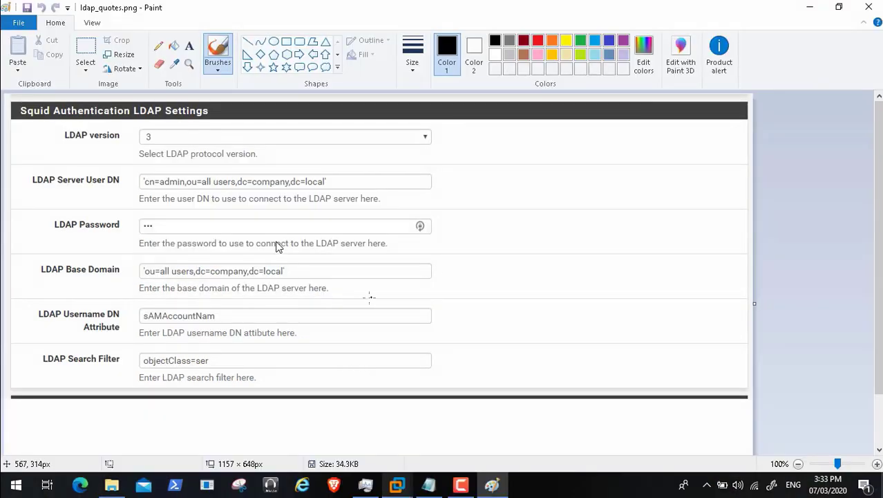
- Replace the Paint reference with ldap_no_quotes.png, then return to the HPGEN8SRVBOT1 VM
{"action": "left_click", "coordinate": [870, 7]}
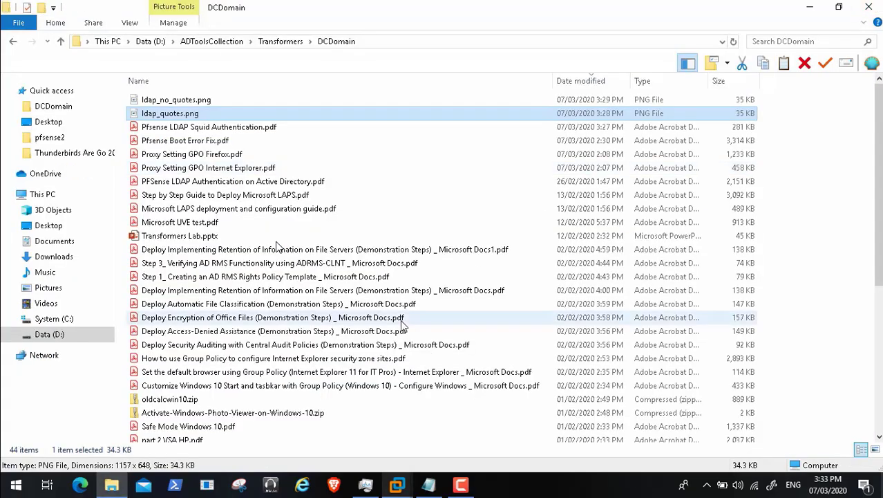
{"action": "double_click", "coordinate": [221, 101]}
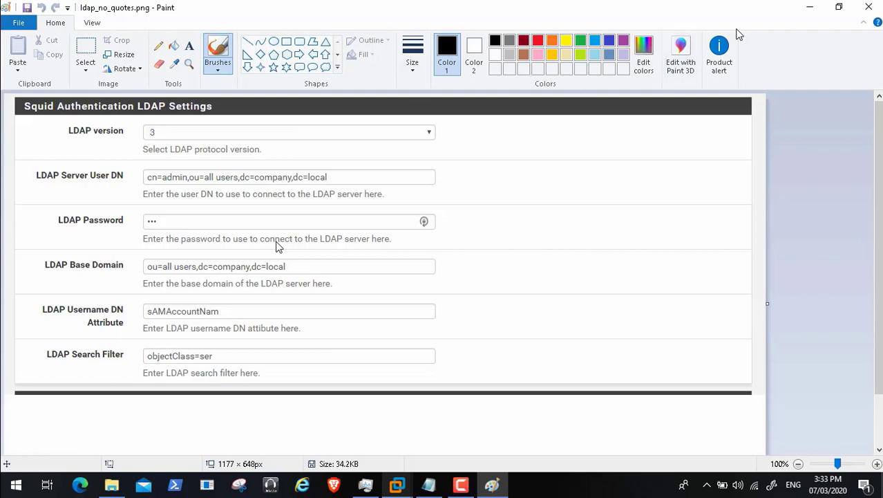
{"action": "left_click", "coordinate": [810, 9]}
{"action": "mouse_move", "coordinate": [398, 484]}
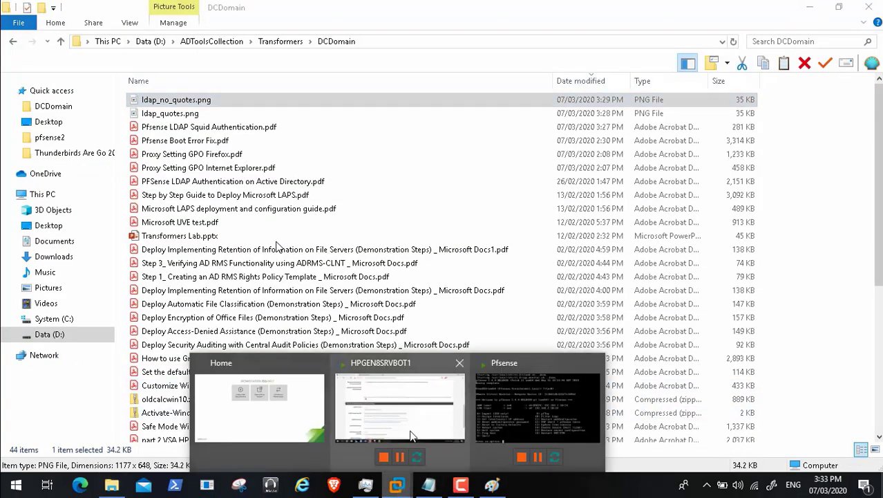
{"action": "left_click", "coordinate": [429, 420]}
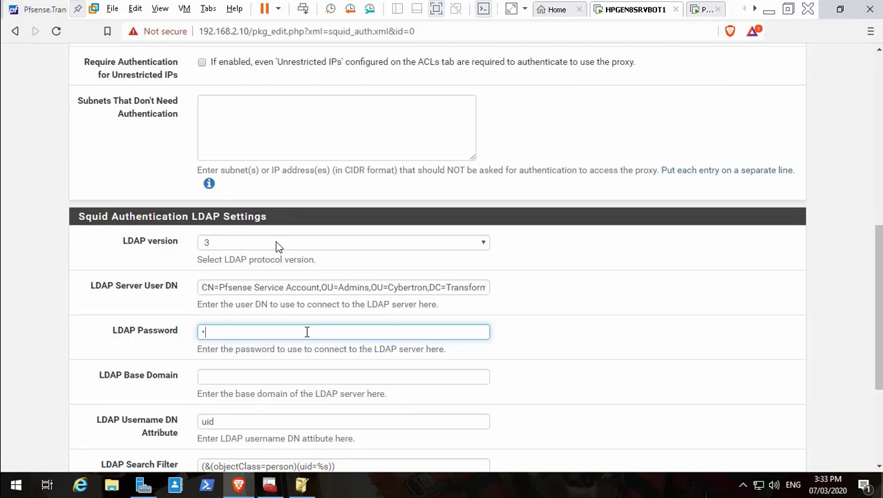
- Enter the service account password in LDAP Password, then minimise the VM
{"action": "type", "text": "••••••••"}
{"action": "left_click", "coordinate": [267, 372]}
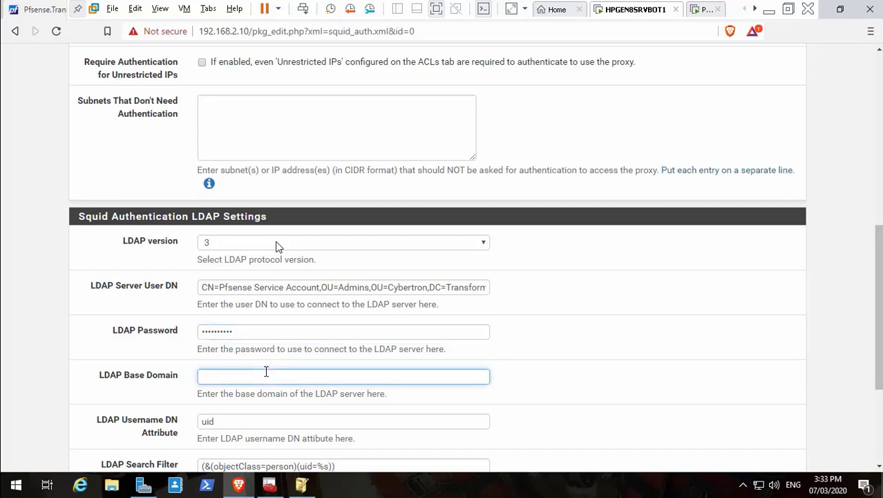
{"action": "left_click", "coordinate": [769, 14]}
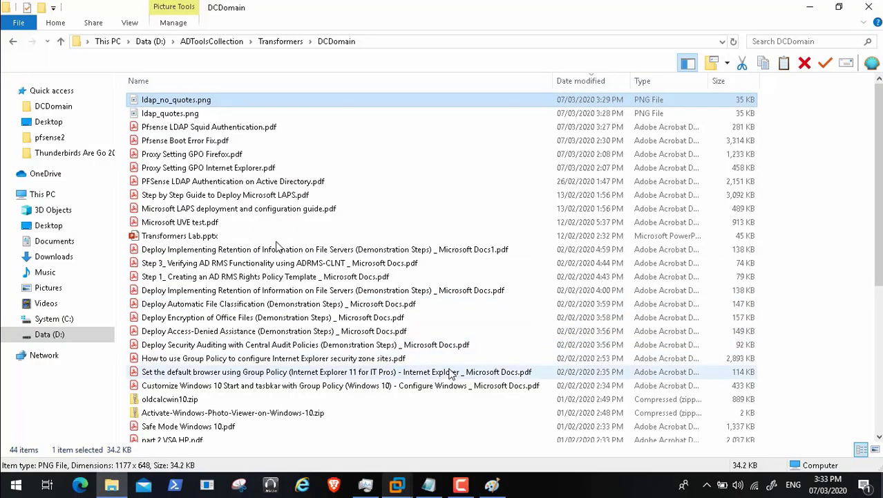
- Check the ldap_no_quotes.png reference, then return to the VM's pfSense LDAP settings page
{"action": "left_click", "coordinate": [499, 485]}
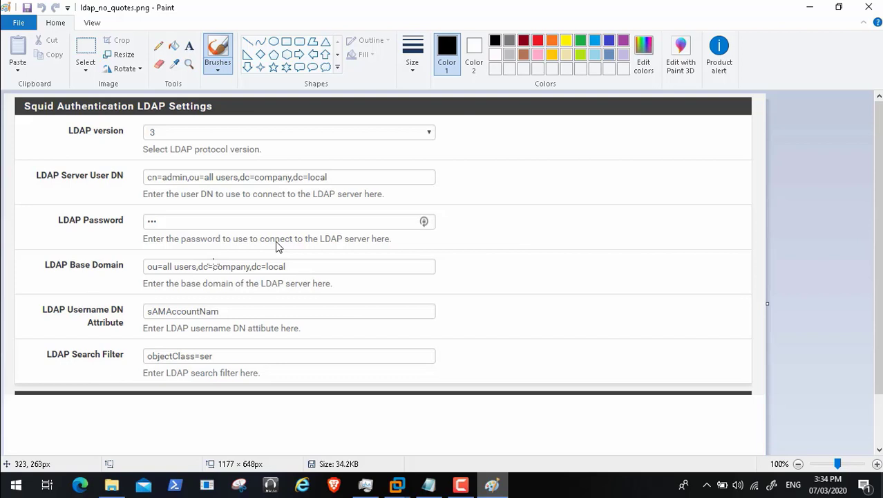
{"action": "left_click", "coordinate": [399, 488]}
{"action": "left_click", "coordinate": [383, 419]}
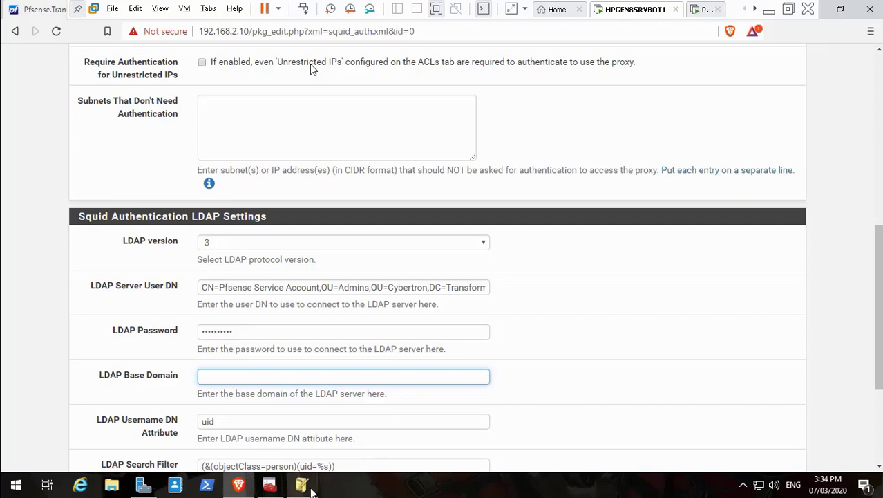
- Copy OU=AI Users' distinguishedName from its ADSI Edit properties, then return to pfSense in Brave
{"action": "left_click", "coordinate": [304, 485]}
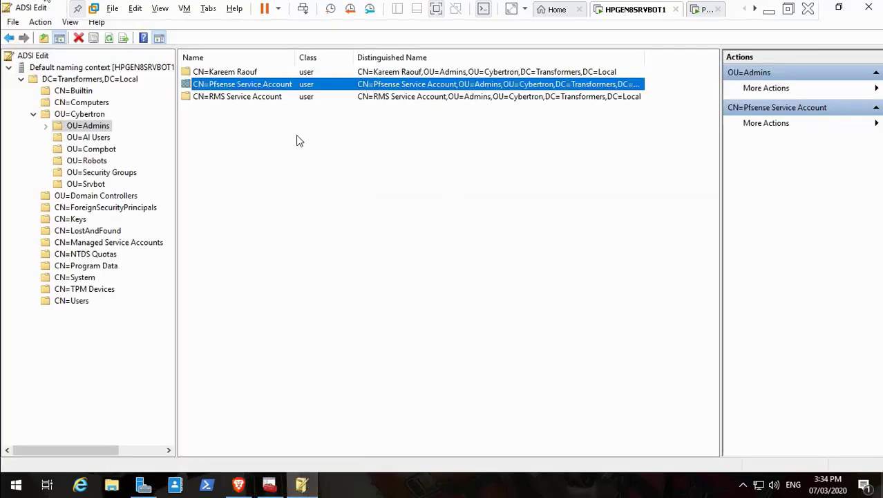
{"action": "left_click", "coordinate": [100, 139]}
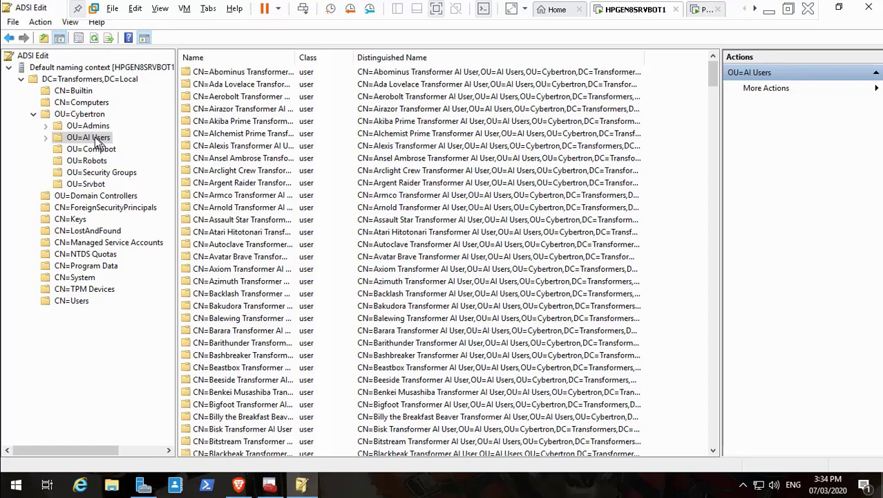
{"action": "right_click", "coordinate": [99, 138]}
{"action": "left_click", "coordinate": [160, 280]}
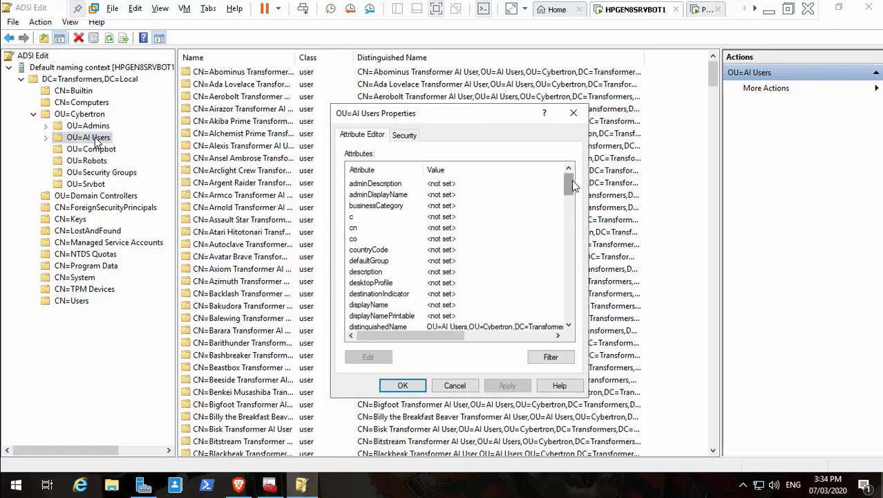
{"action": "left_click_drag", "start_coordinate": [572, 185], "coordinate": [572, 195]}
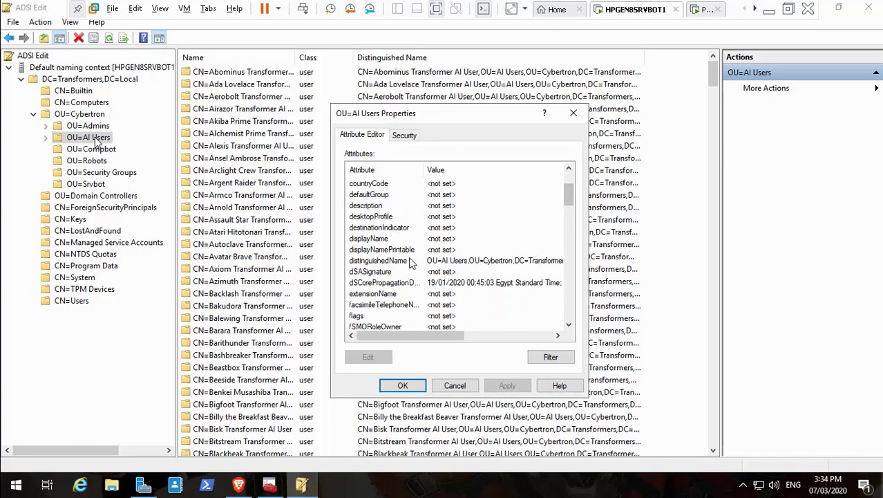
{"action": "left_click", "coordinate": [406, 262]}
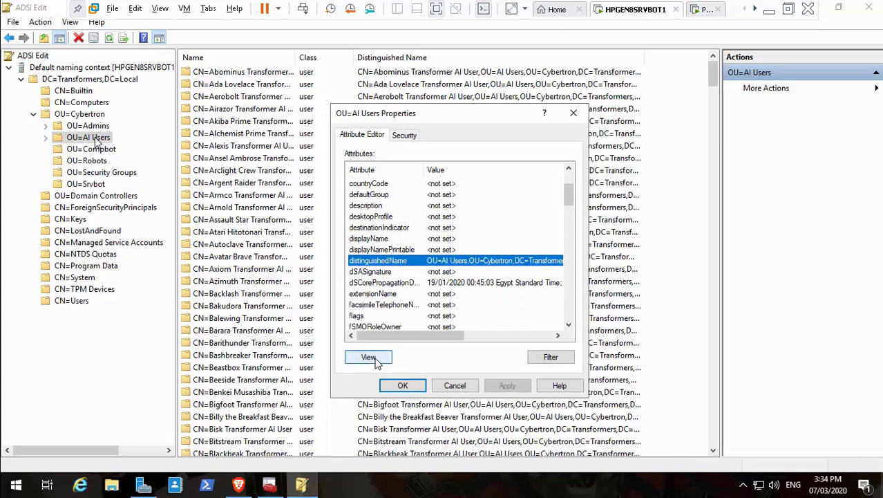
{"action": "left_click", "coordinate": [376, 362]}
{"action": "key", "text": "ctrl+c"}
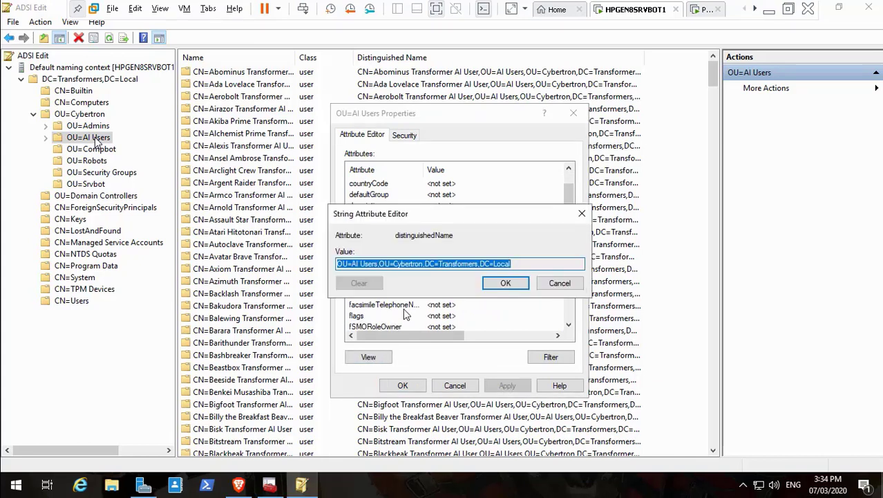
{"action": "left_click", "coordinate": [237, 486]}
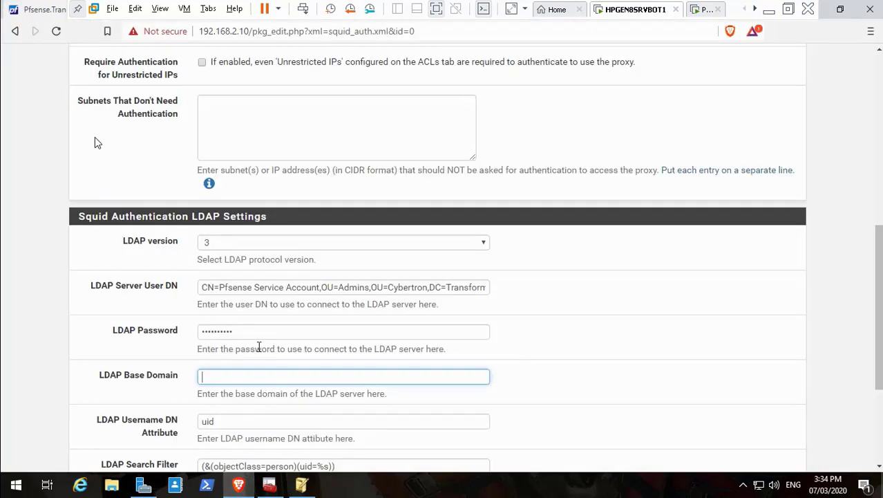
- Paste OU=AI Users,OU=Cybertron,DC=Transformers,DC=Local into LDAP Base Domain, then minimise the VM
{"action": "key", "text": "ctrl+v"}
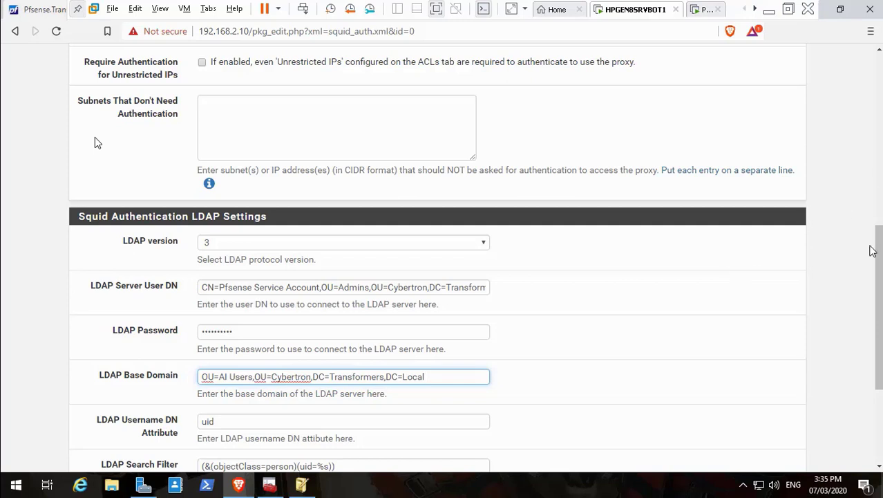
{"action": "left_click_drag", "start_coordinate": [878, 251], "coordinate": [880, 296]}
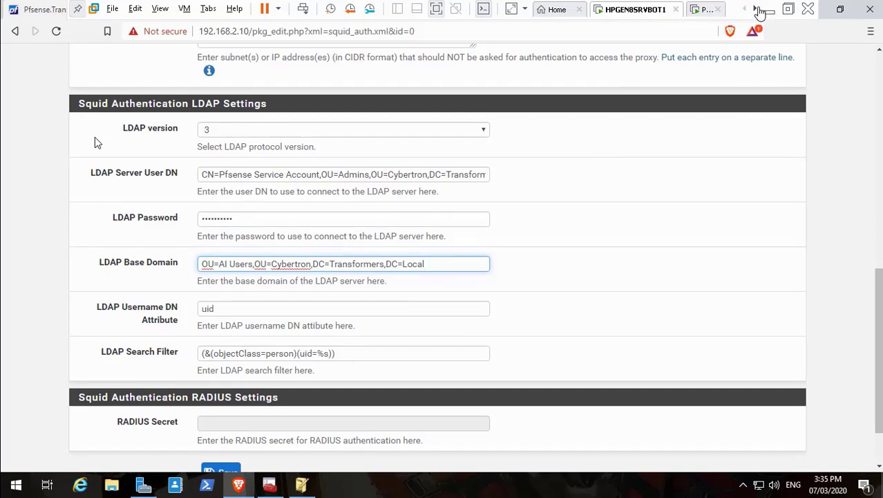
{"action": "left_click", "coordinate": [766, 10]}
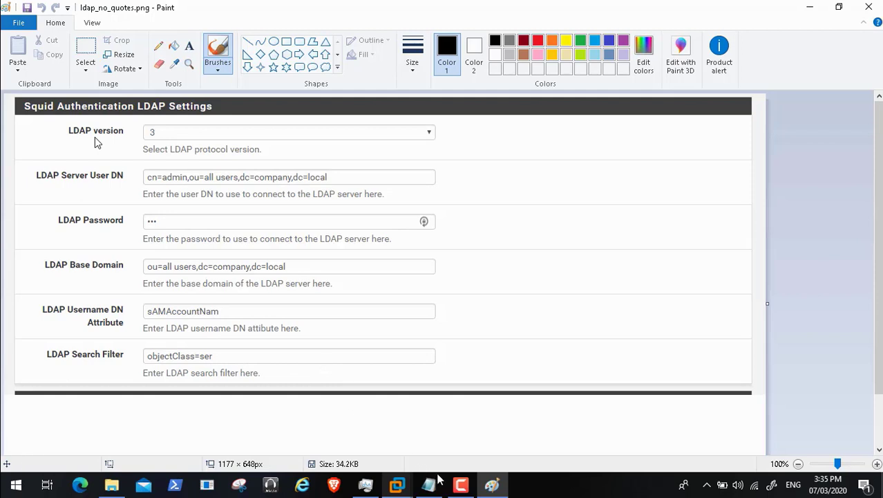
- Restore the server VM and select the LDAP Username DN Attribute field
{"action": "mouse_move", "coordinate": [412, 484]}
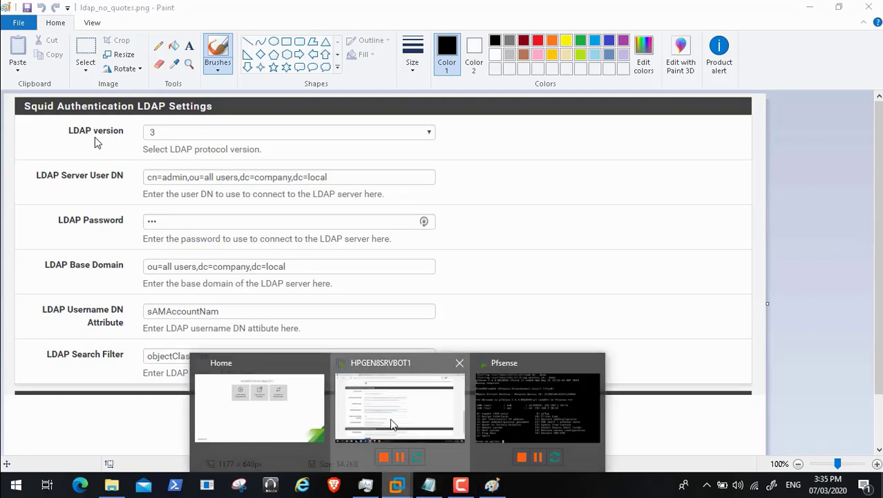
{"action": "left_click", "coordinate": [392, 424]}
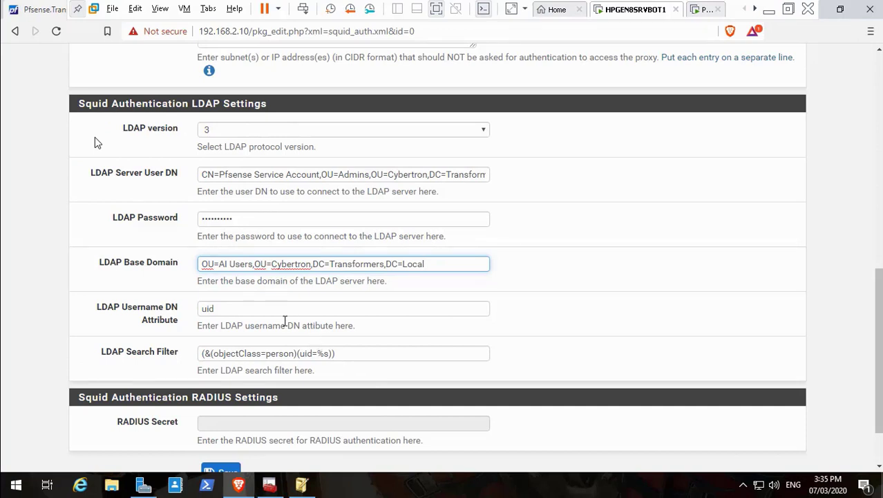
{"action": "left_click", "coordinate": [267, 308]}
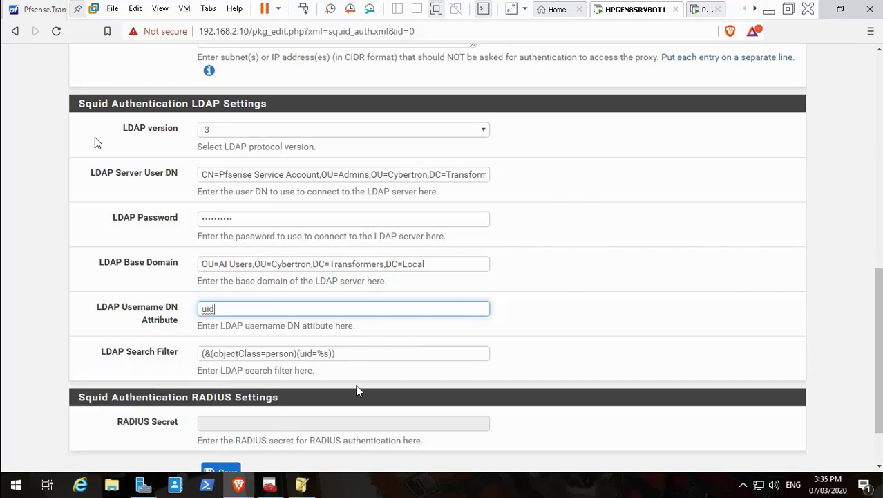
- Cancel ADSI Edit's string editor and AI Users properties dialogs, then minimise the VM
{"action": "key", "text": "alt+Tab"}
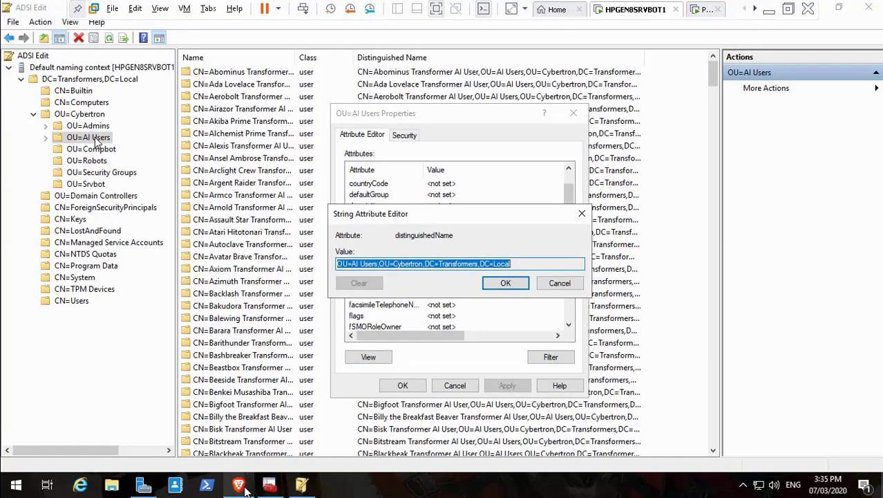
{"action": "left_click", "coordinate": [561, 285]}
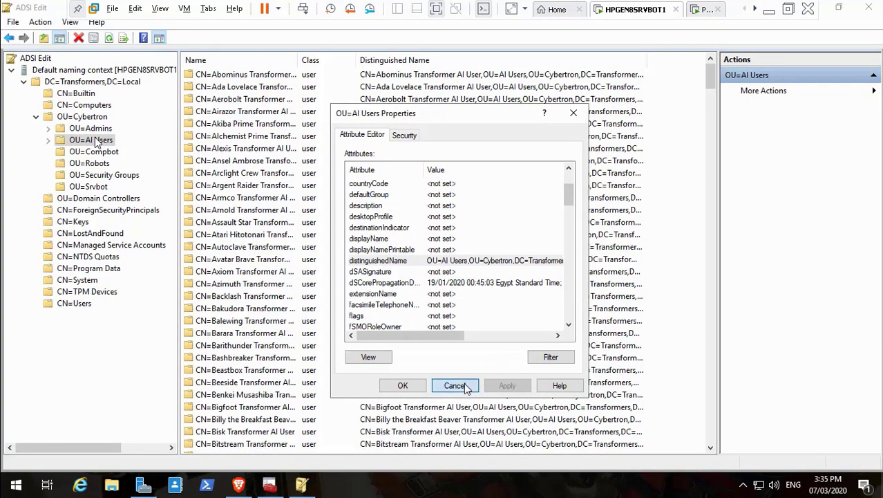
{"action": "left_click", "coordinate": [454, 385]}
{"action": "left_click", "coordinate": [769, 10]}
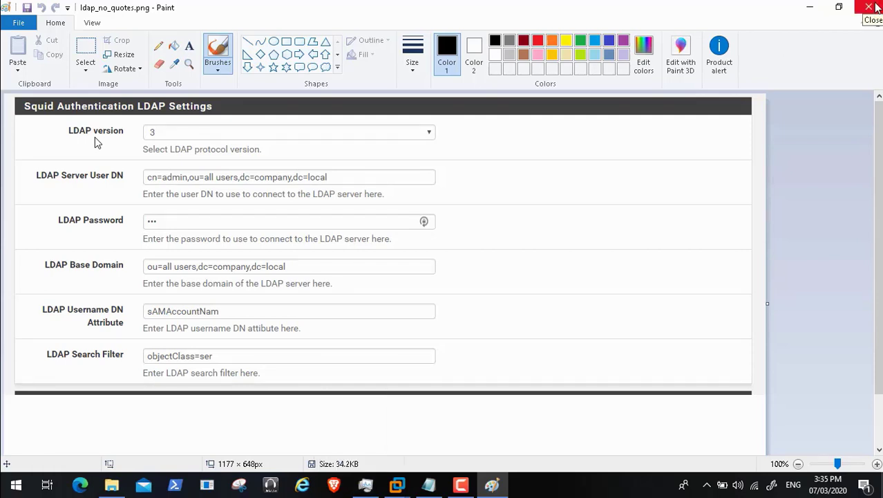
- Close the ldap_no_quotes.png Paint screenshot, the DCDomain folder and the Pfsense LDAP Squid Authentication PDF
{"action": "left_click", "coordinate": [872, 7]}
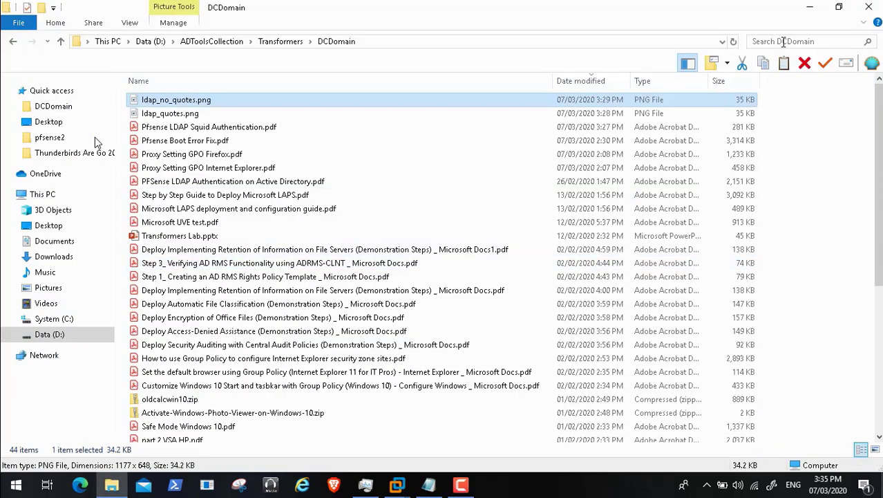
{"action": "left_click", "coordinate": [255, 128]}
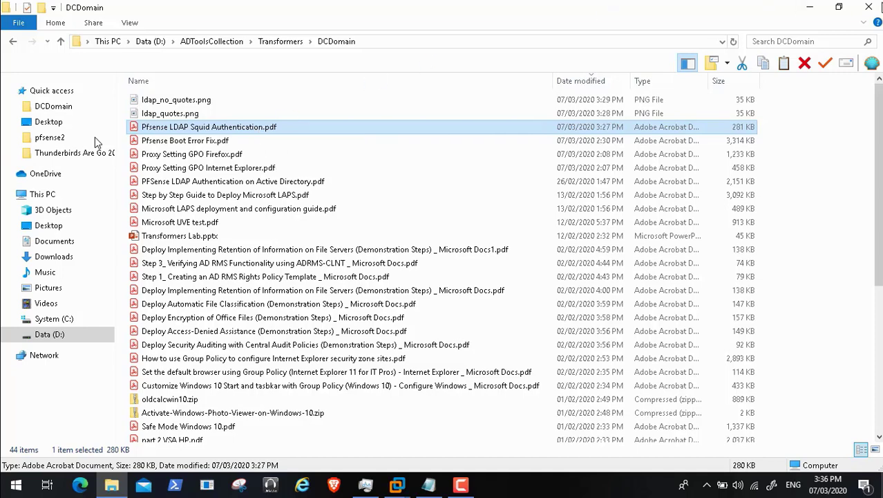
{"action": "left_click", "coordinate": [871, 7]}
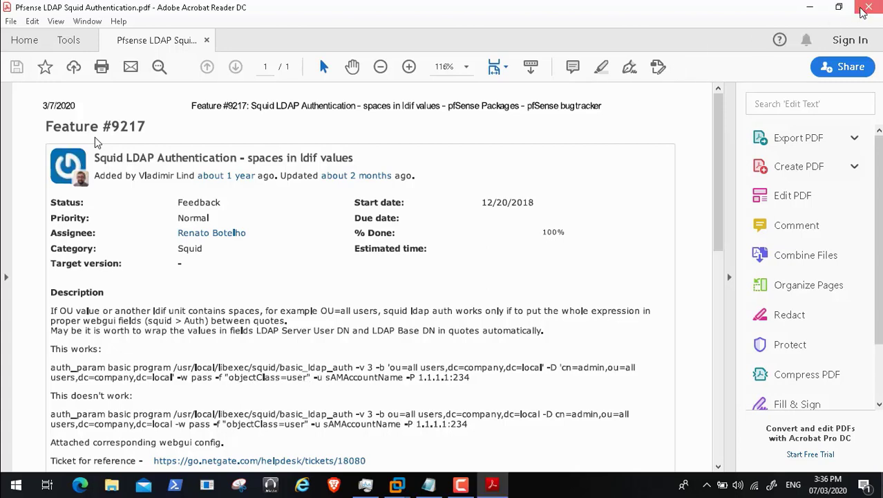
{"action": "key", "text": "alt+F4"}
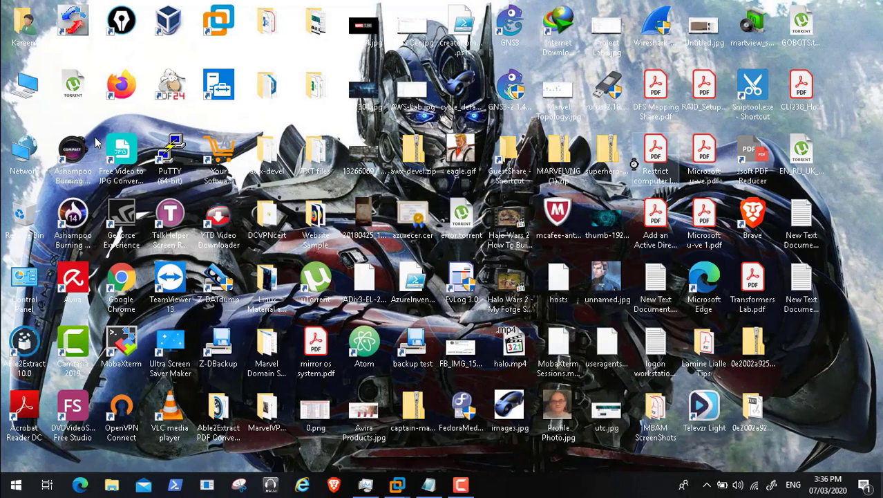
- Reopen the Feature #9217 issue in Brave and set LDAP Username DN Attribute to sAMAccountName
{"action": "left_click", "coordinate": [333, 486]}
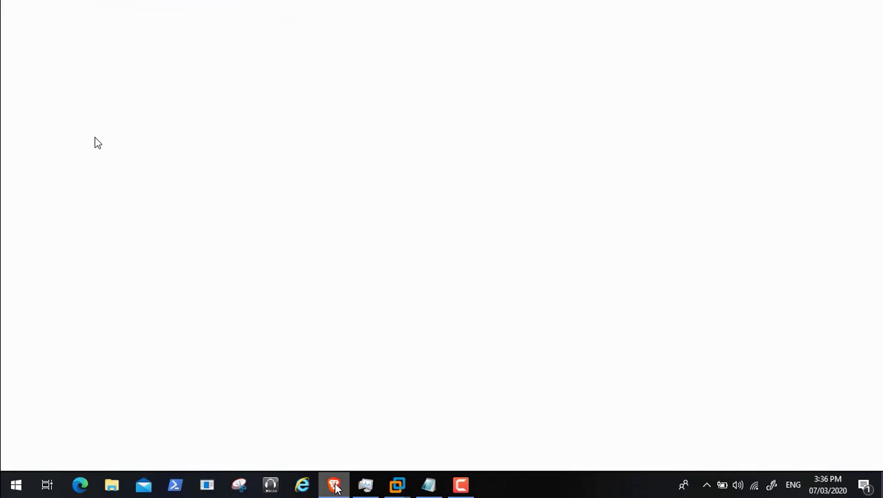
{"action": "left_click", "coordinate": [869, 30]}
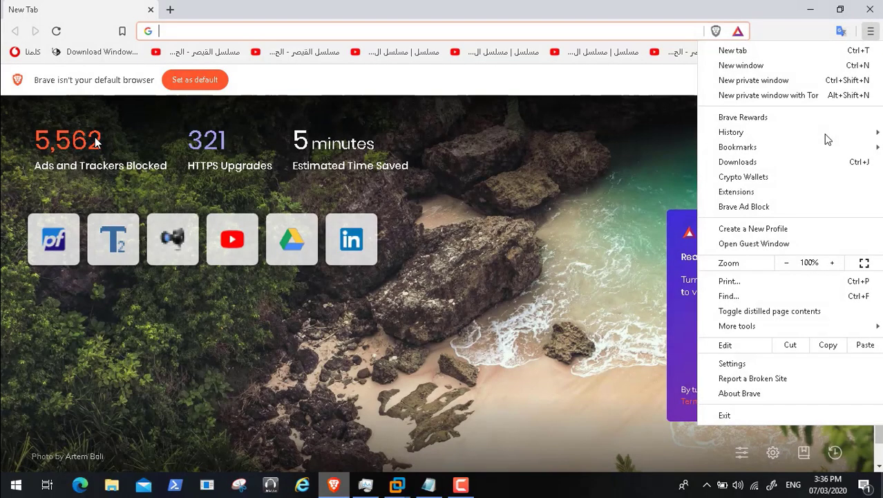
{"action": "mouse_move", "coordinate": [848, 134]}
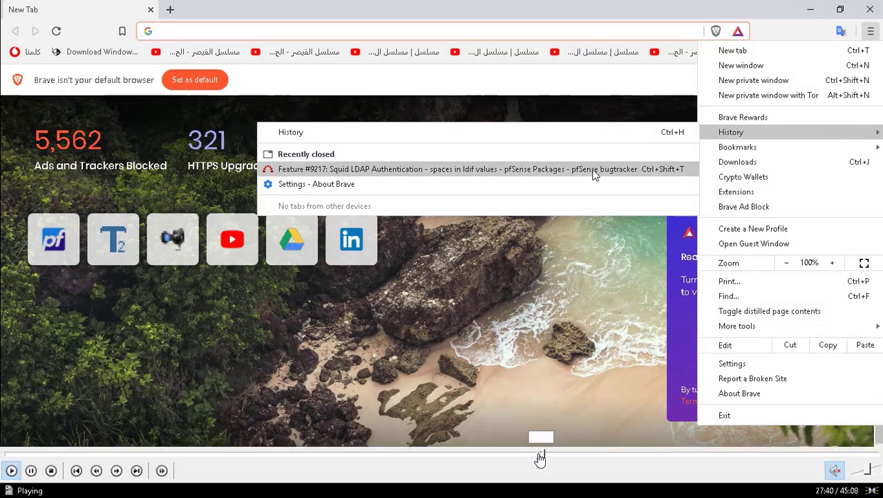
{"action": "left_click", "coordinate": [593, 170]}
{"action": "left_click", "coordinate": [546, 454]}
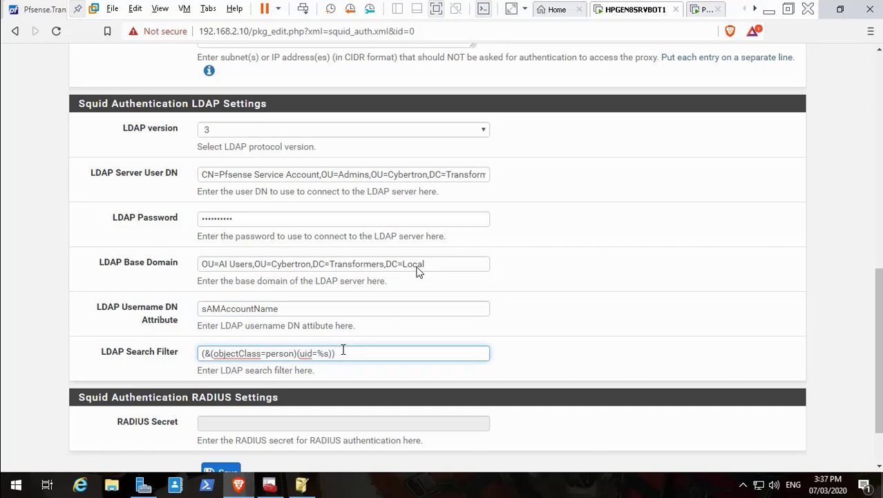
- Clear the LDAP Search Filter text and minimise VMware to view the Redmine issue
{"action": "key", "text": "BackSpace"}
{"action": "key", "text": "BackSpace"}
{"action": "key", "text": "BackSpace"}
{"action": "key", "text": "BackSpace"}
{"action": "key", "text": "BackSpace"}
{"action": "key", "text": "BackSpace"}
{"action": "key", "text": "BackSpace"}
{"action": "key", "text": "BackSpace"}
{"action": "key", "text": "BackSpace"}
{"action": "key", "text": "BackSpace"}
{"action": "key", "text": "BackSpace"}
{"action": "key", "text": "BackSpace"}
{"action": "key", "text": "BackSpace"}
{"action": "key", "text": "BackSpace"}
{"action": "key", "text": "BackSpace"}
{"action": "key", "text": "BackSpace"}
{"action": "key", "text": "BackSpace"}
{"action": "key", "text": "BackSpace"}
{"action": "key", "text": "BackSpace"}
{"action": "key", "text": "BackSpace"}
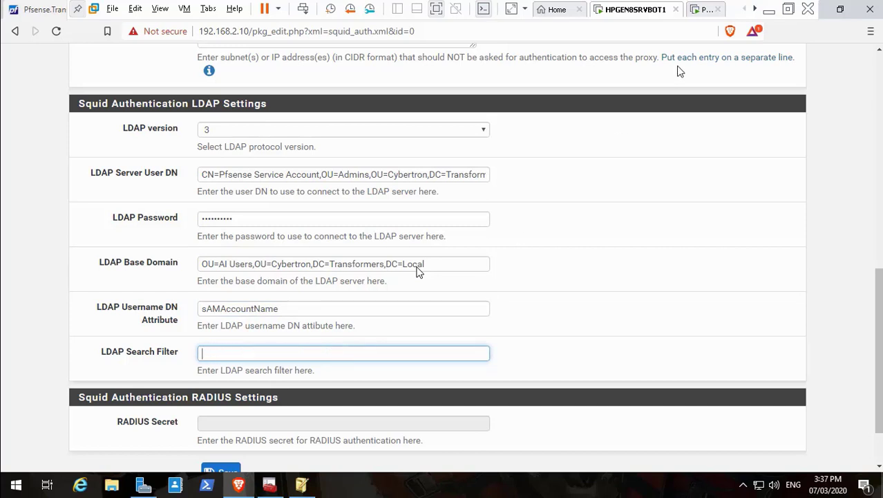
{"action": "left_click", "coordinate": [770, 12]}
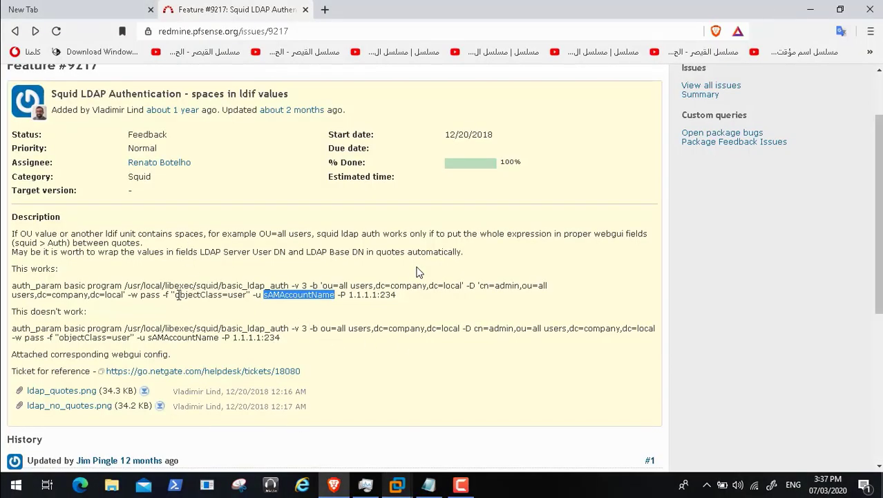
- Copy objectClass=user from issue #9217, view the ldap_quotes.png attachment, then return to the VM
{"action": "left_click_drag", "start_coordinate": [175, 295], "coordinate": [241, 295]}
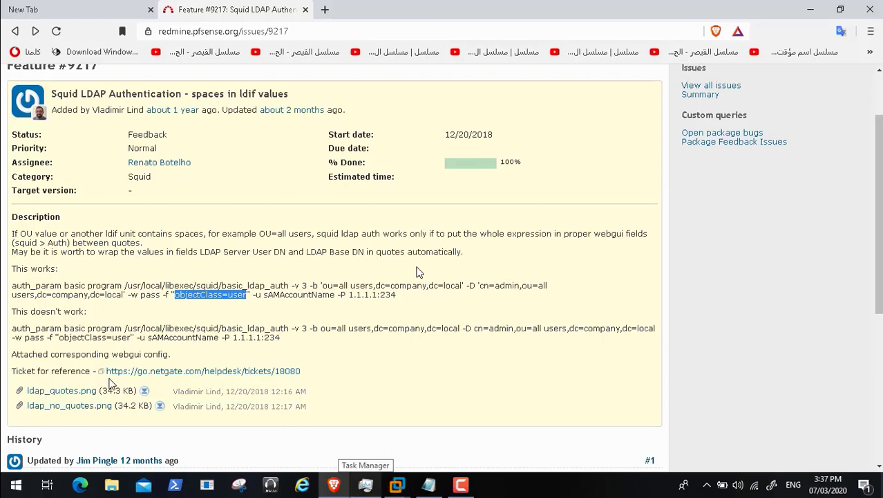
{"action": "left_click", "coordinate": [90, 392]}
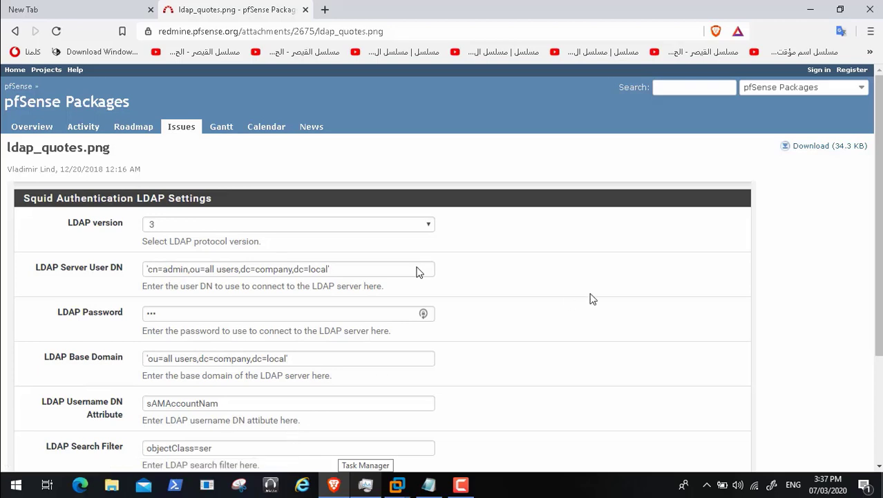
{"action": "left_click", "coordinate": [805, 12]}
{"action": "mouse_move", "coordinate": [397, 483]}
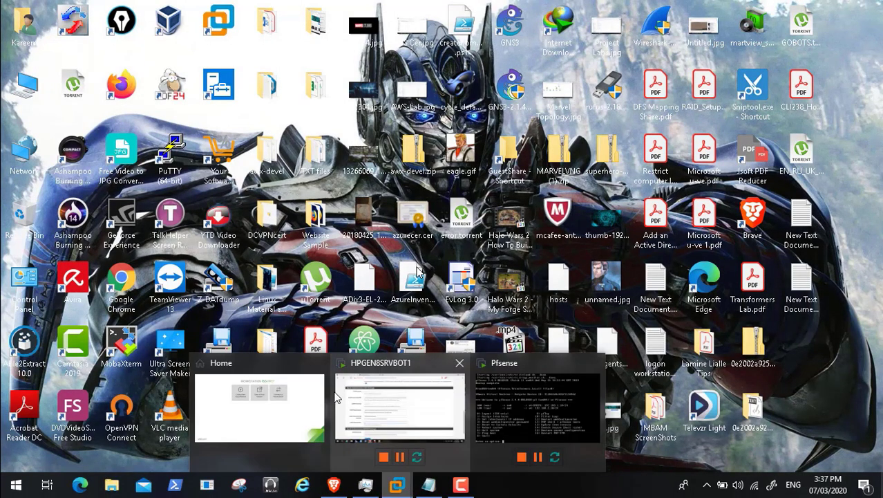
{"action": "left_click", "coordinate": [388, 414]}
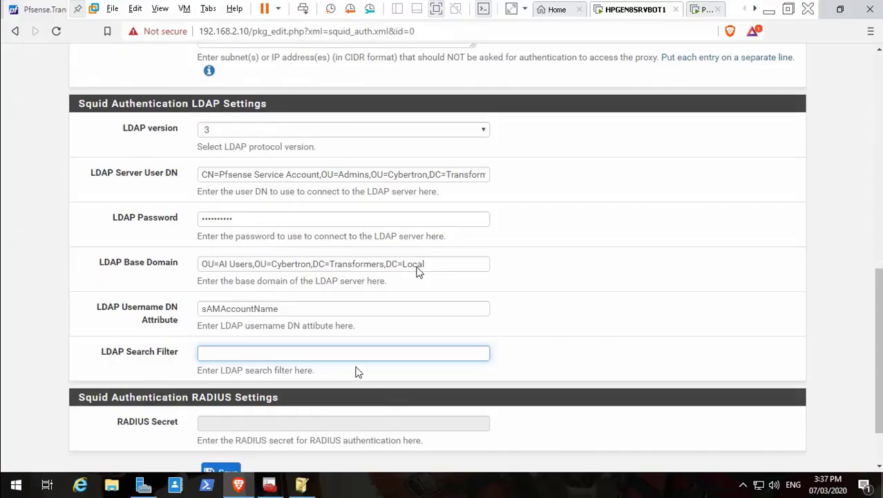
- Paste objectClass=user into LDAP Search Filter and save the Squid authentication settings
{"action": "type", "text": "objectClass=user"}
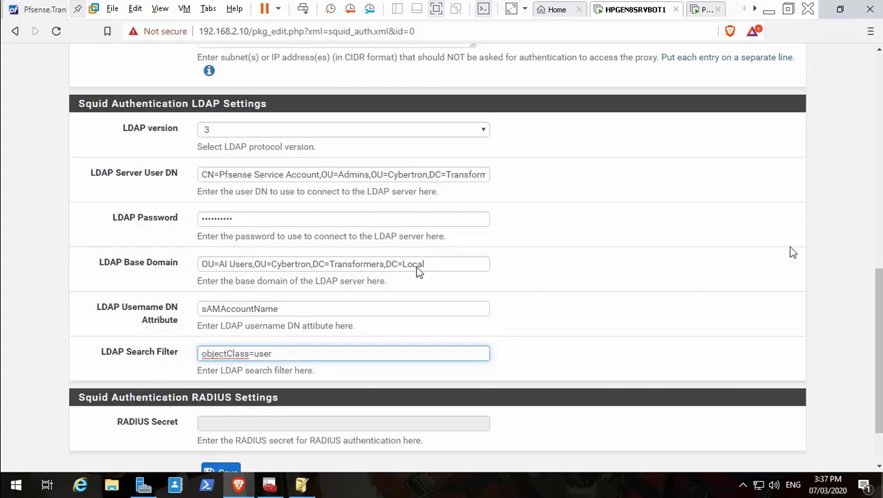
{"action": "scroll", "coordinate": [874, 336], "scroll_direction": "down", "scroll_amount": 2}
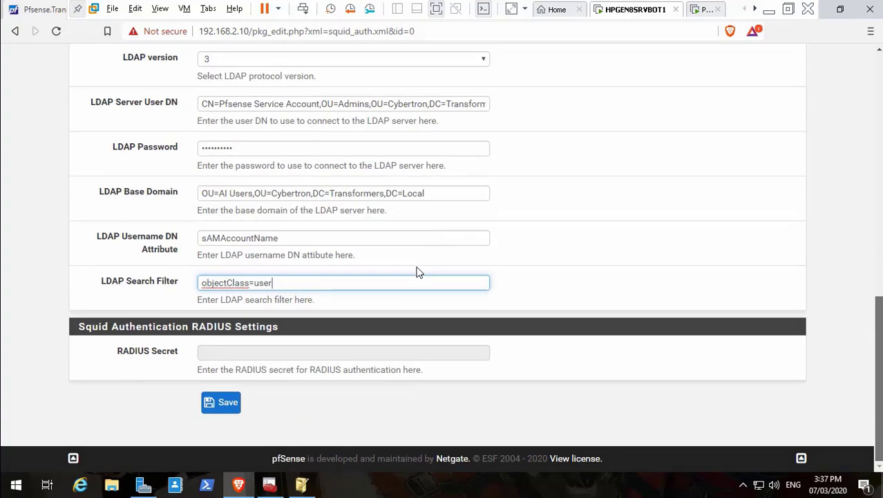
{"action": "scroll", "coordinate": [418, 272], "scroll_direction": "up", "scroll_amount": 5}
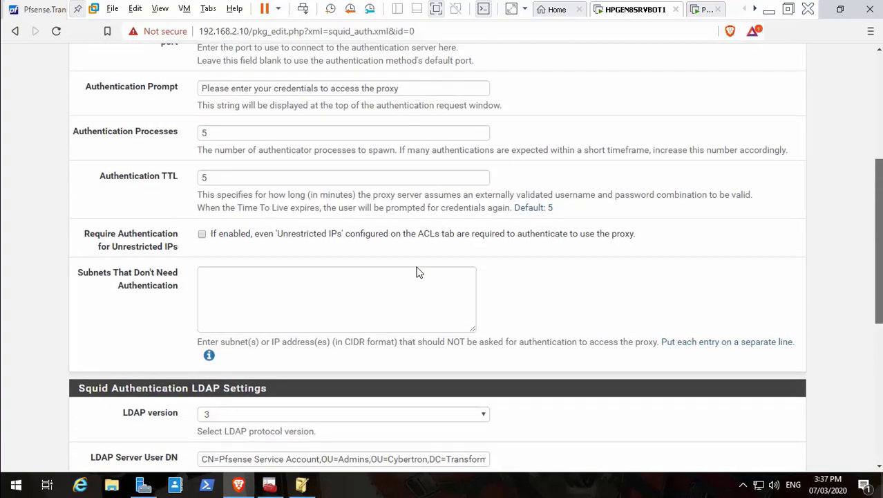
{"action": "scroll", "coordinate": [417, 271], "scroll_direction": "up", "scroll_amount": 5}
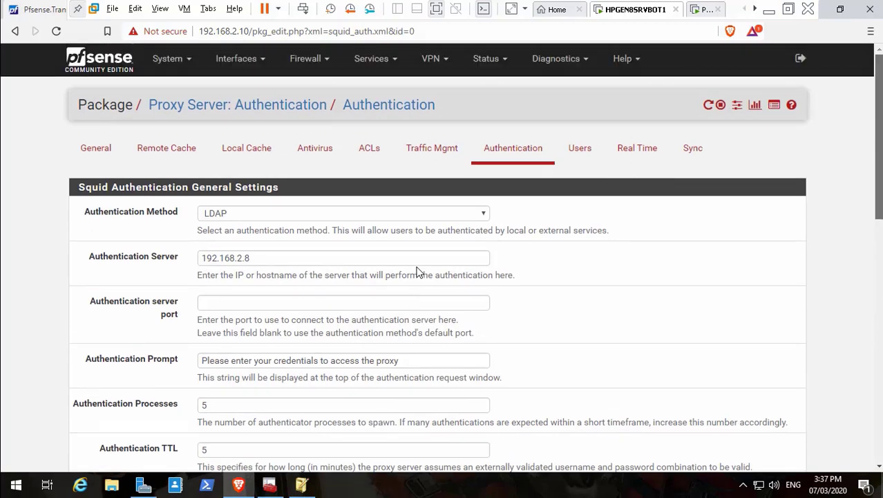
{"action": "scroll", "coordinate": [417, 272], "scroll_direction": "down", "scroll_amount": 10}
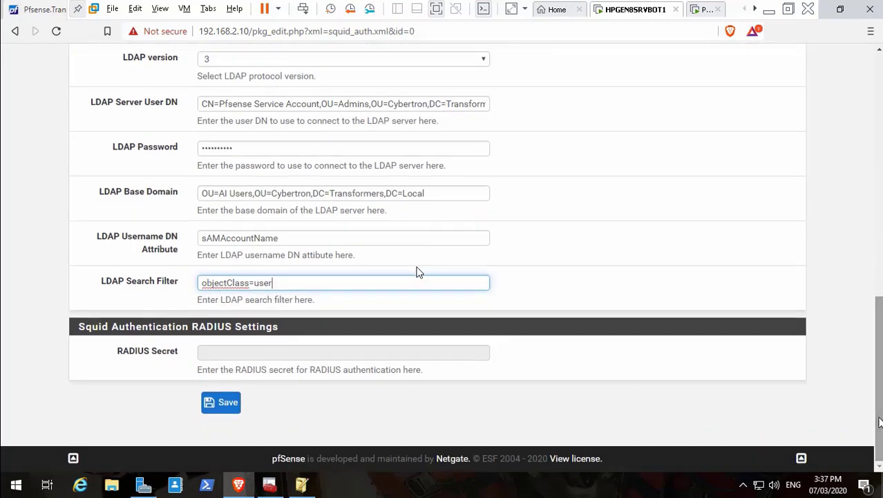
{"action": "left_click", "coordinate": [229, 404]}
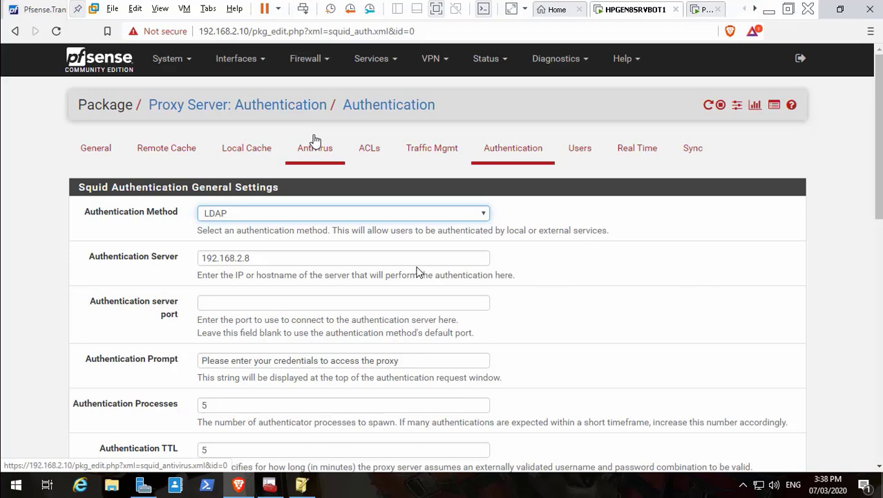
- Review the proxy General settings (Squid enabled on LAN, port 3128) and open the Services menu
{"action": "left_click", "coordinate": [97, 158]}
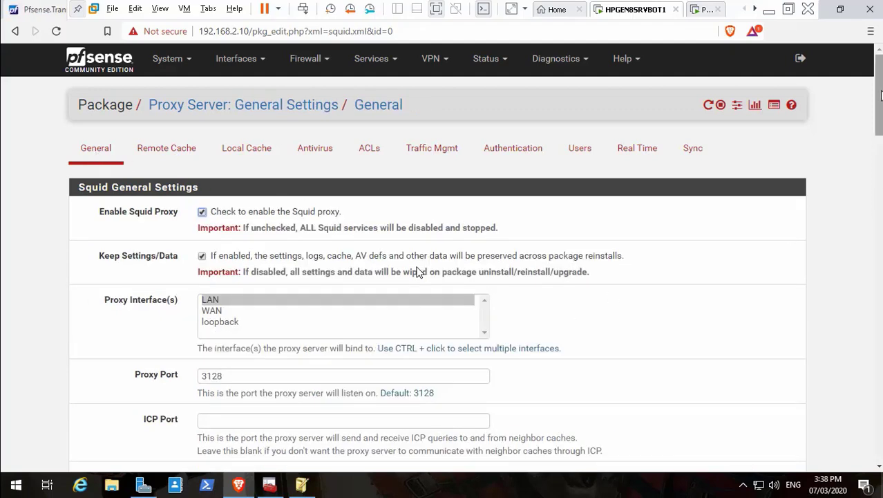
{"action": "scroll", "coordinate": [417, 272], "scroll_direction": "down", "scroll_amount": 8}
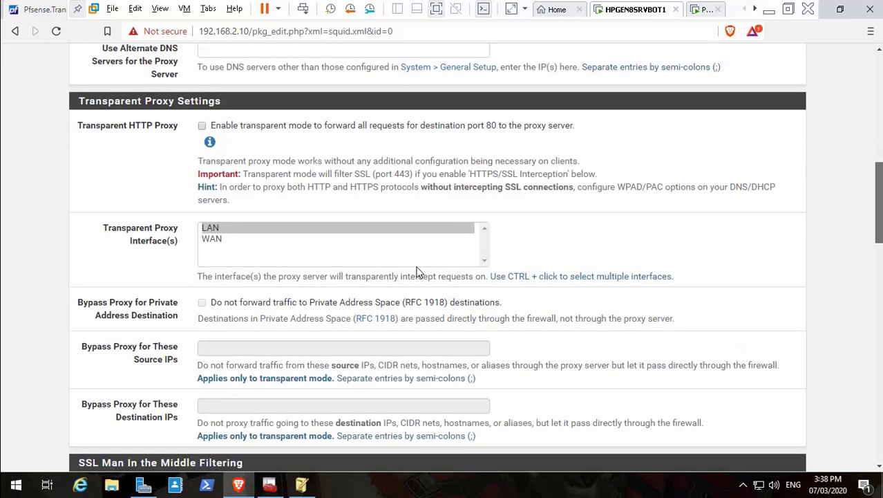
{"action": "scroll", "coordinate": [416, 272], "scroll_direction": "down", "scroll_amount": 10}
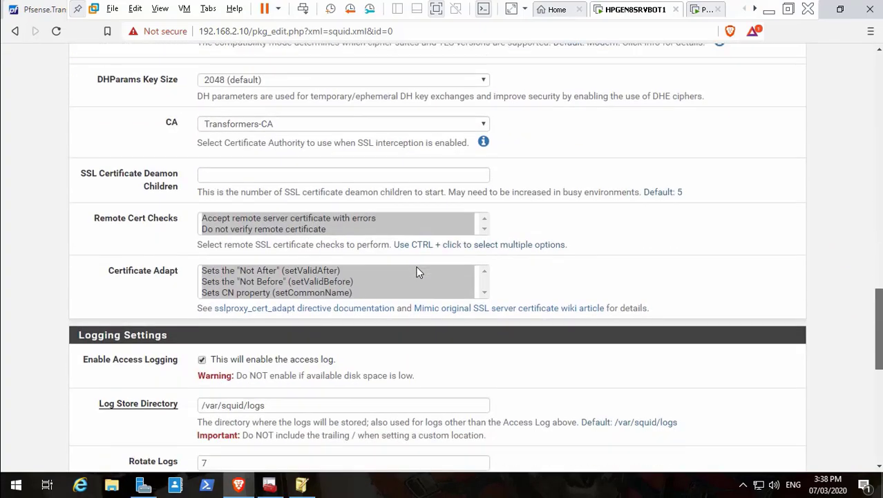
{"action": "scroll", "coordinate": [416, 272], "scroll_direction": "down", "scroll_amount": 8}
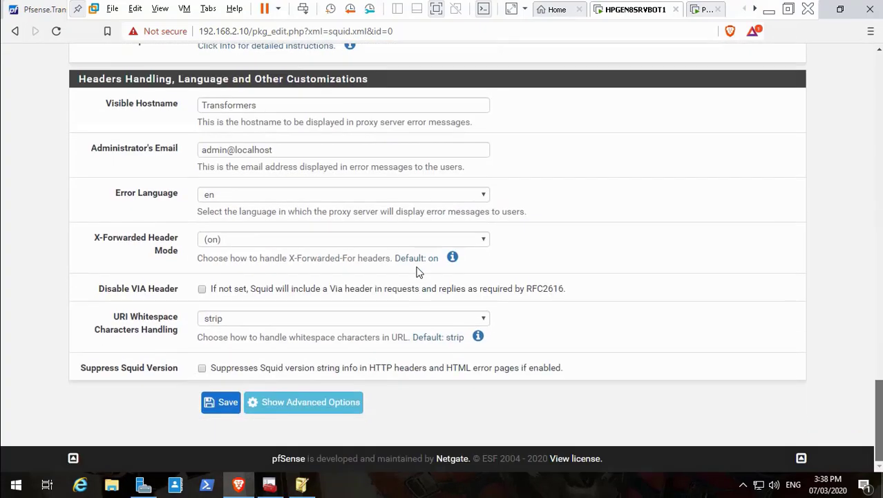
{"action": "scroll", "coordinate": [417, 272], "scroll_direction": "up", "scroll_amount": 20}
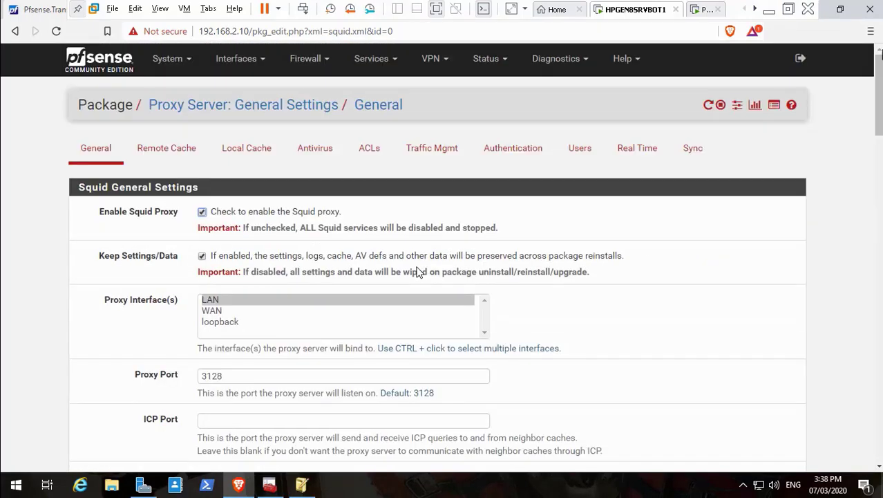
{"action": "left_click", "coordinate": [390, 62]}
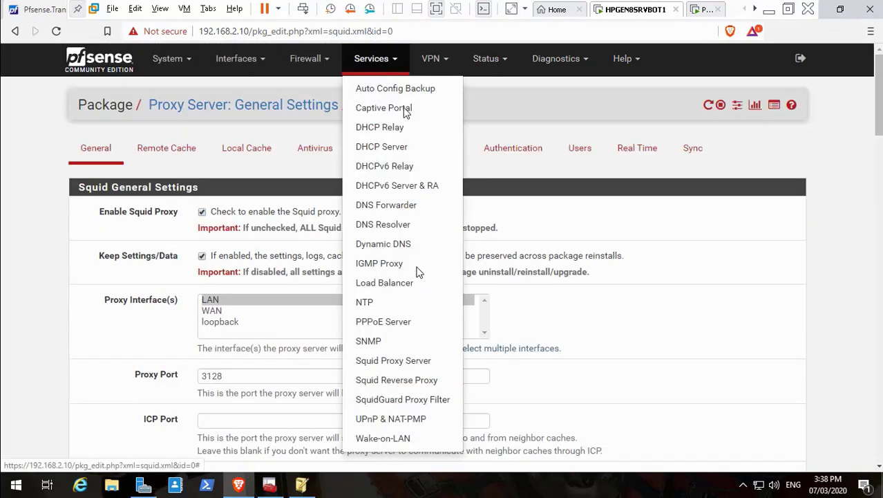
- Go to SquidGuard Proxy Filter's Groups ACL tab and add a new entry
{"action": "left_click", "coordinate": [430, 400]}
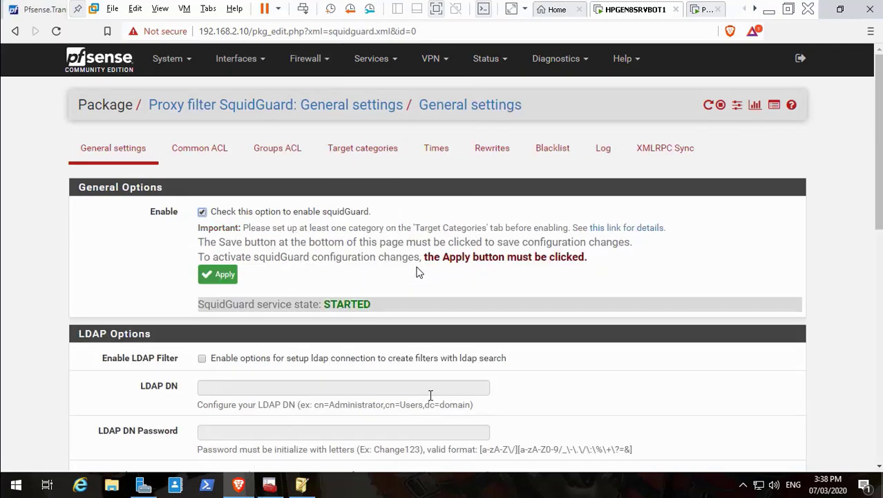
{"action": "left_click", "coordinate": [290, 159]}
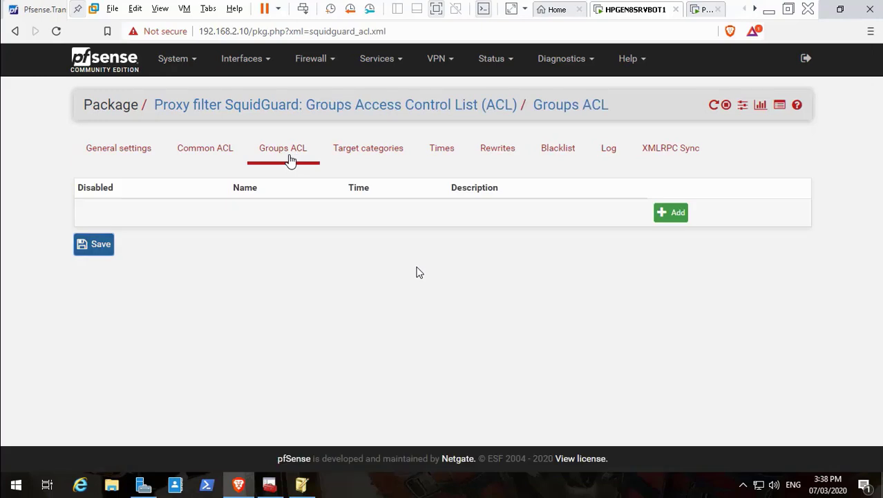
{"action": "left_click", "coordinate": [658, 213]}
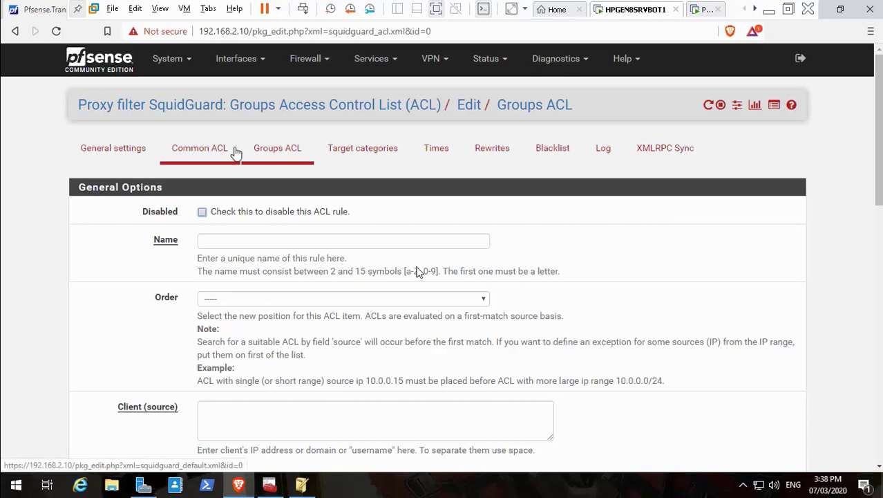
- In the Common ACL Target Rules List, clear the access setting for blk_BL_alcohol and blk_BL_dating
{"action": "left_click", "coordinate": [206, 154]}
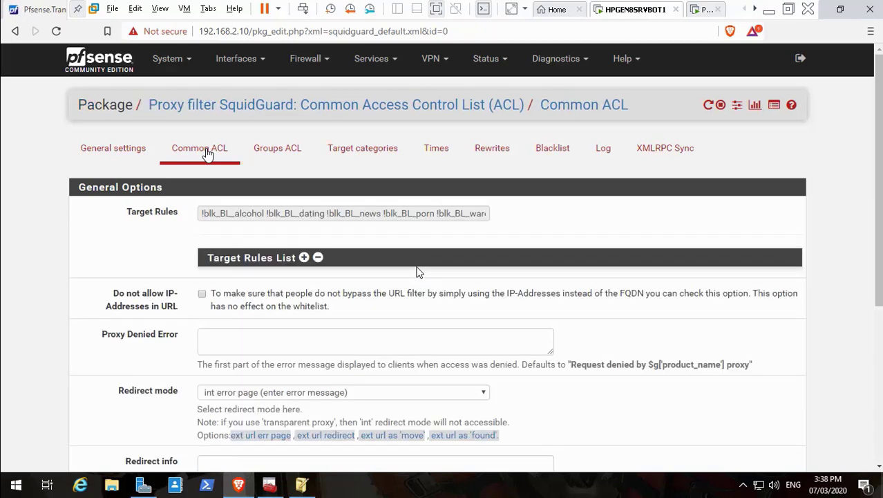
{"action": "left_click", "coordinate": [304, 258]}
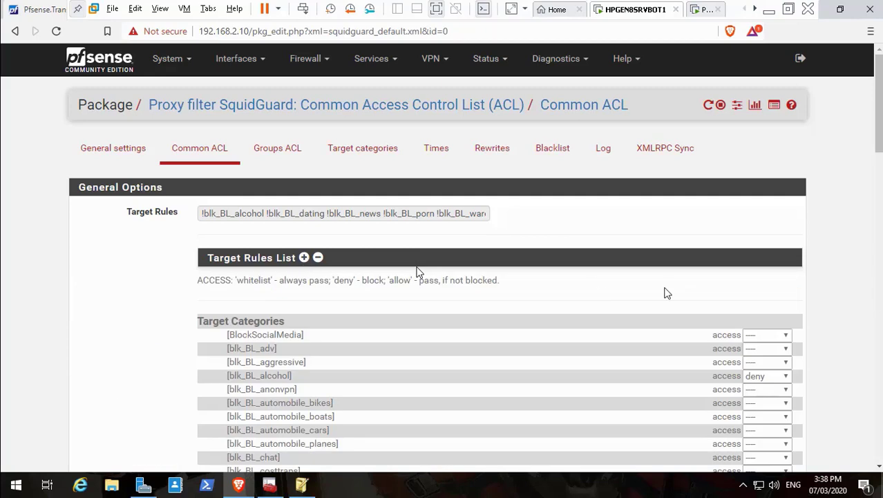
{"action": "scroll", "coordinate": [417, 272], "scroll_direction": "down", "scroll_amount": 2}
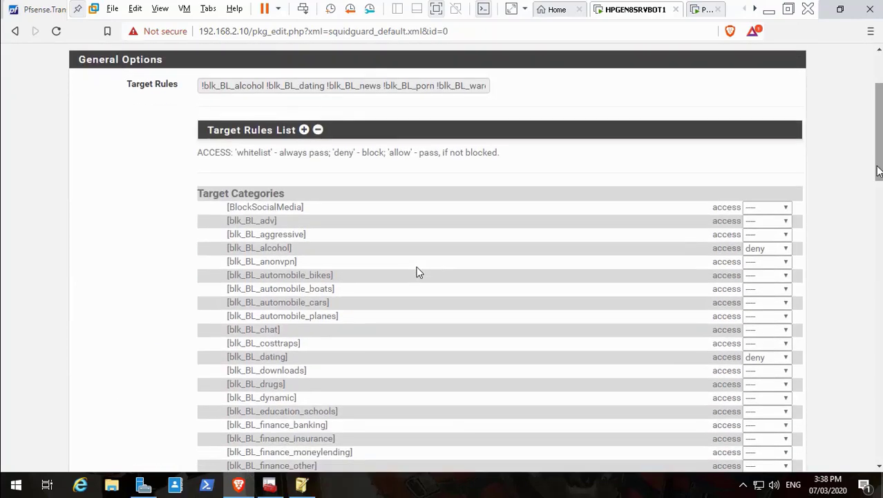
{"action": "left_click", "coordinate": [792, 247]}
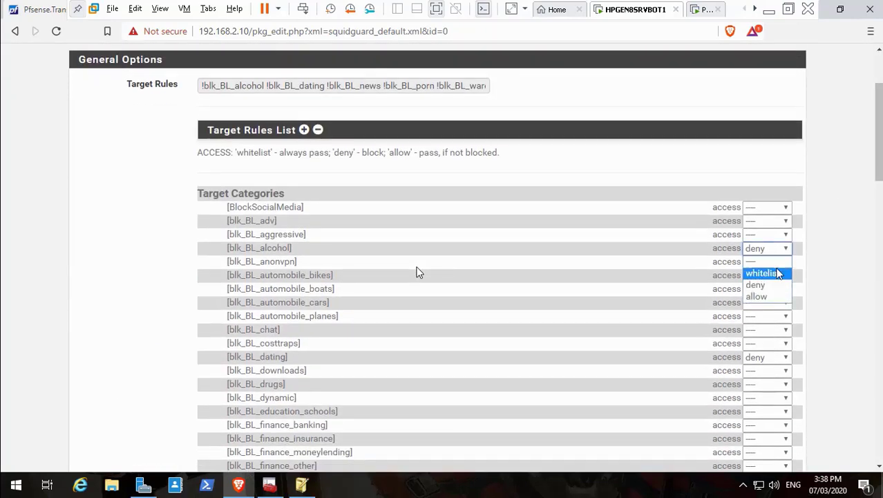
{"action": "left_click", "coordinate": [779, 273]}
{"action": "left_click", "coordinate": [787, 247]}
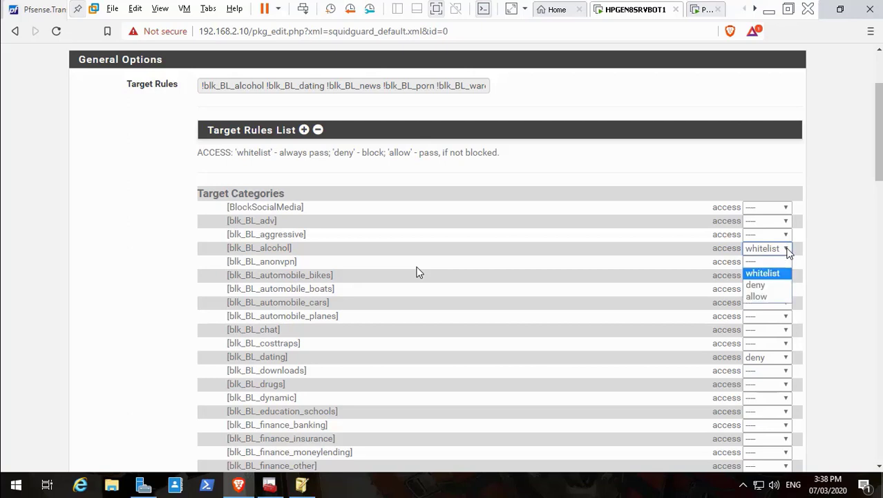
{"action": "left_click", "coordinate": [771, 265]}
{"action": "left_click", "coordinate": [782, 358]}
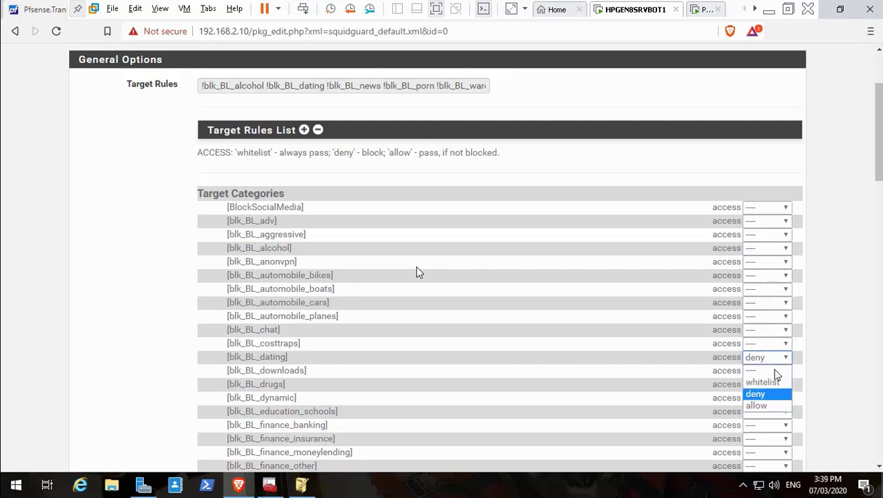
{"action": "left_click", "coordinate": [772, 382]}
{"action": "left_click", "coordinate": [778, 358]}
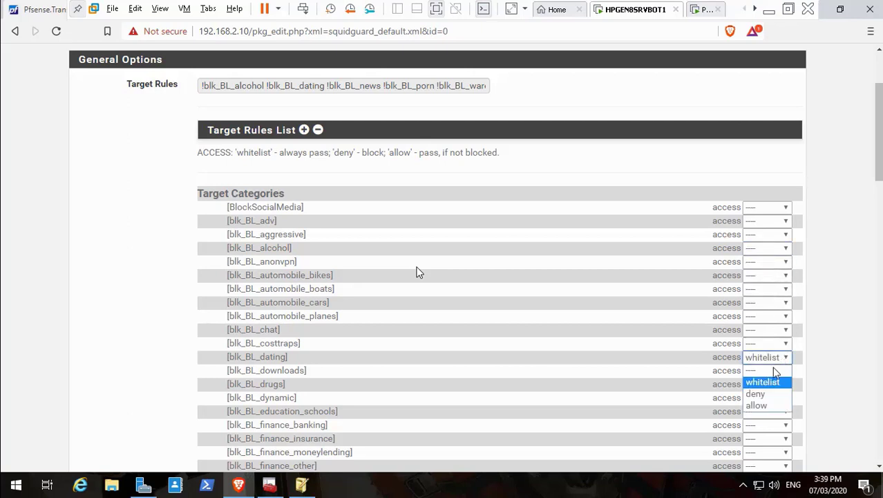
{"action": "left_click", "coordinate": [771, 373]}
- Remove the deny rules from blk_BL_news, blk_BL_porn and blk_BL_warez, then save the Common ACL
{"action": "scroll", "coordinate": [417, 272], "scroll_direction": "down", "scroll_amount": 4}
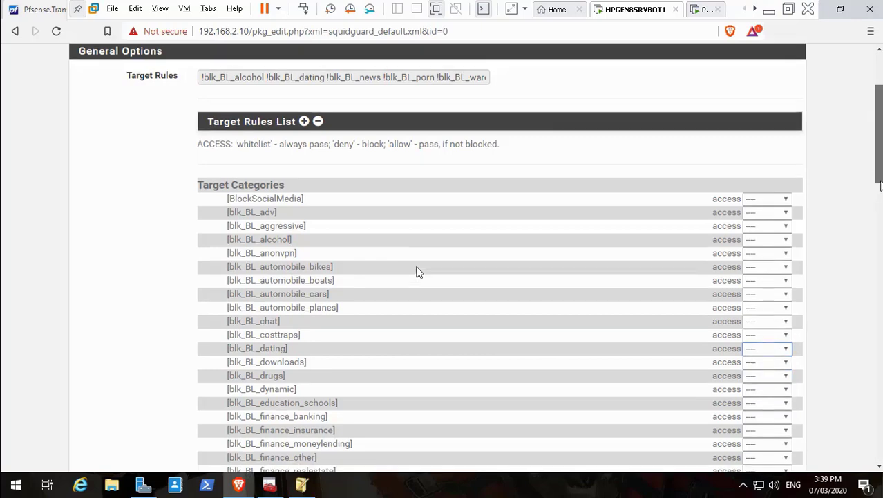
{"action": "scroll", "coordinate": [416, 272], "scroll_direction": "down", "scroll_amount": 4}
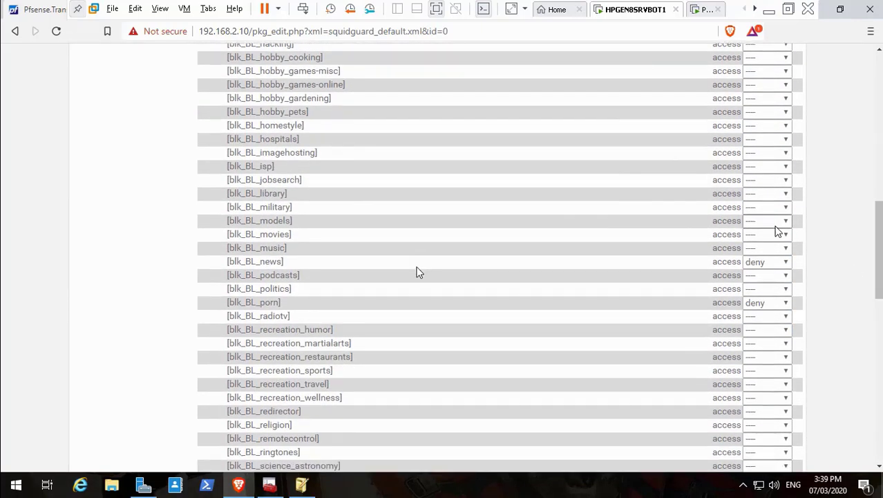
{"action": "left_click", "coordinate": [775, 267]}
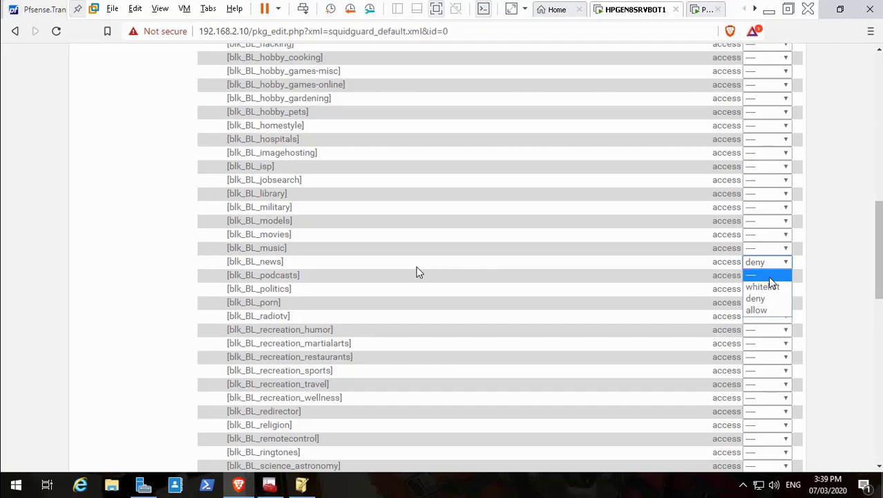
{"action": "left_click", "coordinate": [768, 276]}
{"action": "left_click", "coordinate": [779, 307]}
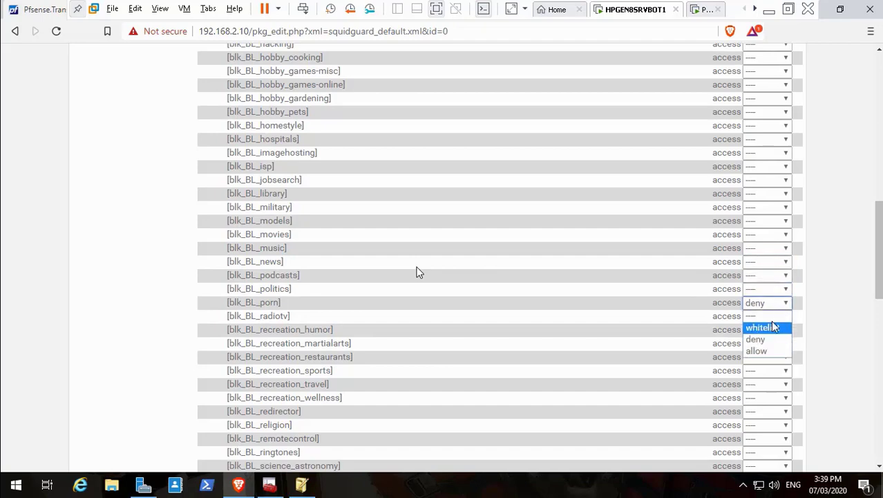
{"action": "left_click", "coordinate": [773, 318]}
{"action": "scroll", "coordinate": [864, 291], "scroll_direction": "down", "scroll_amount": 5}
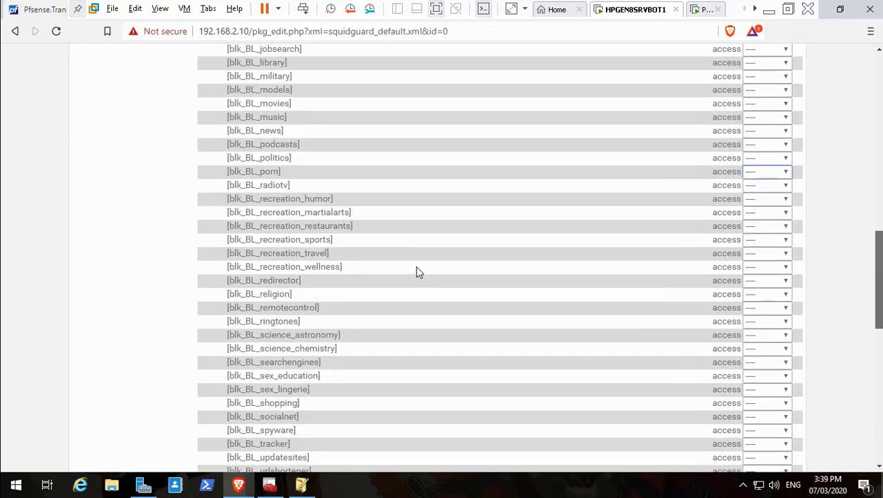
{"action": "scroll", "coordinate": [417, 272], "scroll_direction": "down", "scroll_amount": 1}
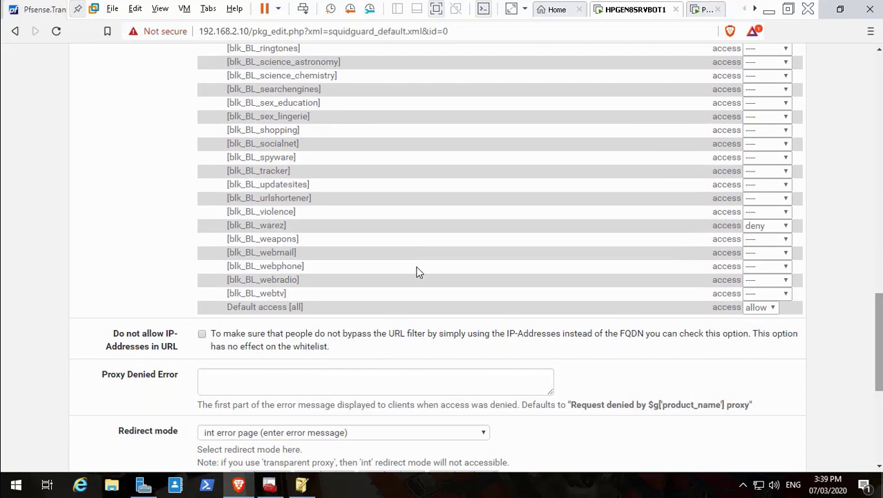
{"action": "left_click", "coordinate": [784, 226]}
{"action": "left_click", "coordinate": [776, 240]}
{"action": "left_click_drag", "start_coordinate": [878, 339], "coordinate": [878, 409]}
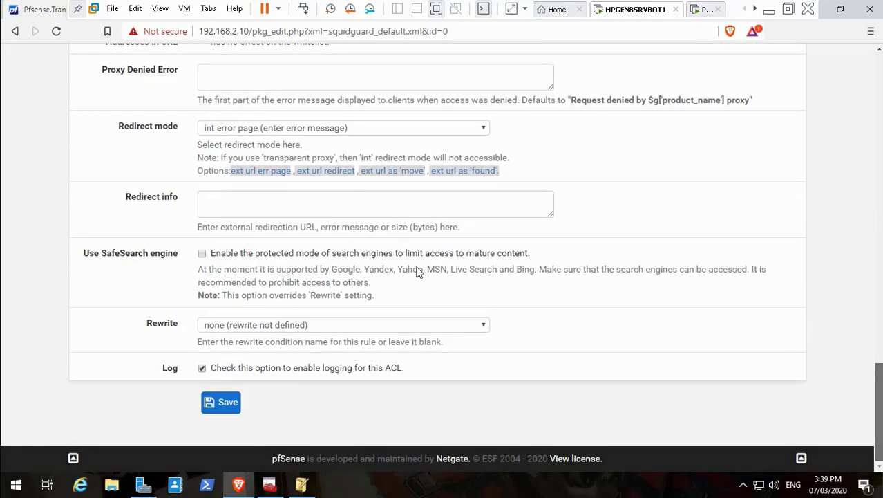
{"action": "left_click", "coordinate": [230, 407]}
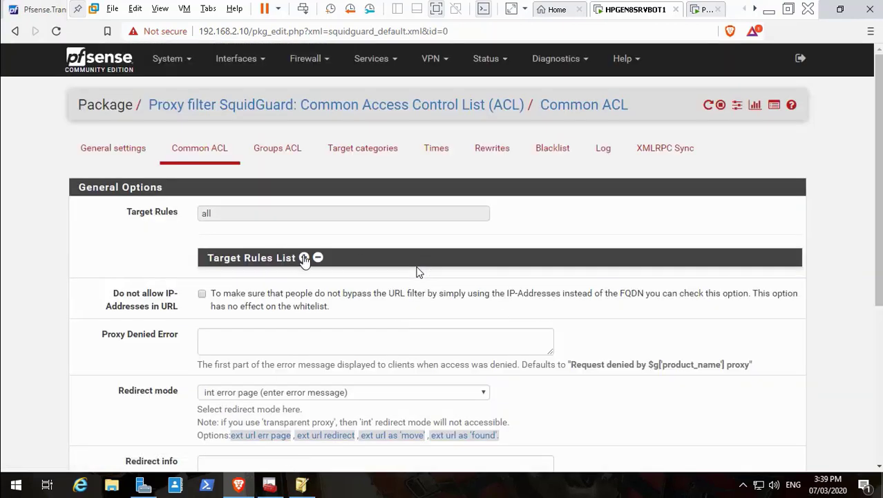
- Verify the target category rules, then add a new Groups ACL entry and select its Name field
{"action": "left_click", "coordinate": [304, 258]}
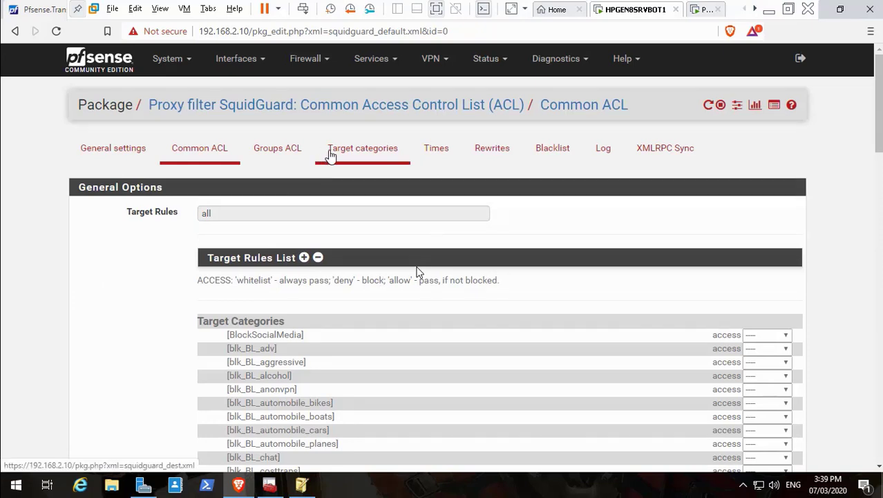
{"action": "left_click", "coordinate": [387, 160]}
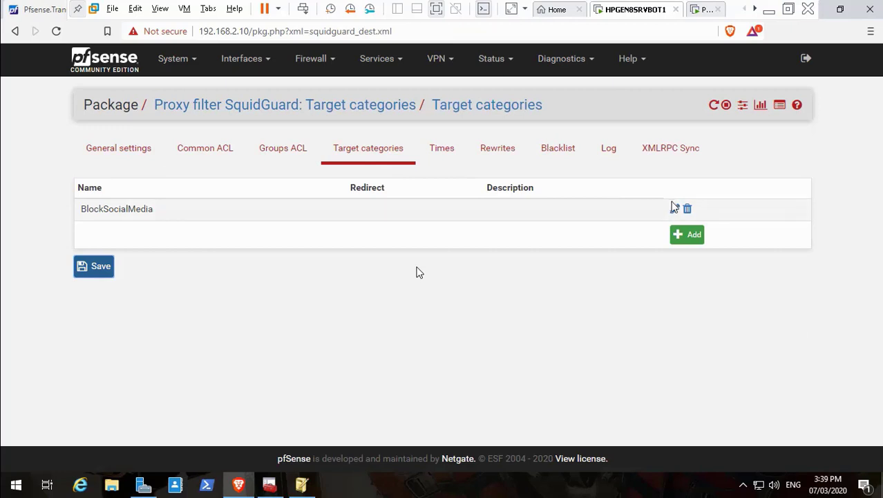
{"action": "left_click", "coordinate": [289, 155]}
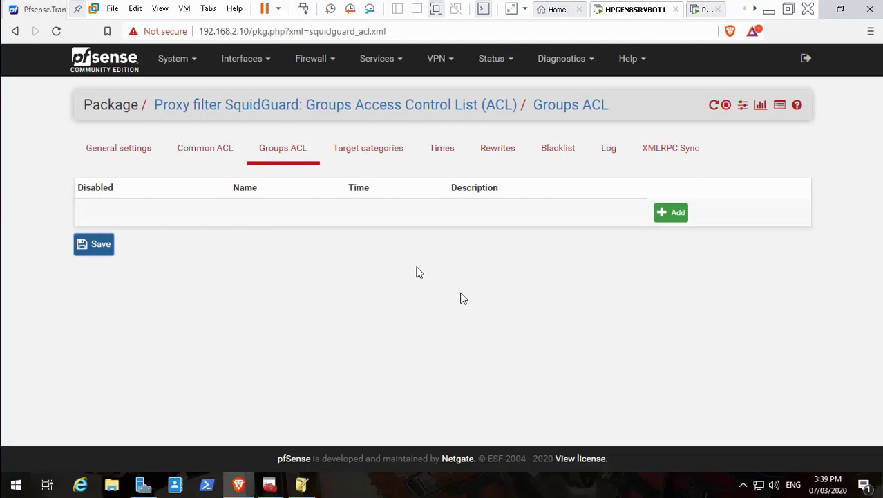
{"action": "left_click", "coordinate": [675, 215]}
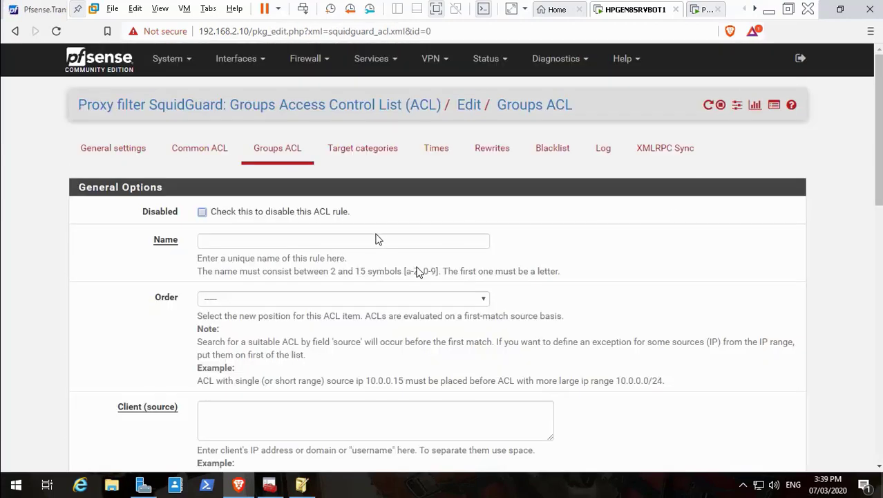
{"action": "left_click", "coordinate": [215, 240]}
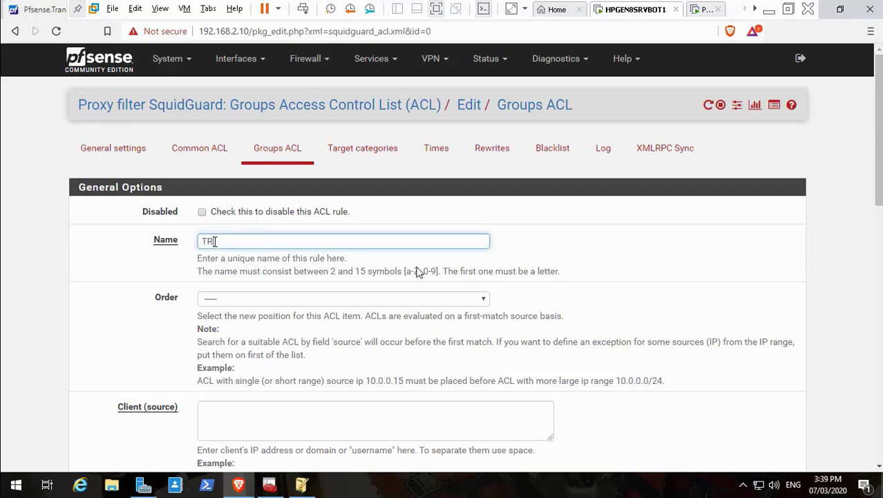
- Name the ACL TR_, then copy the TR_InternetAdvanced group name and check its properties in Active Directory
{"action": "type", "text": "TR_"}
{"action": "left_click", "coordinate": [270, 484]}
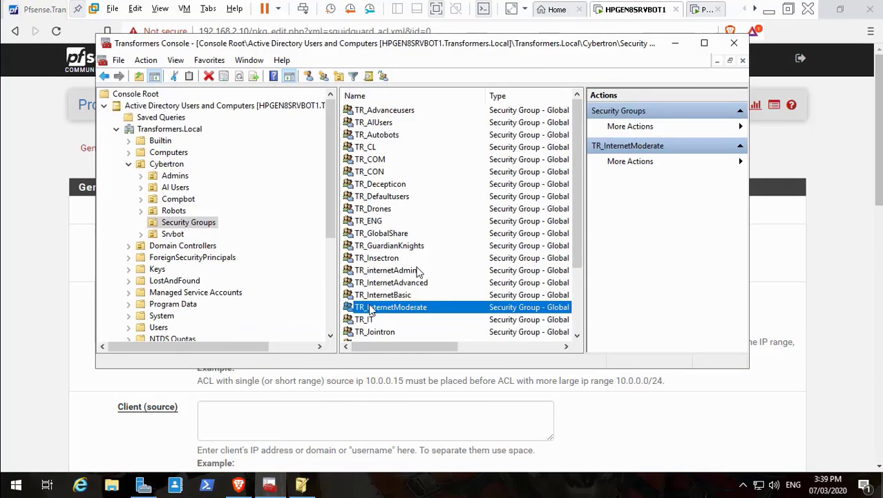
{"action": "left_click", "coordinate": [402, 284]}
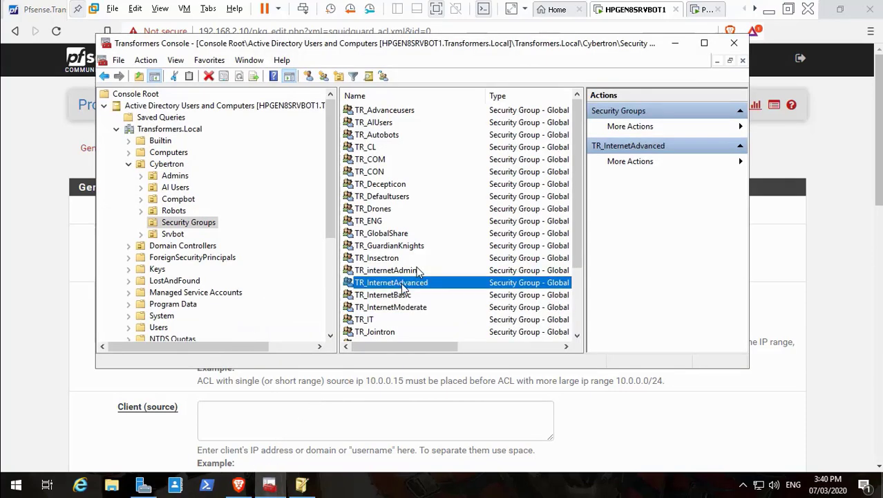
{"action": "right_click", "coordinate": [402, 288]}
{"action": "left_click", "coordinate": [452, 384]}
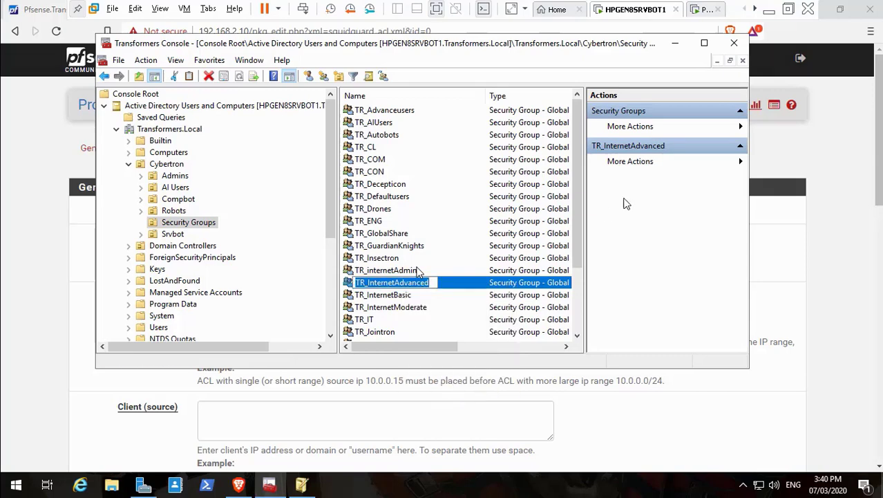
{"action": "key", "text": "Escape"}
{"action": "key", "text": "Return"}
{"action": "key", "text": "ctrl+c"}
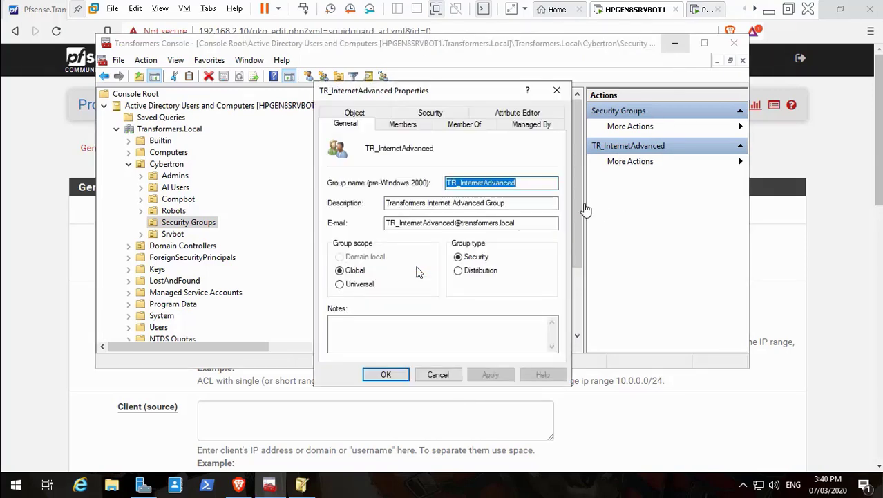
{"action": "left_click", "coordinate": [438, 375]}
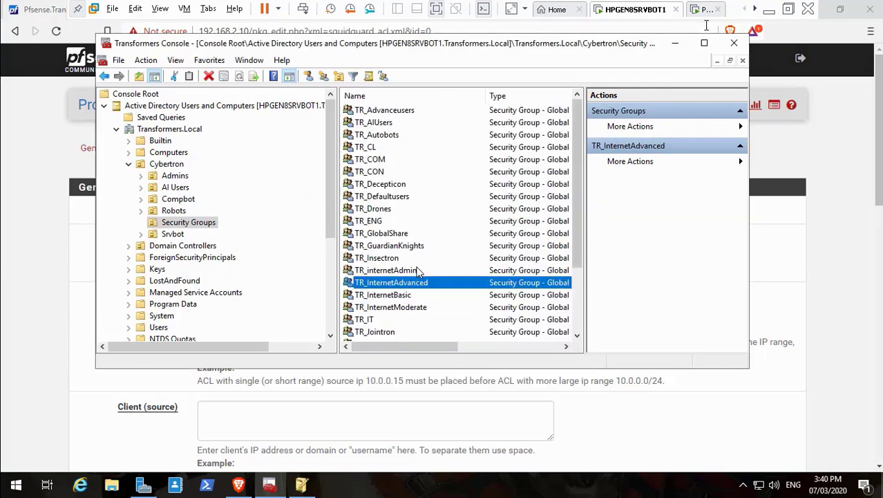
{"action": "left_click", "coordinate": [675, 43]}
- Paste TR_InternetAdvanced as the ACL Name, leave Order at ----, and minimize VMware Workstation
{"action": "left_click", "coordinate": [452, 242]}
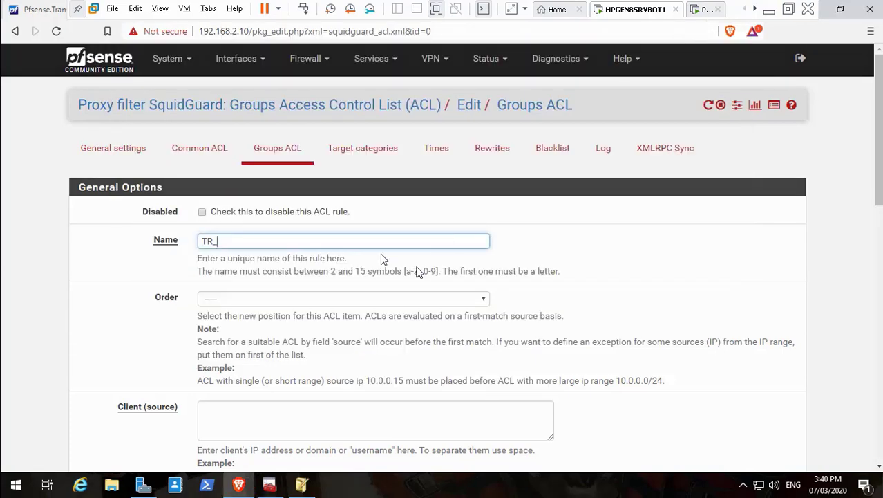
{"action": "key", "text": "ctrl+v"}
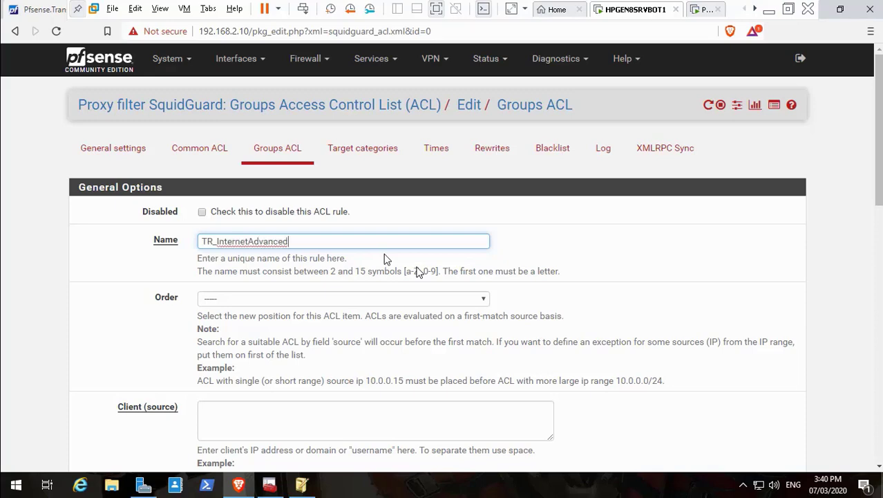
{"action": "left_click", "coordinate": [483, 299]}
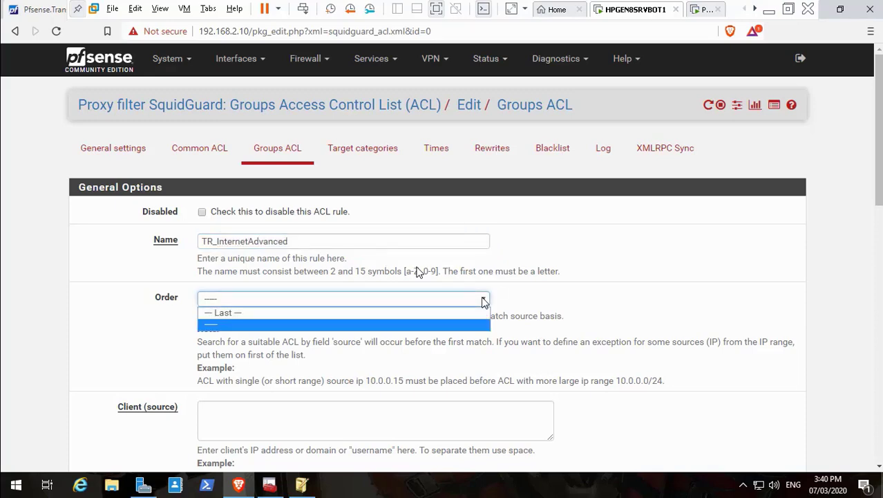
{"action": "left_click", "coordinate": [484, 299]}
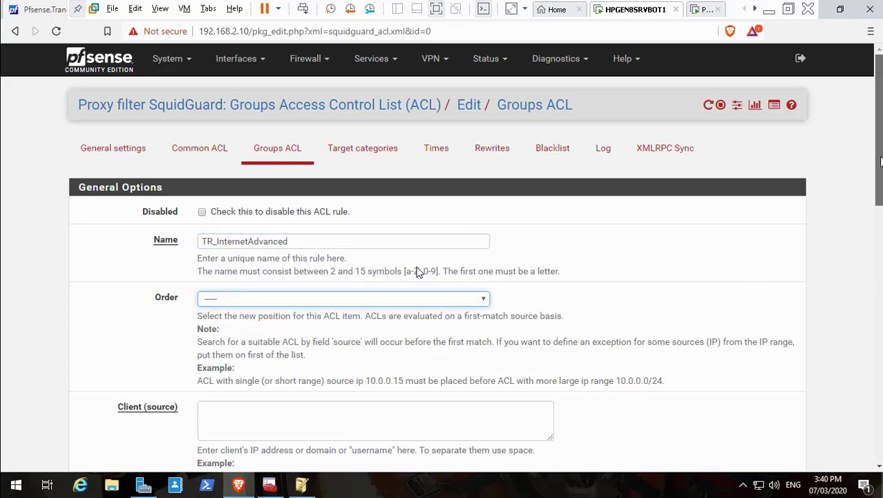
{"action": "scroll", "coordinate": [417, 271], "scroll_direction": "down", "scroll_amount": 2}
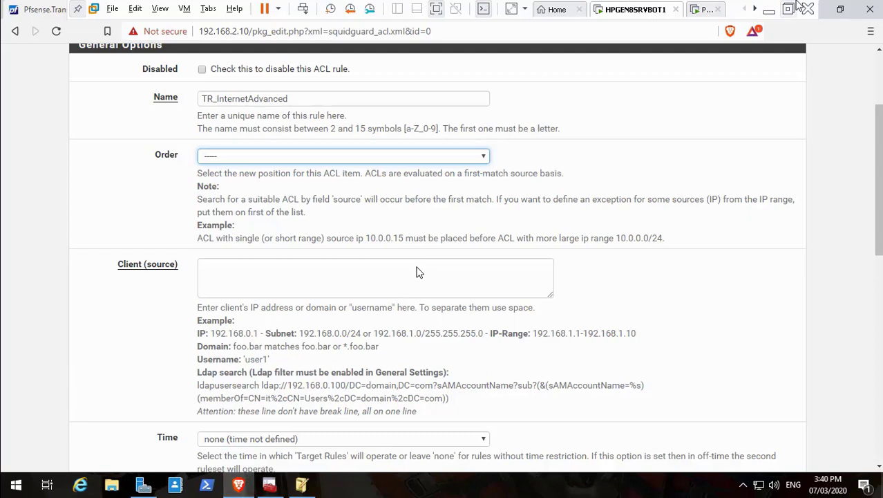
{"action": "left_click", "coordinate": [770, 11]}
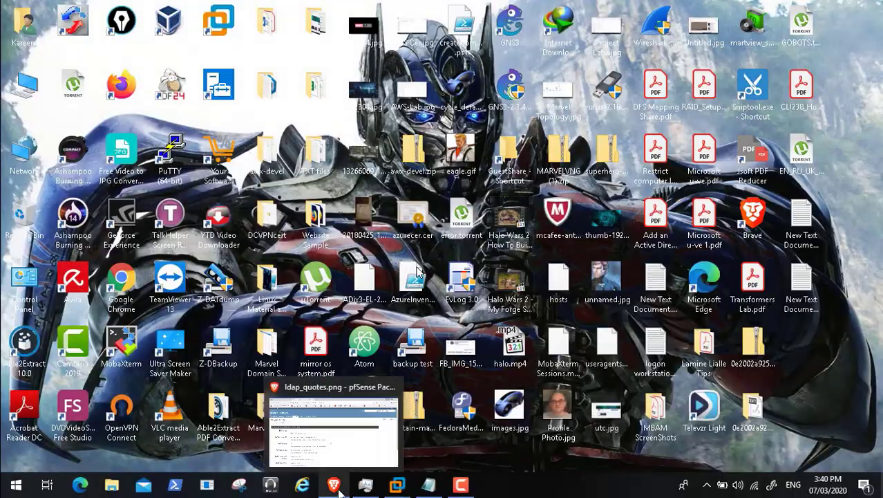
- Bring back the LDAP reference page in Brave, then visit the pfSense Packages overview
{"action": "left_click", "coordinate": [335, 485]}
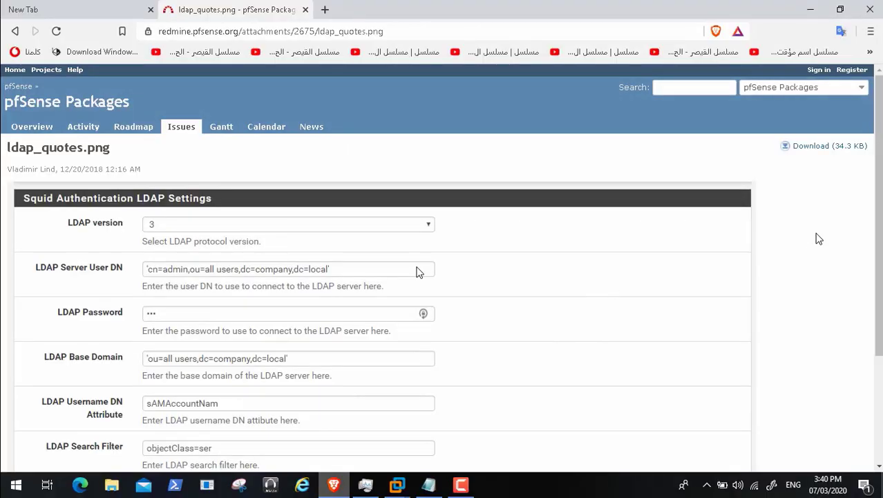
{"action": "scroll", "coordinate": [417, 271], "scroll_direction": "down", "scroll_amount": 3}
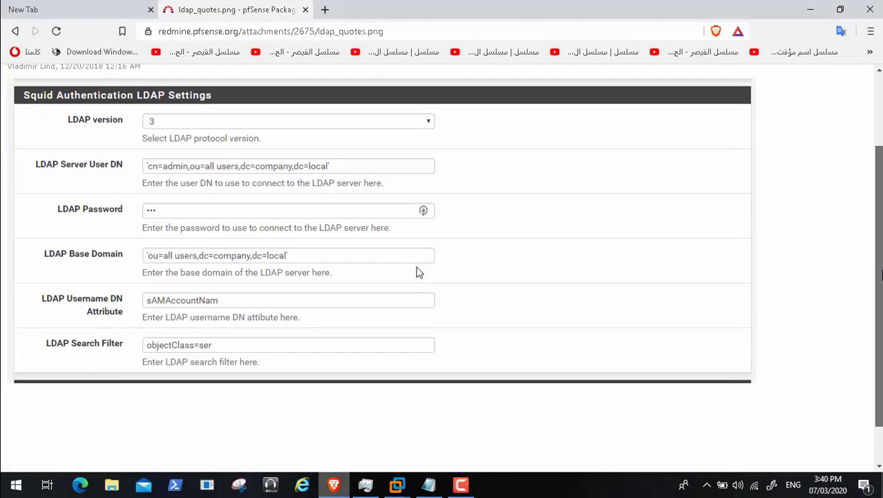
{"action": "scroll", "coordinate": [417, 271], "scroll_direction": "up", "scroll_amount": 3}
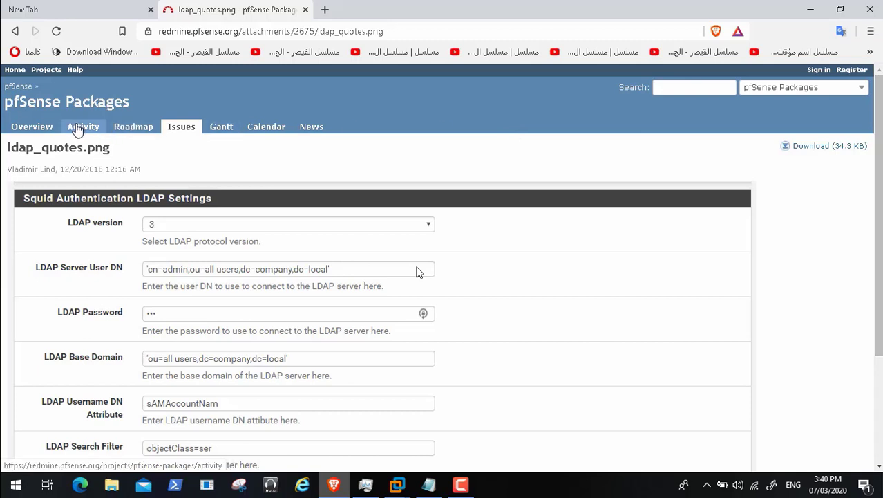
{"action": "left_click", "coordinate": [34, 127]}
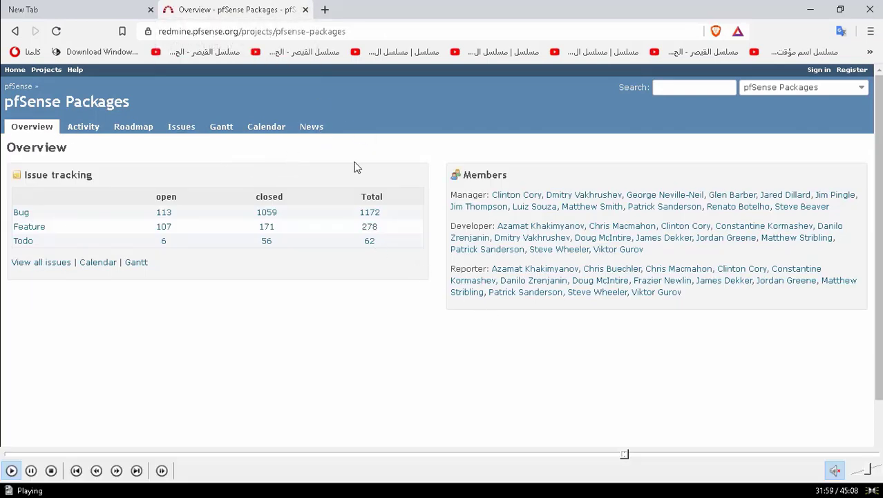
- Seek the playback forward to the ACL editing part
{"action": "left_click", "coordinate": [630, 454]}
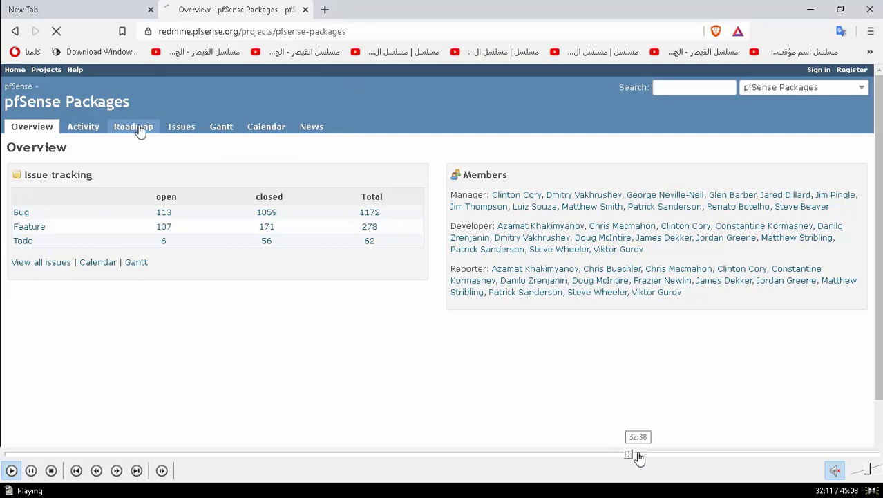
{"action": "left_click", "coordinate": [637, 454]}
{"action": "left_click", "coordinate": [637, 454]}
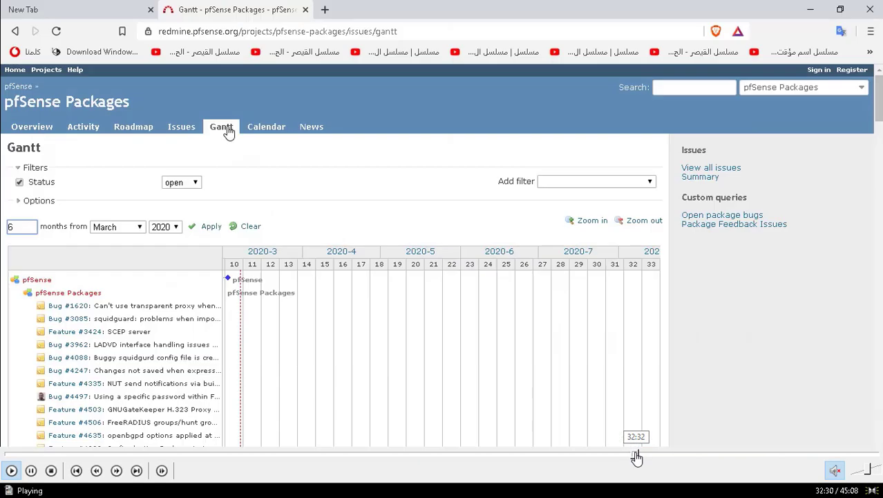
{"action": "left_click", "coordinate": [643, 455]}
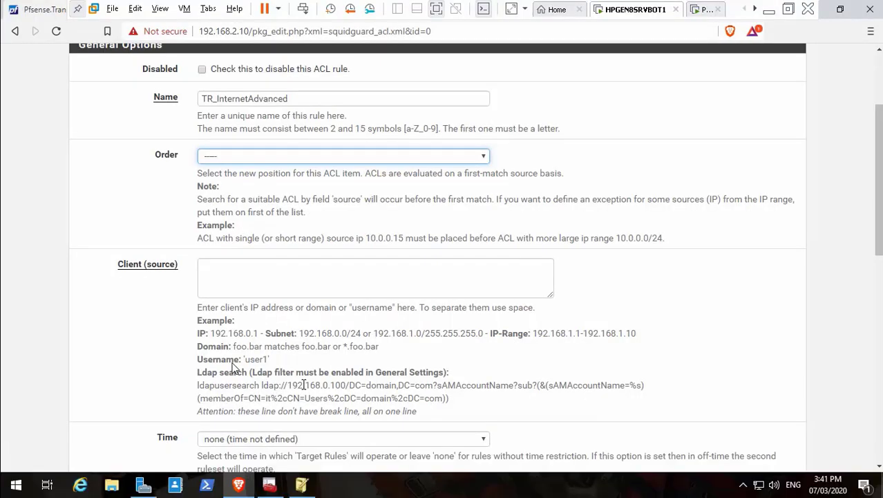
- Pause the playback, then resume it until the Target Rules List expands into the category table
{"action": "left_click", "coordinate": [31, 472]}
{"action": "mouse_move", "coordinate": [55, 474]}
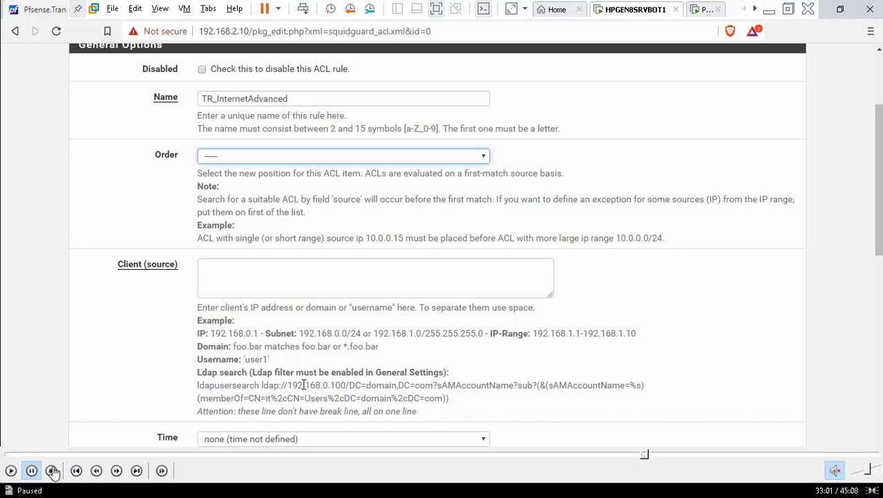
{"action": "left_click", "coordinate": [11, 470]}
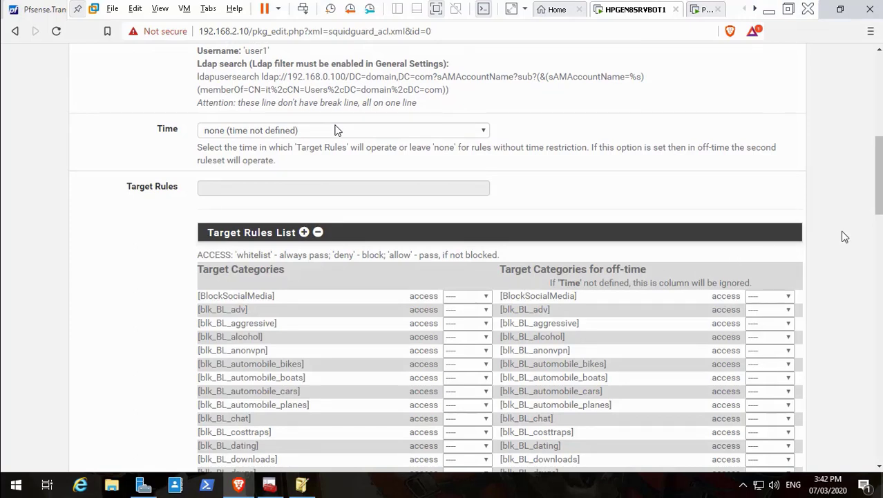
{"action": "mouse_move", "coordinate": [31, 486]}
{"action": "left_click", "coordinate": [31, 470]}
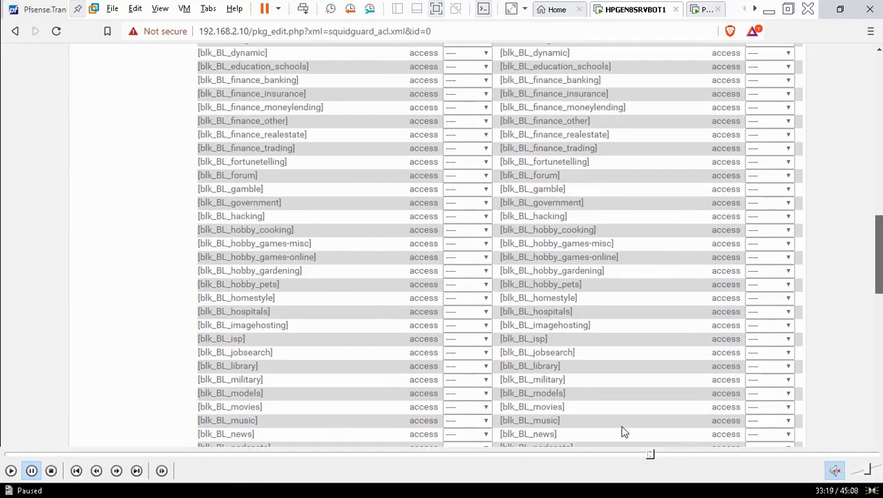
{"action": "mouse_move", "coordinate": [647, 481]}
{"action": "left_click", "coordinate": [648, 458]}
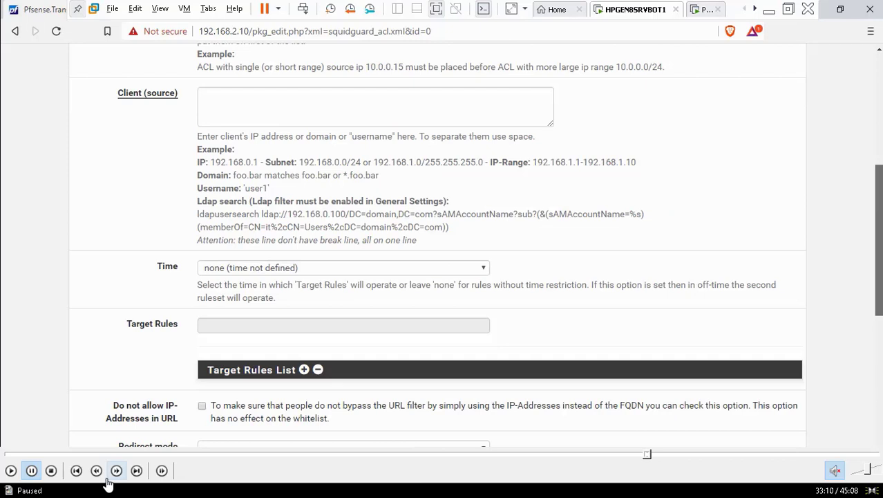
{"action": "left_click", "coordinate": [10, 470]}
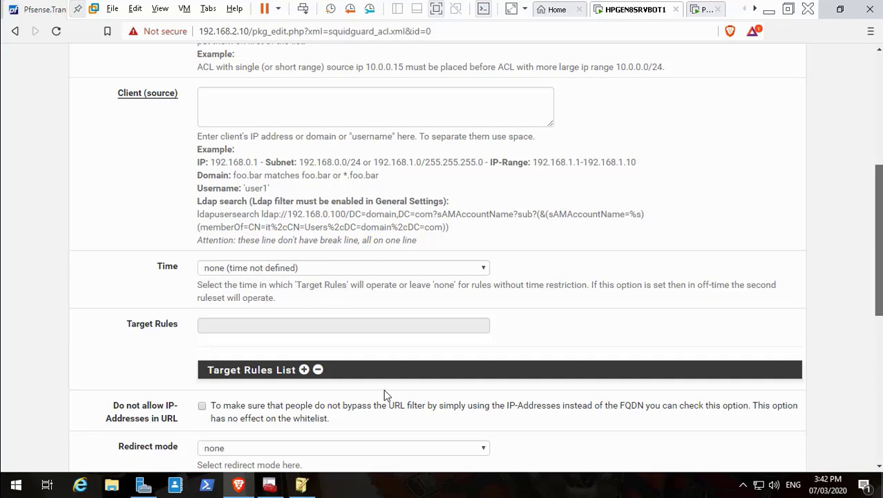
{"action": "mouse_move", "coordinate": [42, 453]}
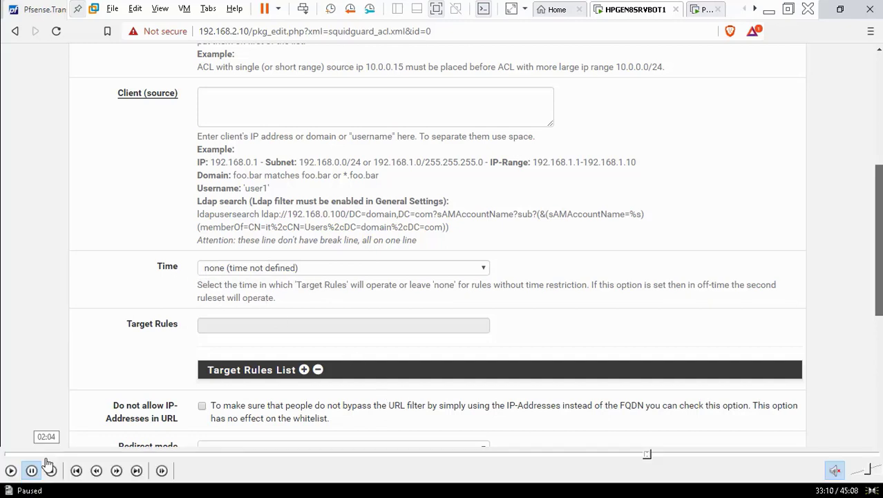
{"action": "left_click", "coordinate": [11, 471]}
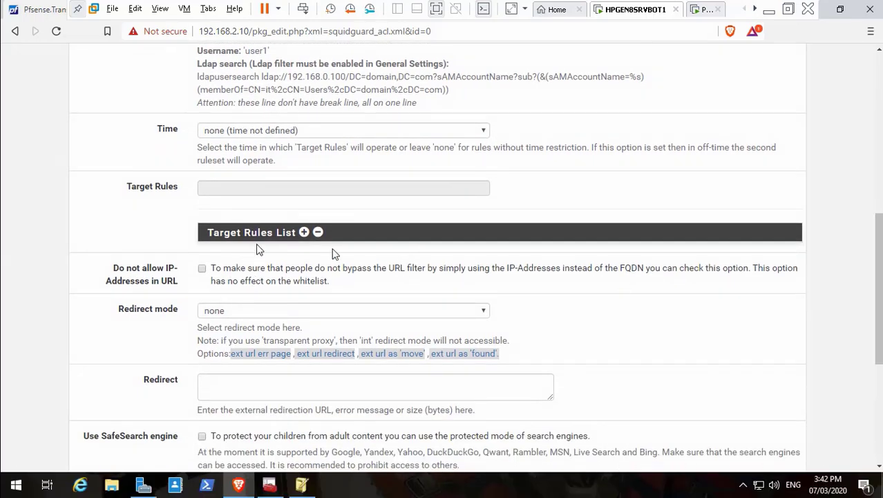
{"action": "mouse_move", "coordinate": [55, 484]}
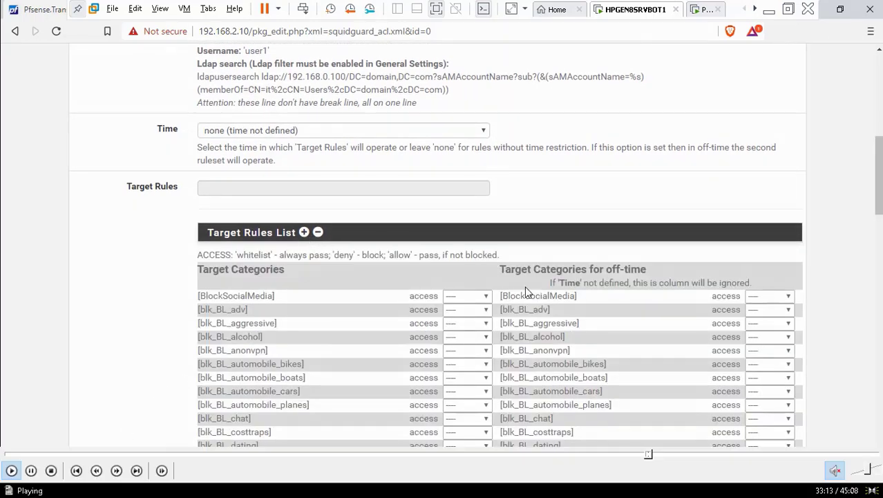
{"action": "left_click", "coordinate": [31, 471]}
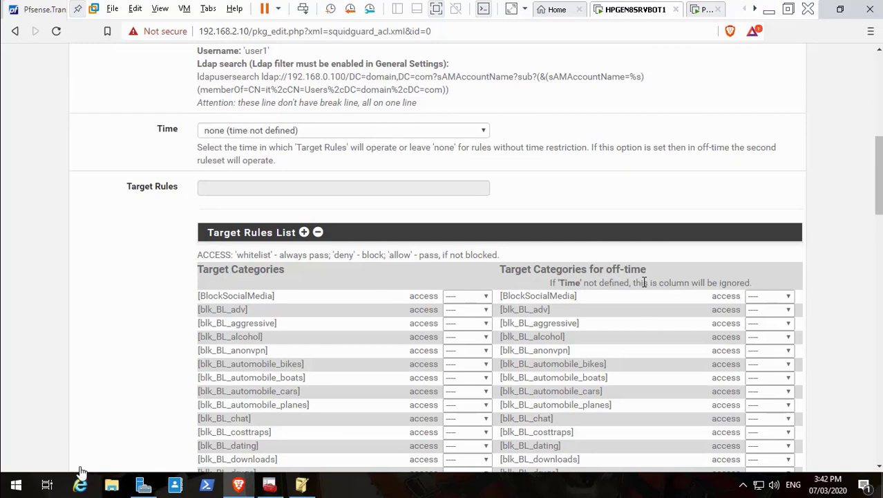
{"action": "mouse_move", "coordinate": [10, 475]}
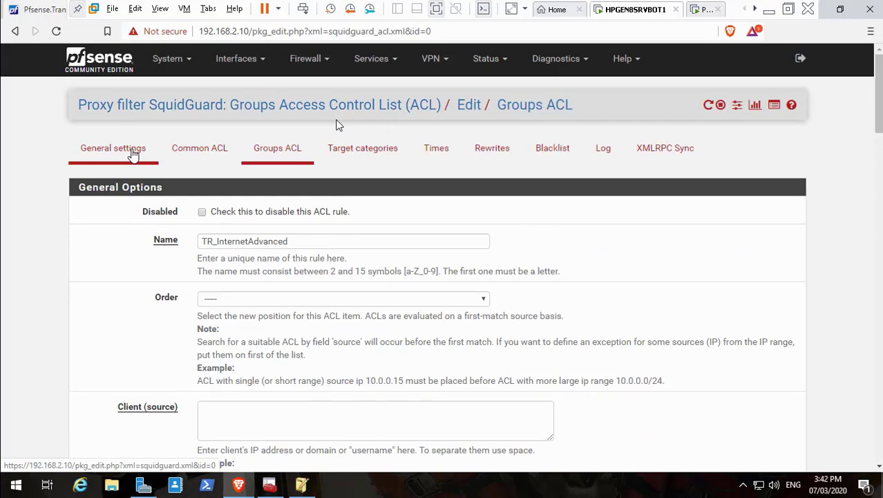
- In SquidGuard general settings, enable the LDAP filter and click into the LDAP DN field
{"action": "left_click", "coordinate": [113, 148]}
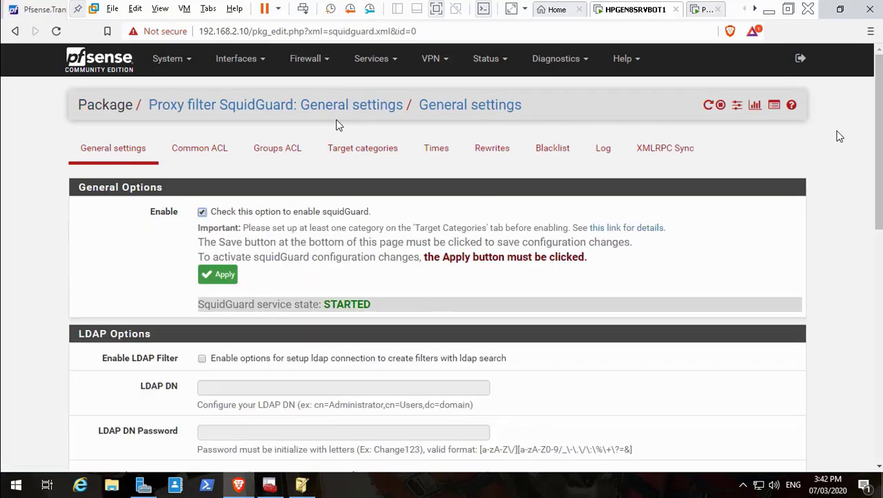
{"action": "scroll", "coordinate": [339, 124], "scroll_direction": "down", "scroll_amount": 1}
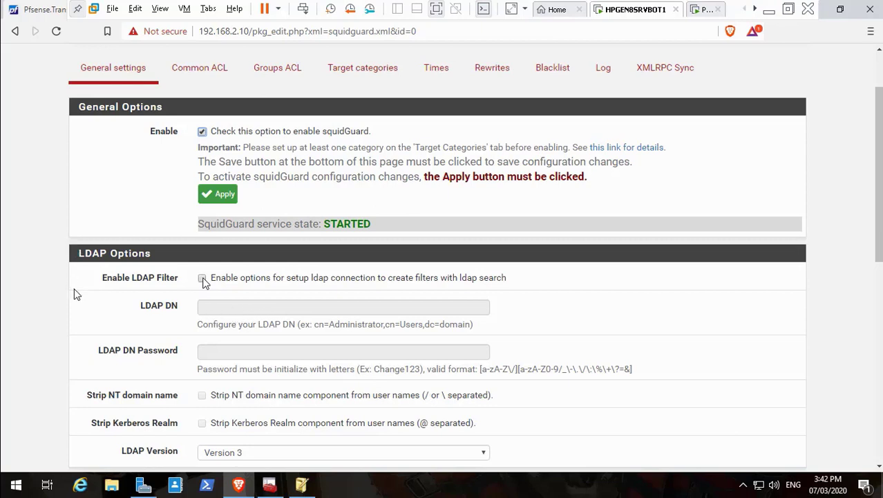
{"action": "mouse_move", "coordinate": [210, 492]}
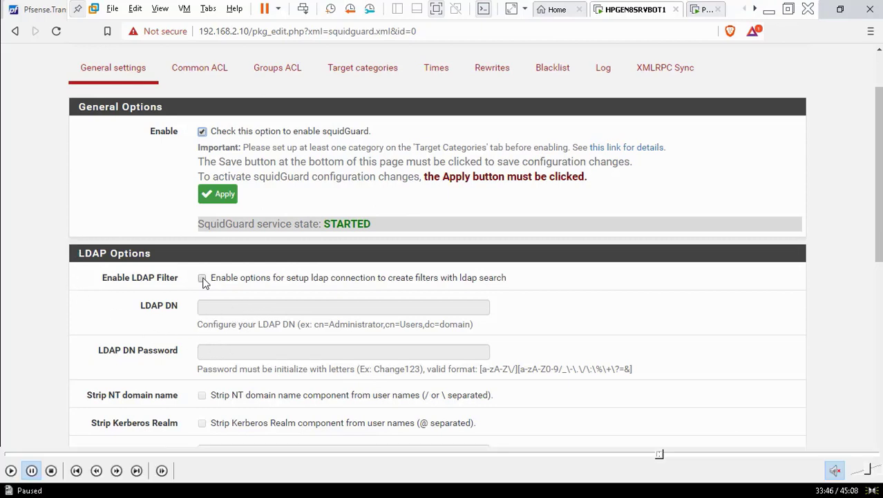
{"action": "left_click", "coordinate": [11, 470]}
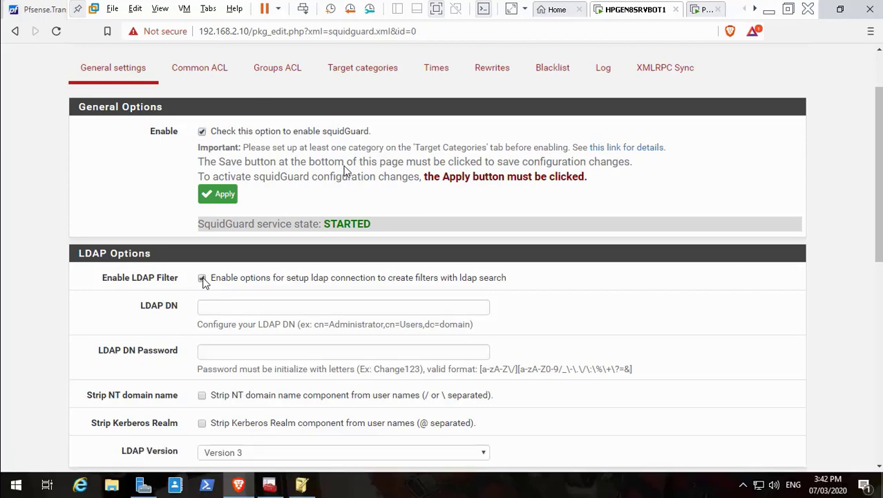
{"action": "left_click", "coordinate": [210, 309]}
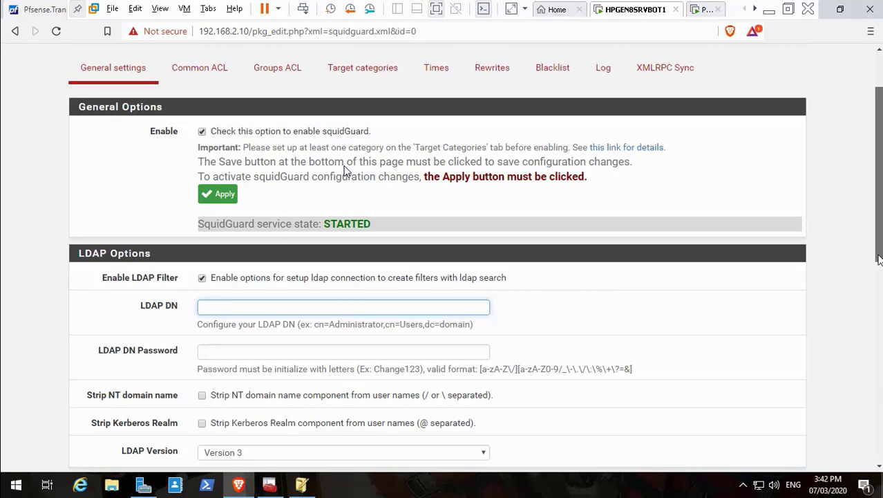
{"action": "left_click_drag", "start_coordinate": [878, 260], "coordinate": [878, 228]}
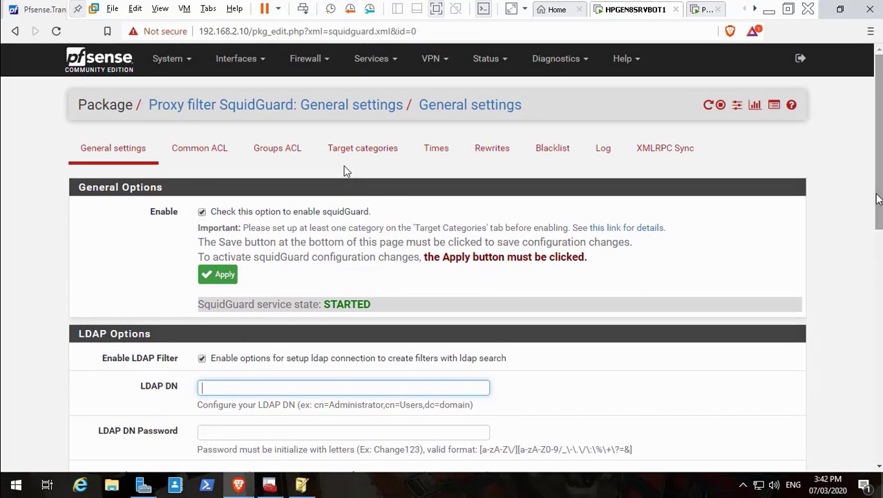
{"action": "left_click", "coordinate": [395, 61]}
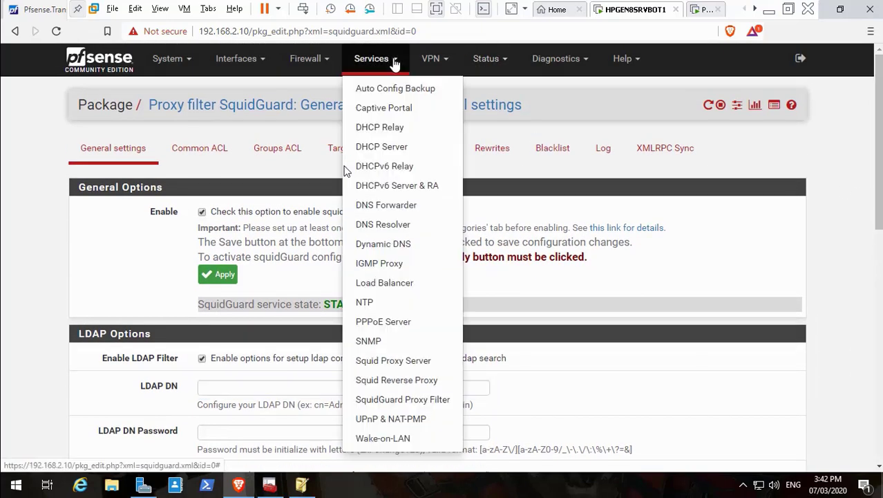
- Go to the Squid Proxy Server settings and look over the page
{"action": "left_click", "coordinate": [413, 361]}
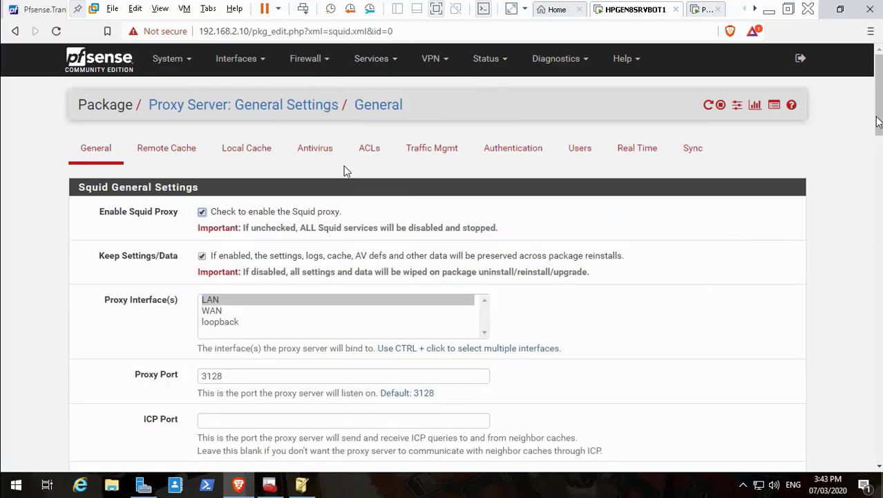
{"action": "left_click_drag", "start_coordinate": [879, 125], "coordinate": [880, 158]}
{"action": "scroll", "coordinate": [344, 170], "scroll_direction": "down", "scroll_amount": 9}
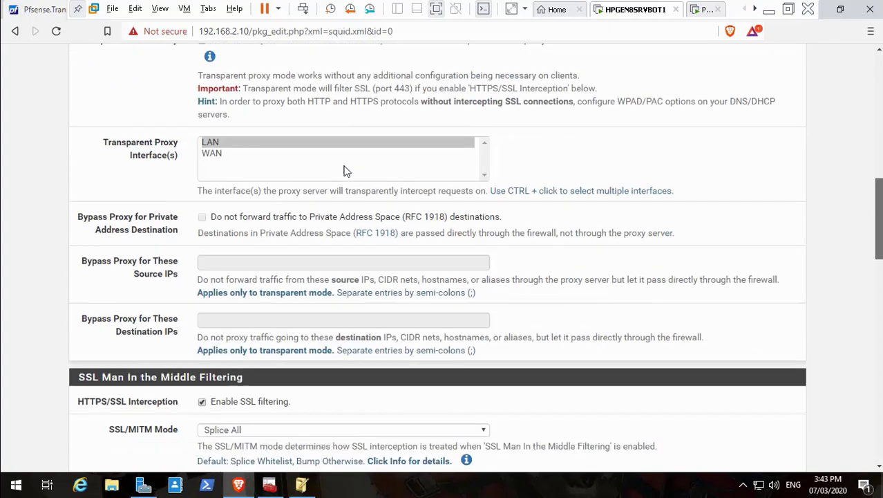
{"action": "scroll", "coordinate": [344, 169], "scroll_direction": "down", "scroll_amount": 6}
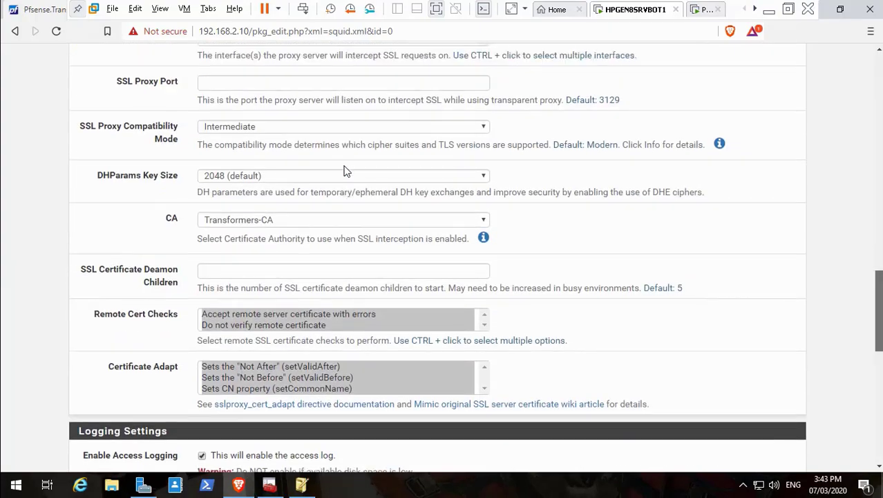
{"action": "scroll", "coordinate": [344, 169], "scroll_direction": "up", "scroll_amount": 12}
{"action": "scroll", "coordinate": [345, 169], "scroll_direction": "up", "scroll_amount": 4}
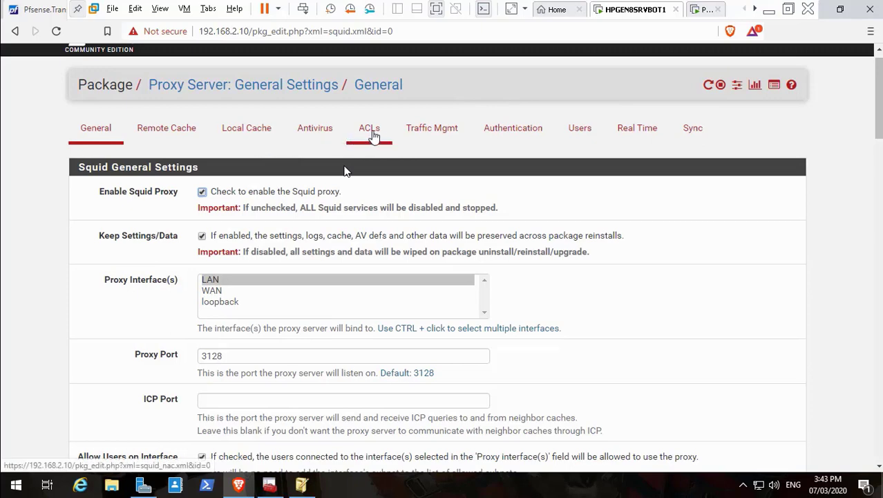
- On the Authentication page, select and copy the service account's LDAP Server User DN
{"action": "left_click", "coordinate": [531, 135]}
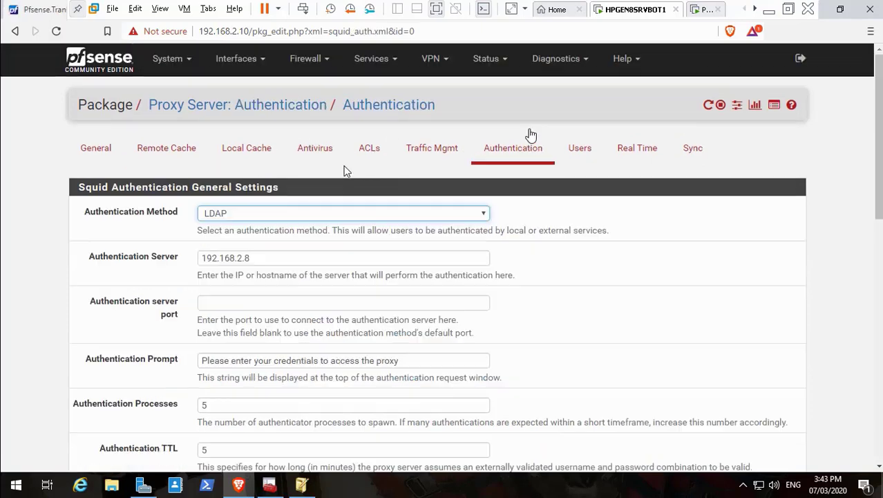
{"action": "scroll", "coordinate": [346, 171], "scroll_direction": "down", "scroll_amount": 5}
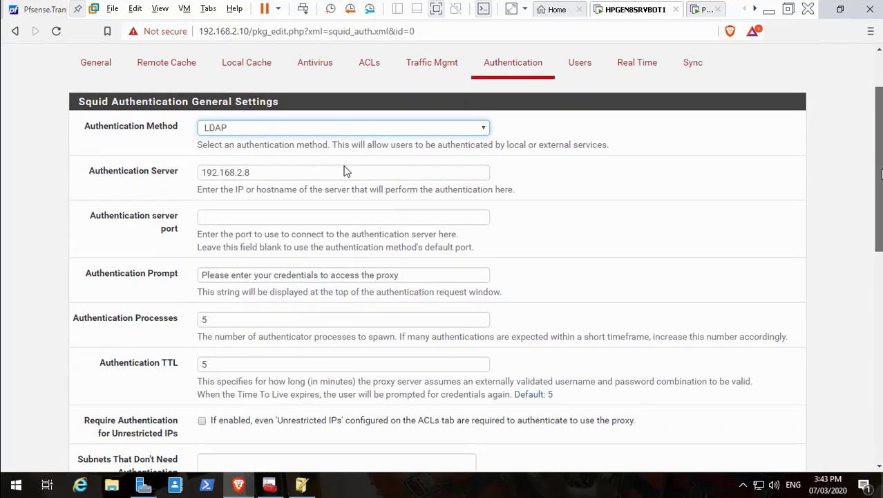
{"action": "scroll", "coordinate": [346, 170], "scroll_direction": "down", "scroll_amount": 3}
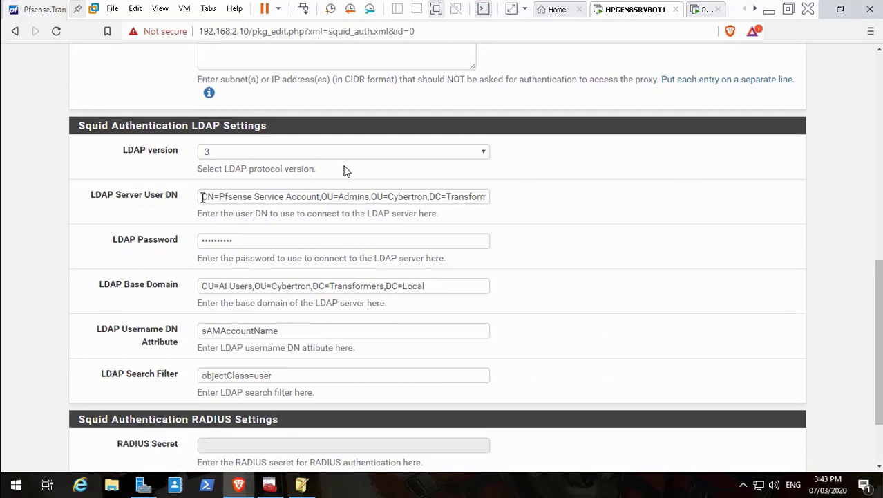
{"action": "left_click_drag", "start_coordinate": [202, 197], "coordinate": [653, 181]}
{"action": "key", "text": "ctrl+c"}
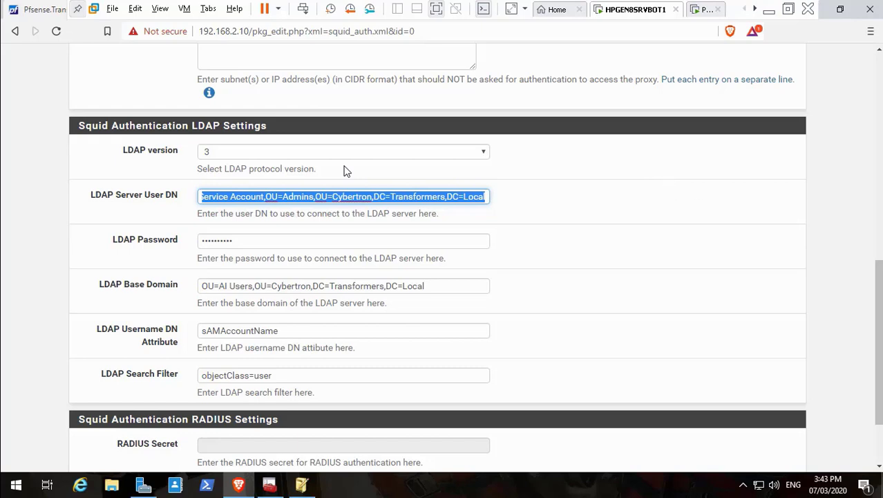
{"action": "left_click_drag", "start_coordinate": [880, 302], "coordinate": [864, 70]}
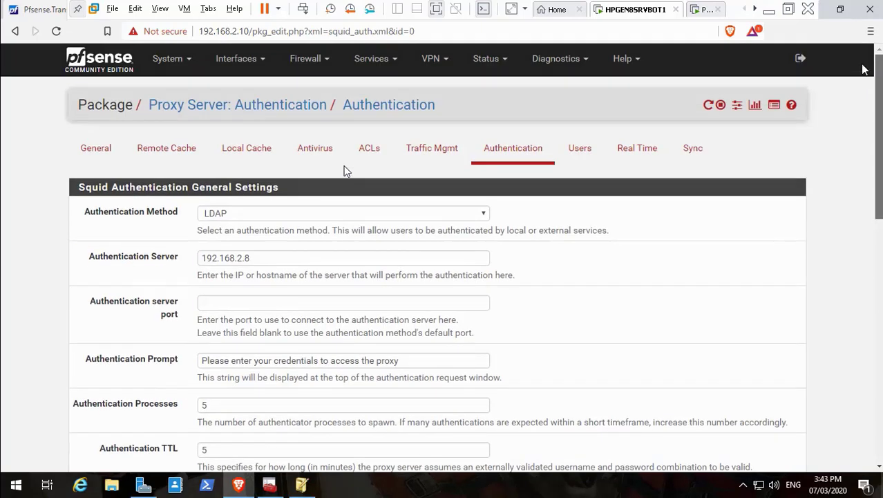
{"action": "left_click", "coordinate": [390, 61]}
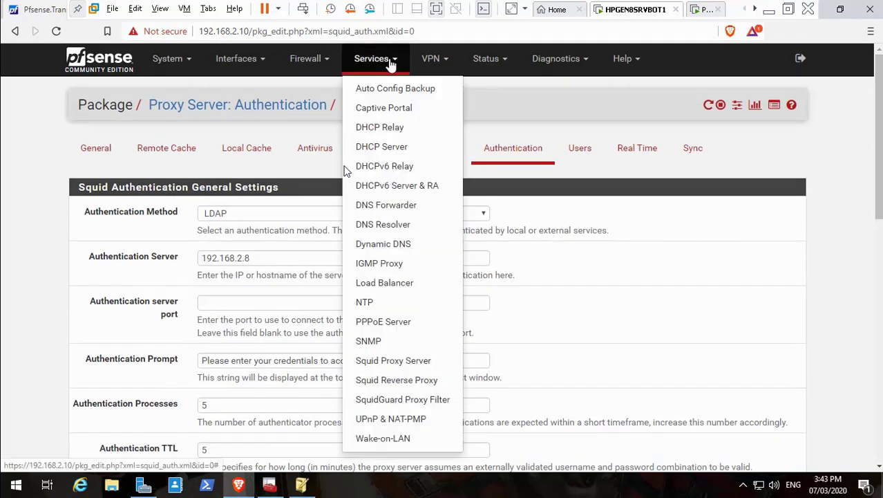
- In SquidGuard Proxy Filter, enable the LDAP filter and paste the service account DN into LDAP DN
{"action": "left_click", "coordinate": [419, 405]}
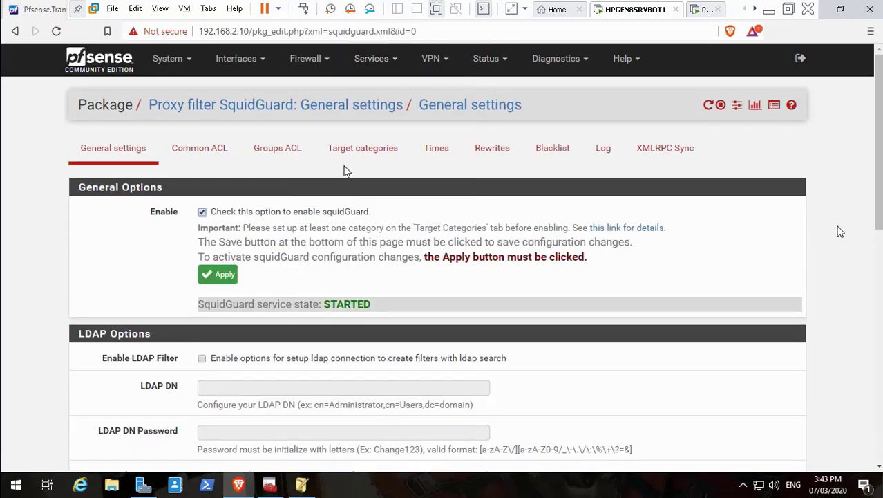
{"action": "scroll", "coordinate": [346, 172], "scroll_direction": "down", "scroll_amount": 3}
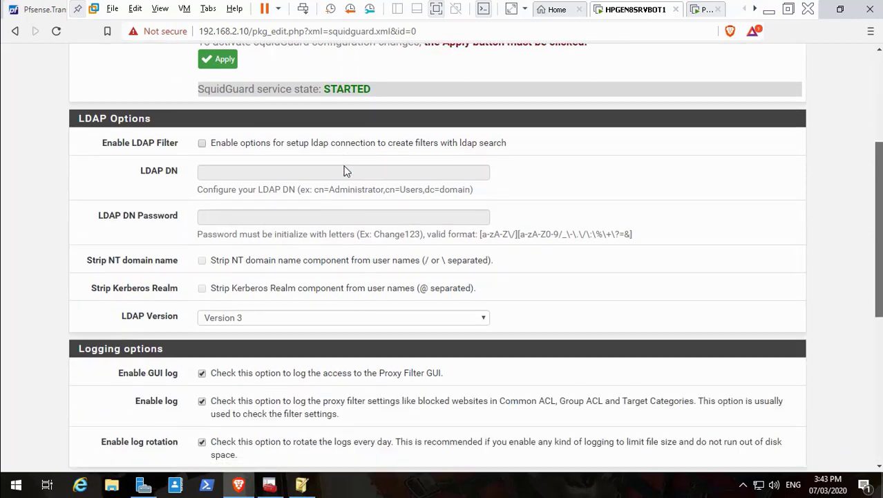
{"action": "scroll", "coordinate": [346, 172], "scroll_direction": "down", "scroll_amount": 3}
{"action": "scroll", "coordinate": [346, 171], "scroll_direction": "up", "scroll_amount": 6}
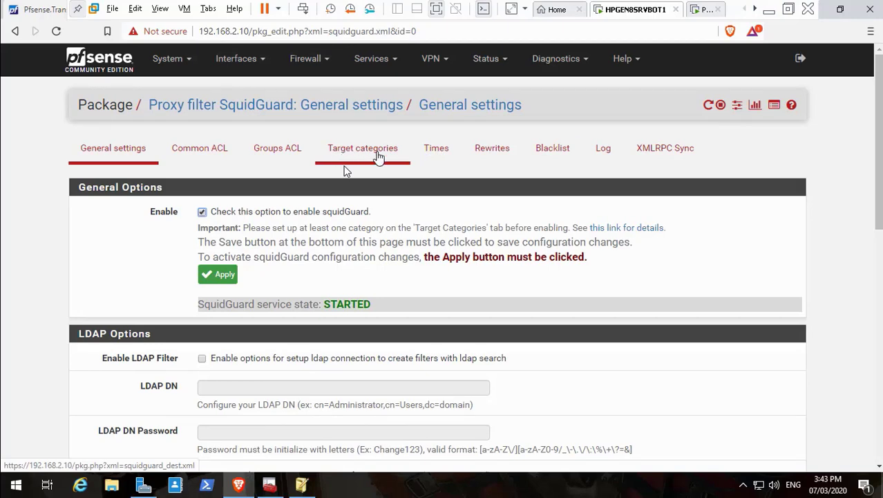
{"action": "left_click", "coordinate": [202, 358]}
{"action": "left_click", "coordinate": [218, 387]}
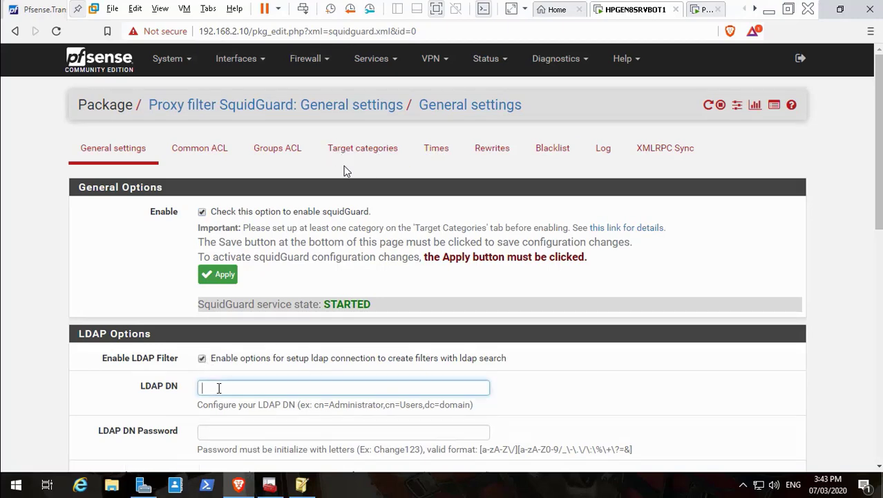
{"action": "key", "text": "ctrl+v"}
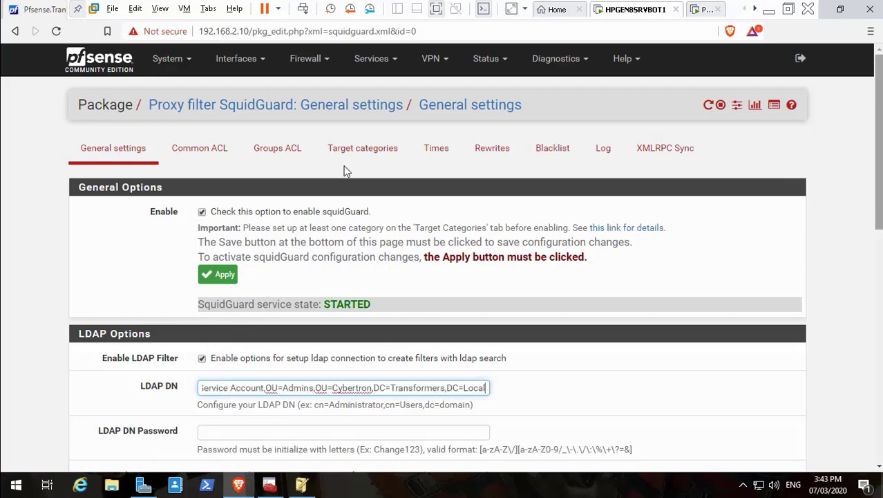
- Type the service account's password into LDAP DN Password
{"action": "scroll", "coordinate": [347, 171], "scroll_direction": "down", "scroll_amount": 1}
{"action": "scroll", "coordinate": [345, 172], "scroll_direction": "down", "scroll_amount": 2}
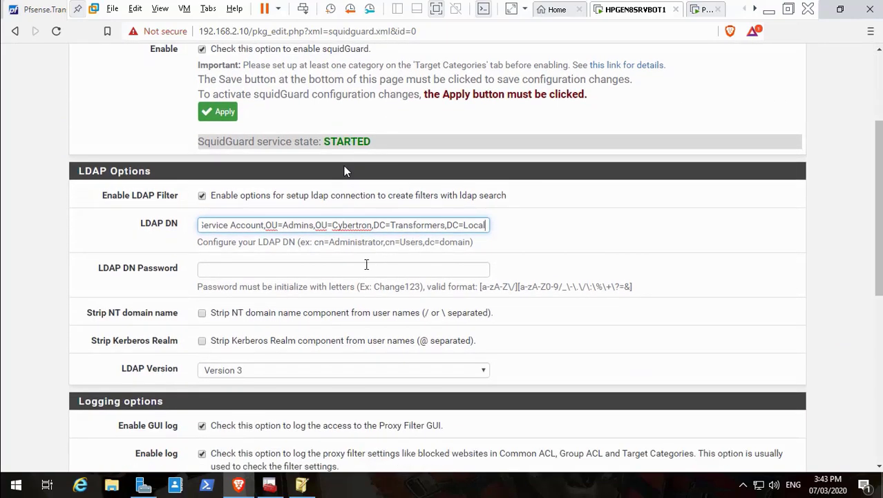
{"action": "left_click", "coordinate": [358, 272]}
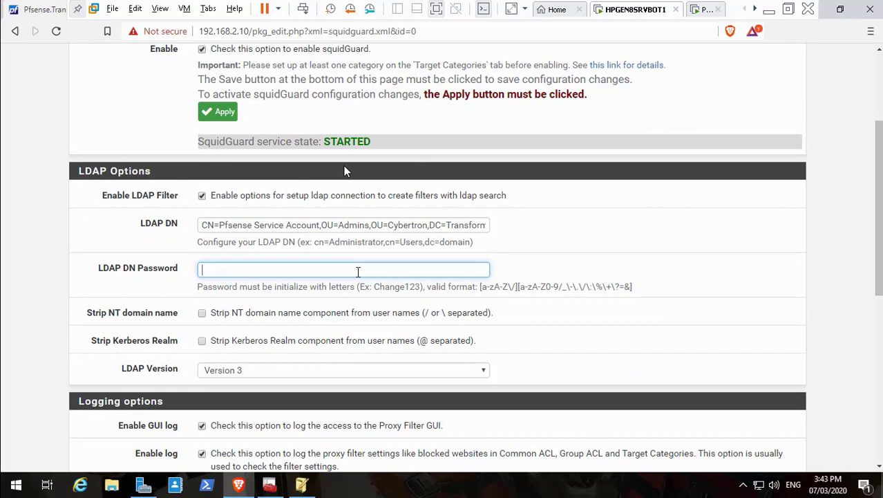
{"action": "type", "text": "*****"}
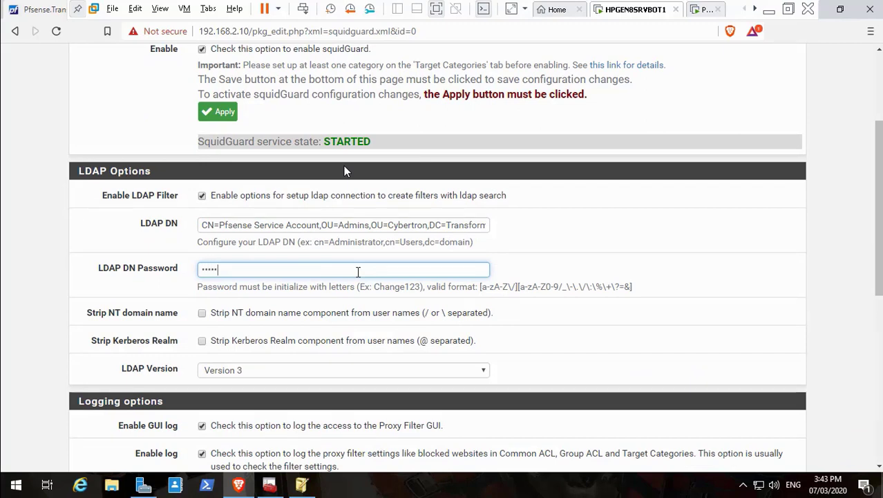
{"action": "type", "text": "****"}
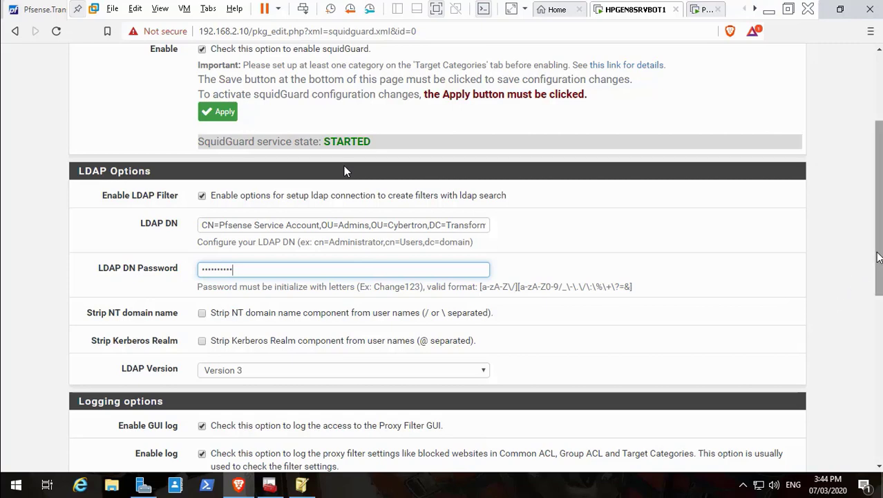
{"action": "left_click_drag", "start_coordinate": [878, 264], "coordinate": [880, 422]}
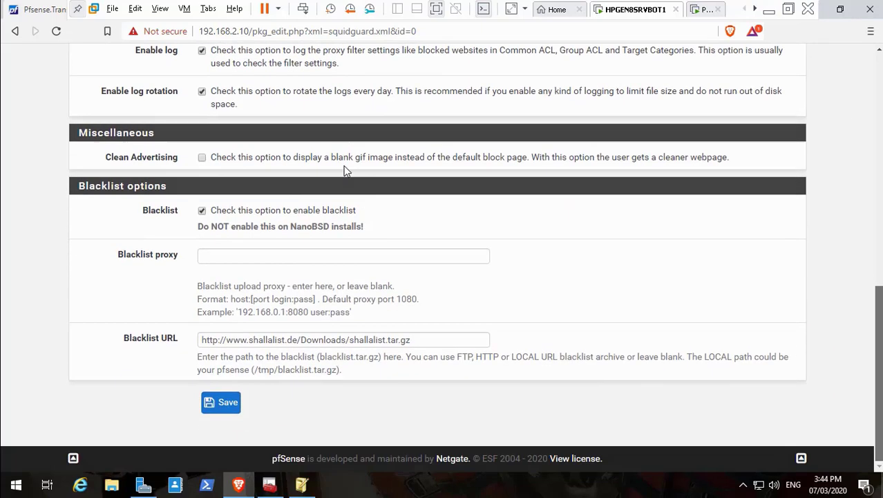
- Save SquidGuard general settings with the LDAP filter, DN and password, then scroll back up
{"action": "left_click", "coordinate": [220, 415]}
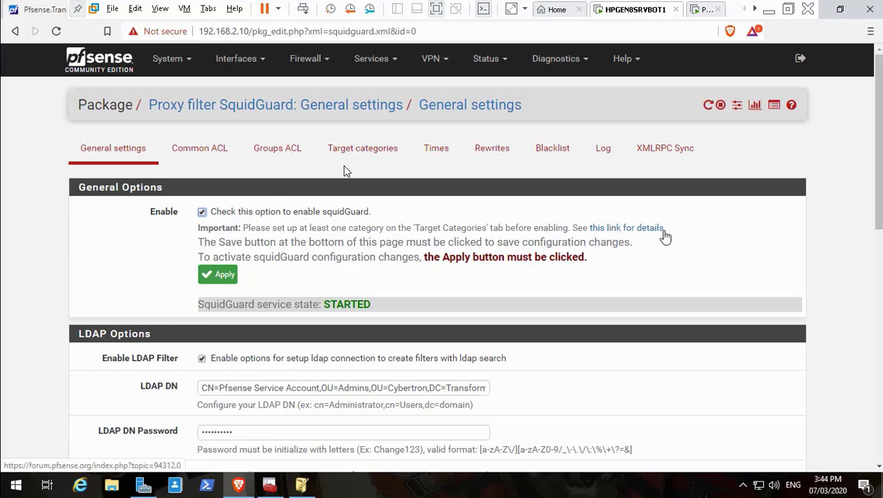
{"action": "left_click_drag", "start_coordinate": [880, 206], "coordinate": [880, 269]}
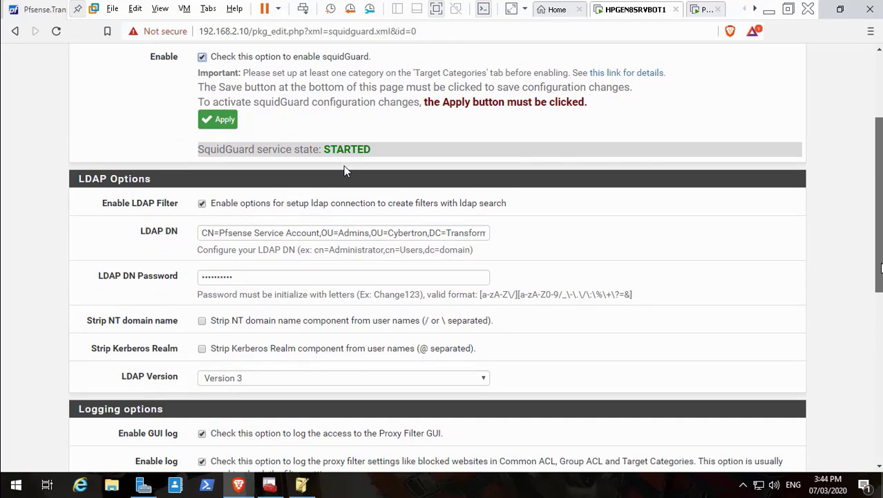
{"action": "left_click_drag", "start_coordinate": [882, 268], "coordinate": [346, 170]}
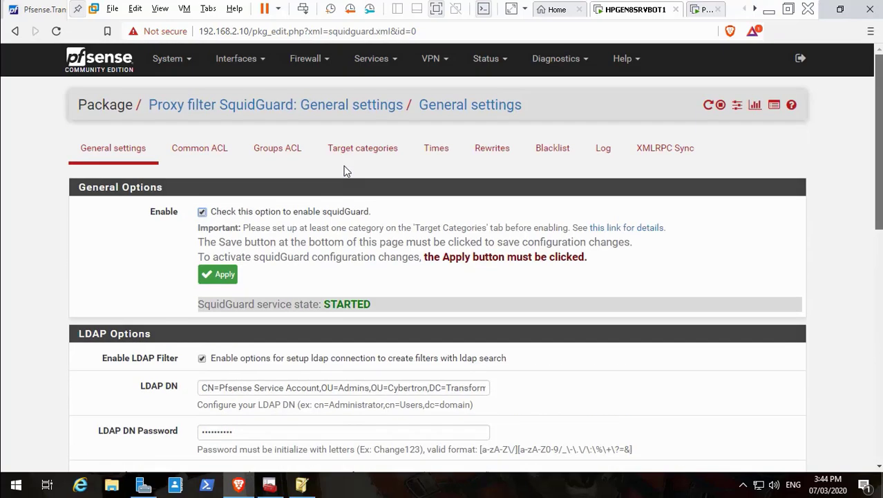
{"action": "left_click", "coordinate": [292, 152]}
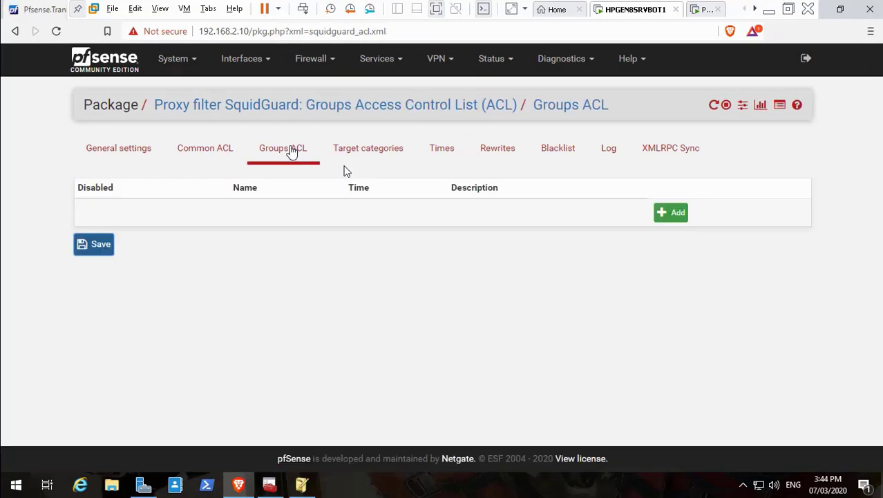
{"action": "left_click", "coordinate": [668, 214]}
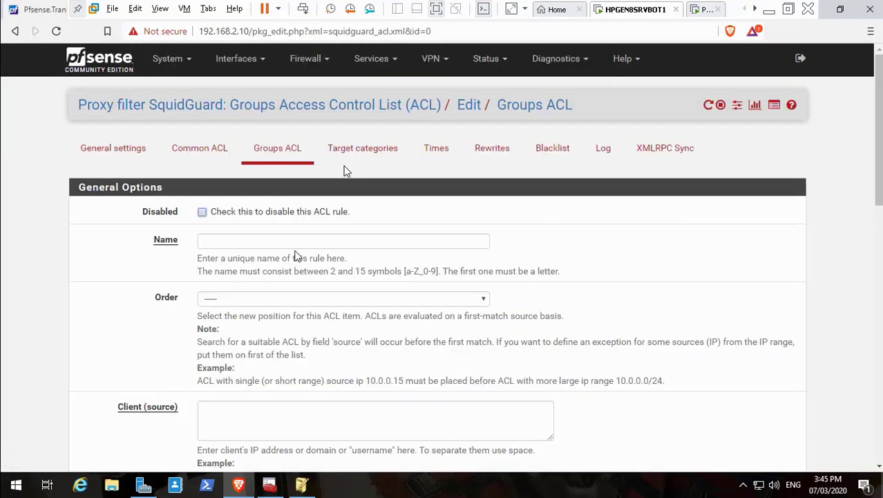
{"action": "scroll", "coordinate": [346, 170], "scroll_direction": "down", "scroll_amount": 2}
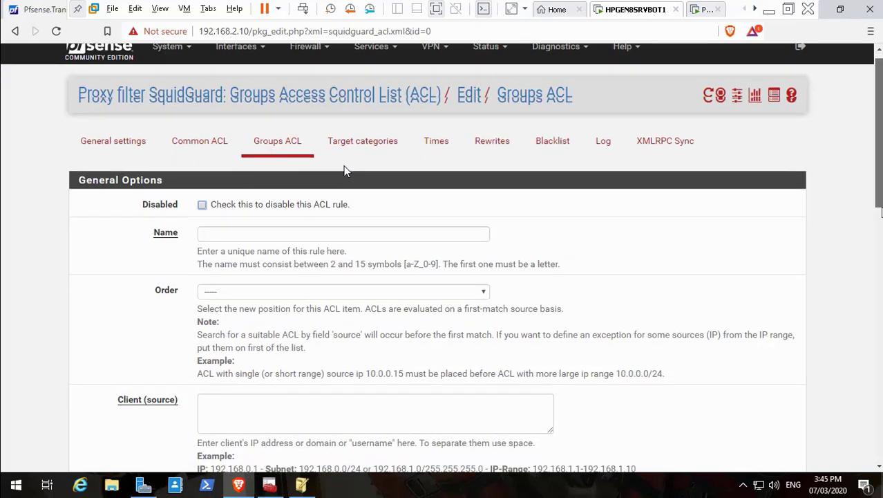
{"action": "scroll", "coordinate": [346, 170], "scroll_direction": "down", "scroll_amount": 1}
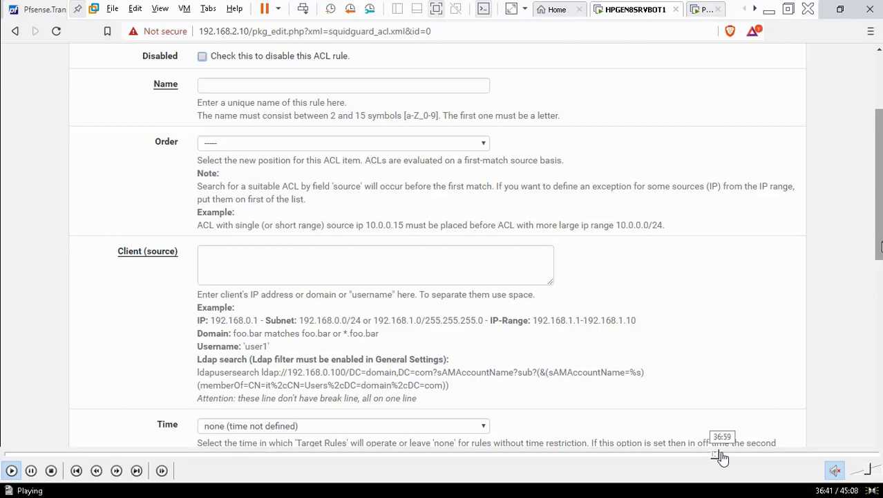
- Skip the playback ahead to the ACL form's Rewrite and Log options
{"action": "left_click", "coordinate": [723, 455]}
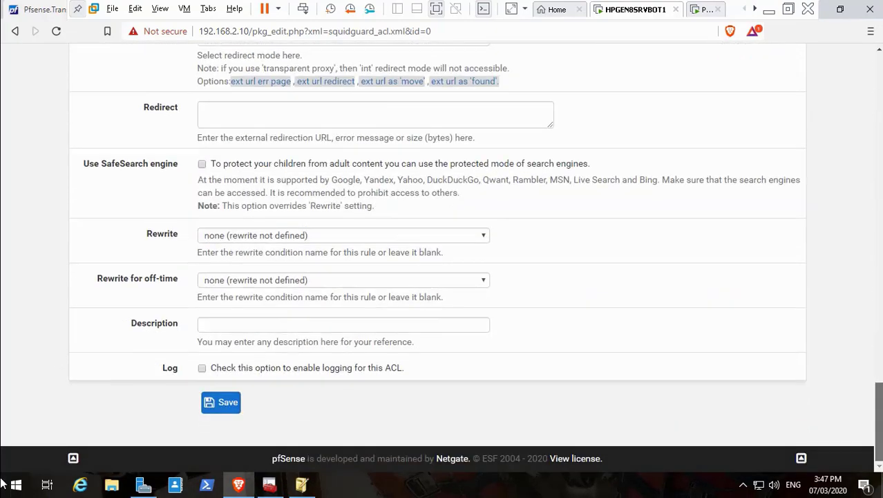
- Resume playback so Log gets ticked on the ACL, then scroll up to the categories table
{"action": "mouse_move", "coordinate": [35, 452]}
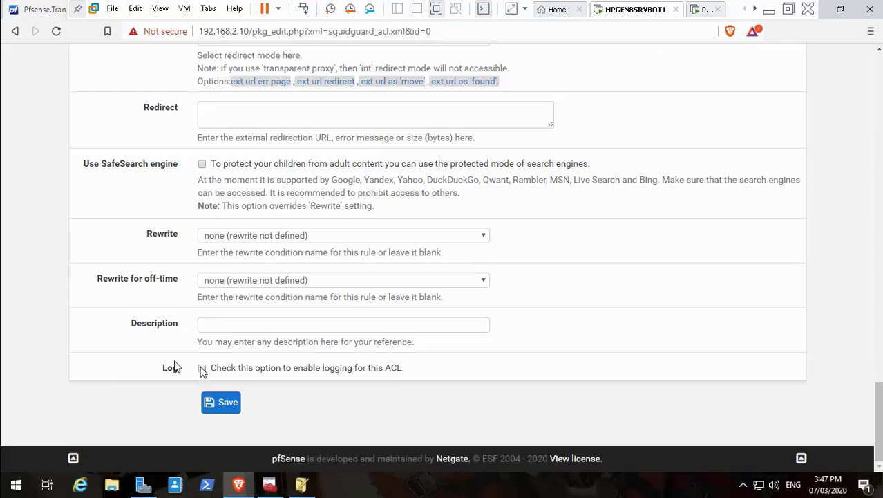
{"action": "mouse_move", "coordinate": [10, 472]}
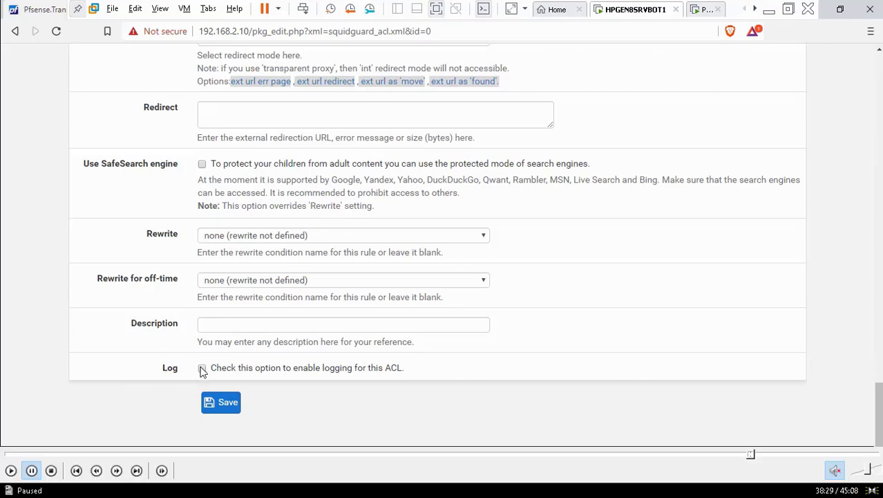
{"action": "left_click", "coordinate": [10, 471]}
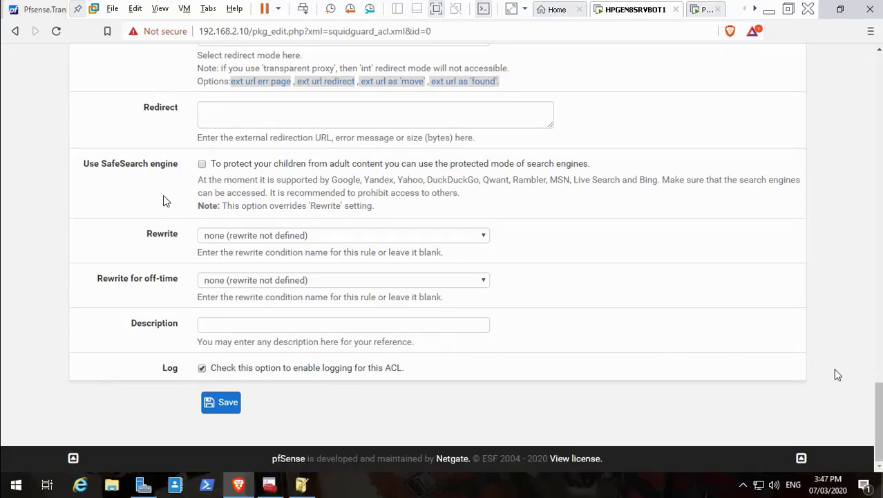
{"action": "scroll", "coordinate": [163, 200], "scroll_direction": "up", "scroll_amount": 4}
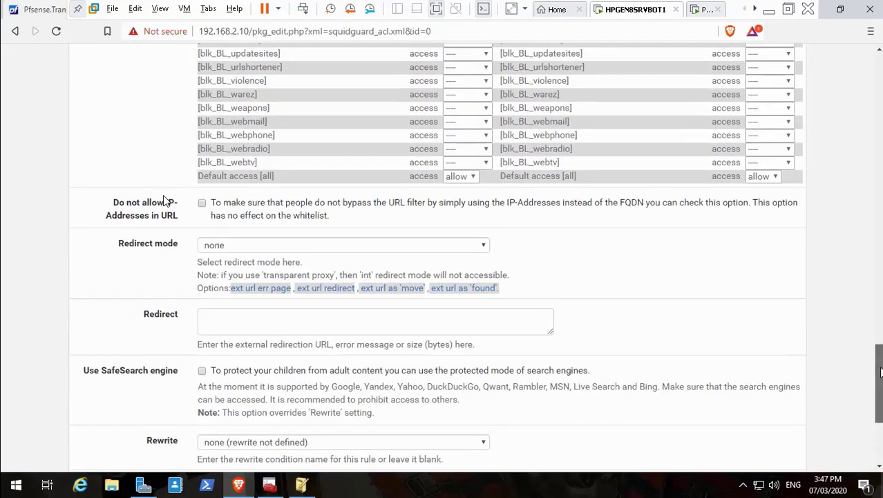
{"action": "scroll", "coordinate": [309, 354], "scroll_direction": "up", "scroll_amount": 2}
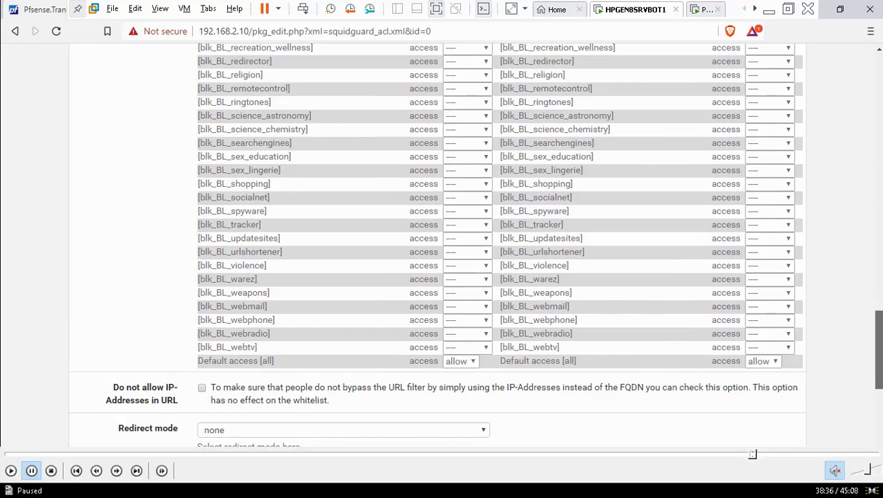
- Exit full screen, resume playback from the recorder panel, and return to View > Full Screen
{"action": "double_click", "coordinate": [484, 186]}
{"action": "left_click", "coordinate": [483, 185]}
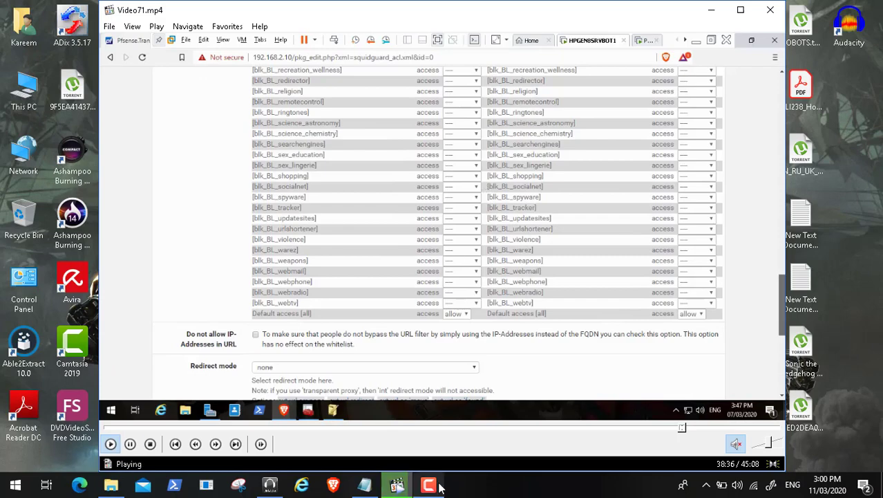
{"action": "left_click", "coordinate": [435, 487]}
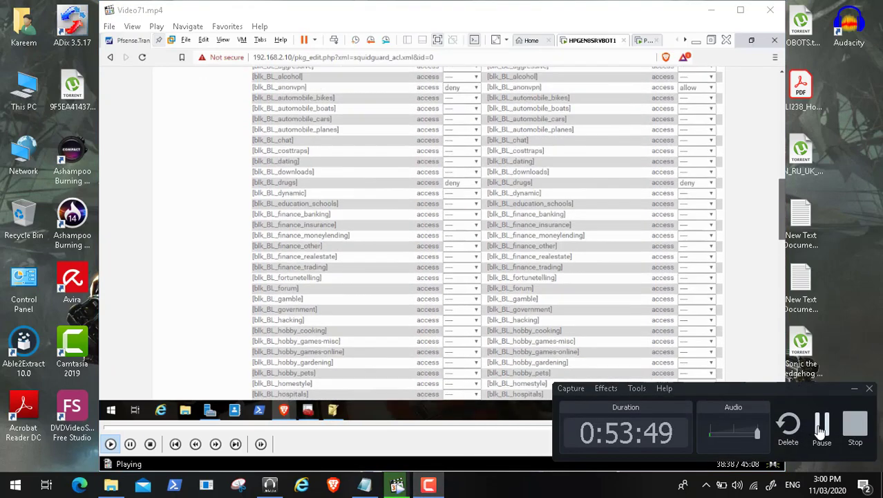
{"action": "left_click", "coordinate": [821, 432]}
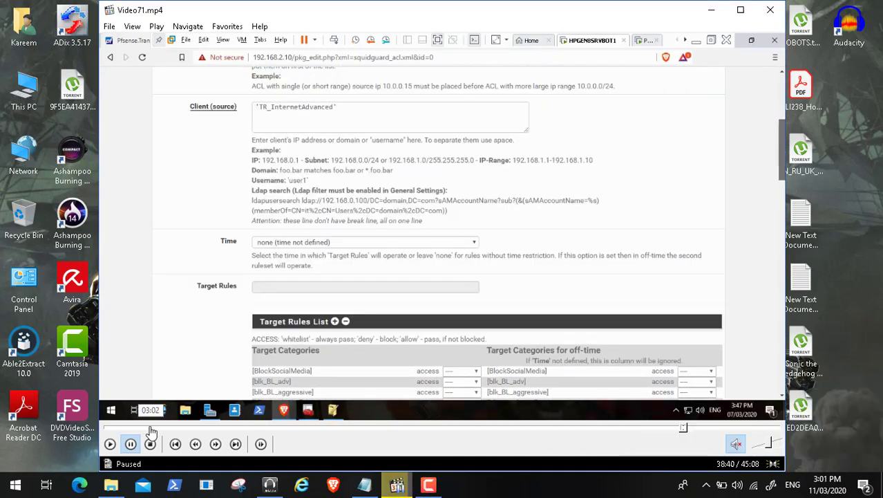
{"action": "left_click", "coordinate": [109, 444]}
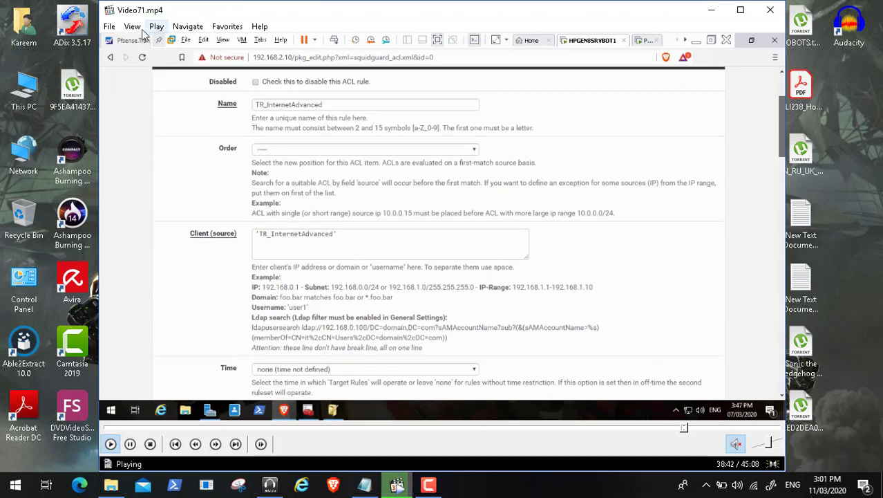
{"action": "left_click", "coordinate": [132, 26]}
{"action": "left_click", "coordinate": [199, 220]}
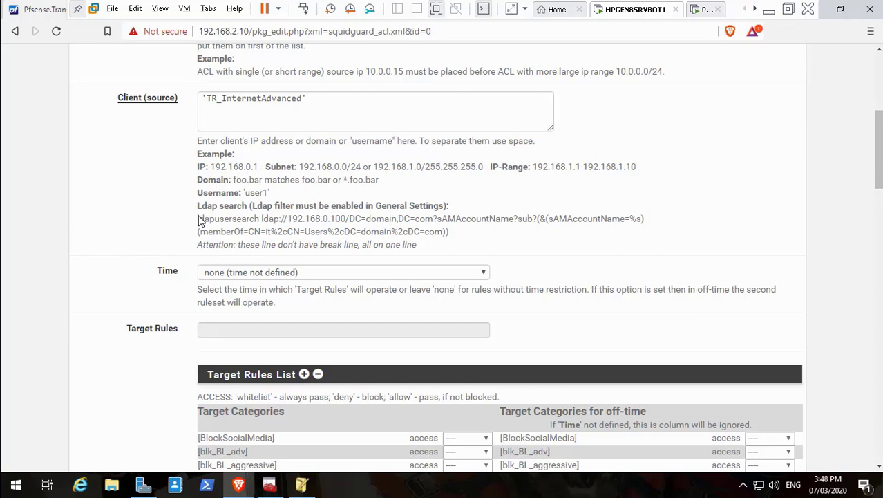
- After the name-length error, shorten the Groups ACL rule name to TR_Advanced and save it
{"action": "scroll", "coordinate": [200, 220], "scroll_direction": "down", "scroll_amount": 15}
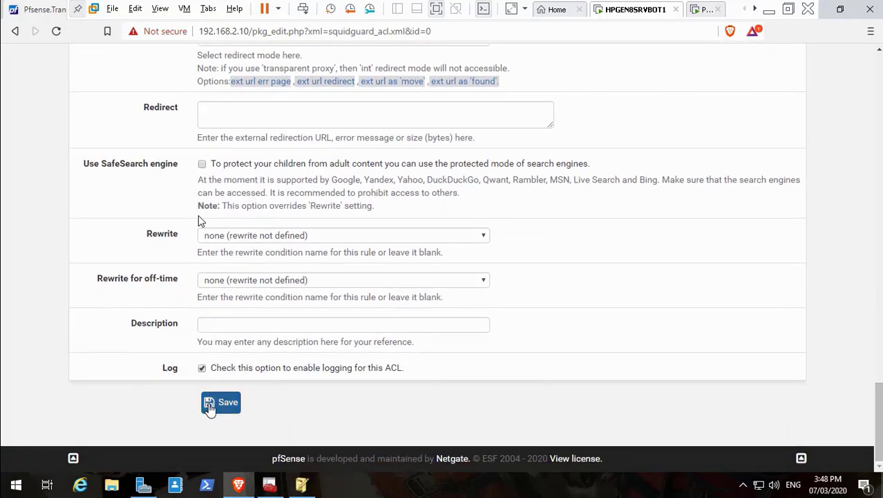
{"action": "left_click", "coordinate": [211, 408]}
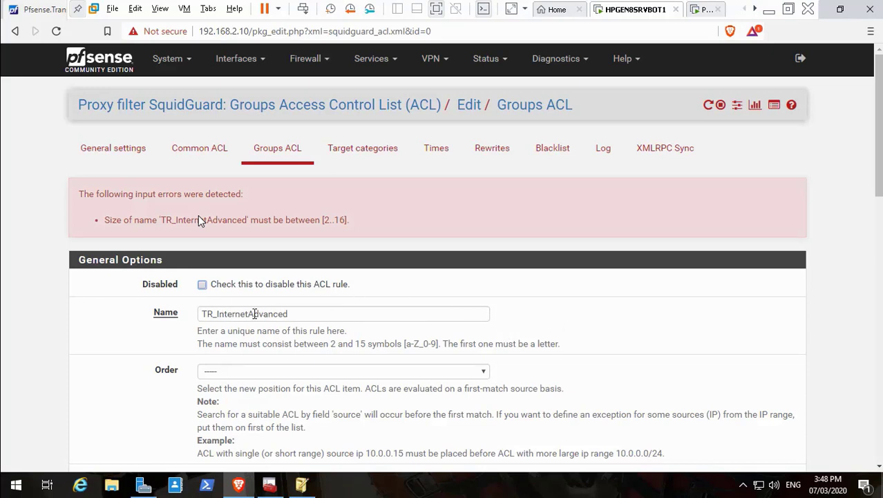
{"action": "left_click", "coordinate": [218, 315]}
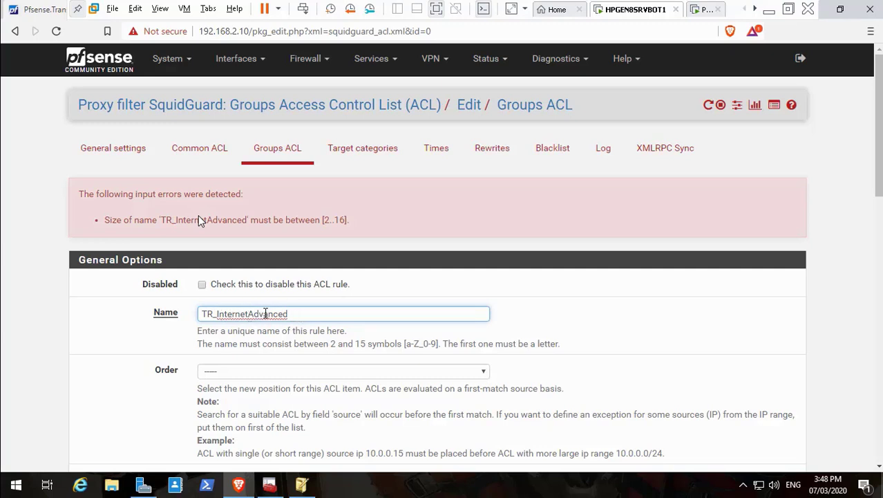
{"action": "left_click", "coordinate": [247, 313]}
{"action": "key", "text": "BackSpace"}
{"action": "key", "text": "BackSpace"}
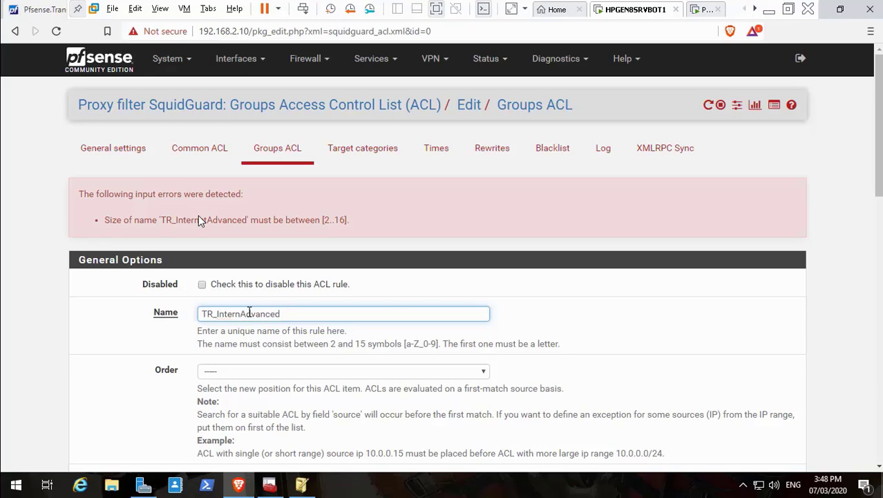
{"action": "key", "text": "BackSpace"}
{"action": "key", "text": "BackSpace"}
{"action": "key", "text": "BackSpace"}
{"action": "key", "text": "BackSpace"}
{"action": "key", "text": "BackSpace"}
{"action": "key", "text": "BackSpace"}
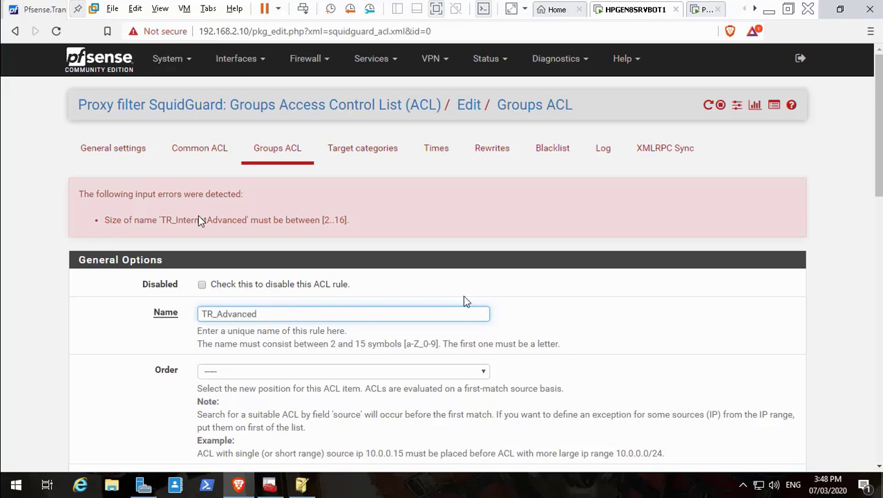
{"action": "scroll", "coordinate": [879, 181], "scroll_direction": "down", "scroll_amount": 3}
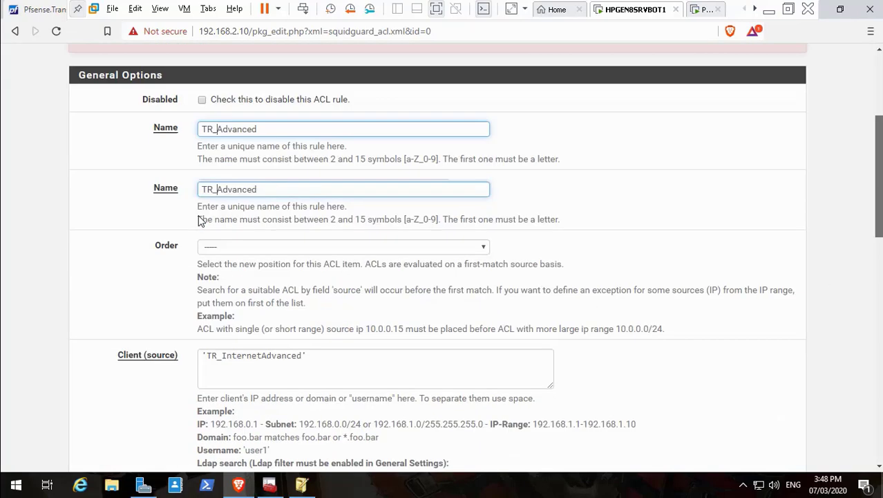
{"action": "scroll", "coordinate": [199, 220], "scroll_direction": "down", "scroll_amount": 10}
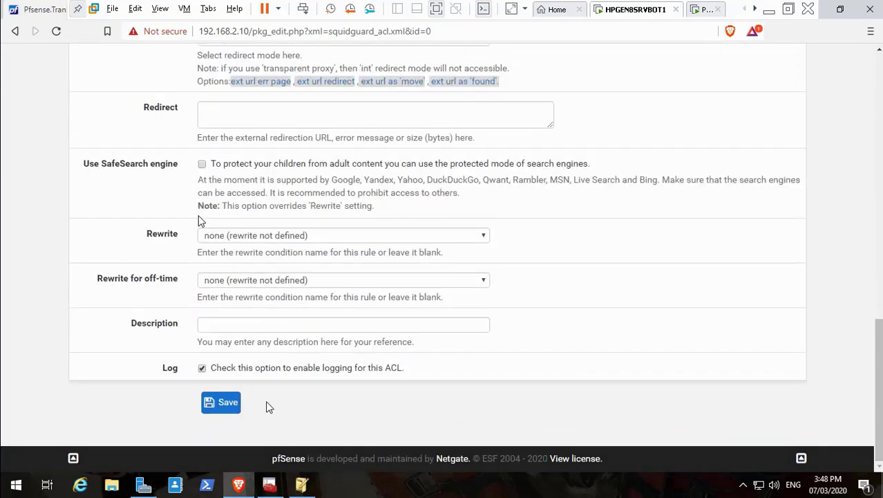
{"action": "left_click", "coordinate": [228, 406]}
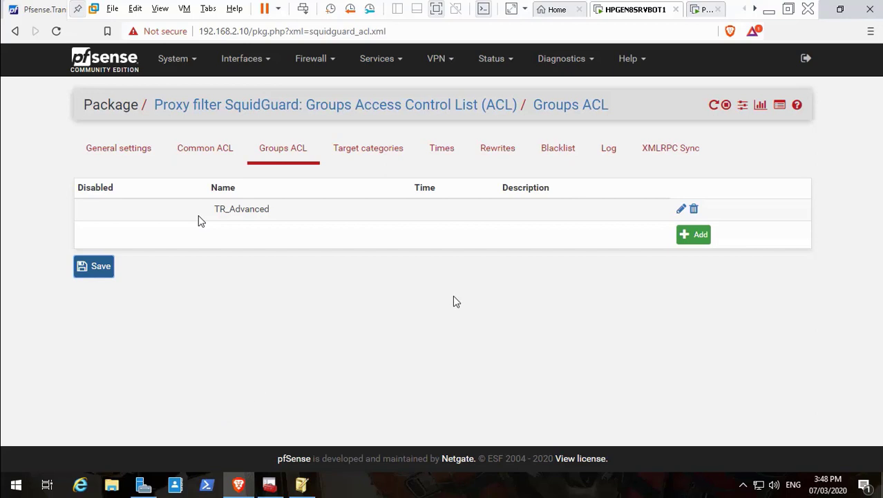
{"action": "left_click", "coordinate": [129, 156]}
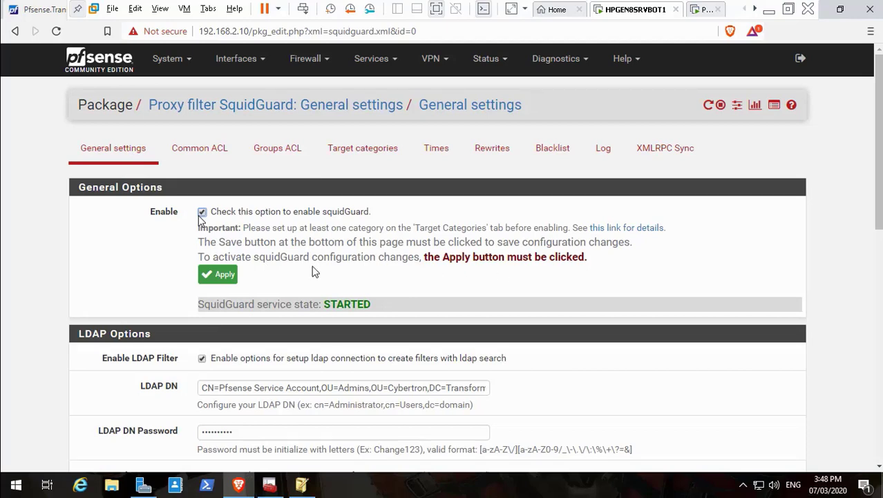
- Apply the SquidGuard configuration and expand the Common ACL target rules list
{"action": "left_click", "coordinate": [226, 275]}
{"action": "left_click", "coordinate": [202, 149]}
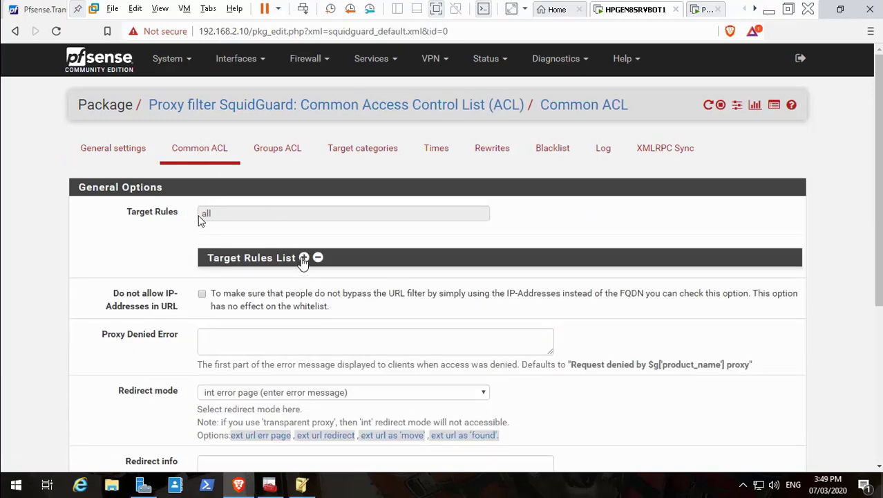
{"action": "left_click", "coordinate": [304, 258]}
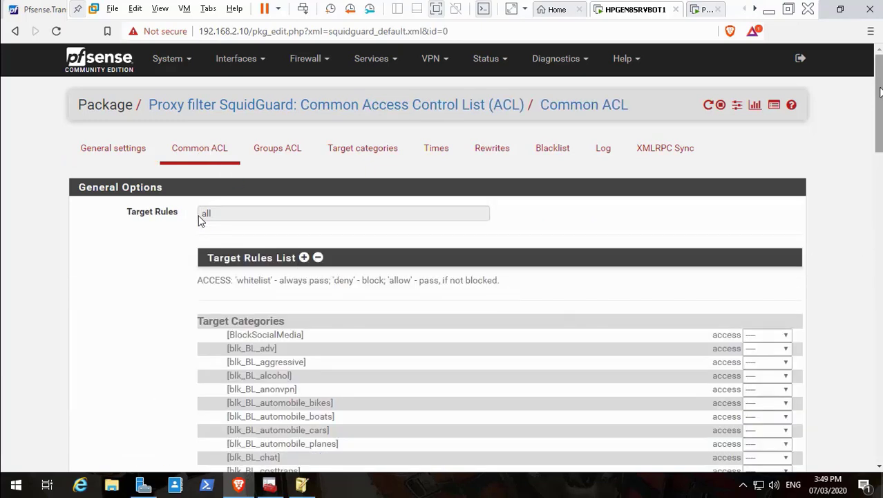
- Review the target rules, then check Groups ACL and the Target categories listing BlockSocialMedia
{"action": "left_click_drag", "start_coordinate": [880, 102], "coordinate": [880, 362]}
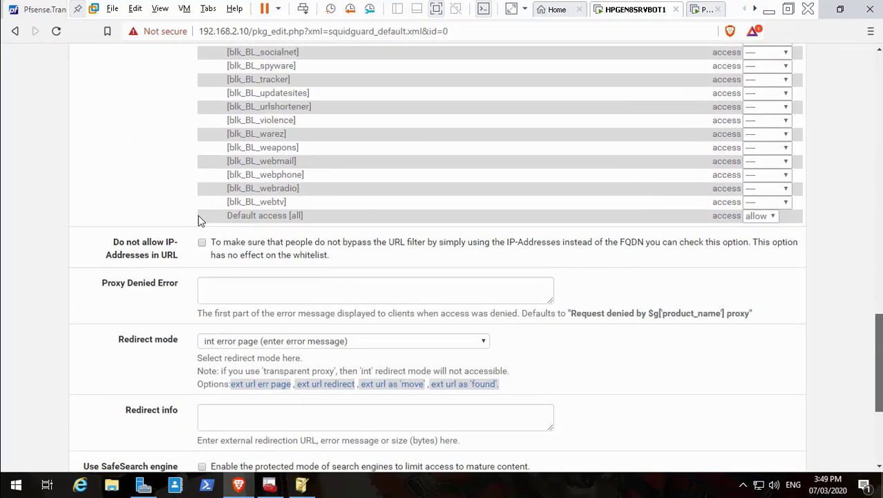
{"action": "scroll", "coordinate": [200, 220], "scroll_direction": "down", "scroll_amount": 3}
{"action": "scroll", "coordinate": [200, 220], "scroll_direction": "up", "scroll_amount": 10}
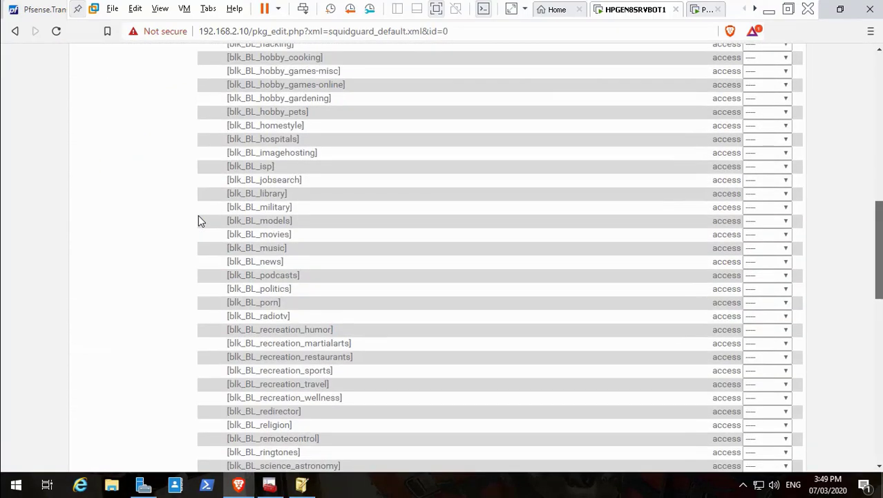
{"action": "scroll", "coordinate": [198, 220], "scroll_direction": "up", "scroll_amount": 10}
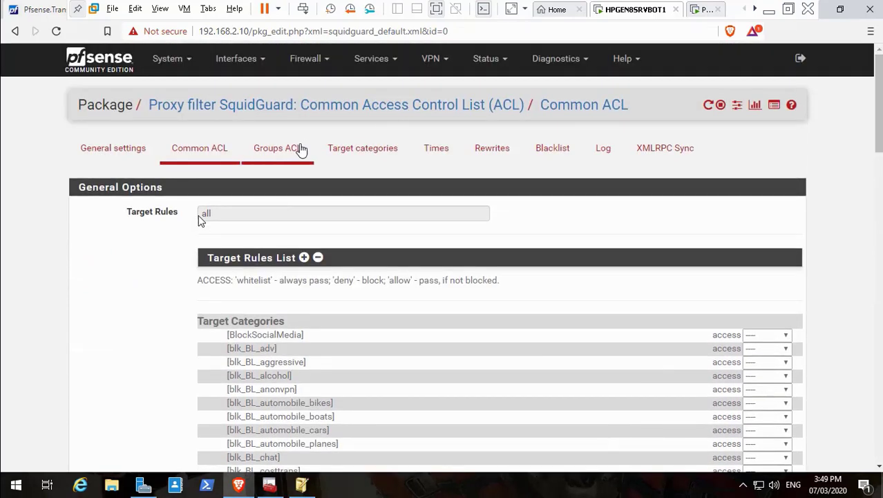
{"action": "left_click", "coordinate": [290, 150]}
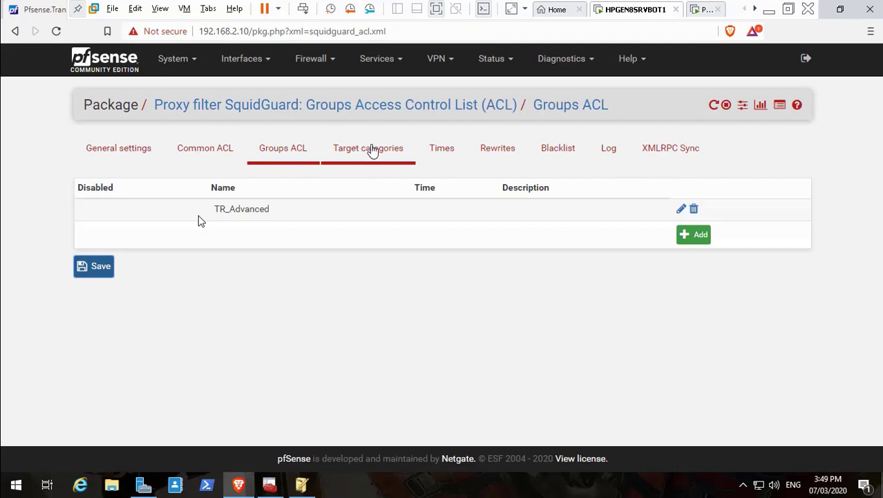
{"action": "left_click", "coordinate": [376, 152]}
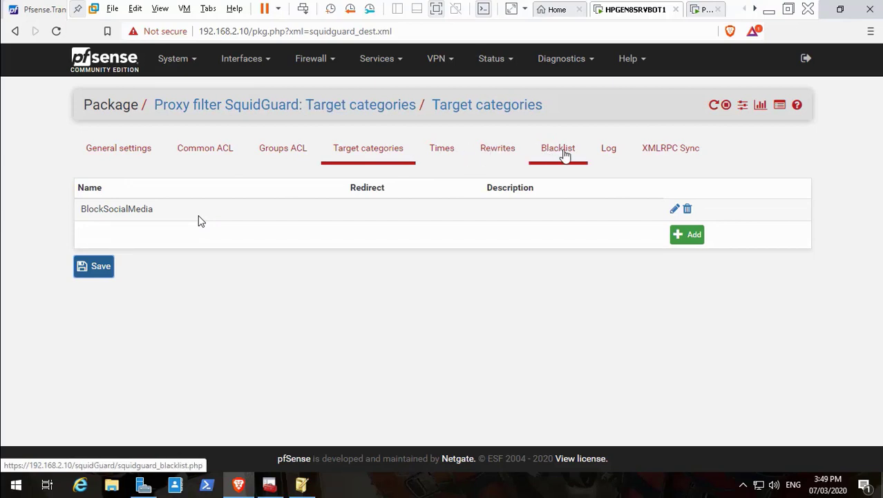
- Open SquidGuard's Blacklist tab and review the blacklist update log
{"action": "left_click", "coordinate": [563, 153]}
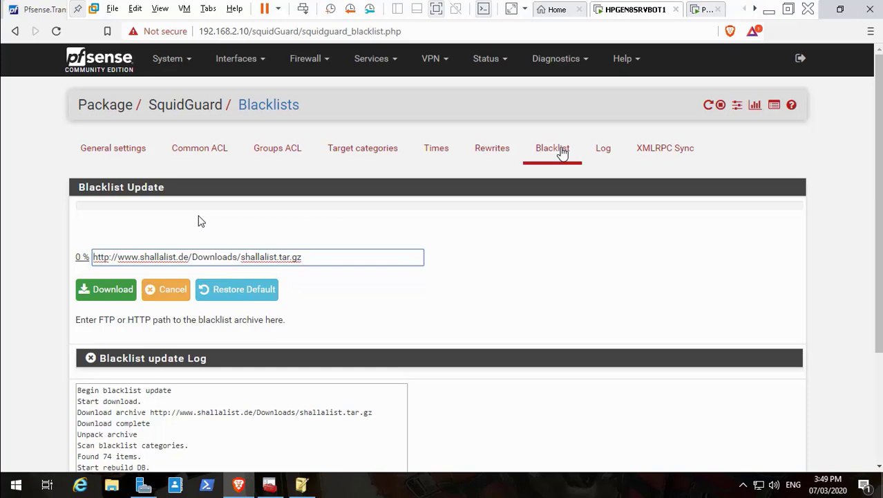
{"action": "mouse_move", "coordinate": [430, 448]}
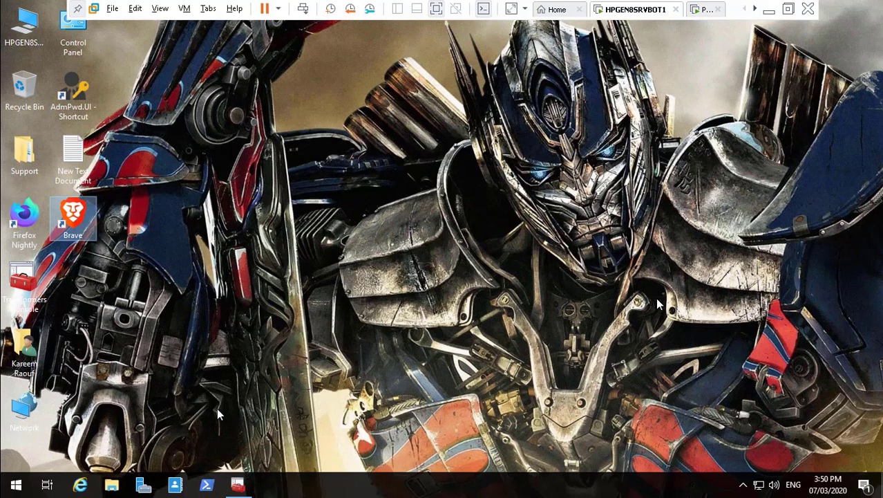
- Minimize the Active Directory users console and launch Brave from the VM desktop shortcut
{"action": "left_click", "coordinate": [238, 486]}
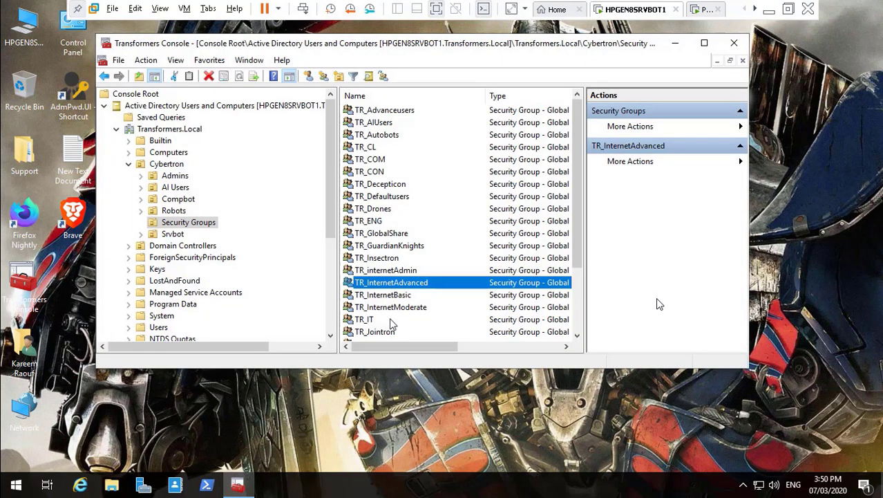
{"action": "left_click", "coordinate": [678, 46]}
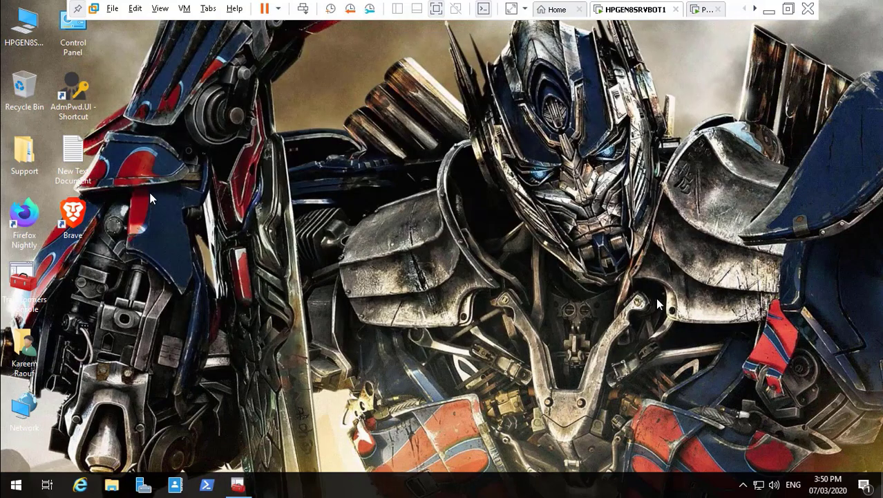
{"action": "left_click", "coordinate": [74, 217]}
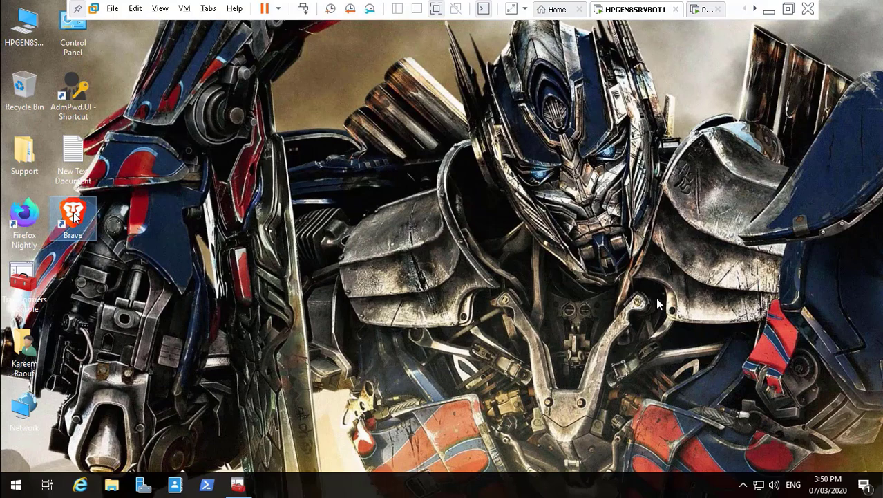
{"action": "double_click", "coordinate": [74, 216]}
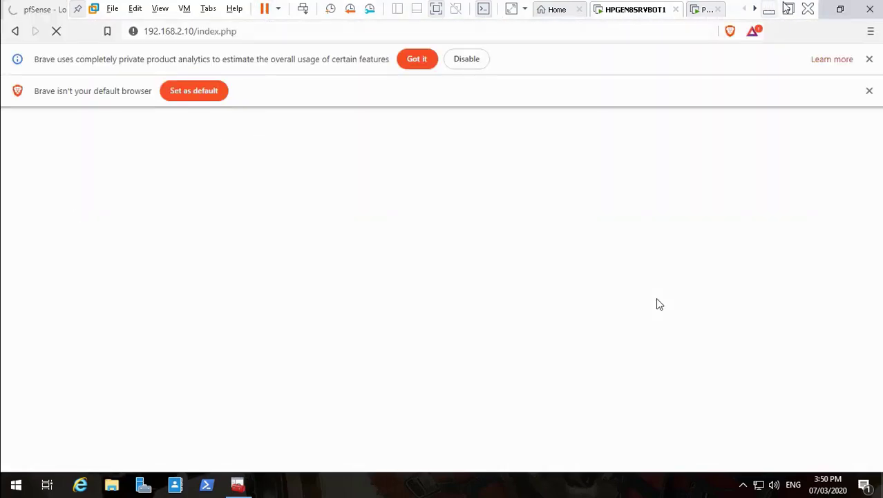
- Restore down the Brave window and switch to the CNN International tab
{"action": "left_click", "coordinate": [839, 9]}
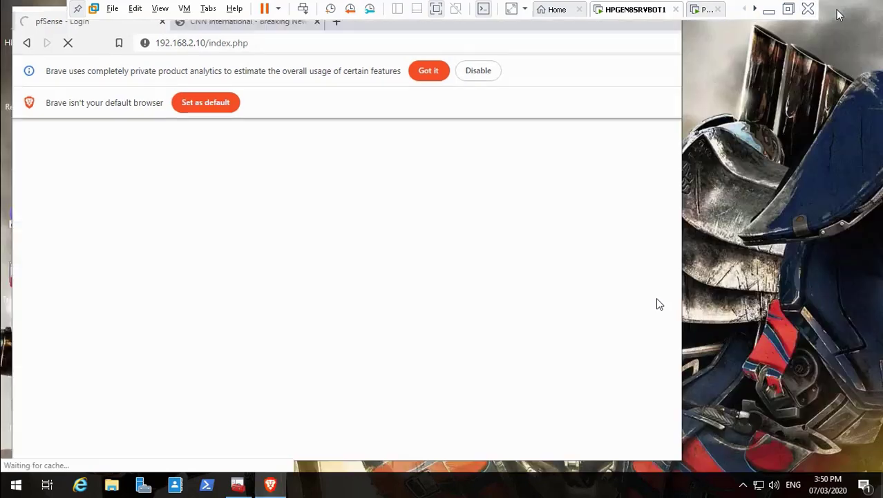
{"action": "left_click", "coordinate": [254, 28]}
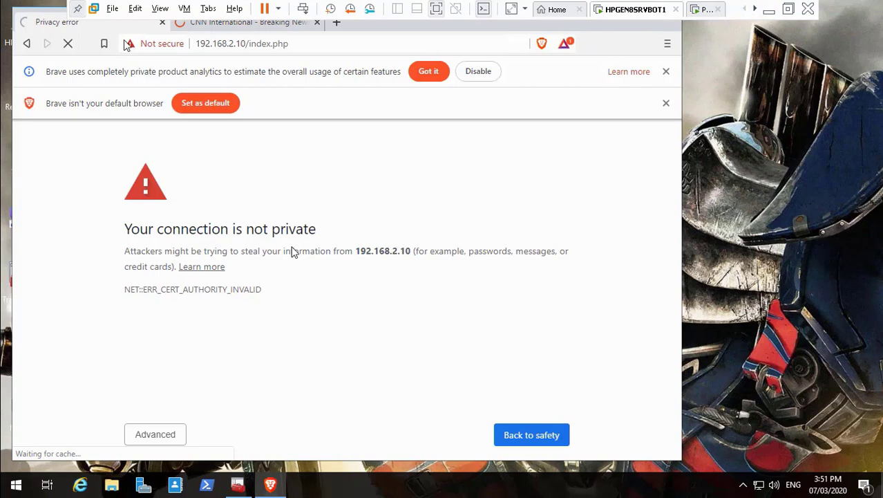
- Close the 192.168.2.10 certificate-warning tab and the CNN tab to exit Brave
{"action": "left_click", "coordinate": [9, 475]}
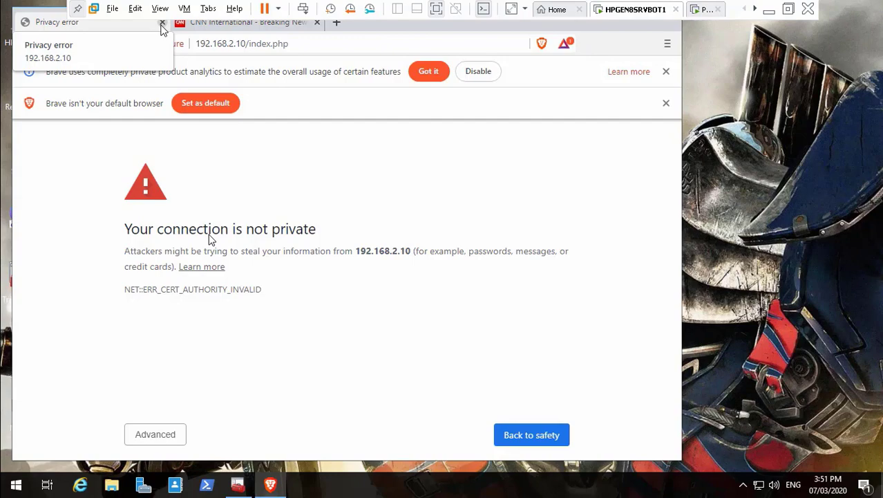
{"action": "left_click", "coordinate": [163, 23]}
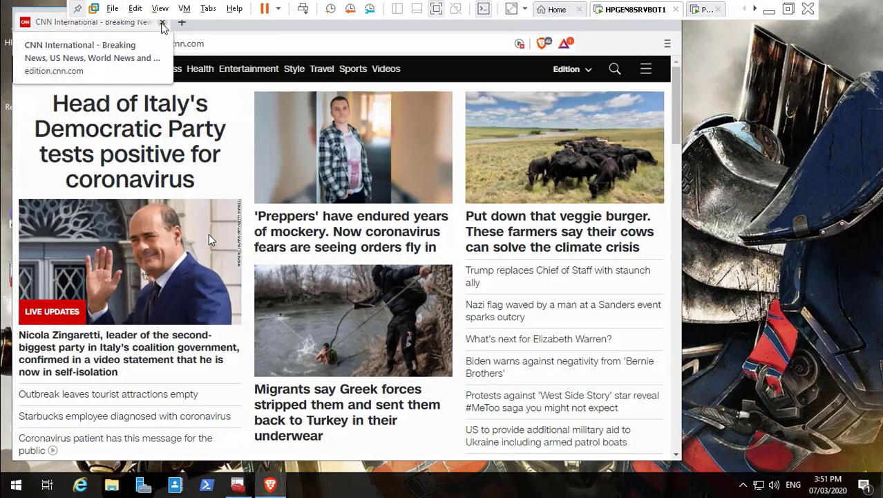
{"action": "left_click", "coordinate": [163, 23]}
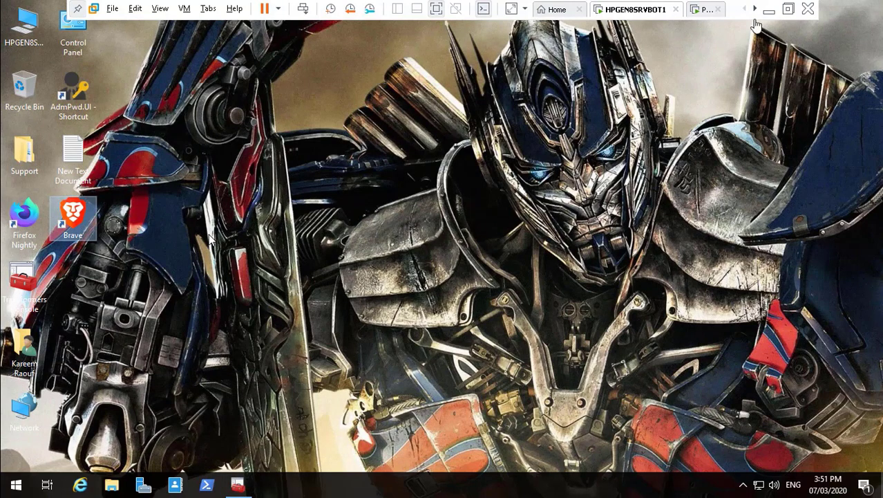
- Minimize VMware and review the proxy Group Policy notes in New Text Document (3).txt
{"action": "left_click", "coordinate": [768, 11]}
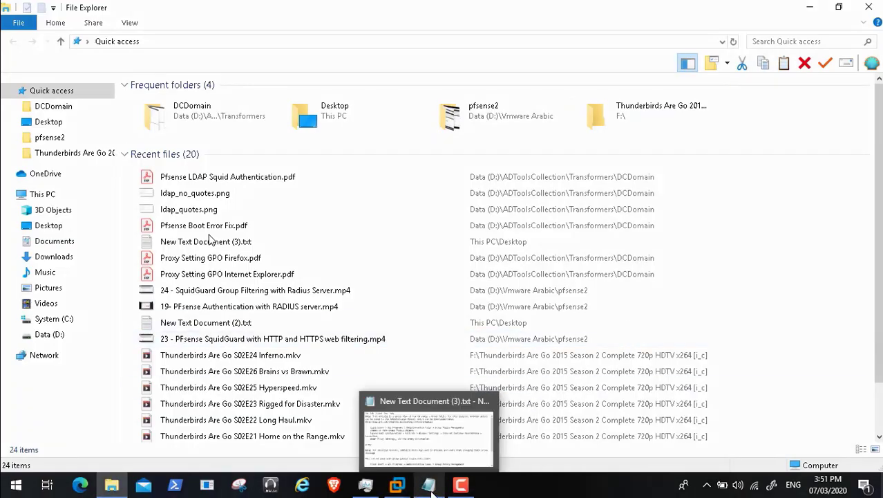
{"action": "left_click", "coordinate": [428, 487]}
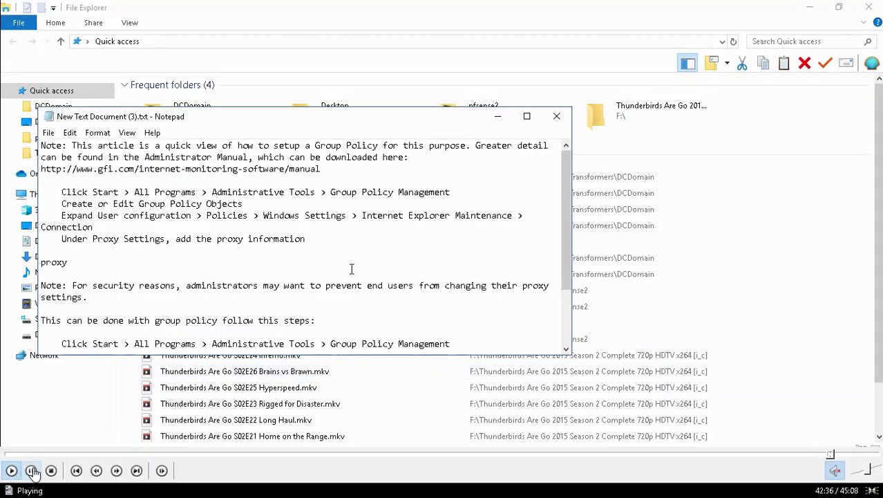
{"action": "left_click", "coordinate": [32, 471]}
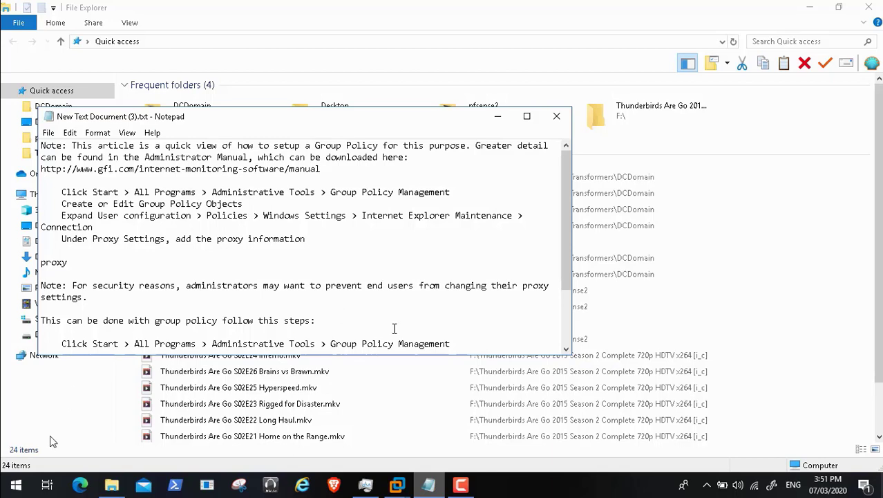
{"action": "mouse_move", "coordinate": [43, 489]}
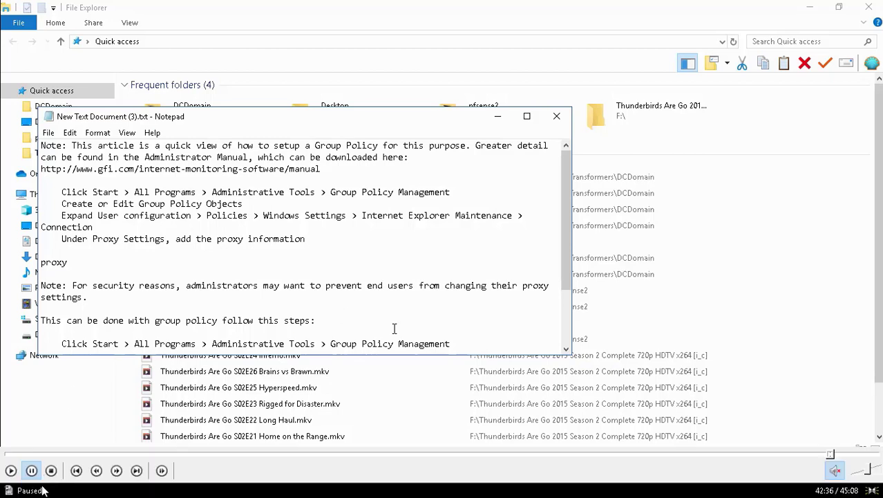
{"action": "left_click", "coordinate": [10, 471]}
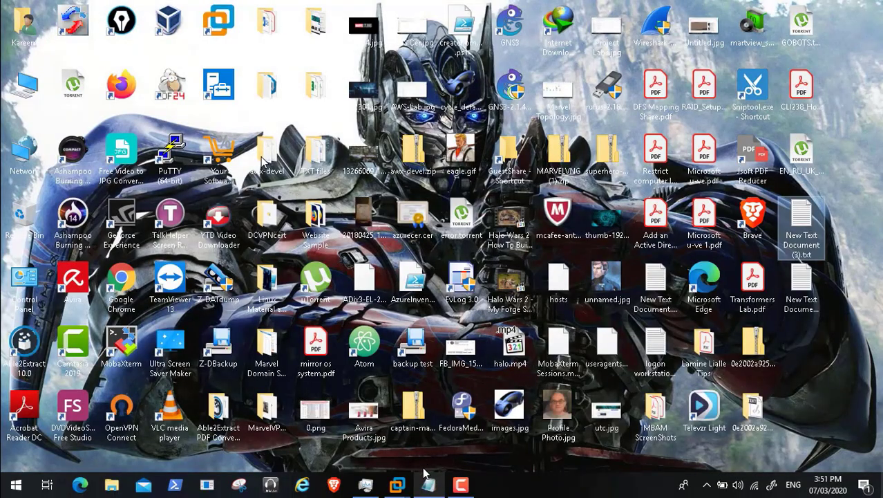
- Bring the client VM forward and load 192.168.2.10 in Brave
{"action": "mouse_move", "coordinate": [397, 484]}
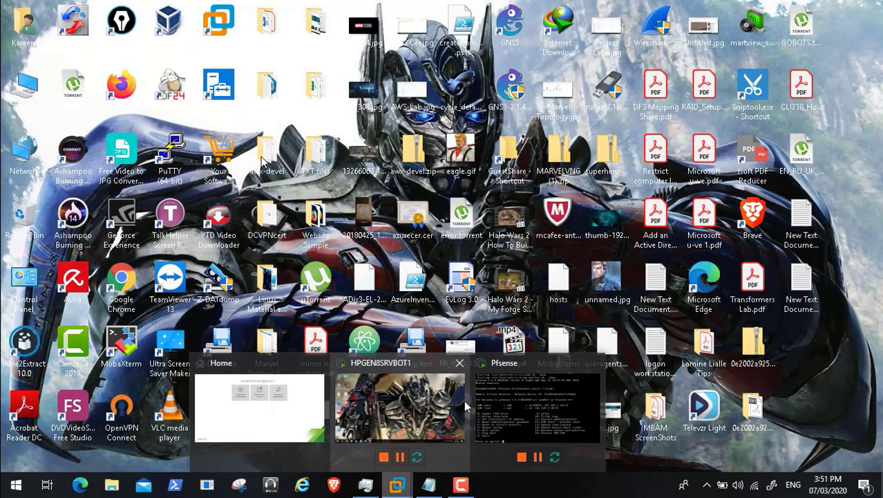
{"action": "left_click", "coordinate": [442, 404]}
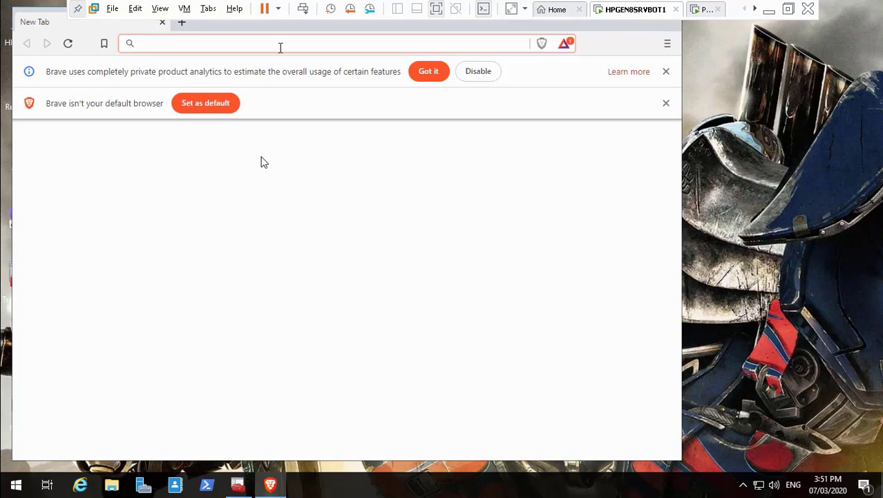
{"action": "type", "text": "192"}
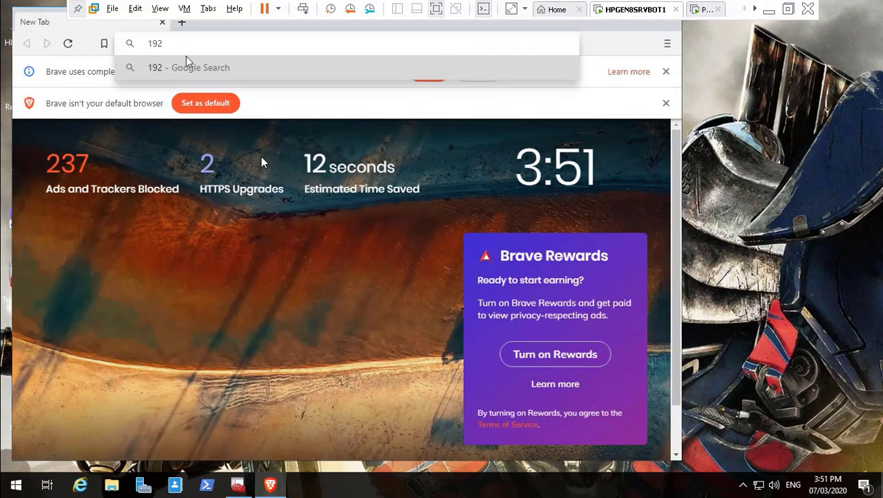
{"action": "type", "text": ".168.2.10"}
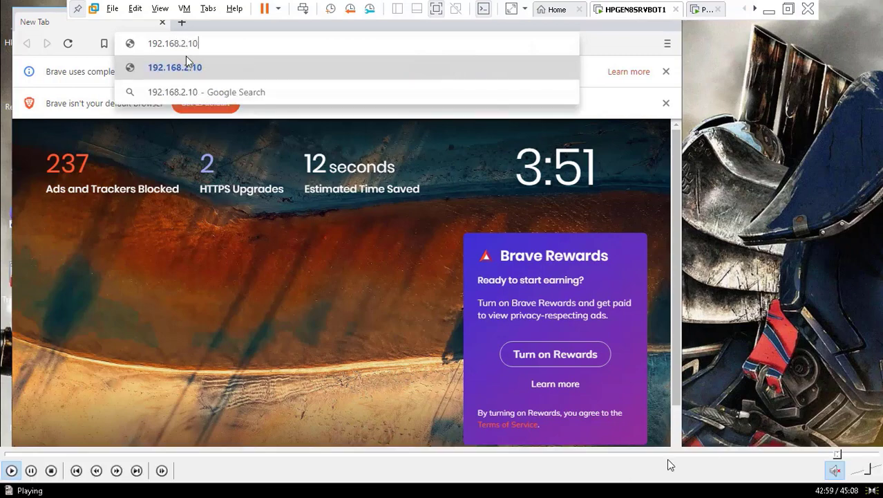
{"action": "key", "text": "Return"}
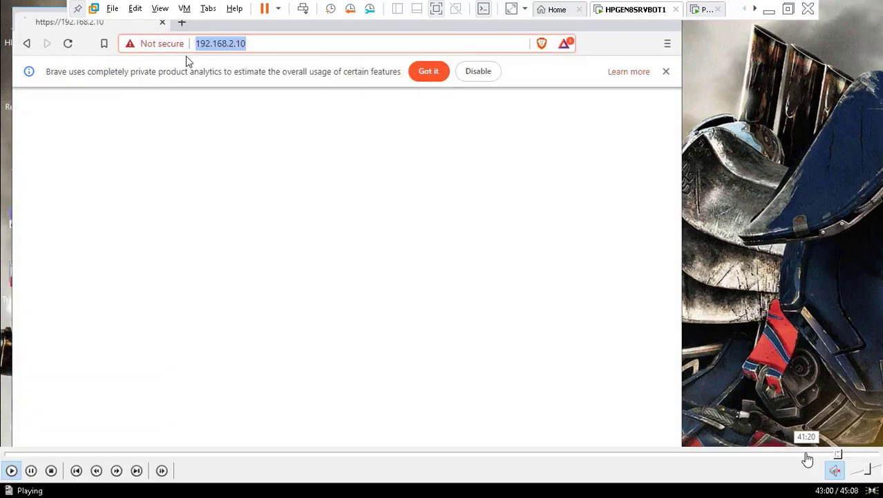
- Proceed past the certificate warning to the pfSense dashboard and open Services
{"action": "left_click", "coordinate": [197, 342]}
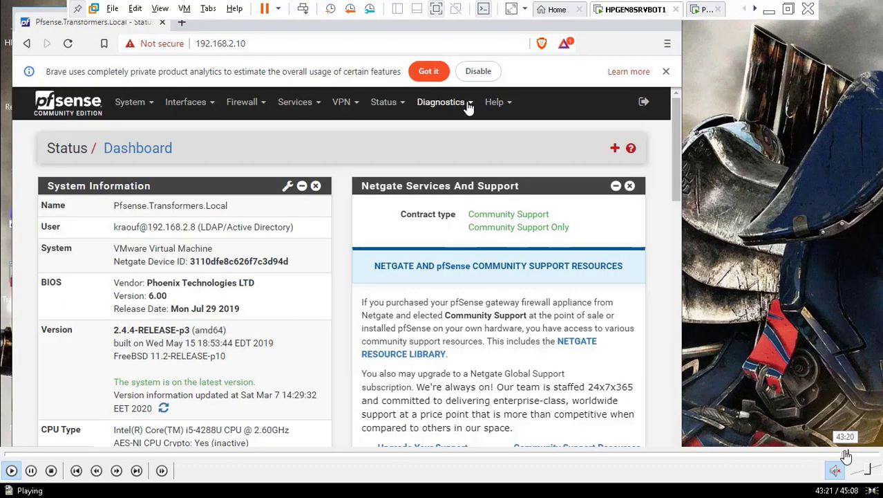
{"action": "left_click", "coordinate": [469, 105]}
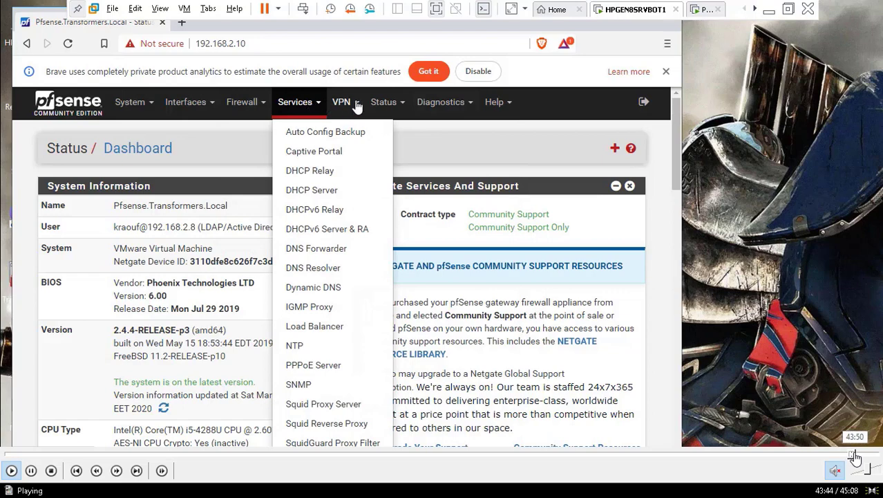
{"action": "left_click", "coordinate": [858, 457]}
{"action": "left_click", "coordinate": [860, 457]}
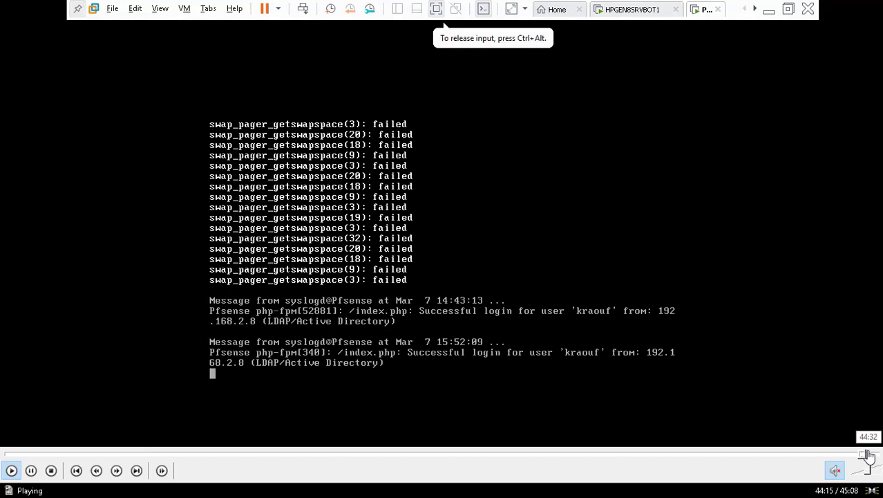
- Shut down the HPGEN8SRVBOT1 guest via Shut Down Guest in VMware's power dropdown
{"action": "left_click", "coordinate": [868, 457]}
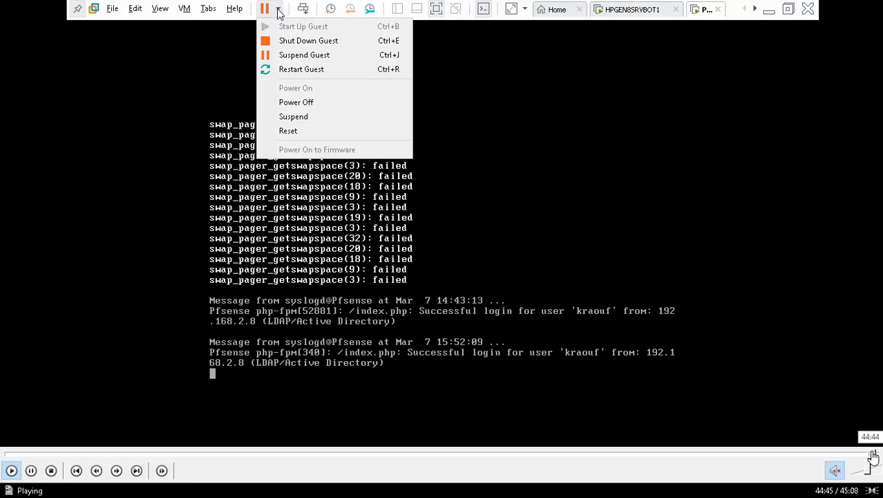
{"action": "left_click", "coordinate": [876, 456]}
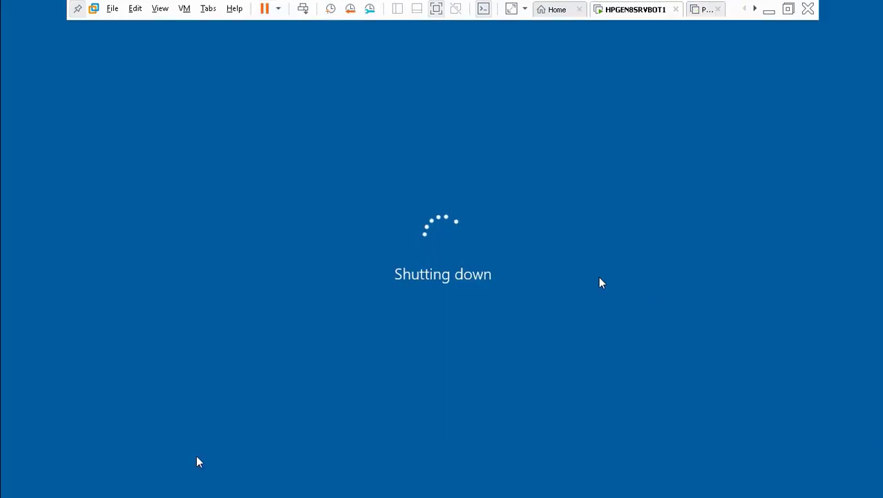
{"action": "double_click", "coordinate": [409, 222]}
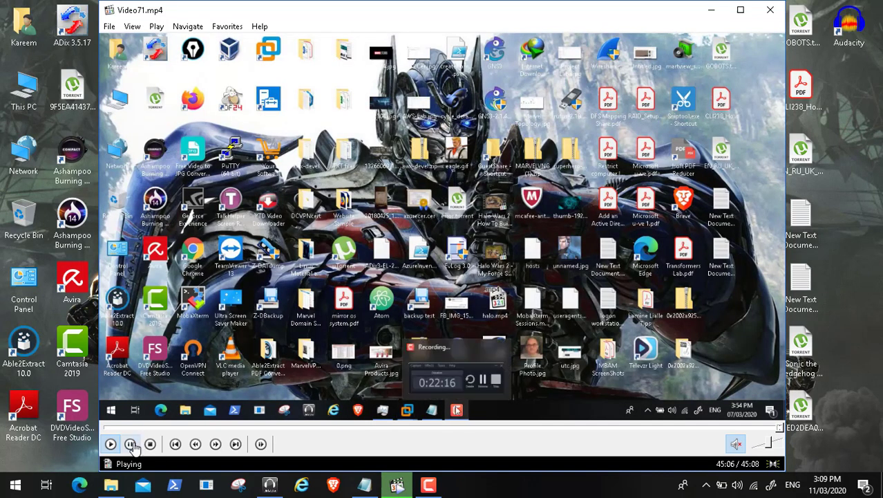
- Bring up Camtasia Recorder's controls and close the Video71.mp4 player window
{"action": "left_click", "coordinate": [129, 443]}
{"action": "mouse_move", "coordinate": [408, 477]}
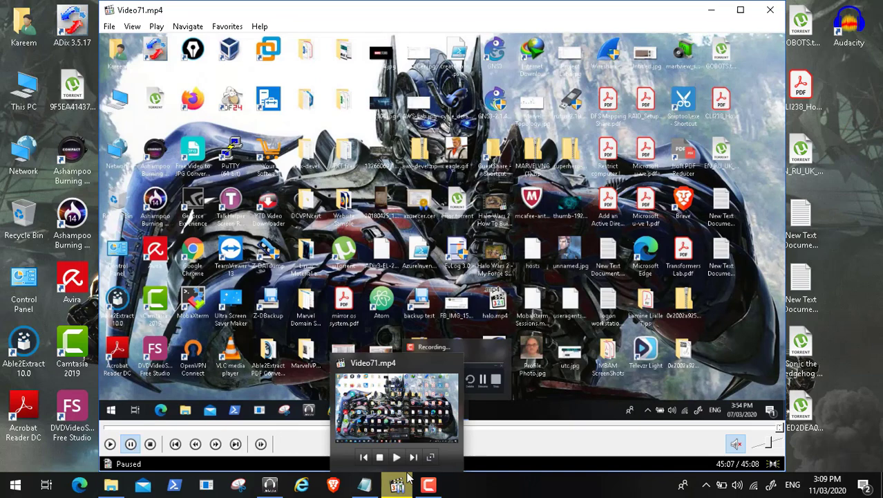
{"action": "left_click", "coordinate": [428, 484]}
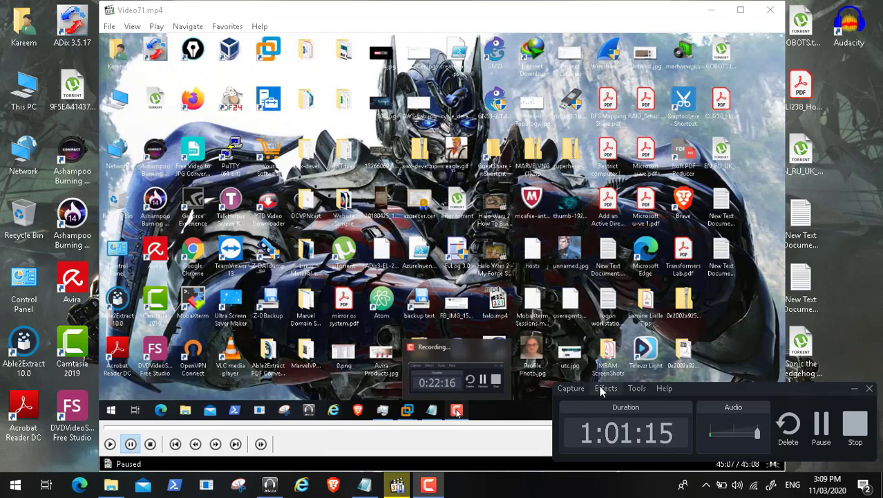
{"action": "left_click", "coordinate": [769, 12]}
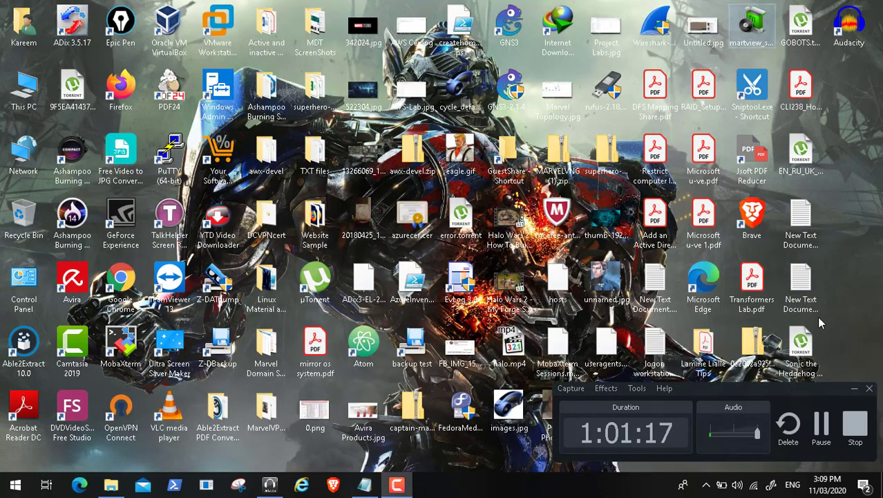